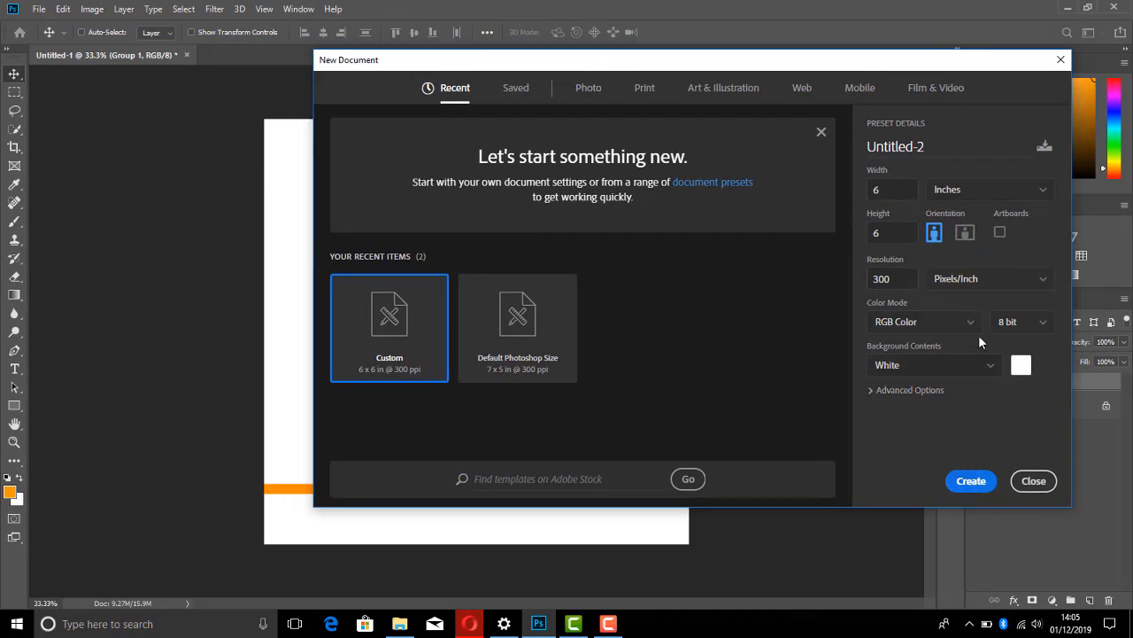
- Create a 6 × 6 inch, 300 pixels/inch RGB document with a white background and display the grid over it
left_click(974, 481)
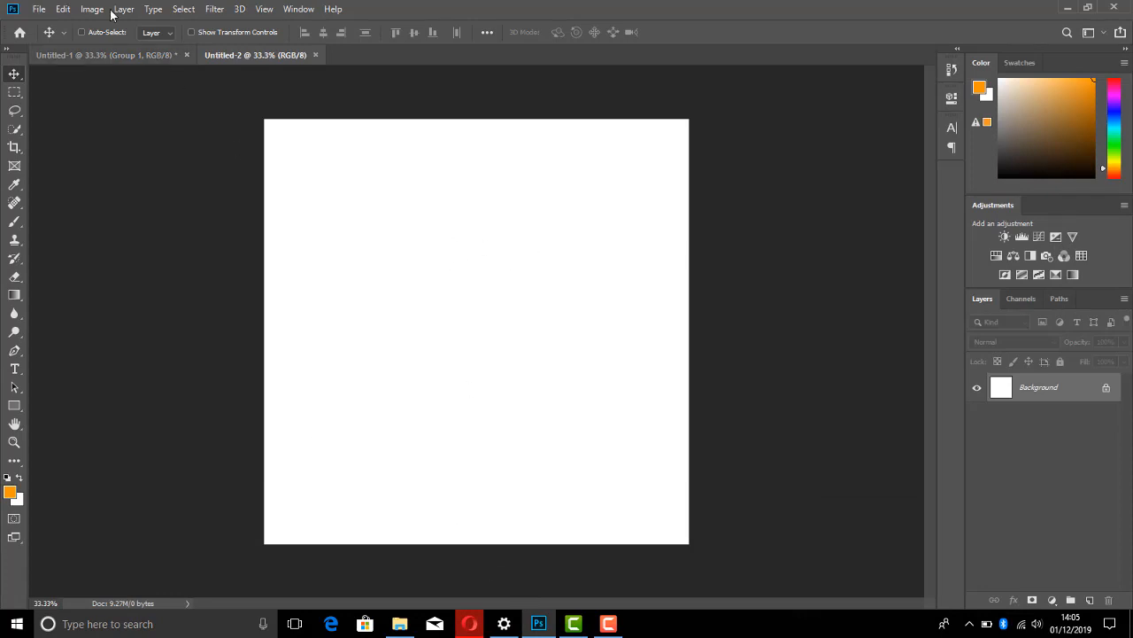
left_click(270, 10)
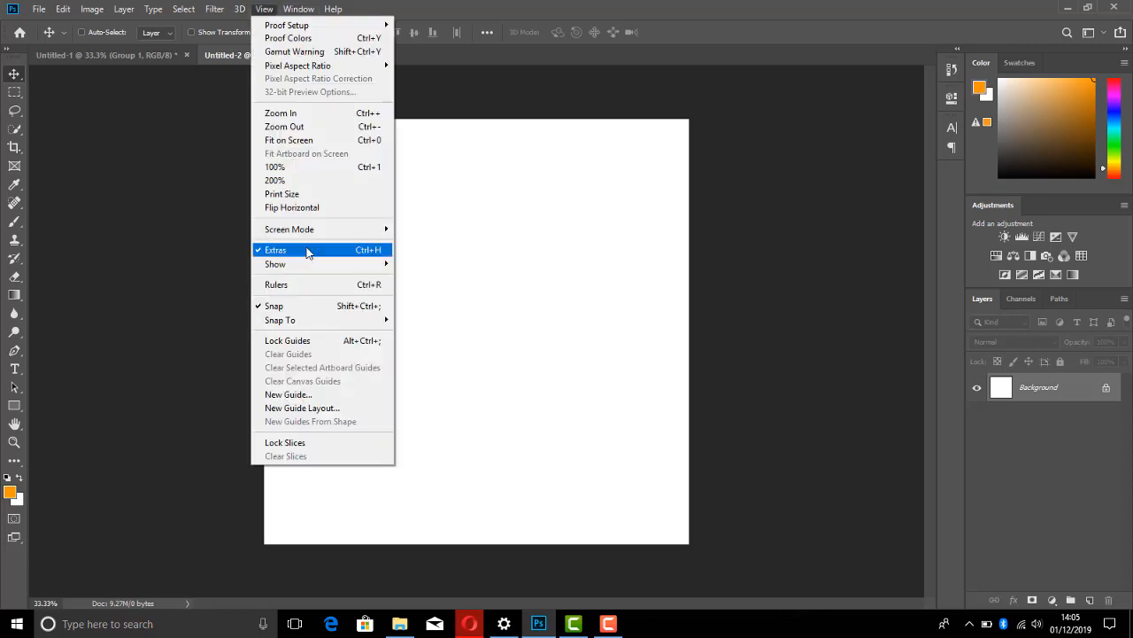
mouse_move(300, 271)
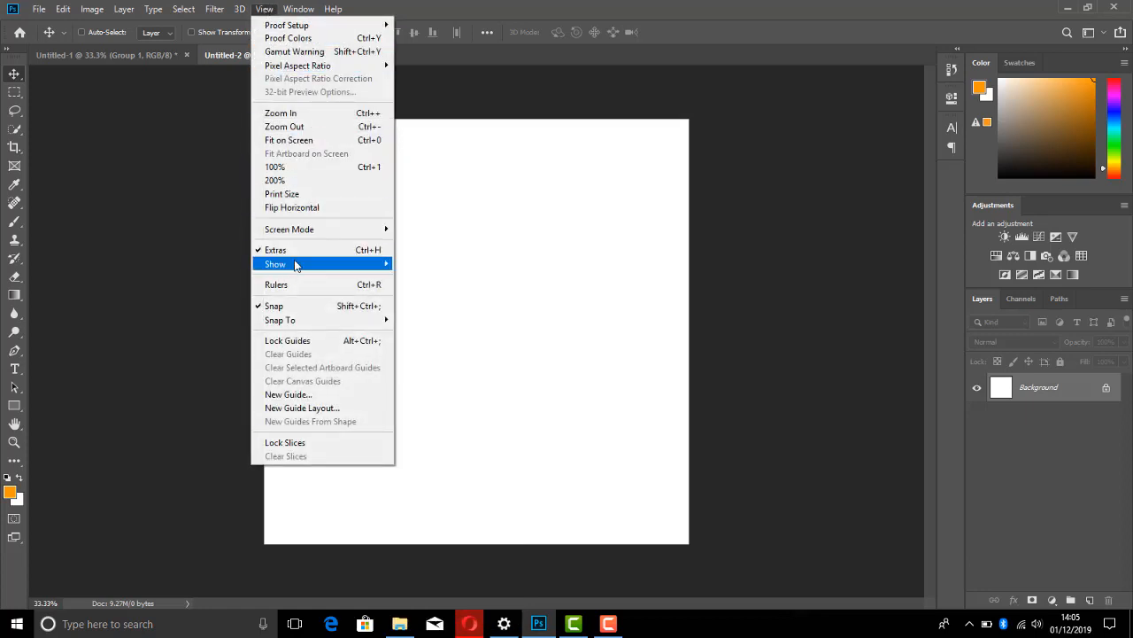
mouse_move(295, 231)
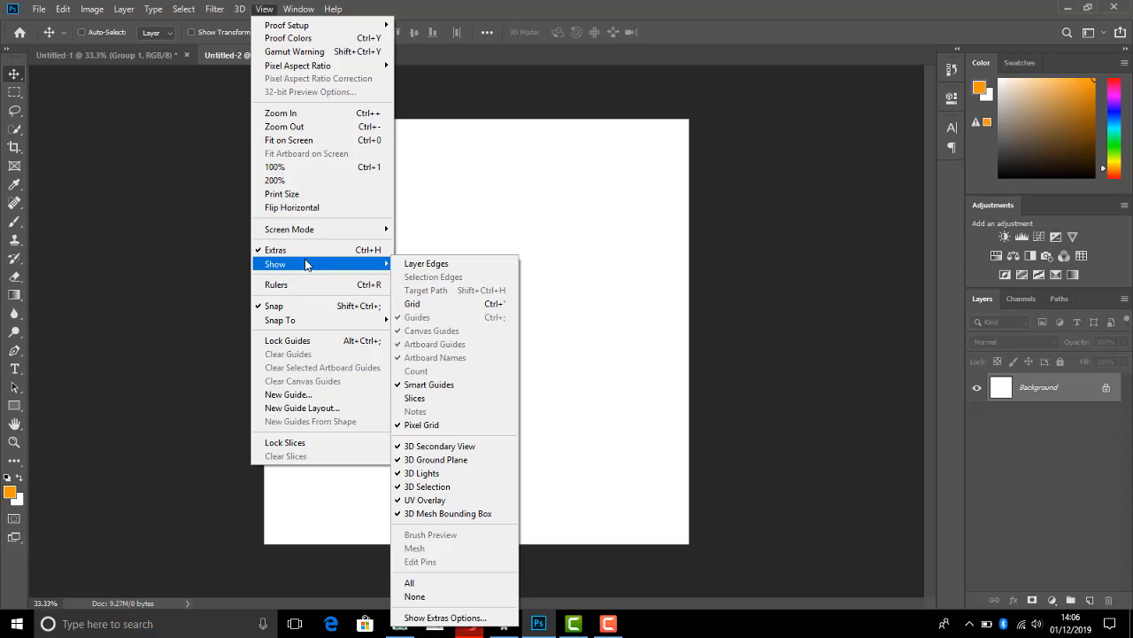
left_click(265, 10)
left_click(266, 10)
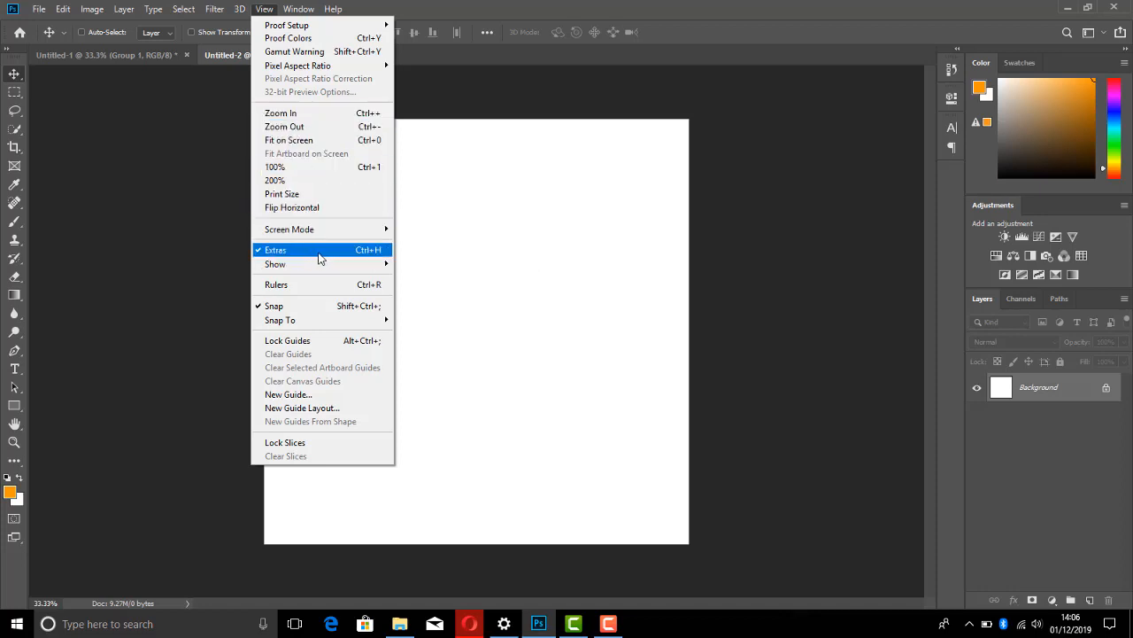
mouse_move(316, 267)
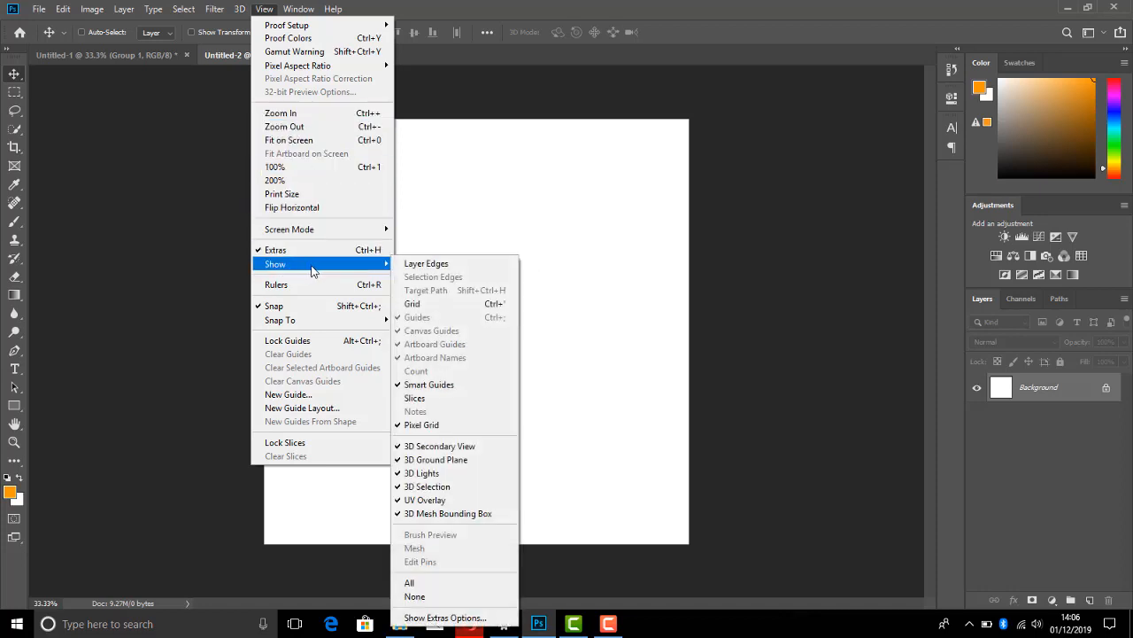
left_click(436, 309)
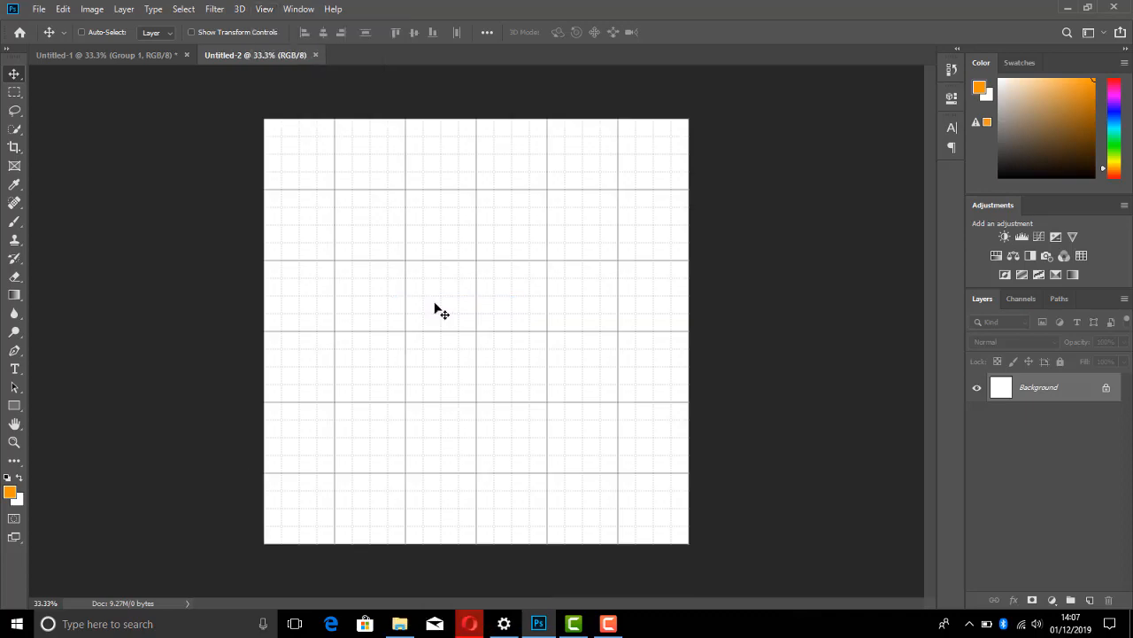
- Draw a black 150 × 150 px square snapped into the canvas's top-left corner with the Rectangle tool
scroll(427, 297, "up", 5)
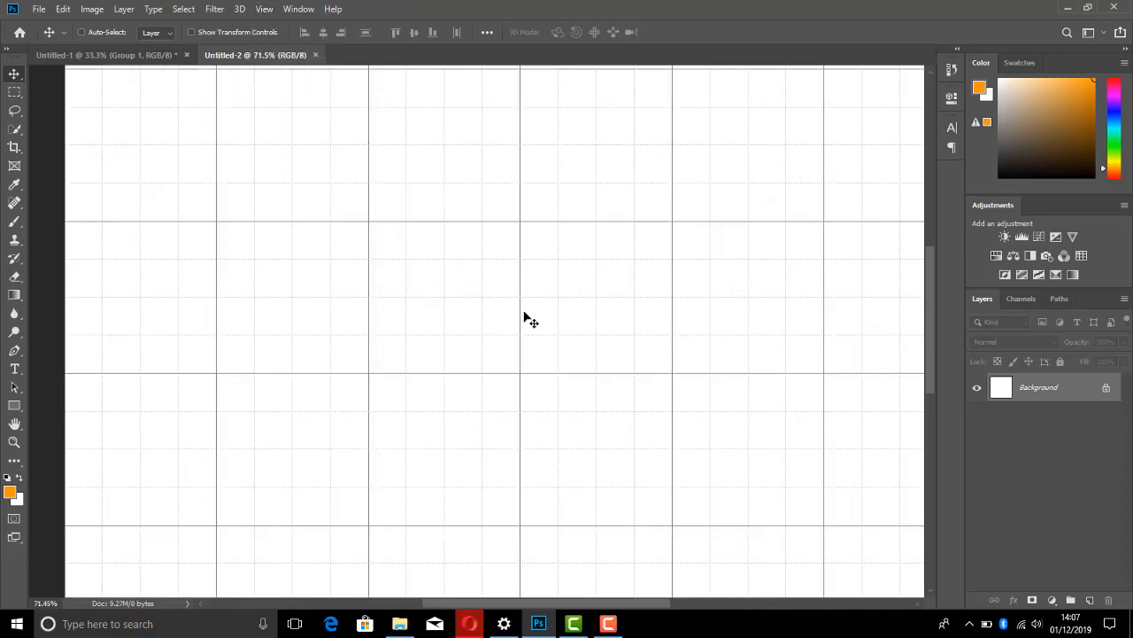
scroll(430, 253, "down", 3)
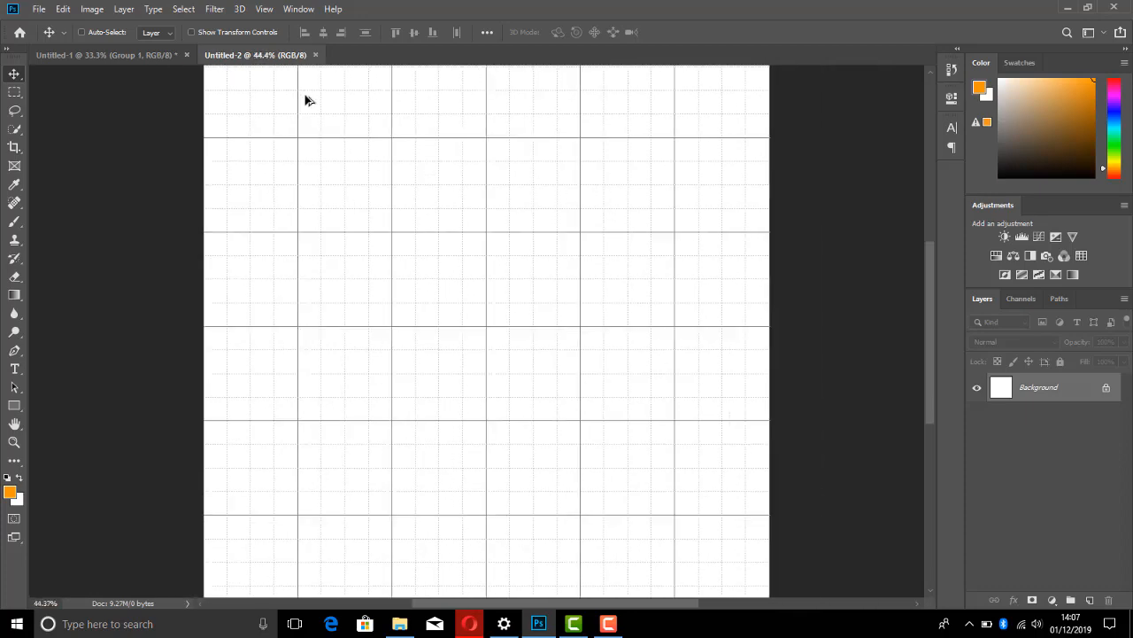
scroll(305, 100, "down", 3)
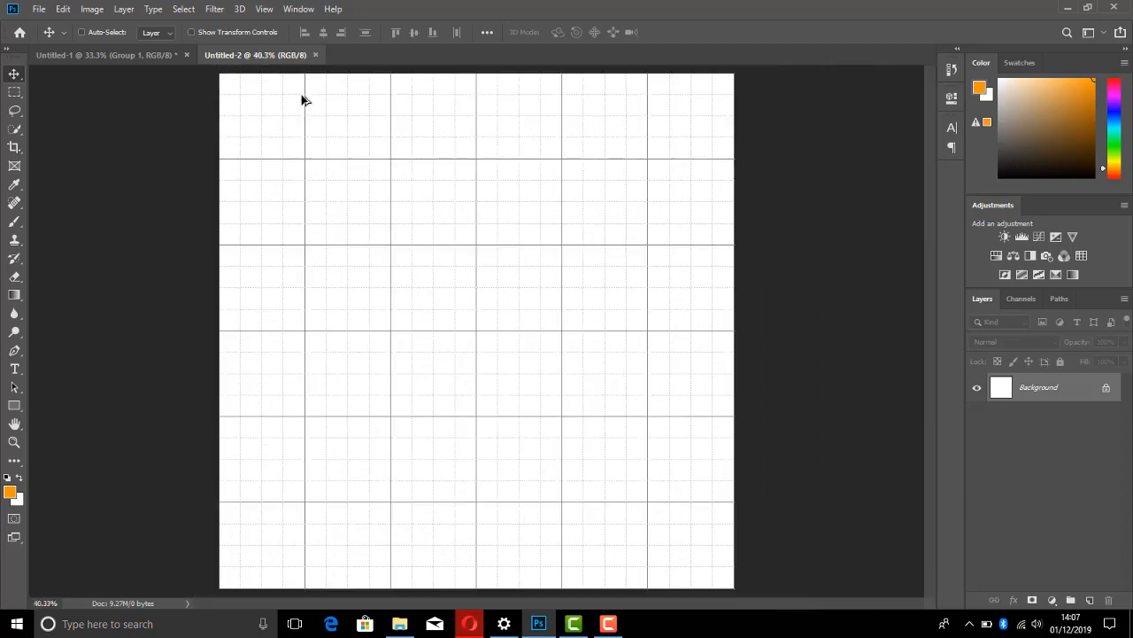
scroll(314, 142, "down", 2)
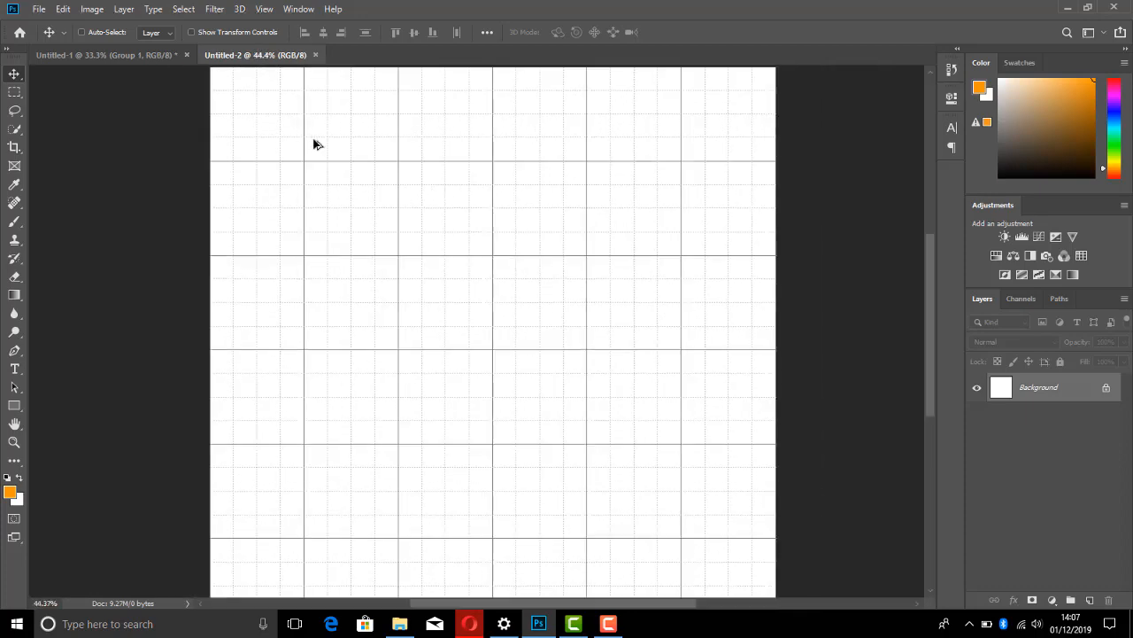
scroll(301, 138, "up", 1)
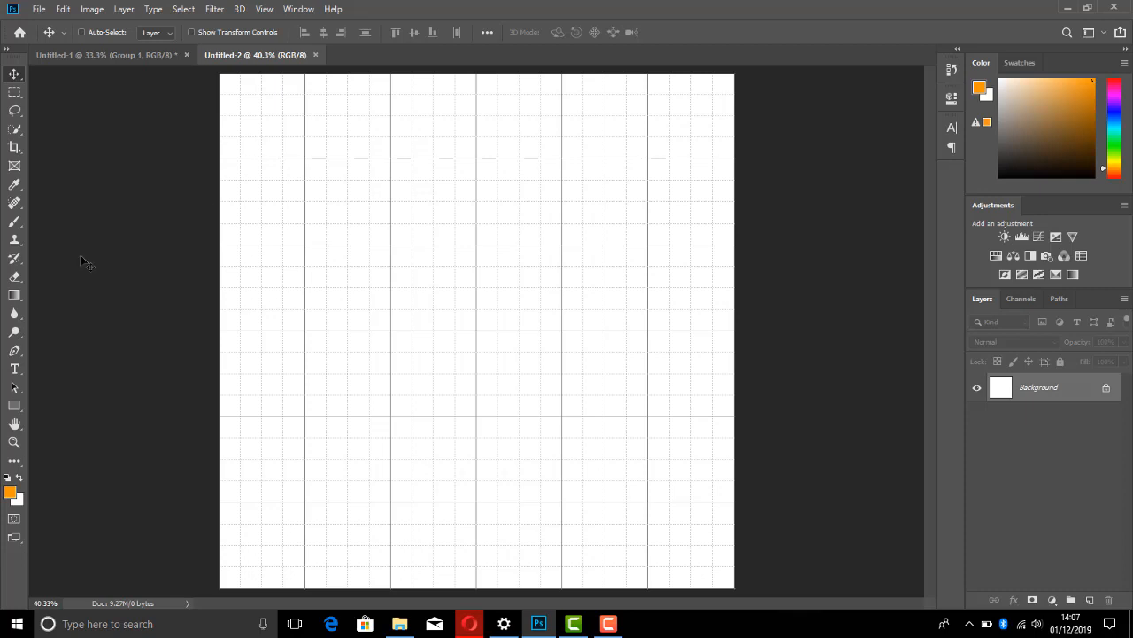
left_click(14, 406)
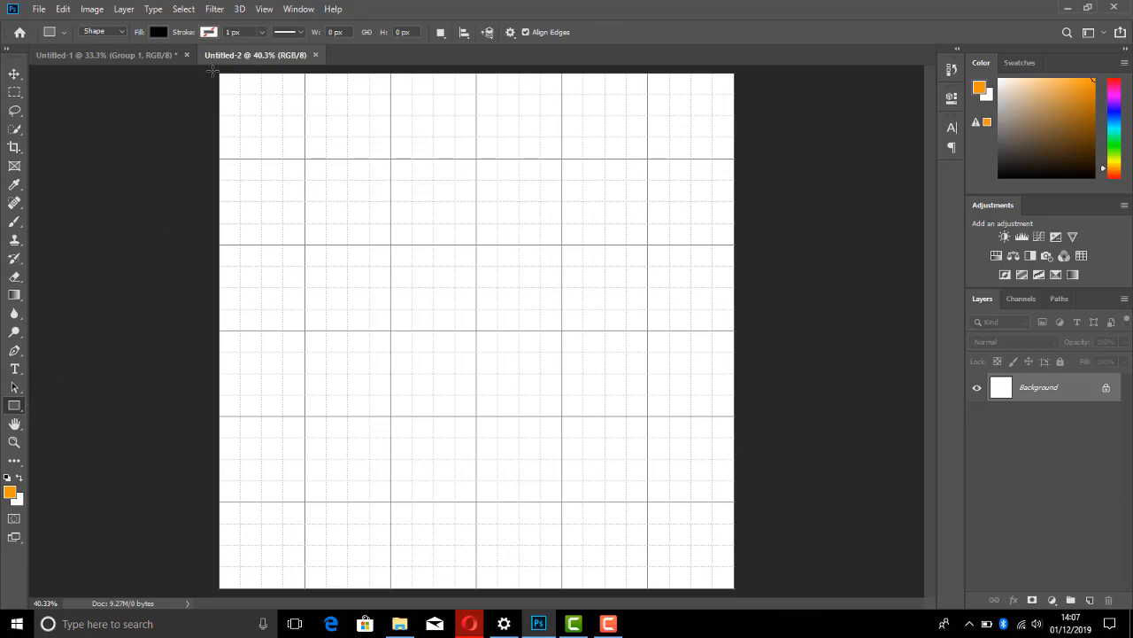
scroll(217, 77, "up", 2)
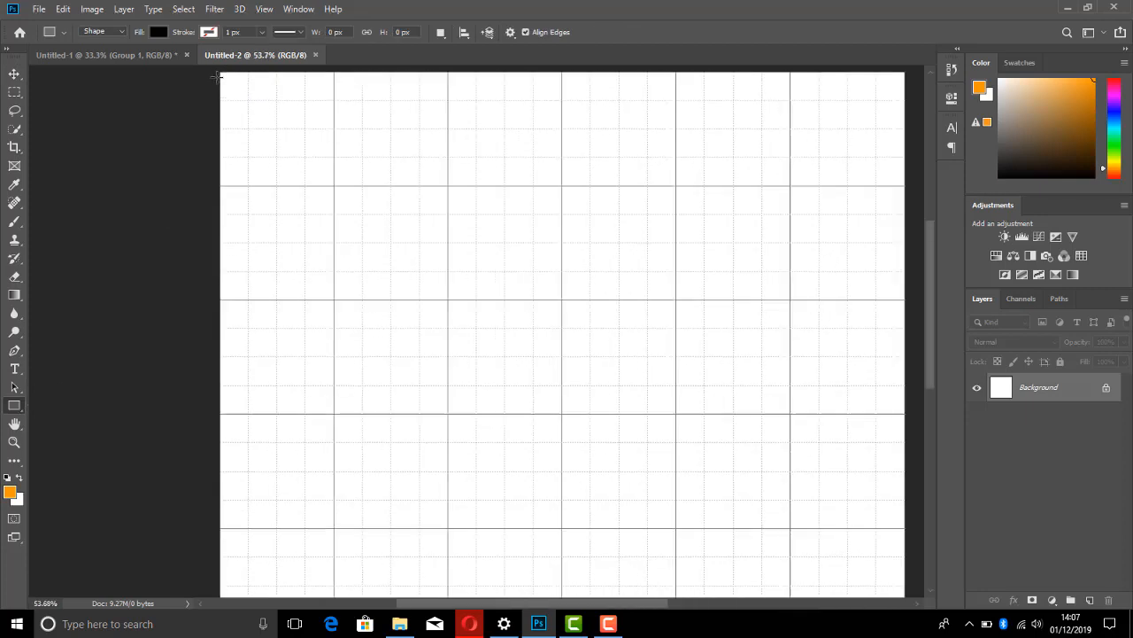
left_click_drag(220, 73, 276, 130)
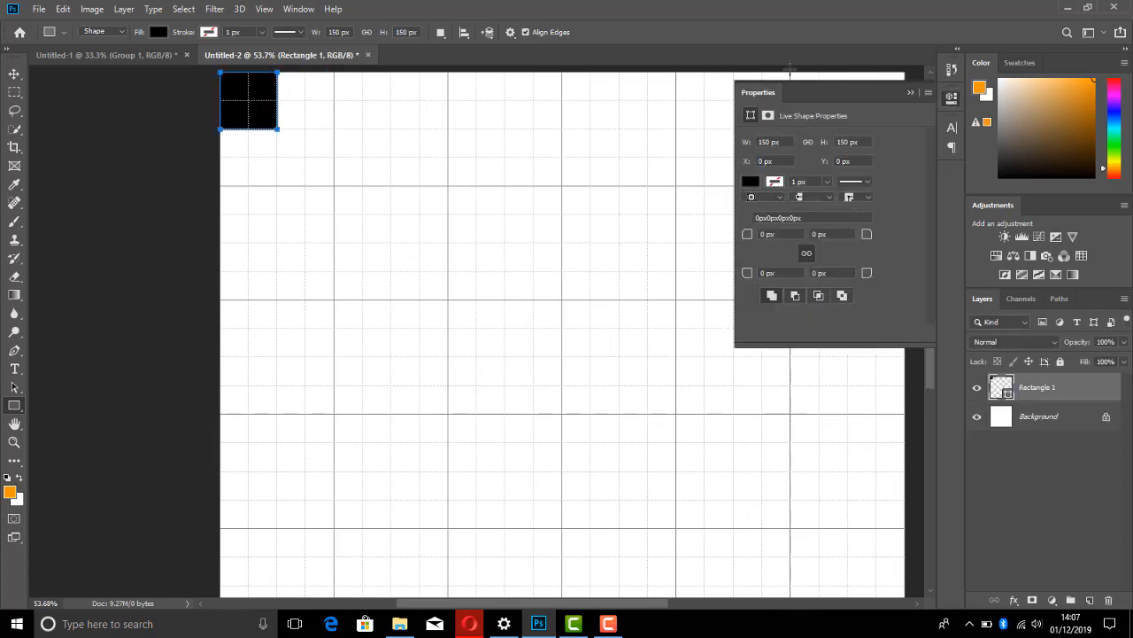
left_click(904, 88)
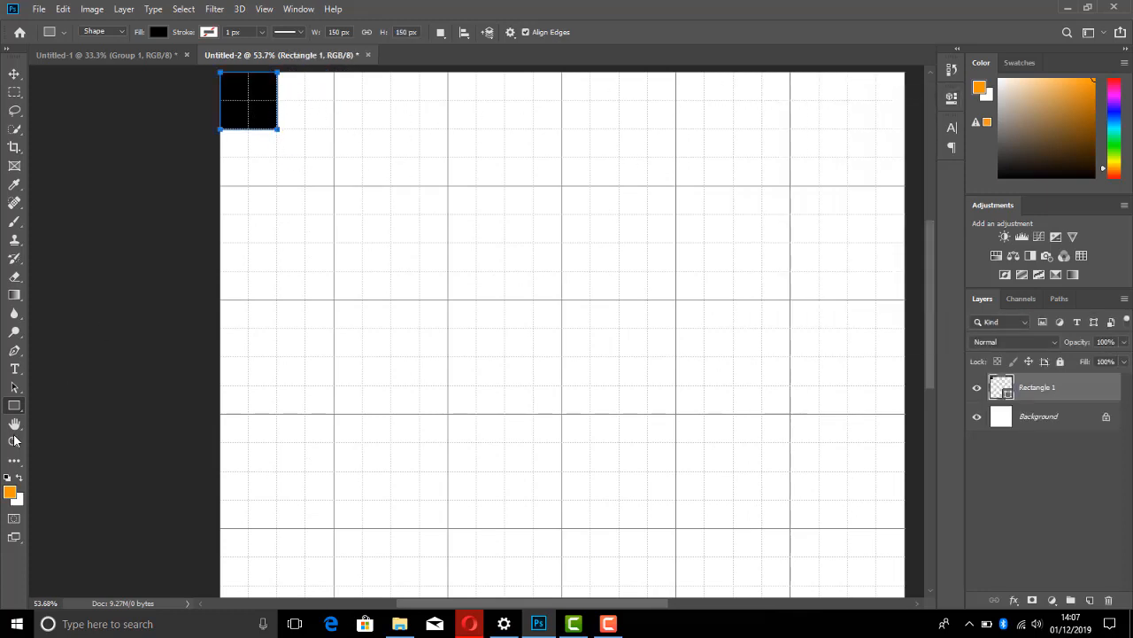
right_click(14, 407)
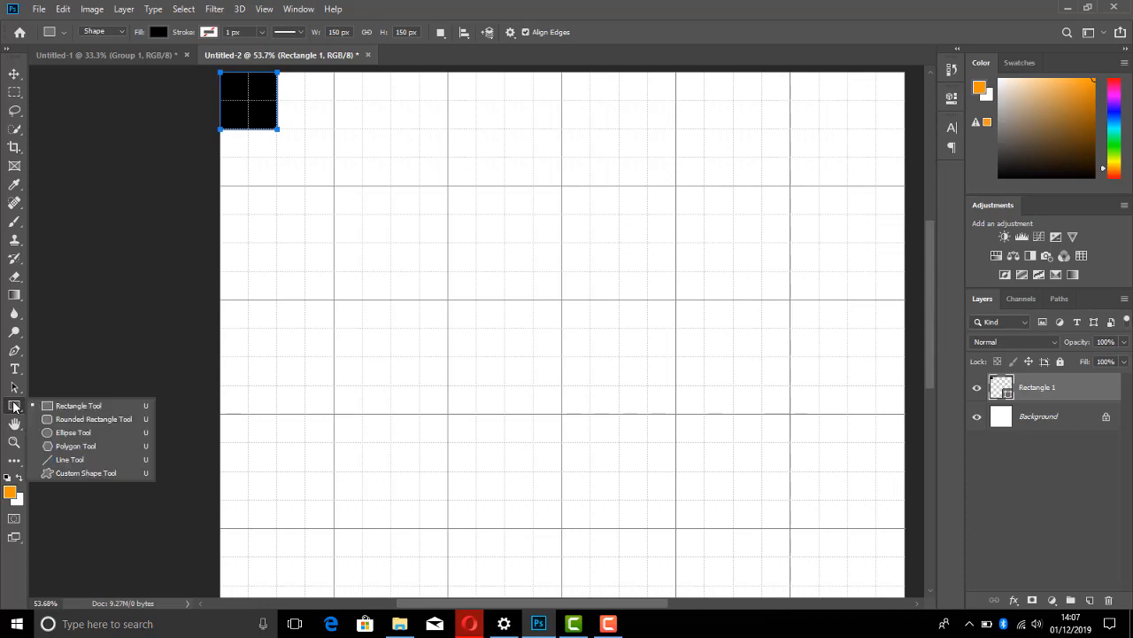
left_click(69, 407)
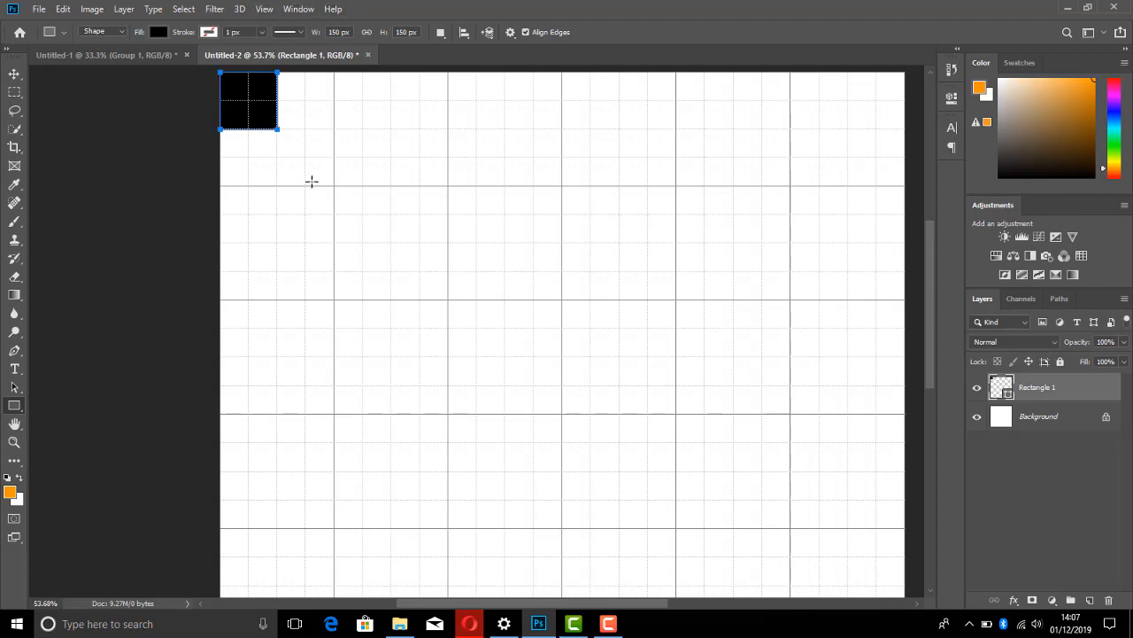
- Show the rulers and place a vertical guide on the square's right edge and a horizontal guide on its bottom edge
scroll(313, 187, "down", 2)
scroll(314, 186, "down", 1)
scroll(293, 139, "up", 1)
scroll(293, 139, "down", 1)
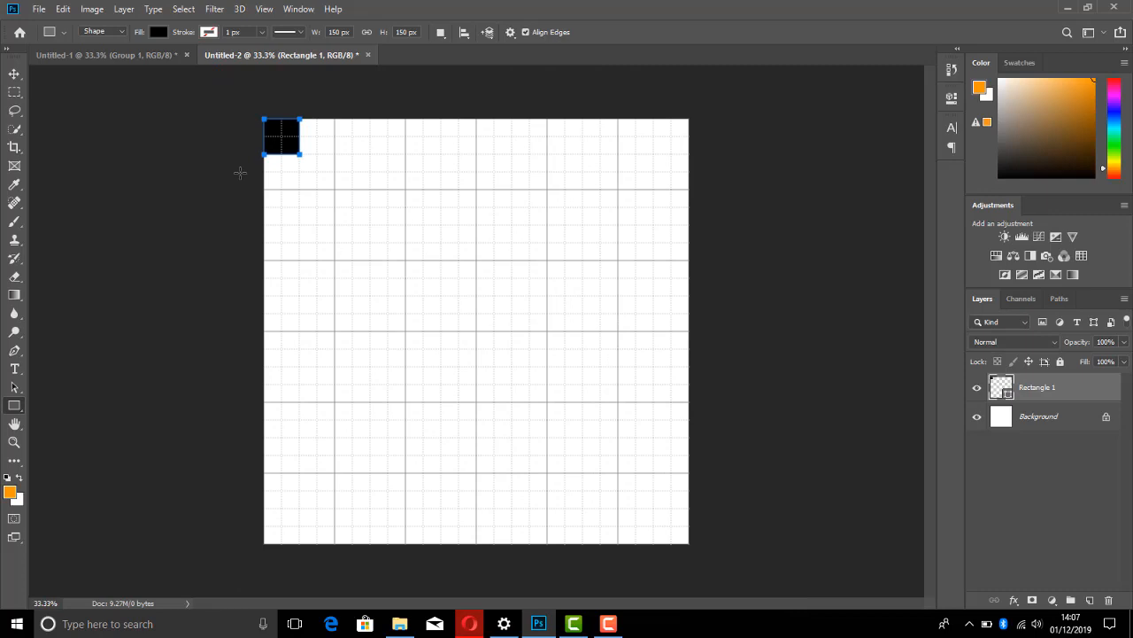
key("ctrl+r")
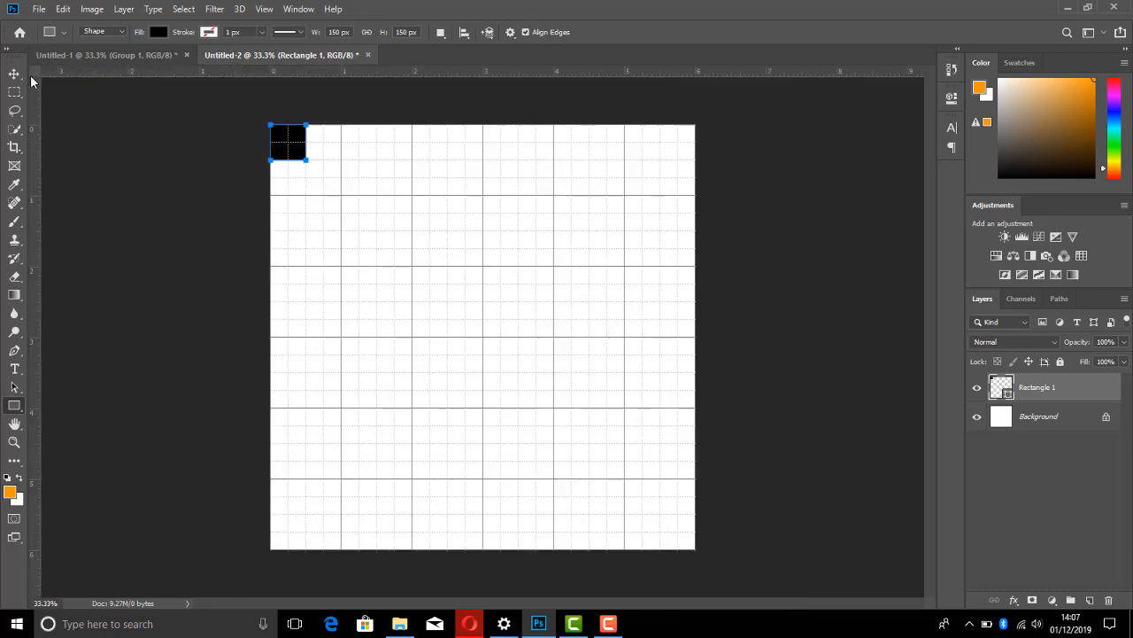
left_click_drag(36, 97, 305, 119)
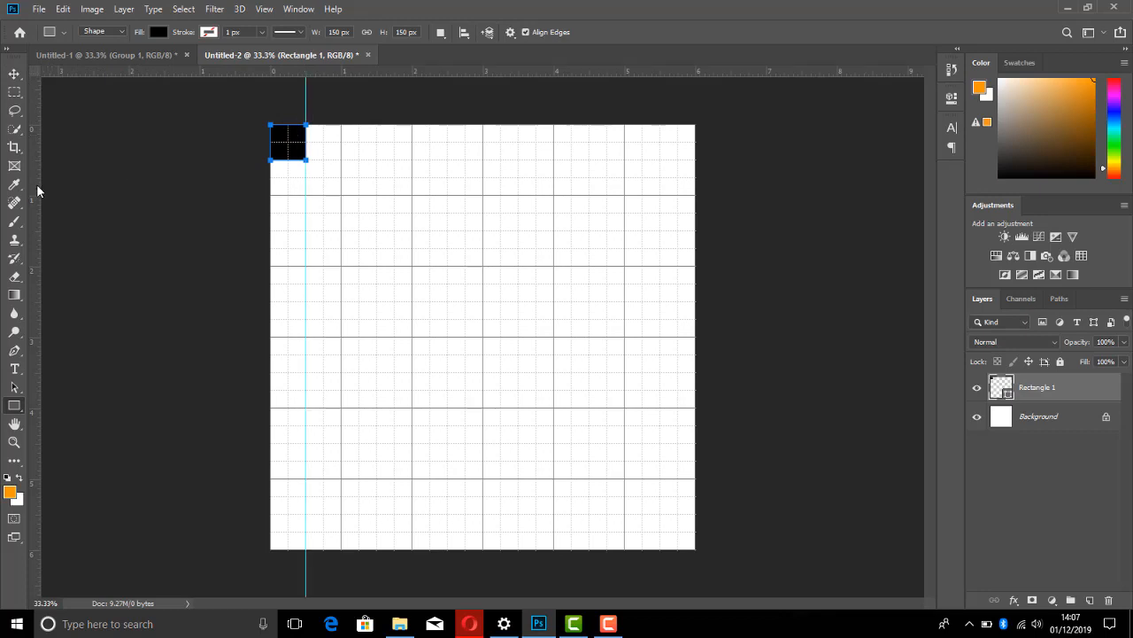
left_click_drag(37, 188, 35, 211)
left_click_drag(482, 70, 466, 159)
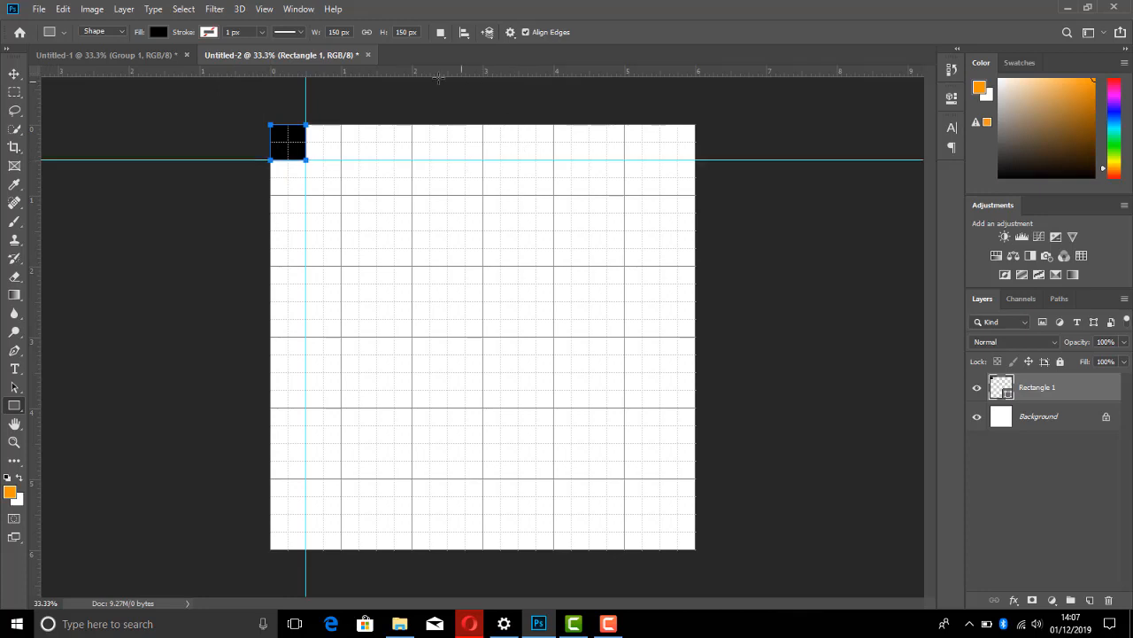
- Duplicate the black square into the canvas's bottom-right corner and place guides along the copy's left and top edges
left_click(14, 74)
key("ctrl")
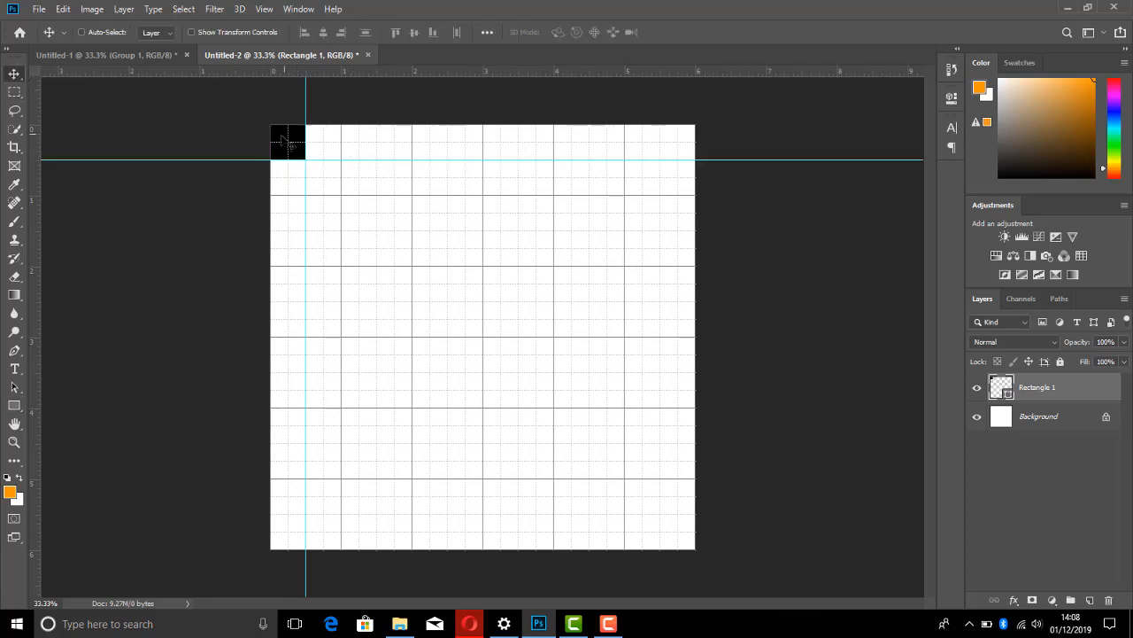
key("ctrl")
left_click_drag(283, 139, 682, 533)
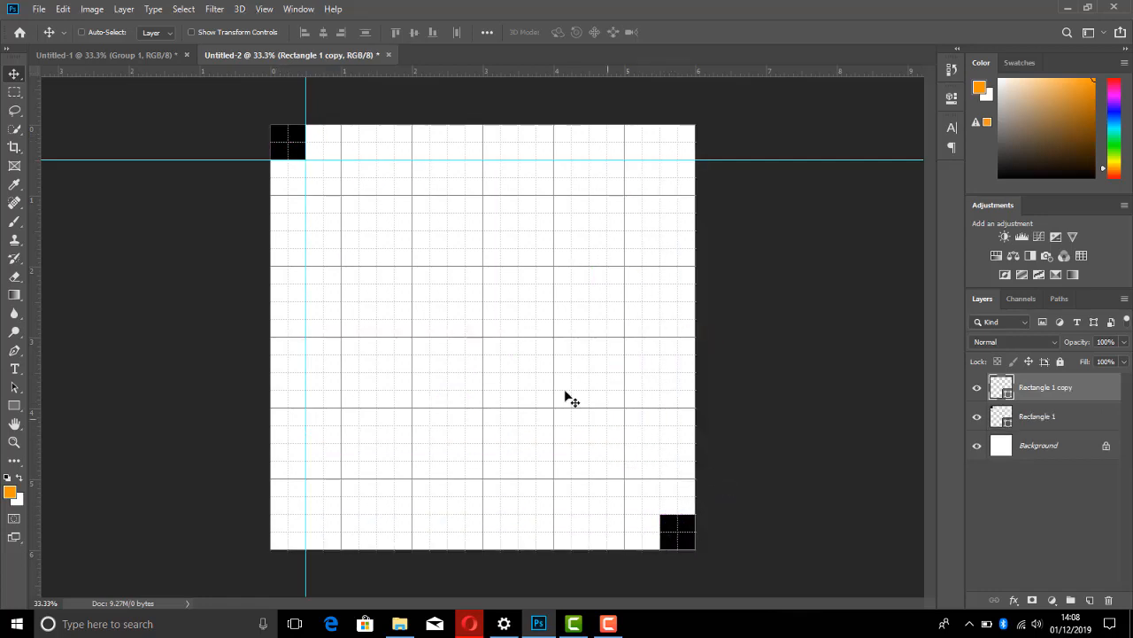
left_click_drag(32, 313, 660, 420)
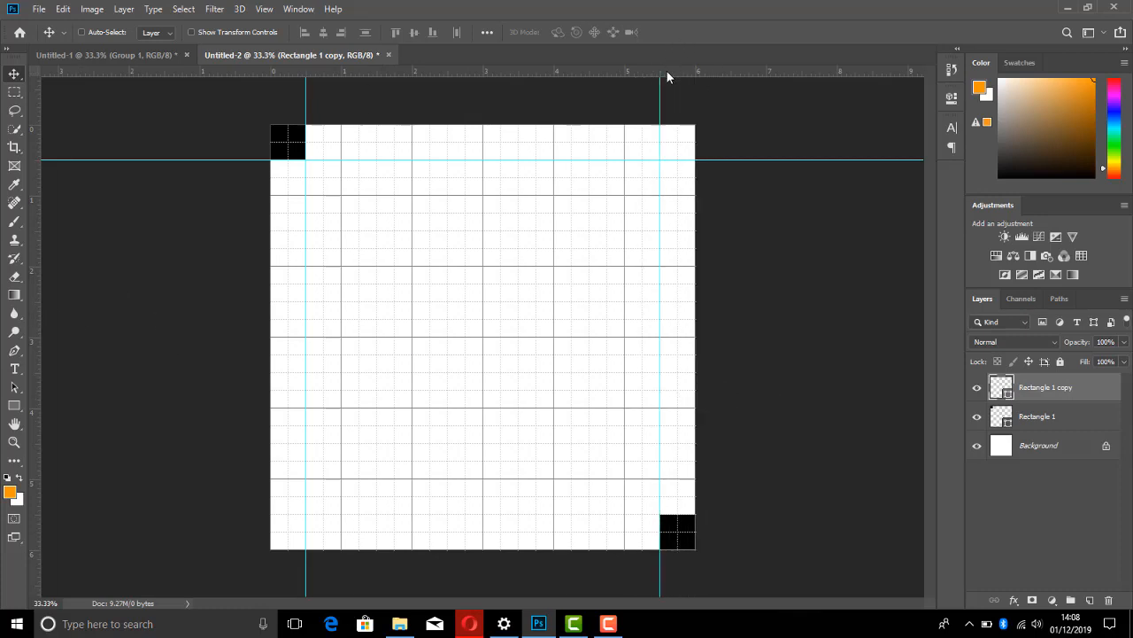
left_click_drag(667, 70, 652, 514)
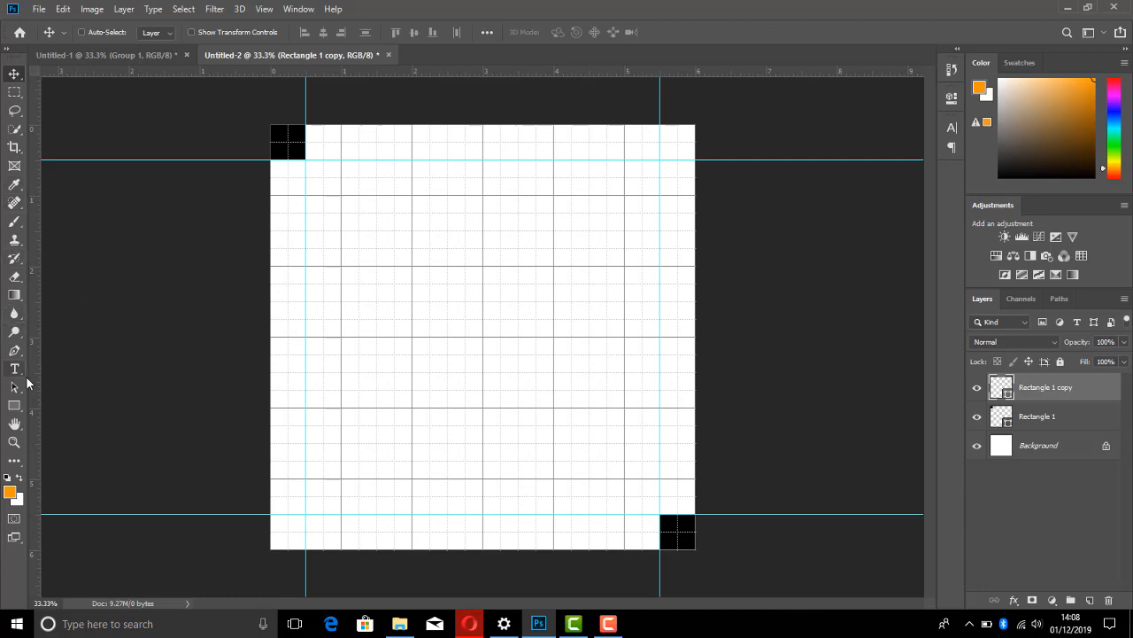
- Draw a 1500 × 1500 px square filling the area inside the four guides and fill it light grey
left_click(14, 406)
left_click_drag(305, 160, 659, 513)
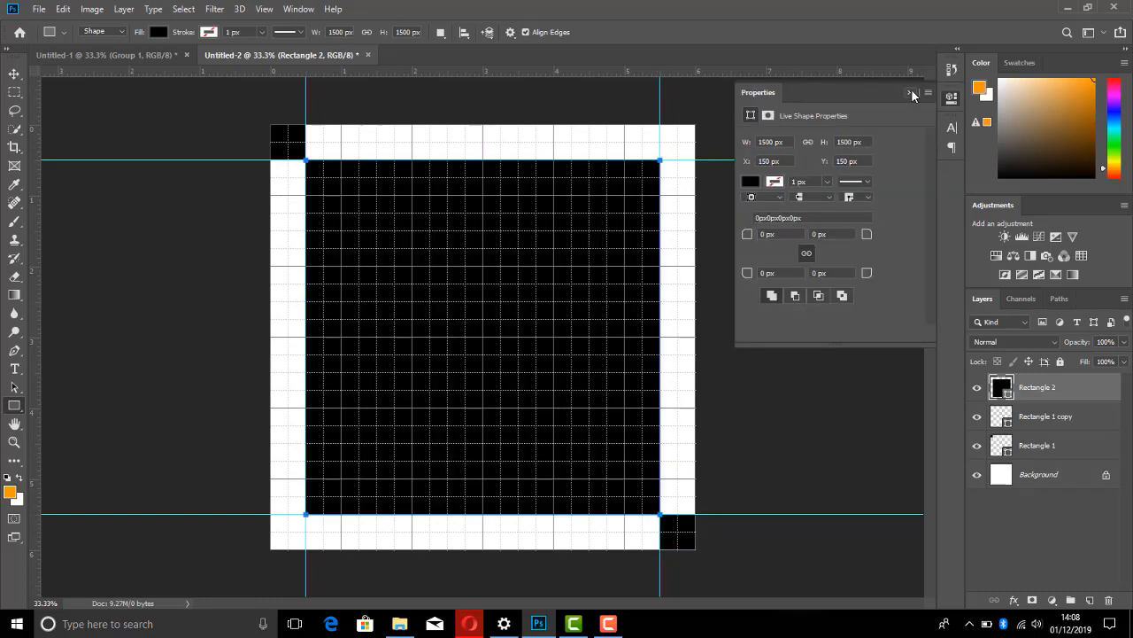
left_click(750, 183)
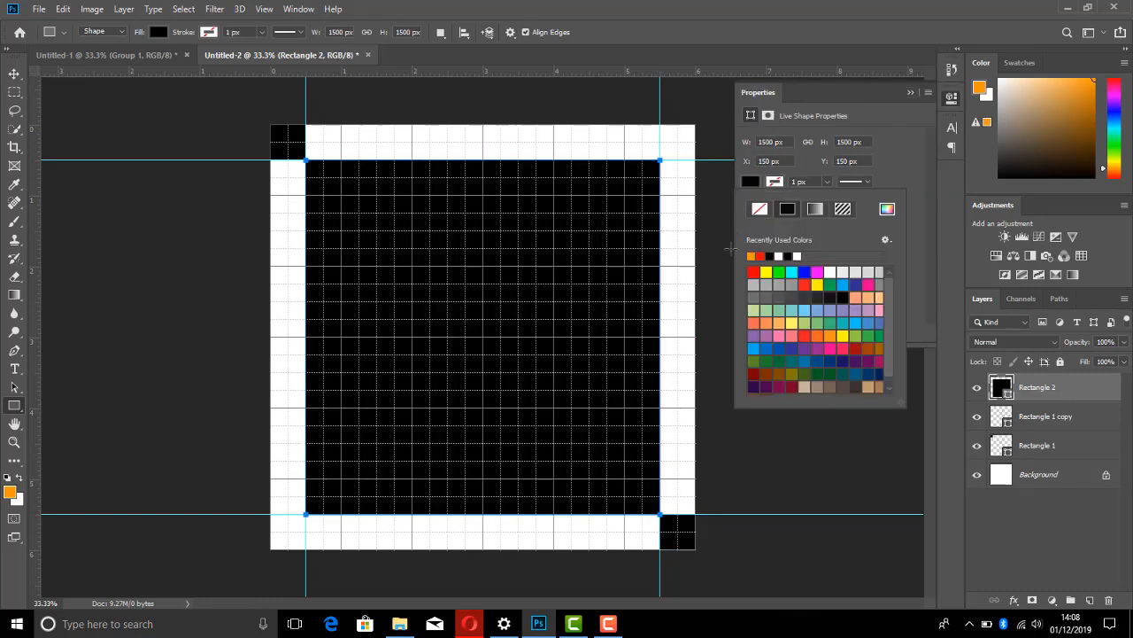
left_click(861, 271)
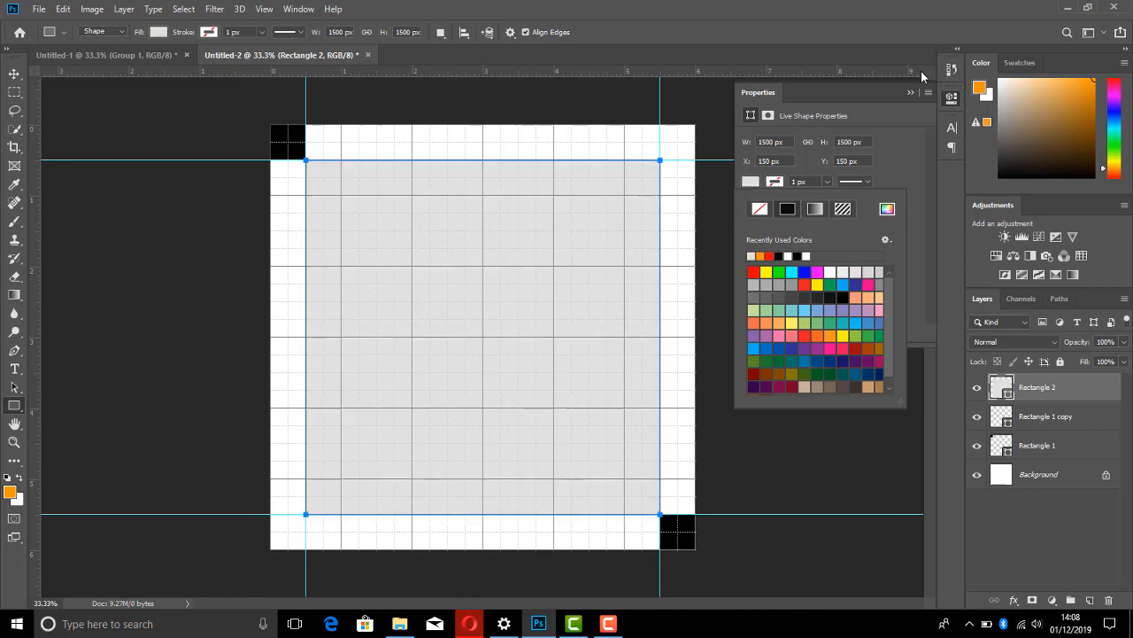
left_click(910, 95)
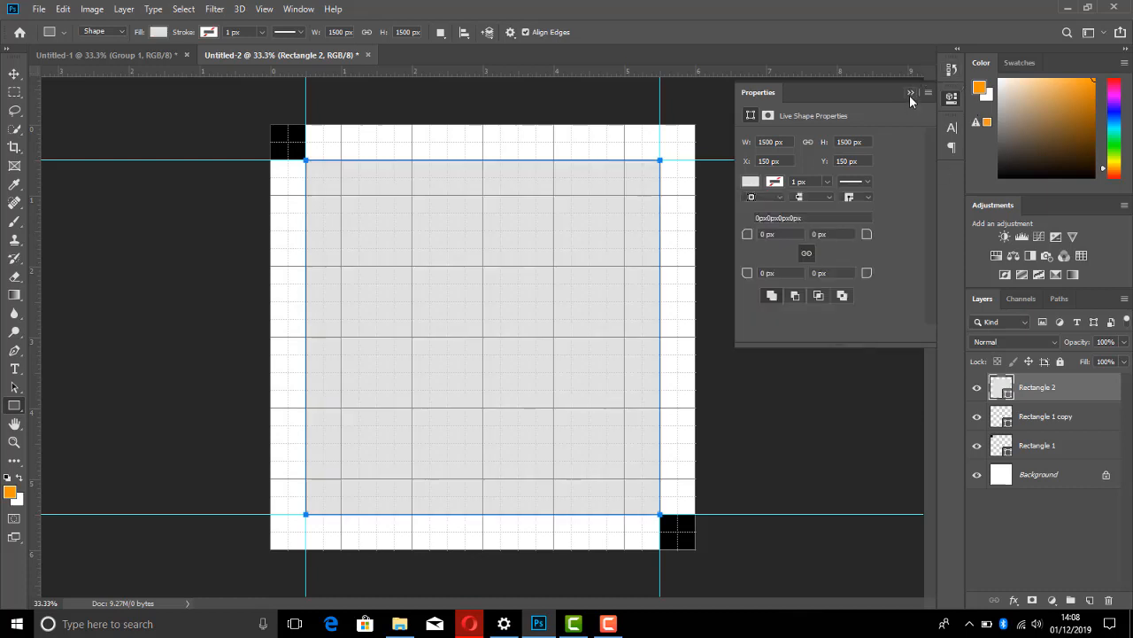
left_click(14, 74)
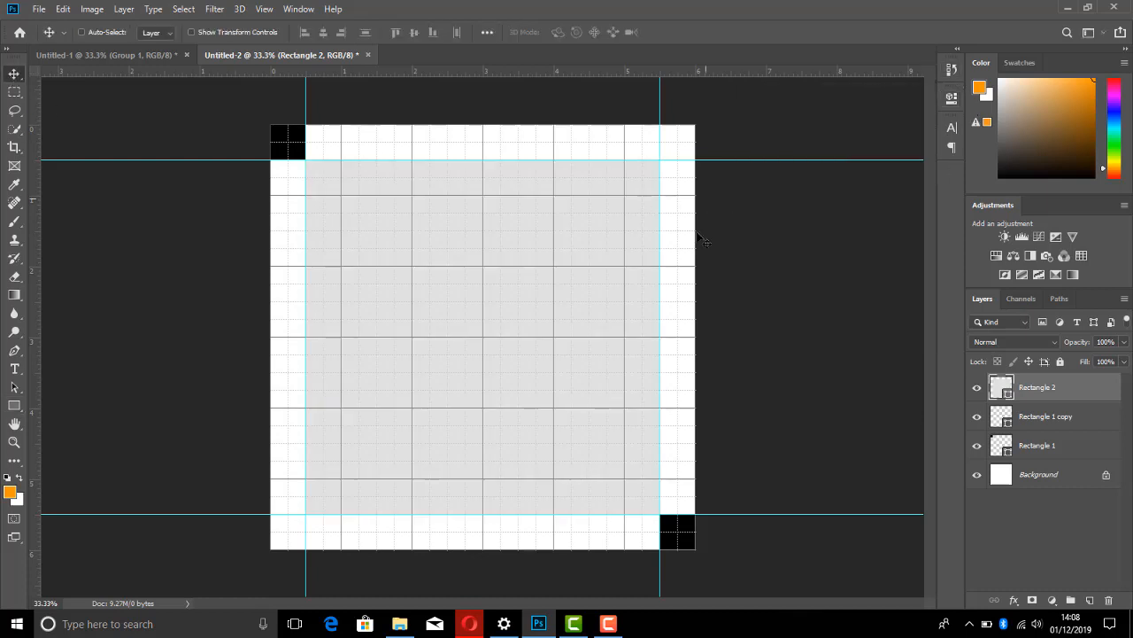
- Add the text "Margin" in the canvas's left margin and scale it up to about 678%
left_click(14, 368)
left_click(279, 320)
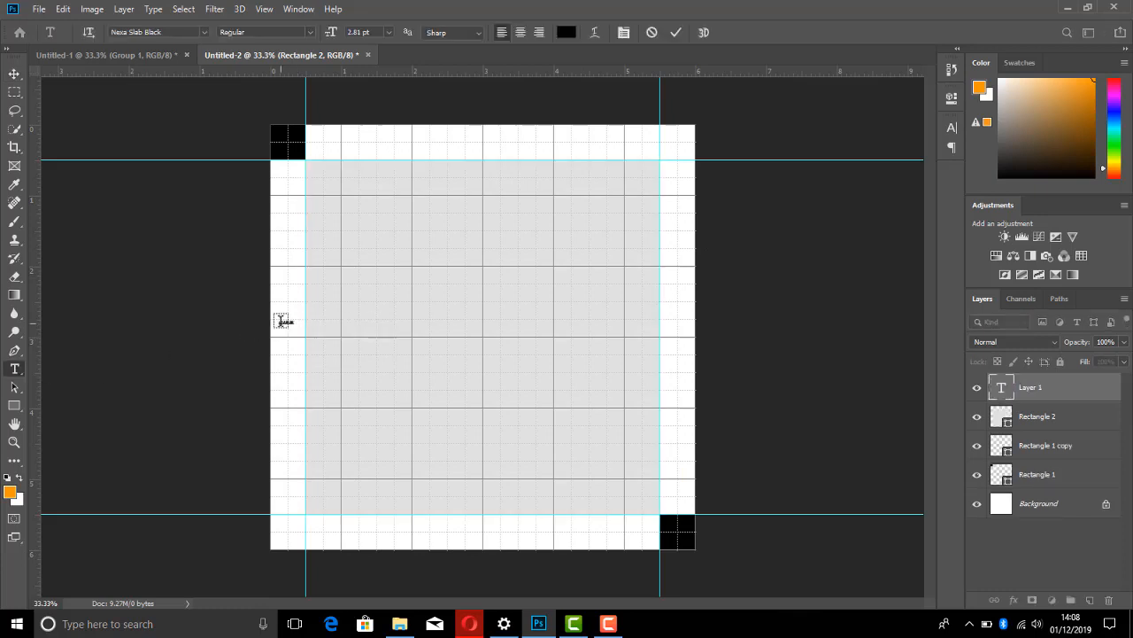
left_click(15, 75)
key("ctrl+t")
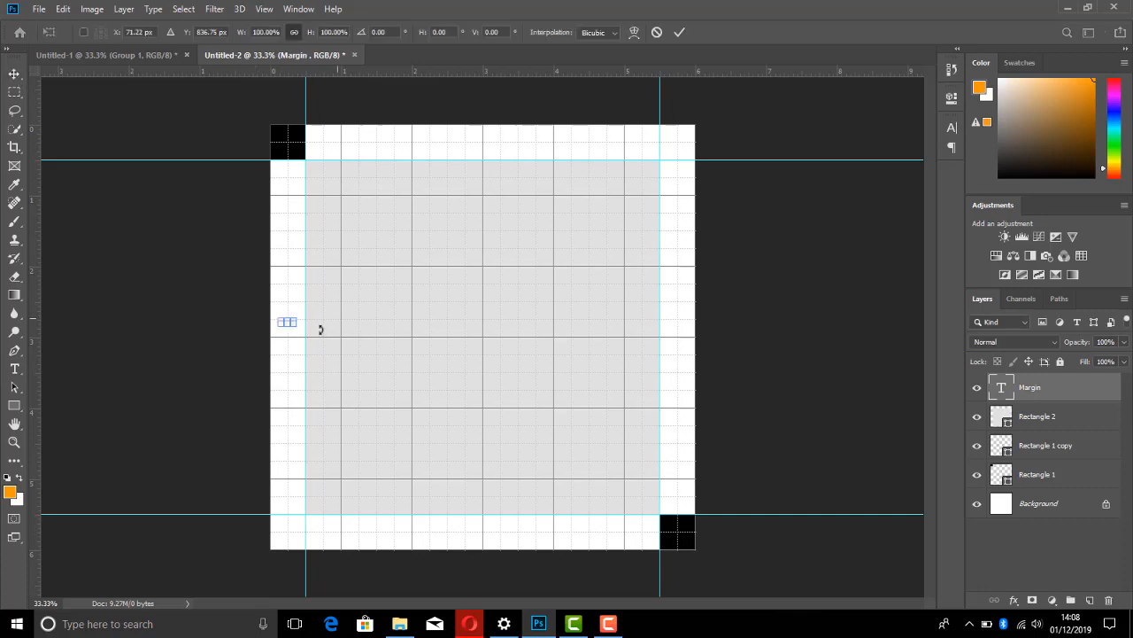
left_click_drag(293, 326, 362, 382)
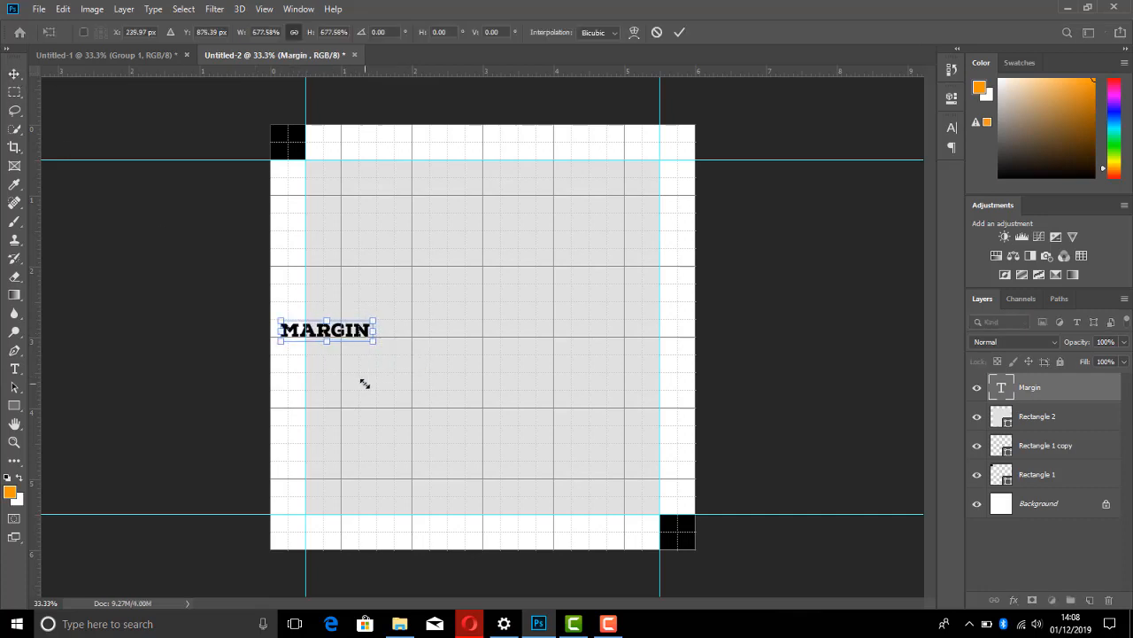
key("Return")
- Rotate the Margin text 90° counter-clockwise and place it vertically in the left margin, close to the canvas edge
left_click_drag(325, 335, 304, 329)
key("ctrl+t")
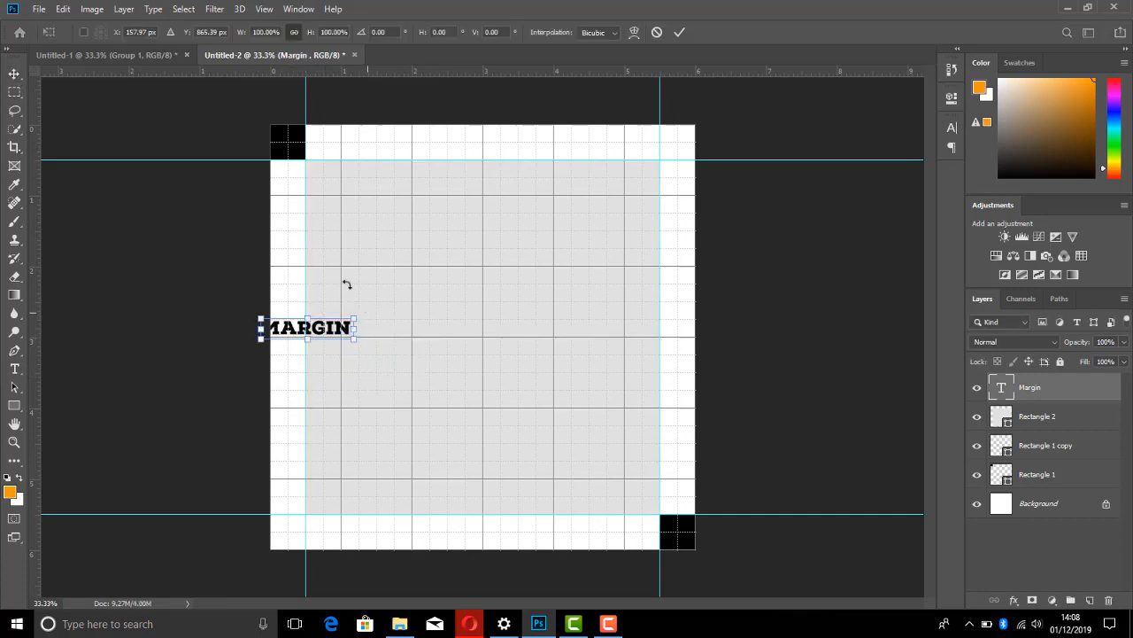
left_click_drag(349, 286, 300, 298)
key("Return")
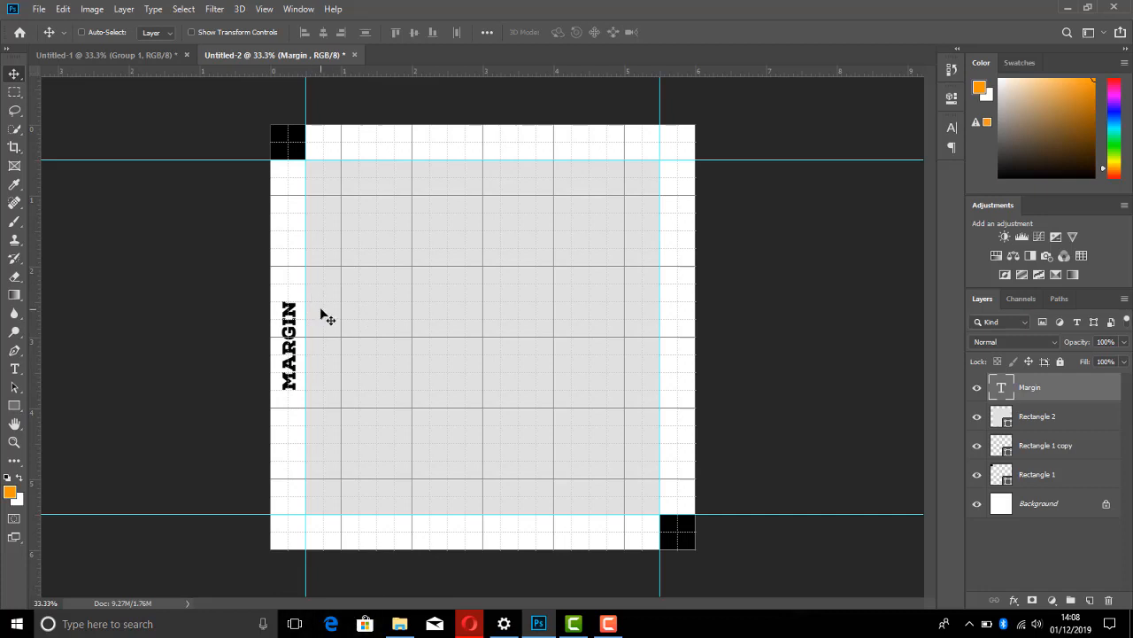
left_click_drag(304, 358, 284, 358)
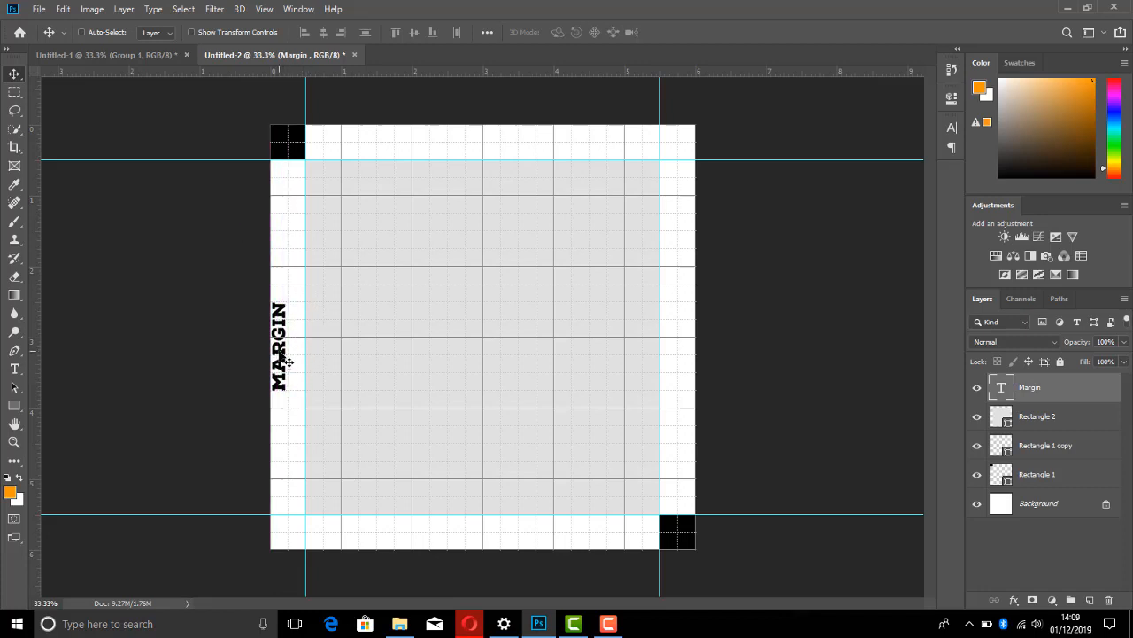
left_click(16, 624)
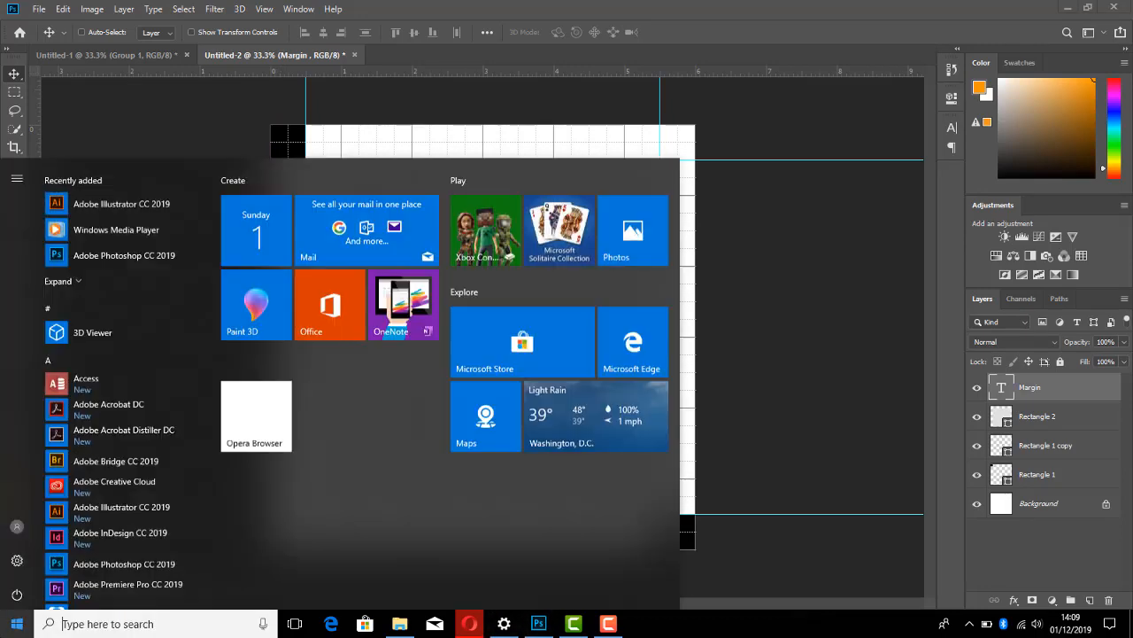
scroll(131, 509, "down", 4)
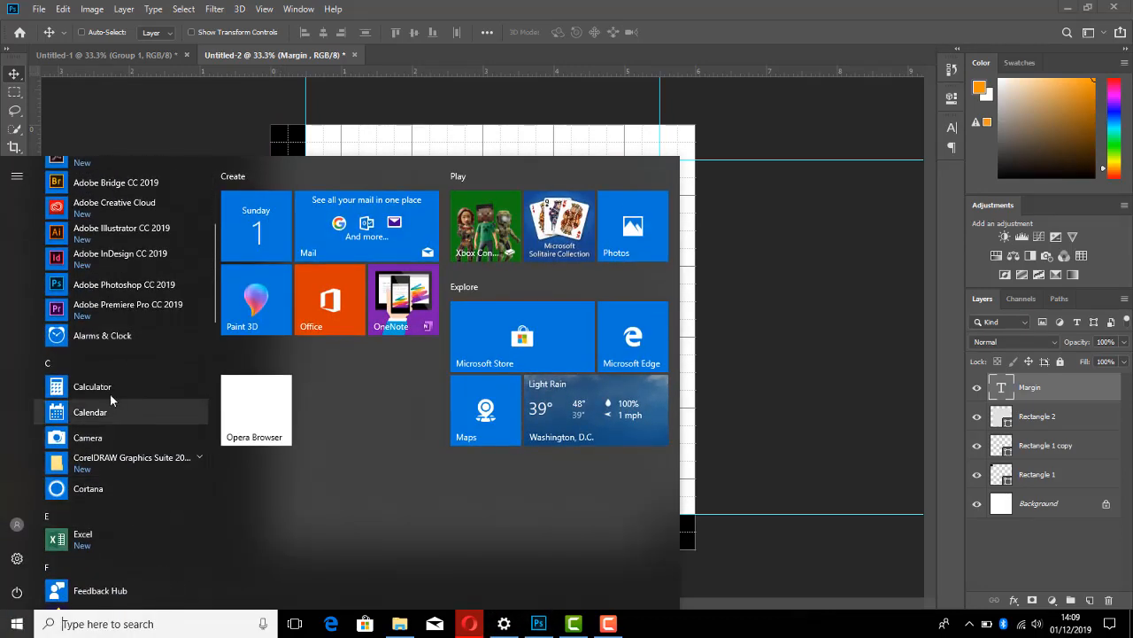
scroll(110, 393, "up", 3)
left_click(497, 6)
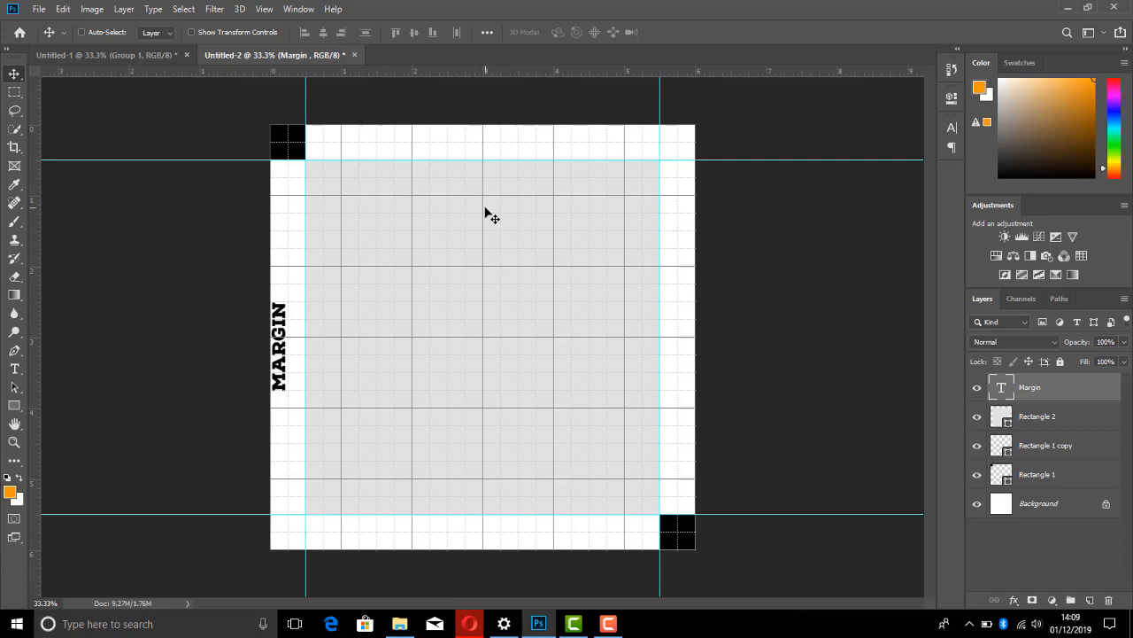
- Turn the Margin text back to horizontal and scale it up to about 413%
left_click_drag(284, 328, 278, 329)
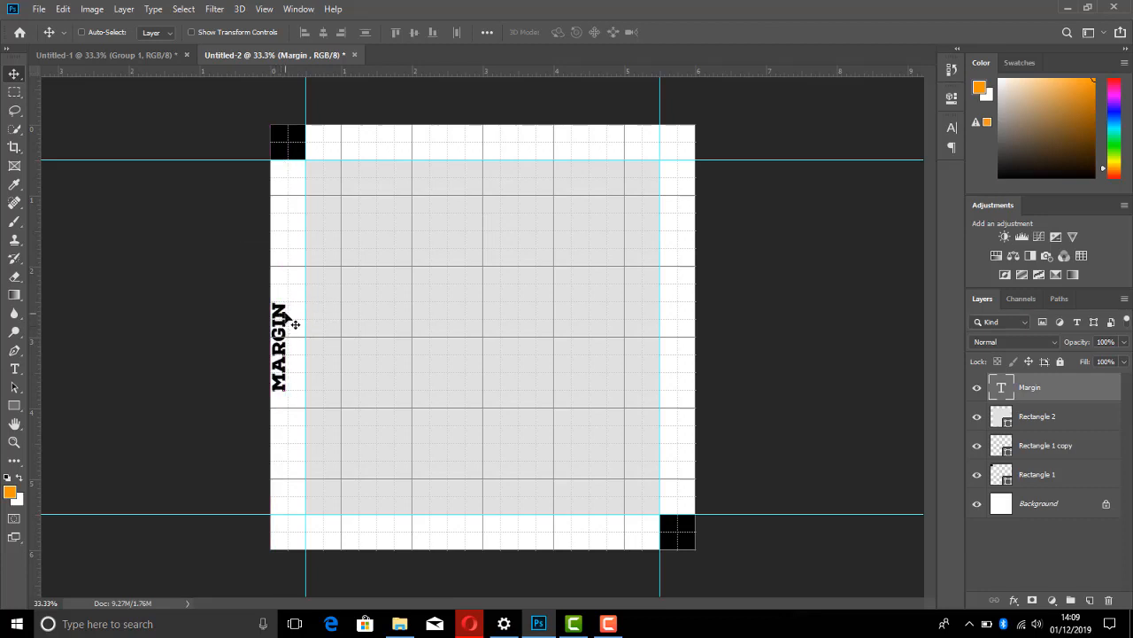
key("ctrl+t")
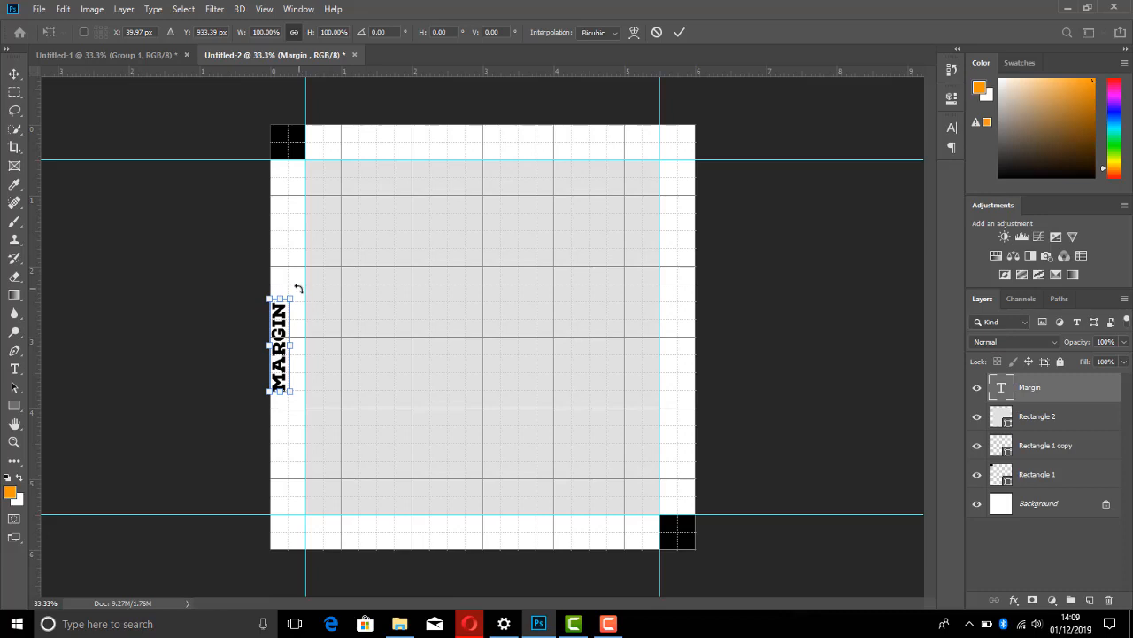
left_click_drag(303, 291, 638, 479)
key("Return")
key("ctrl")
key("ctrl+t")
left_click_drag(496, 437, 300, 363)
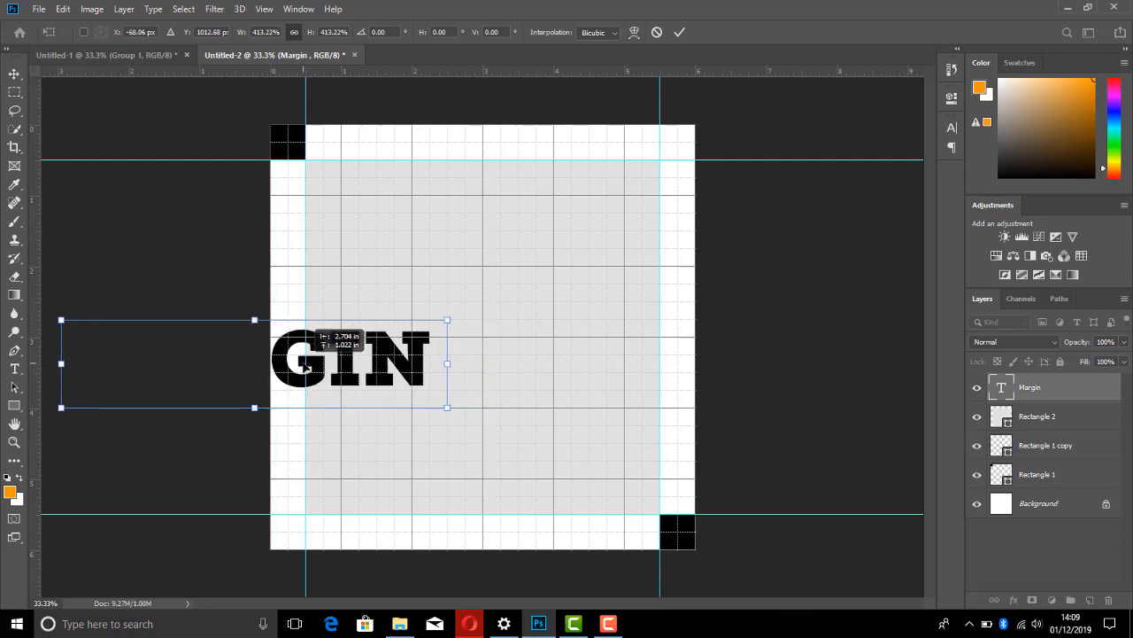
- Duplicate the enlarged Margin text and line the copy up beside the original at the same height, running off the canvas's left edge
left_click_drag(309, 369, 510, 249)
key("Return")
key("ctrl+t")
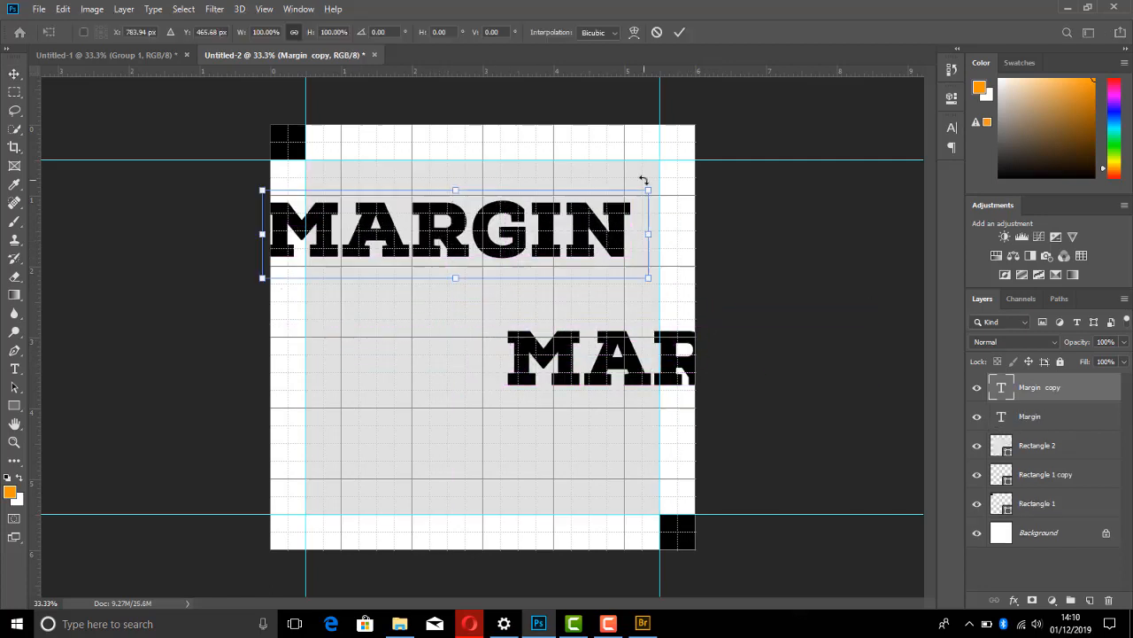
left_click_drag(659, 189, 601, 182)
left_click_drag(523, 243, 364, 359)
key("Return")
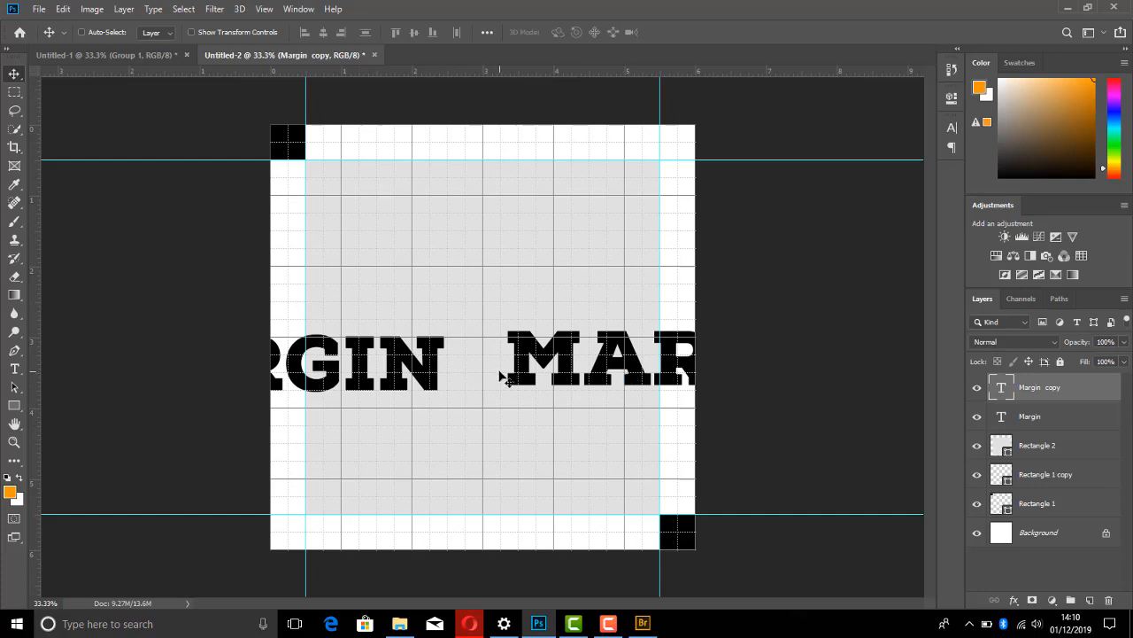
left_click_drag(391, 360, 384, 352)
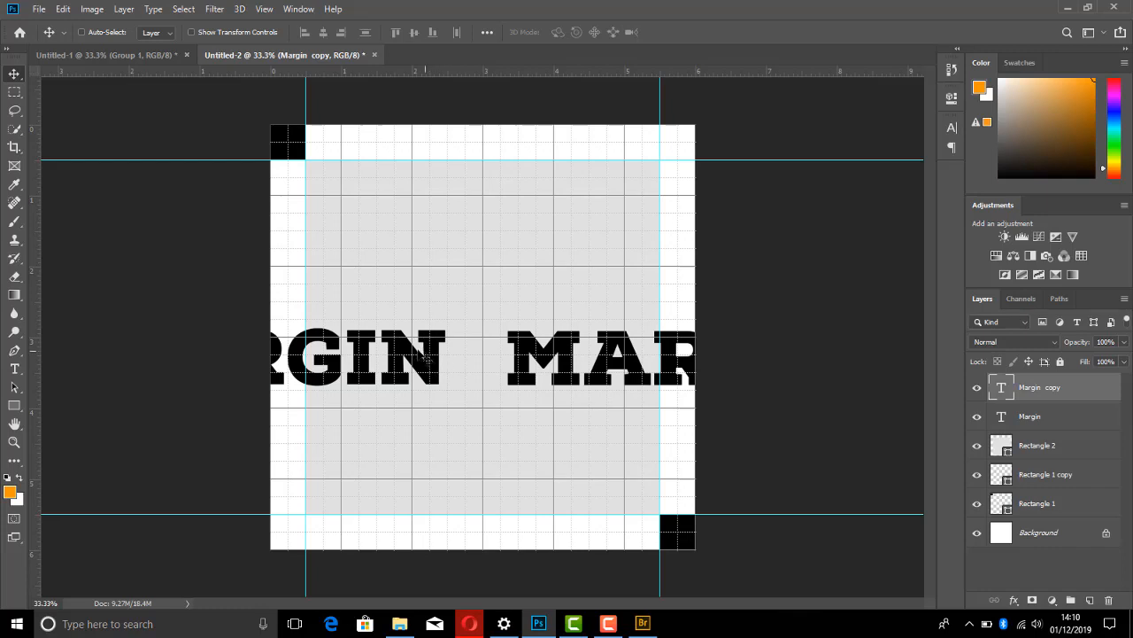
- Rotate the text copy 90° clockwise above the original's left end and hide both Margin text layers
left_click_drag(425, 353, 541, 222)
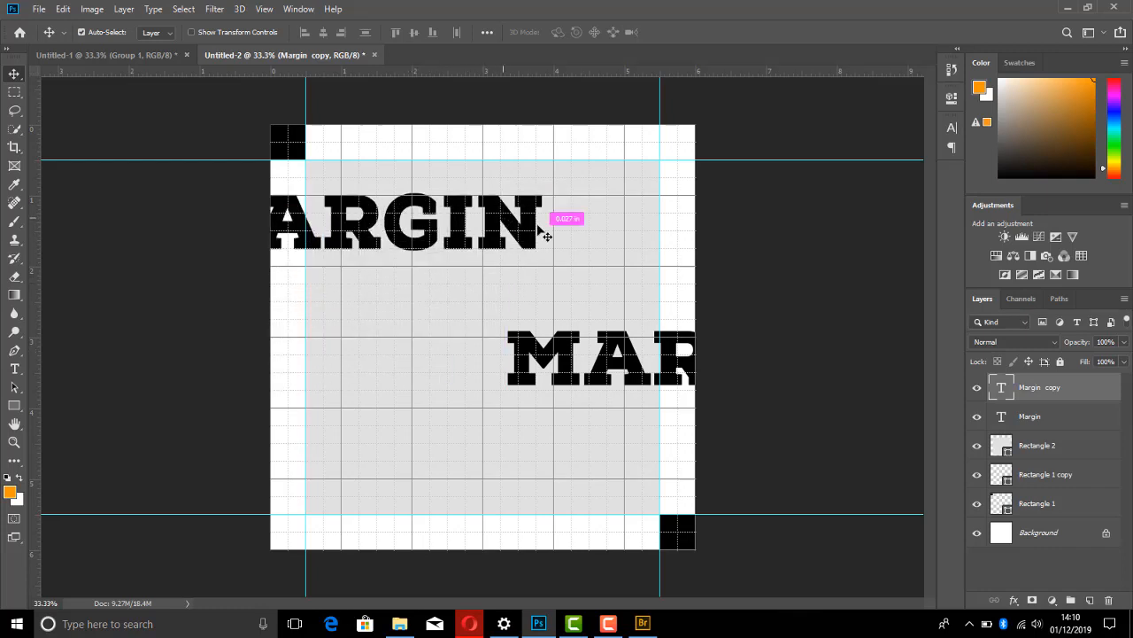
key("ctrl+t")
left_click_drag(595, 258, 407, 393)
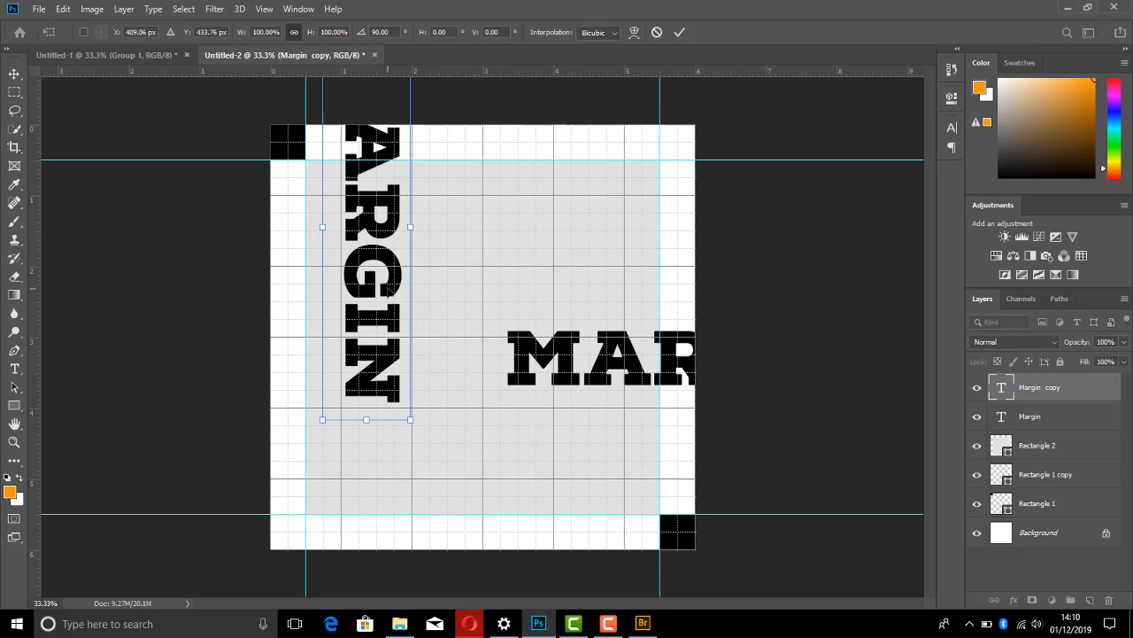
left_click_drag(388, 299, 499, 214)
key("Return")
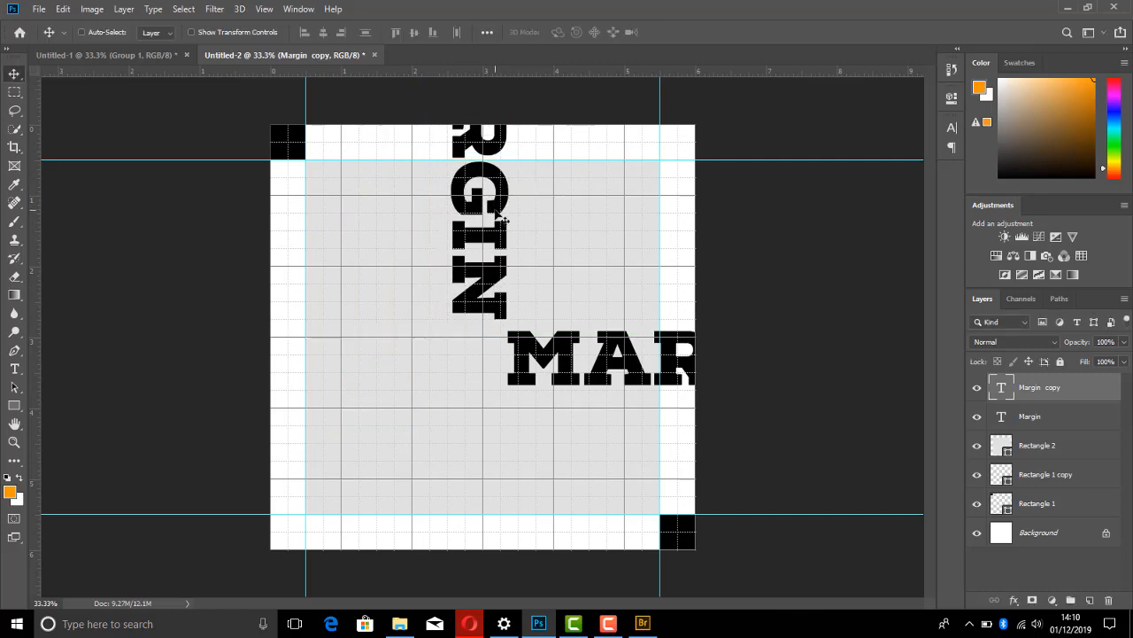
left_click(977, 389)
left_click(979, 419)
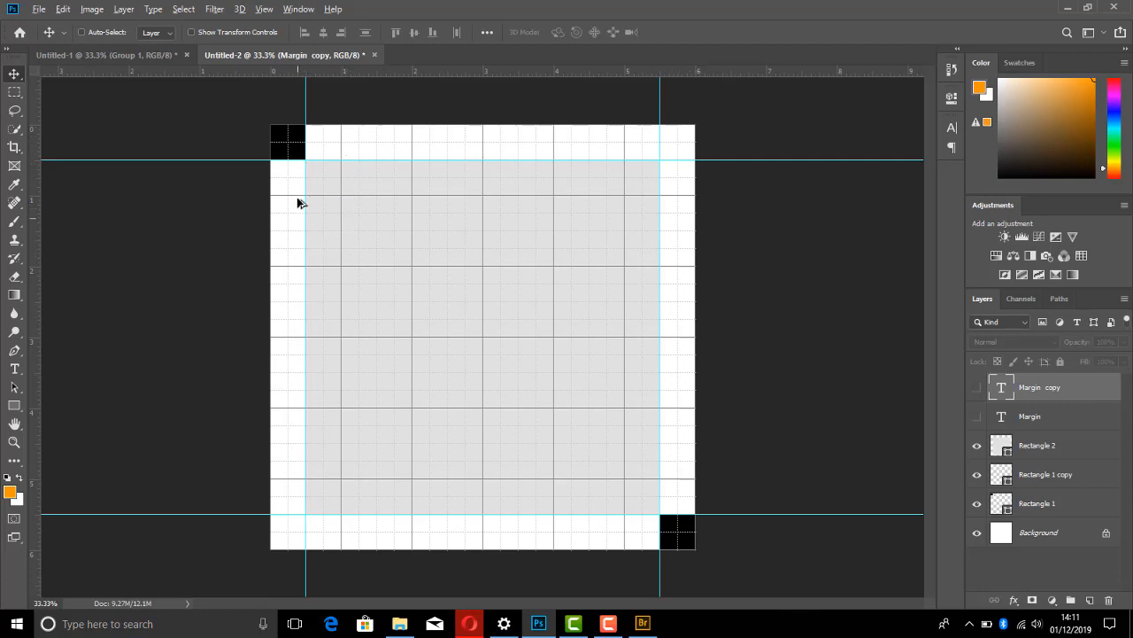
scroll(319, 161, "up", 2)
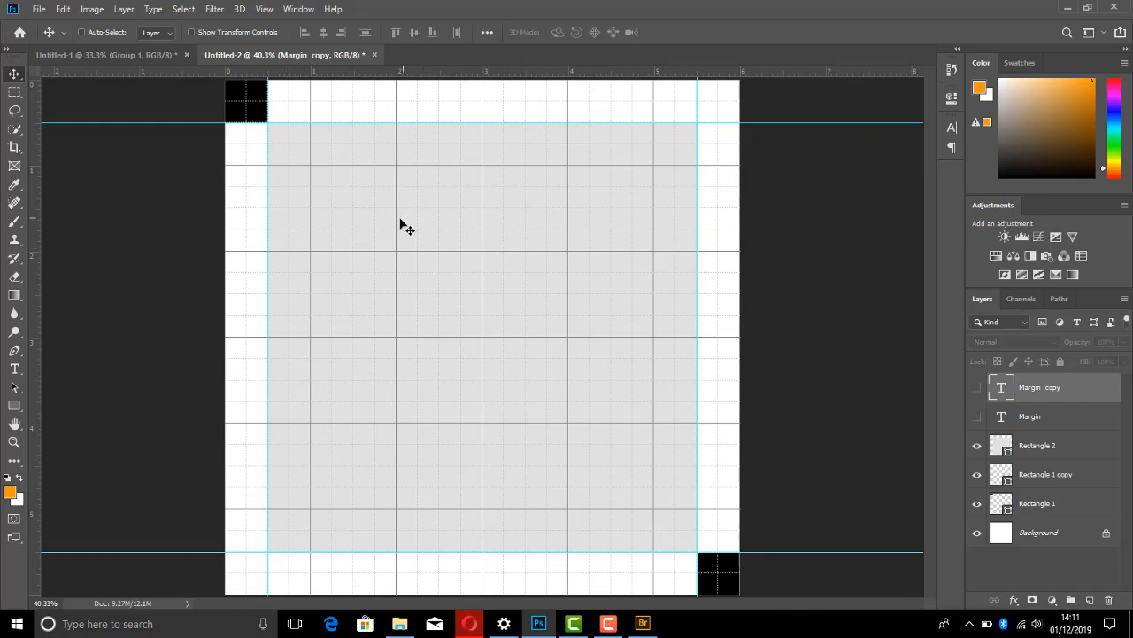
scroll(396, 202, "up", 2)
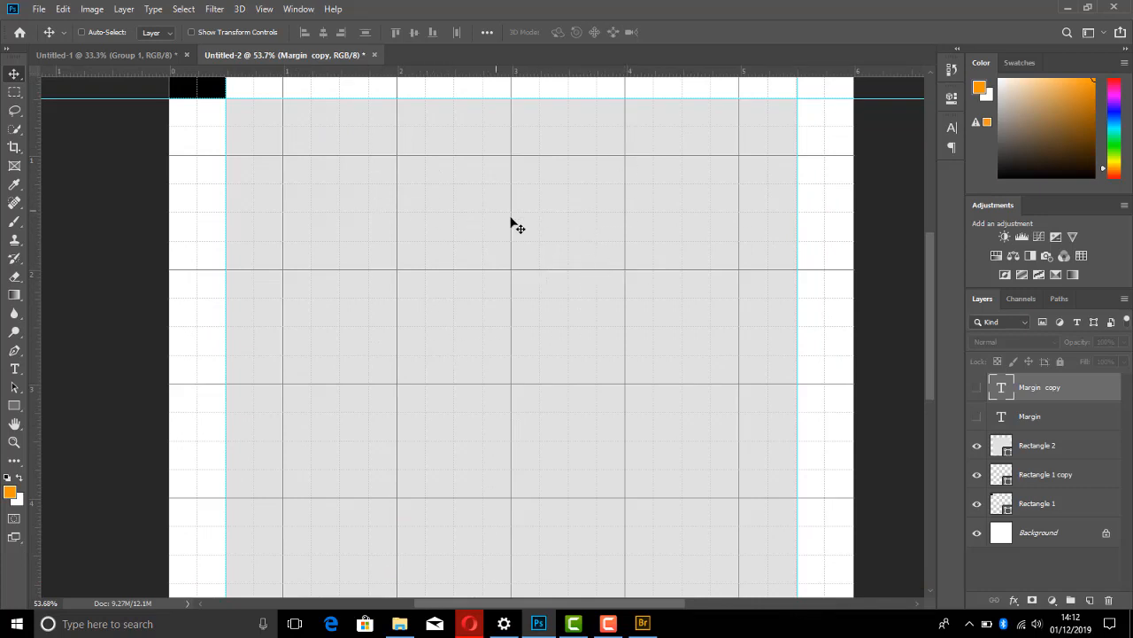
scroll(527, 219, "down", 2)
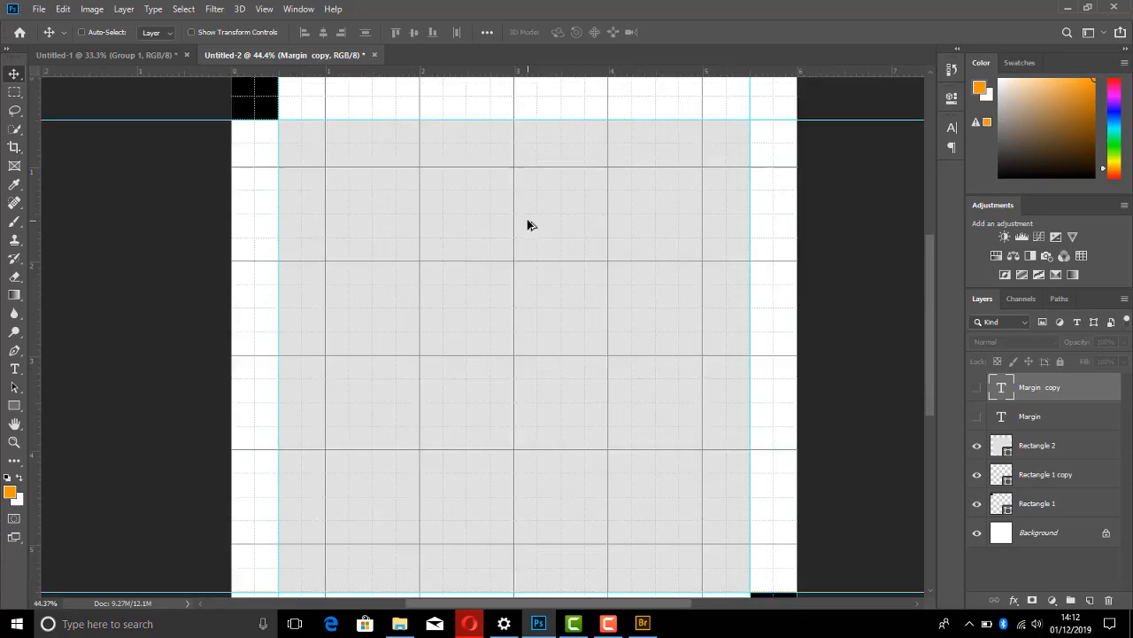
scroll(577, 192, "up", 2)
scroll(680, 217, "down", 3)
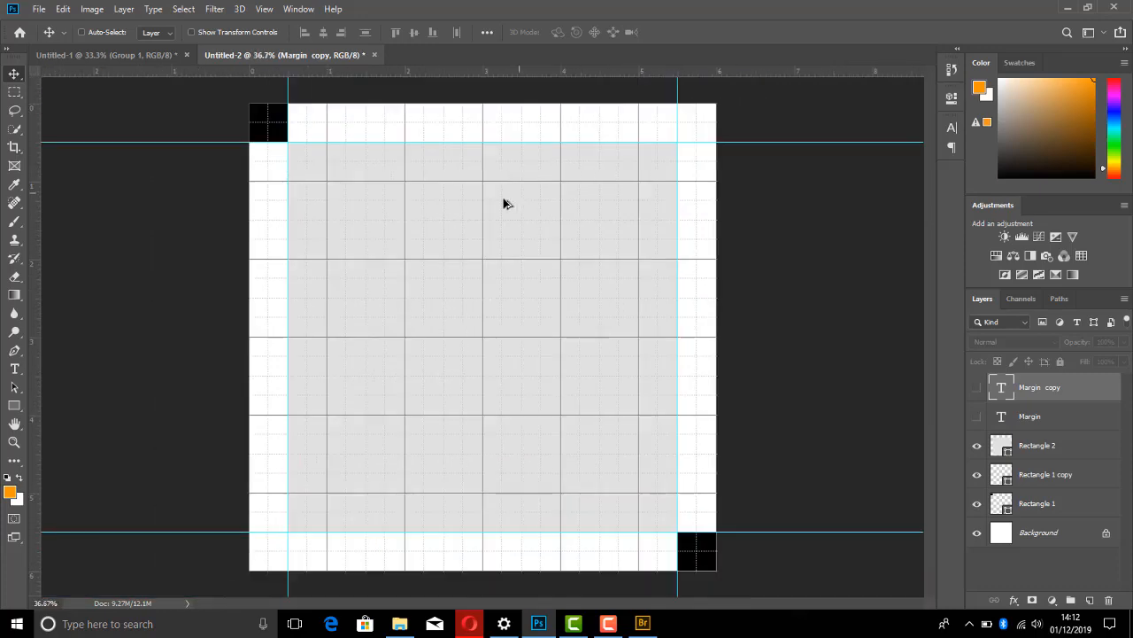
scroll(504, 200, "up", 2)
scroll(451, 205, "down", 1)
scroll(483, 203, "down", 2)
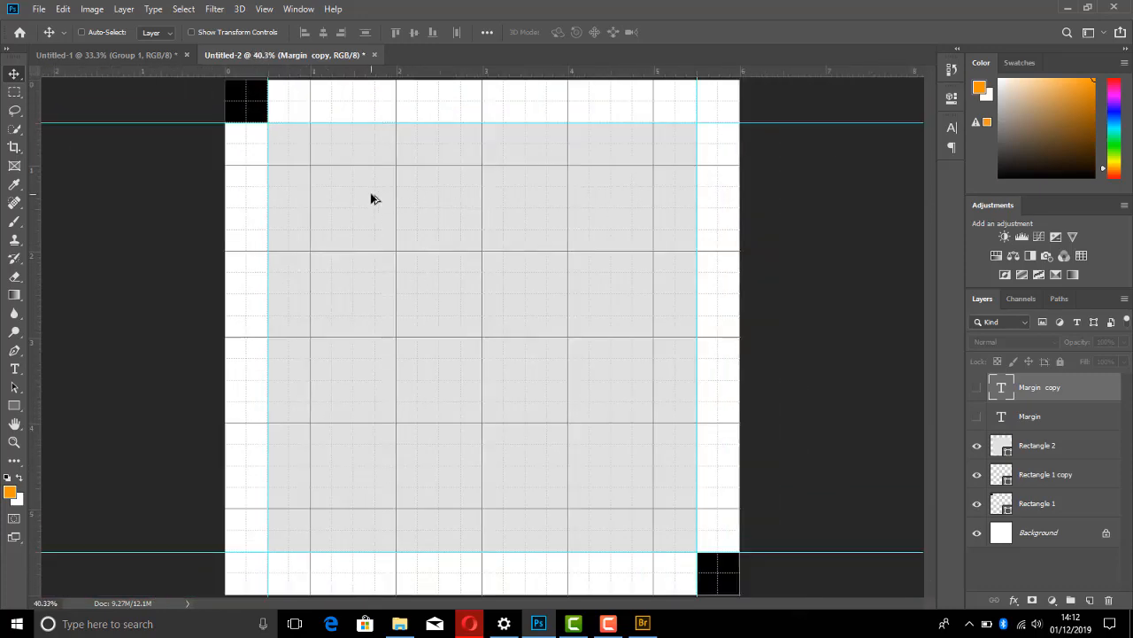
scroll(379, 200, "up", 2)
scroll(385, 203, "down", 1)
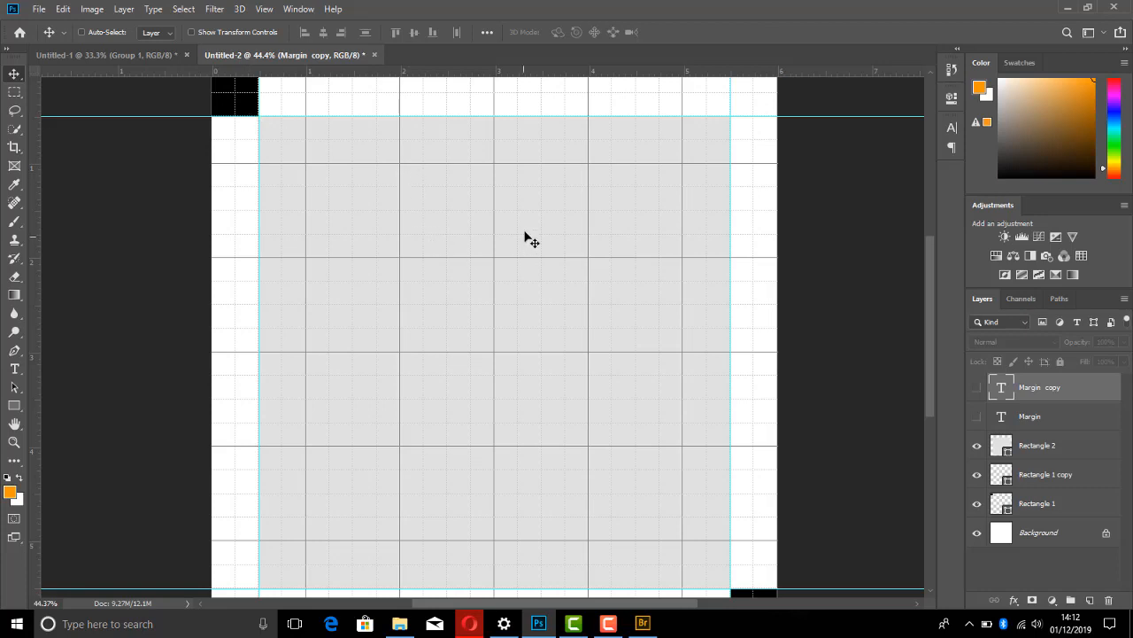
- Stretch the top-left black square into a 2 × 6 in bar along the canvas's left side and bring it above all layers
left_click(258, 113, "ctrl")
key("ctrl+t")
left_click_drag(253, 119, 317, 572)
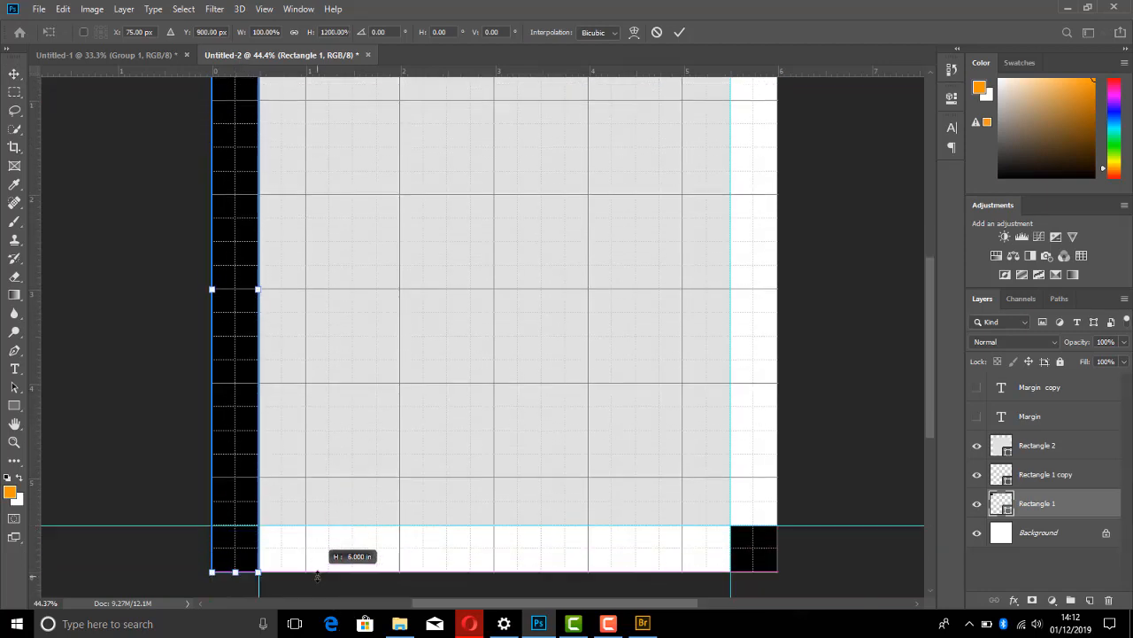
left_click_drag(258, 289, 398, 297)
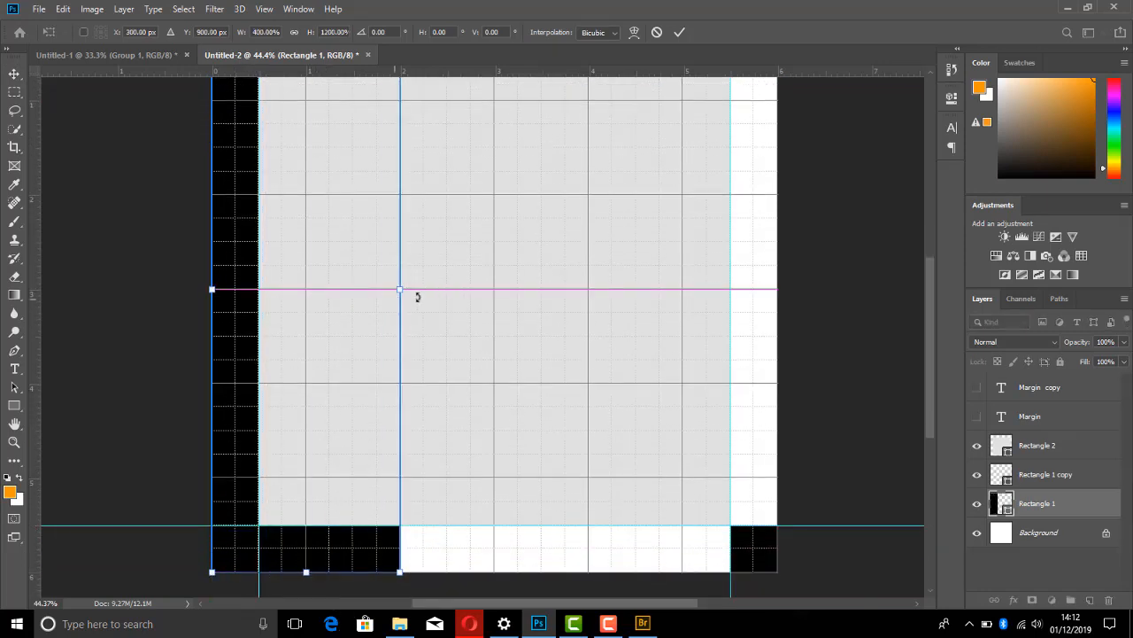
key("Return")
key("ctrl+shift+bracketright")
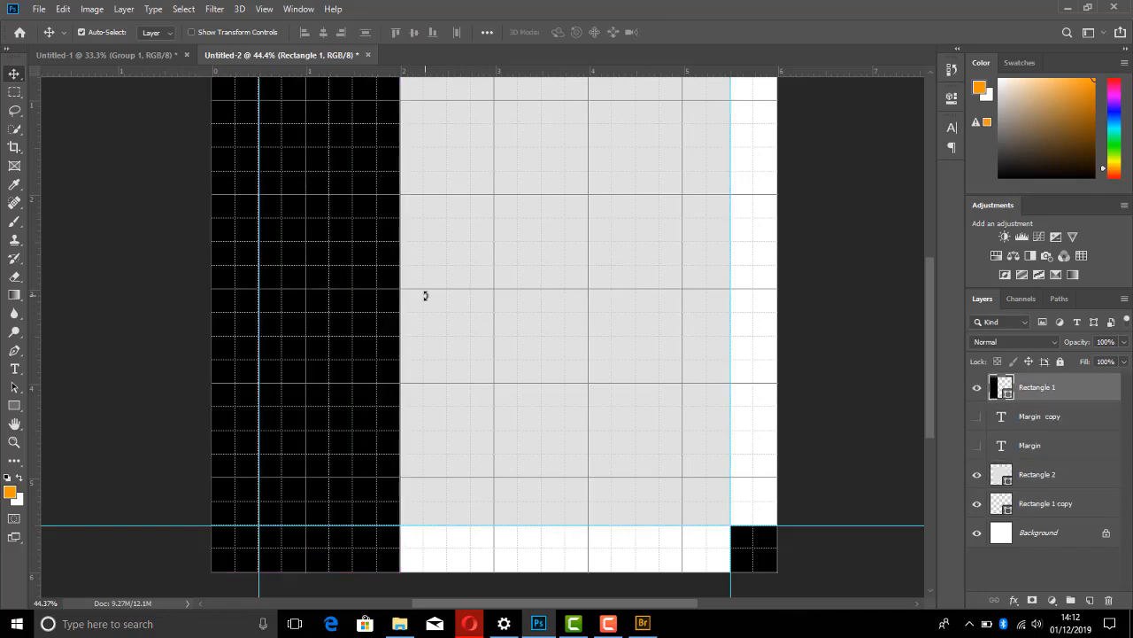
scroll(442, 298, "up", 1)
scroll(461, 288, "down", 3)
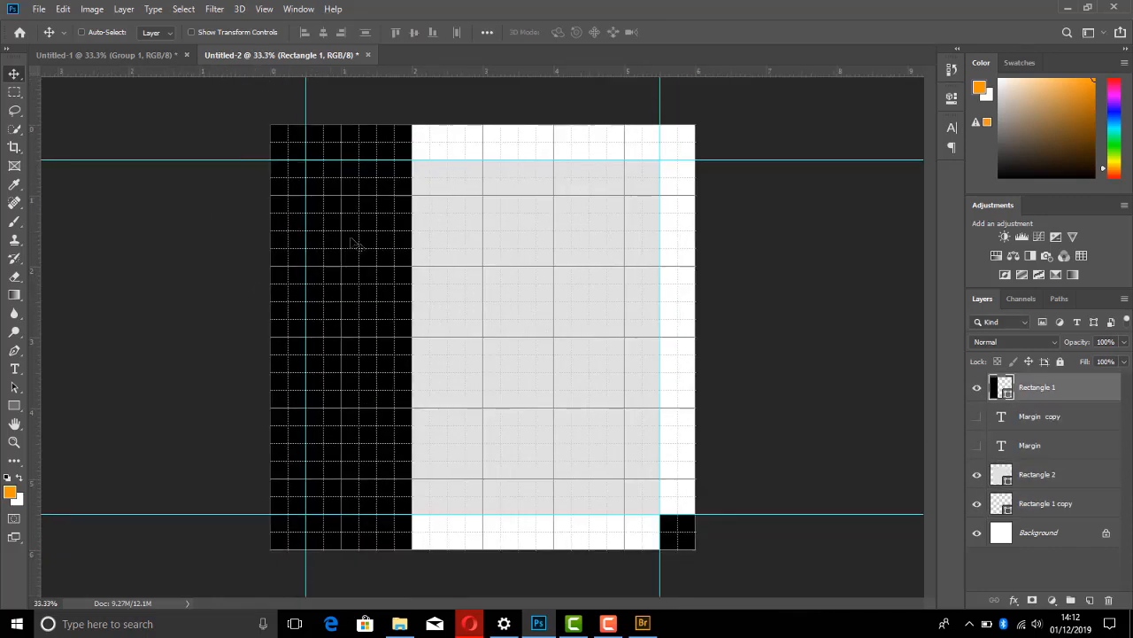
- Slide the black bar across the page's right and middle thirds and back to the left third
left_click_drag(338, 291, 614, 286)
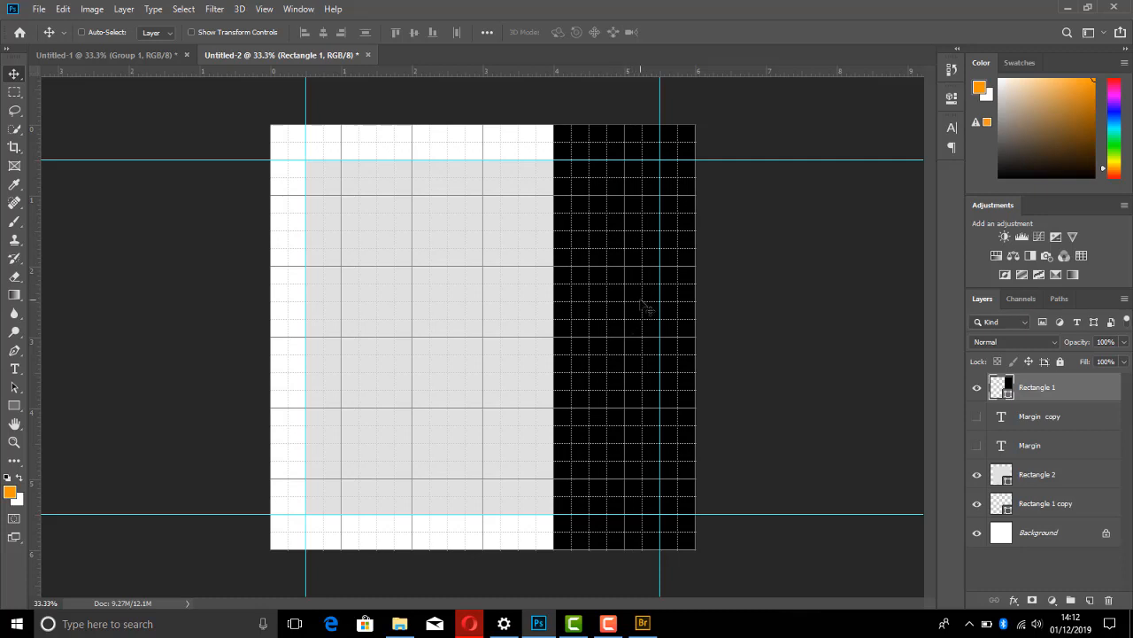
left_click_drag(642, 299, 498, 300)
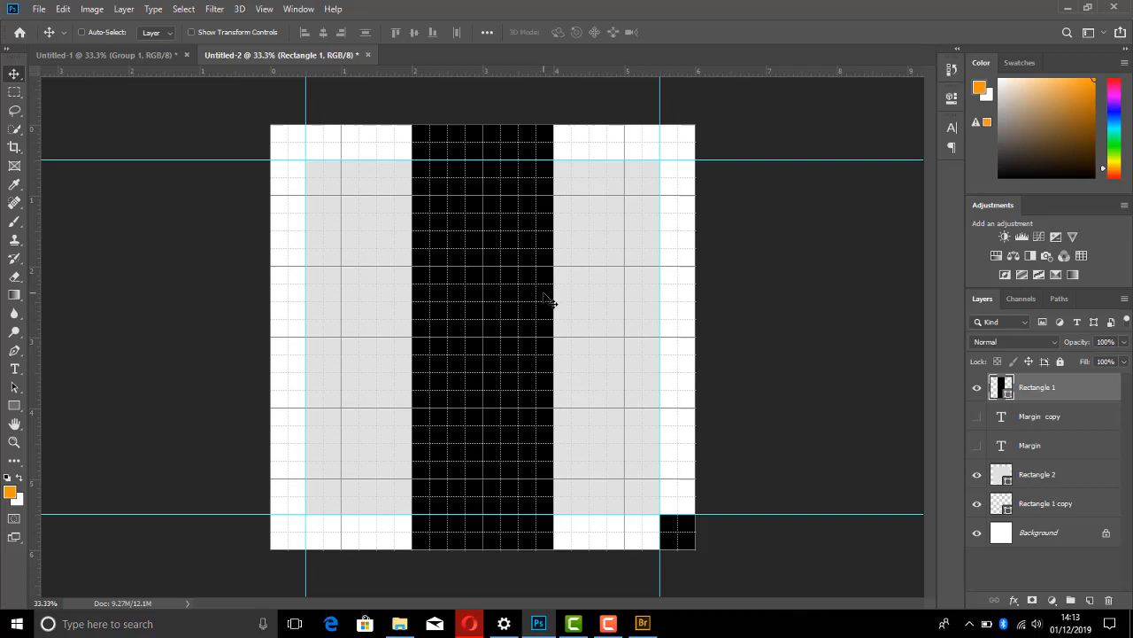
left_click_drag(526, 293, 659, 284)
left_click_drag(660, 288, 503, 288)
key("ctrl+z")
left_click_drag(635, 276, 351, 280)
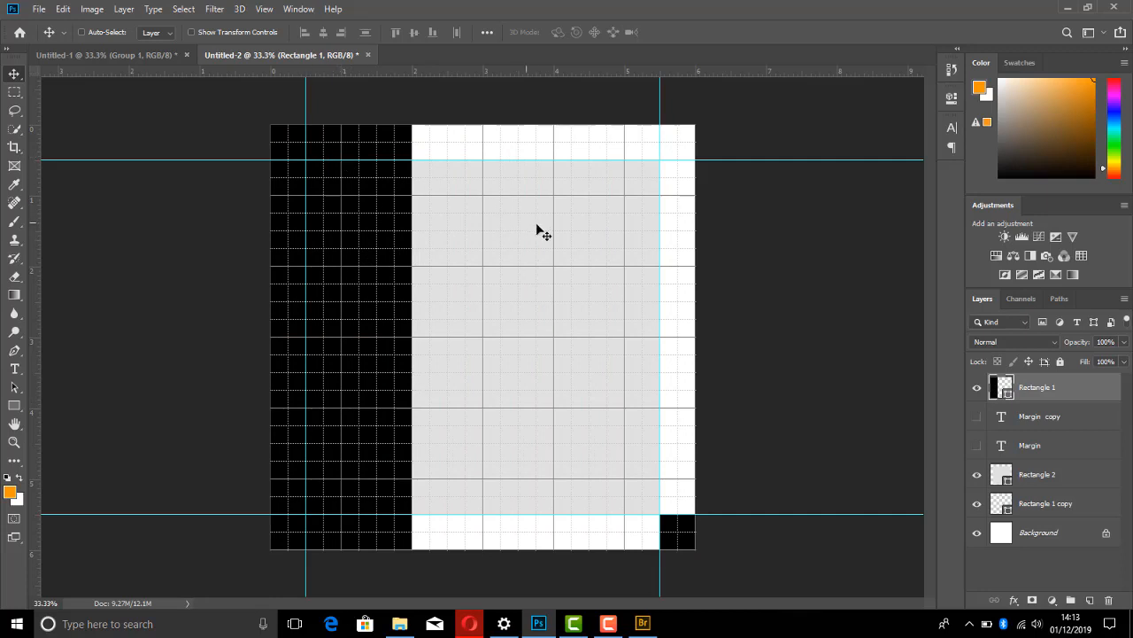
- Move the black bar through the right and middle thirds and set its left edge on the left margin guide
left_click_drag(387, 253, 635, 246)
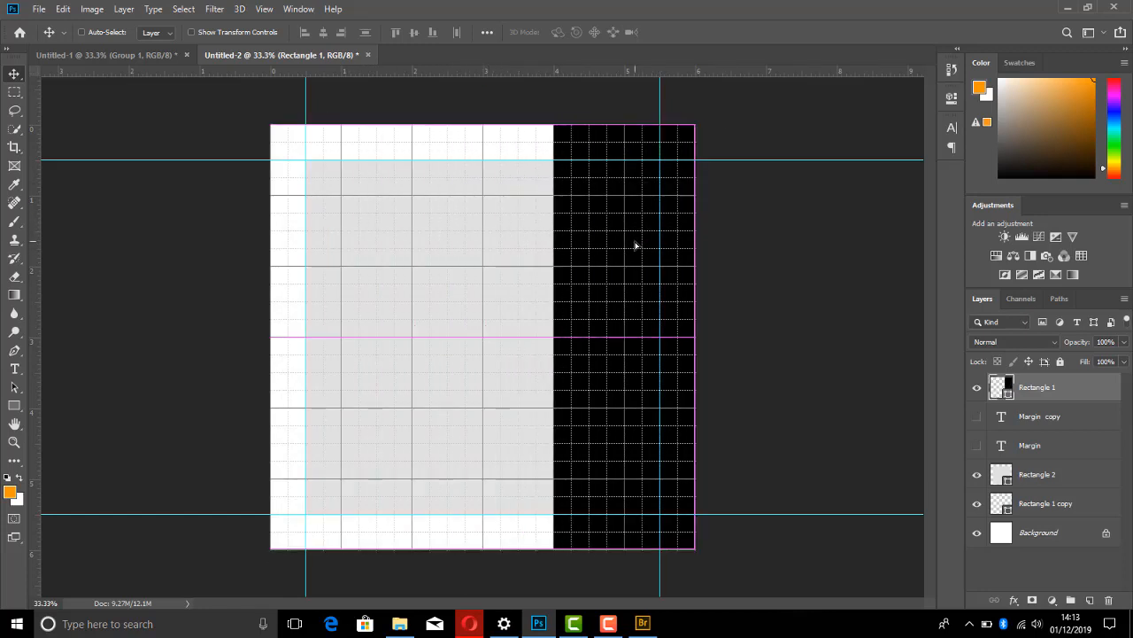
left_click_drag(617, 292, 465, 293)
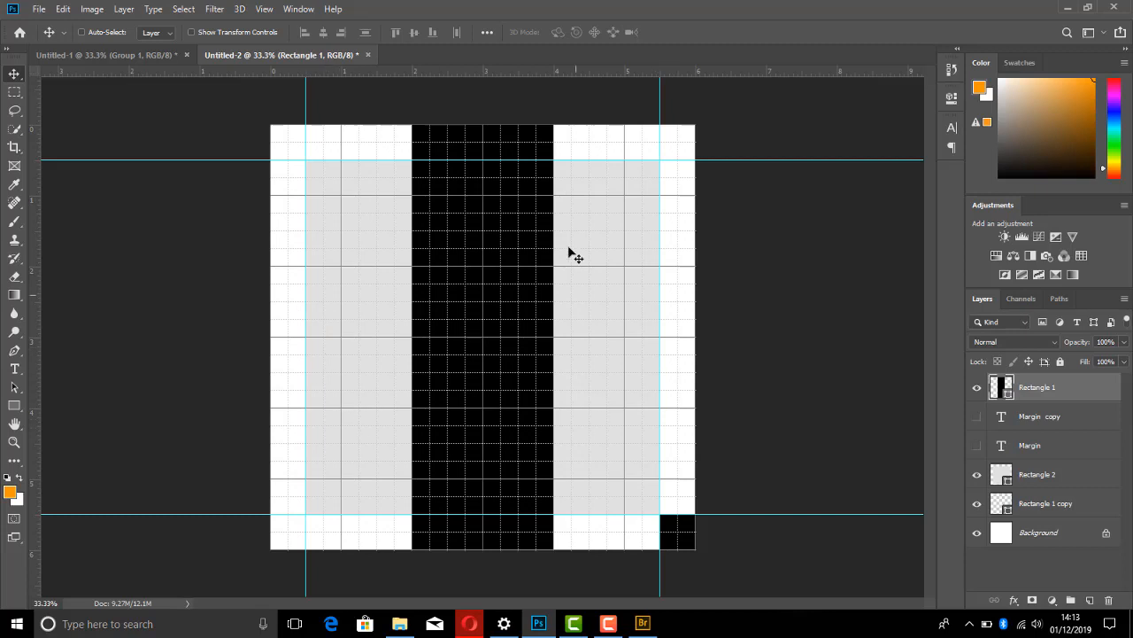
left_click_drag(530, 359, 425, 359)
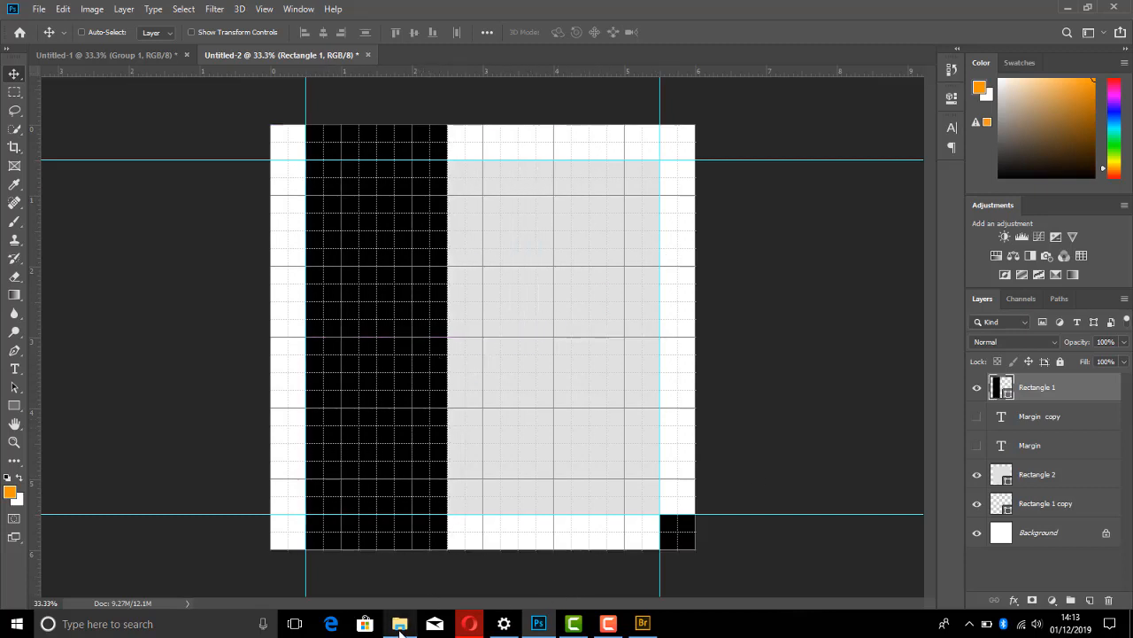
- Bring up the Untitled-1 document, switch to File Explorer and open USB Drive (G:)
left_click(143, 54)
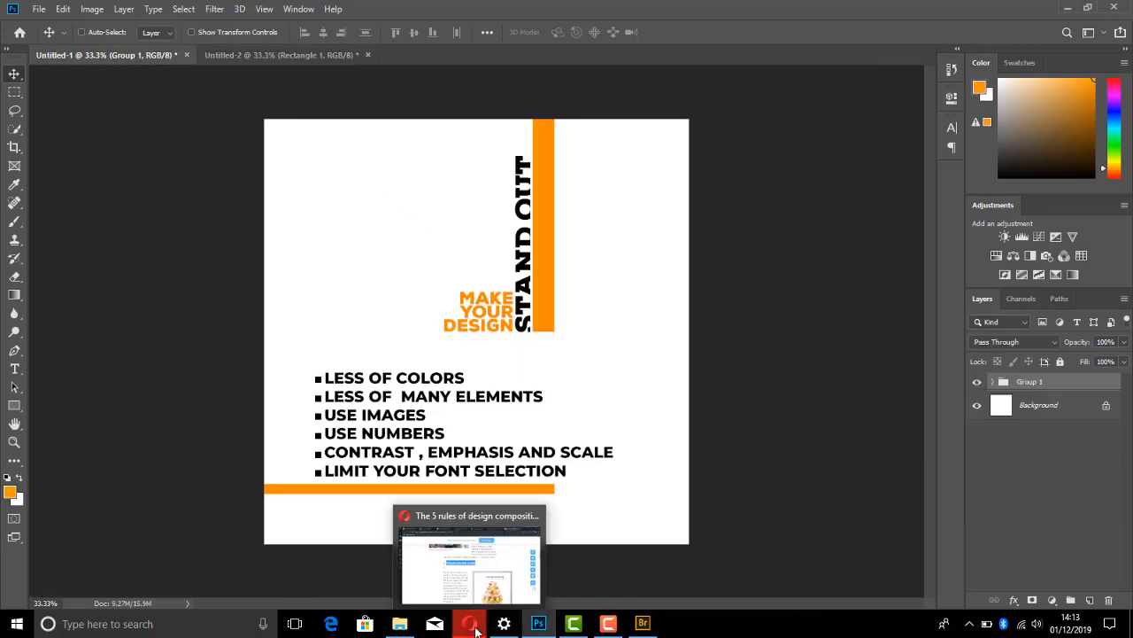
left_click(401, 625)
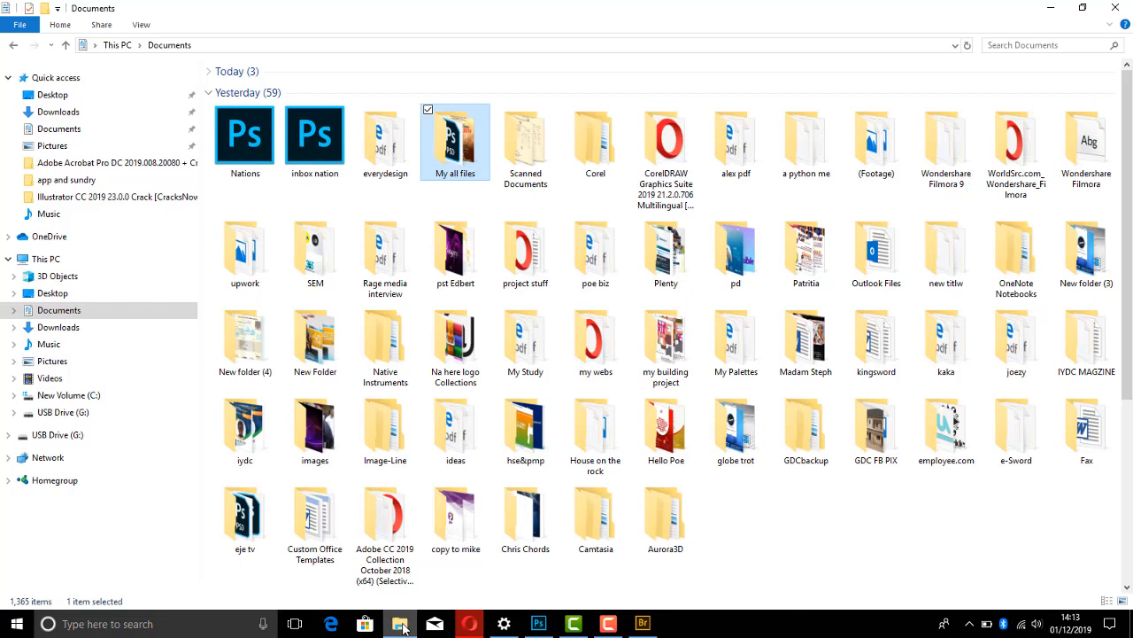
left_click(82, 441)
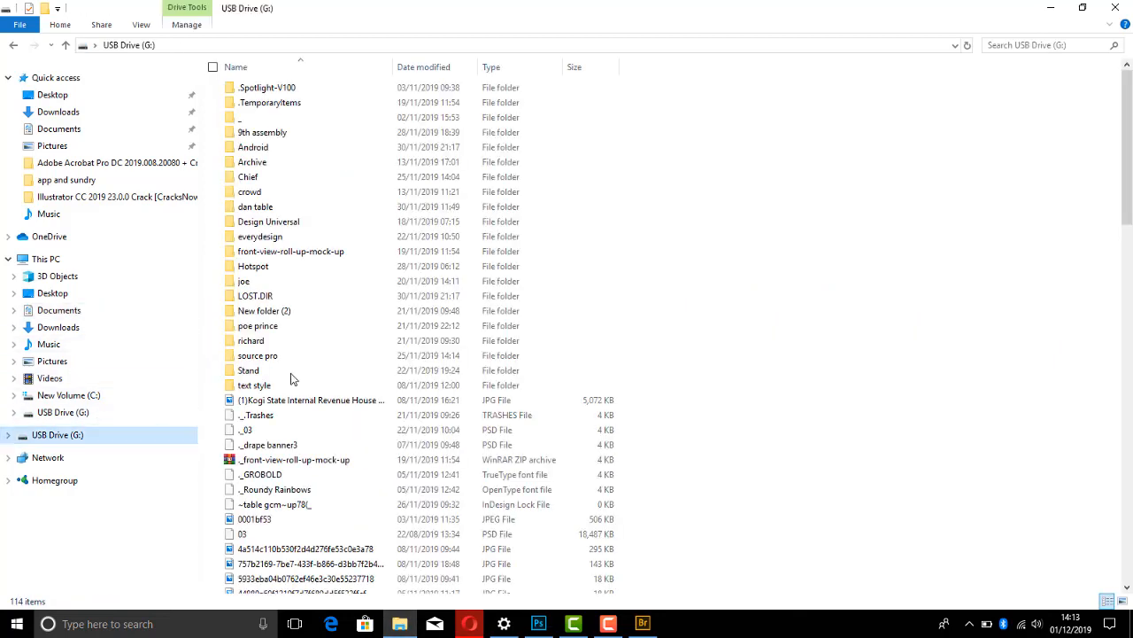
- Open the Hotspot folder on the USB drive and display its files as large thumbnails
left_click(304, 132)
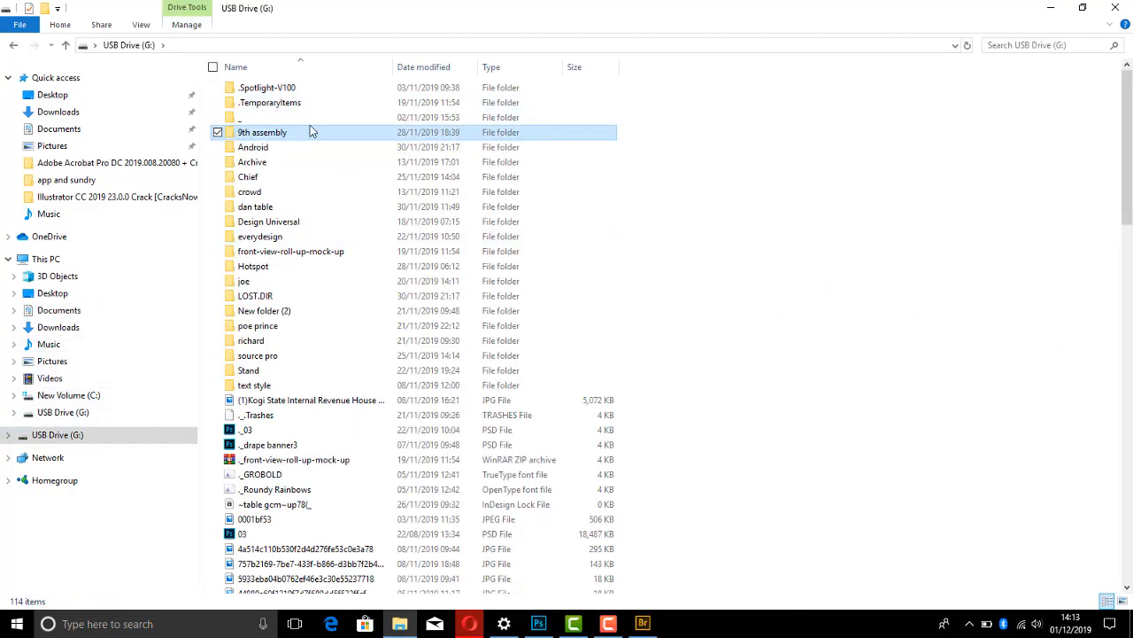
double_click(297, 268)
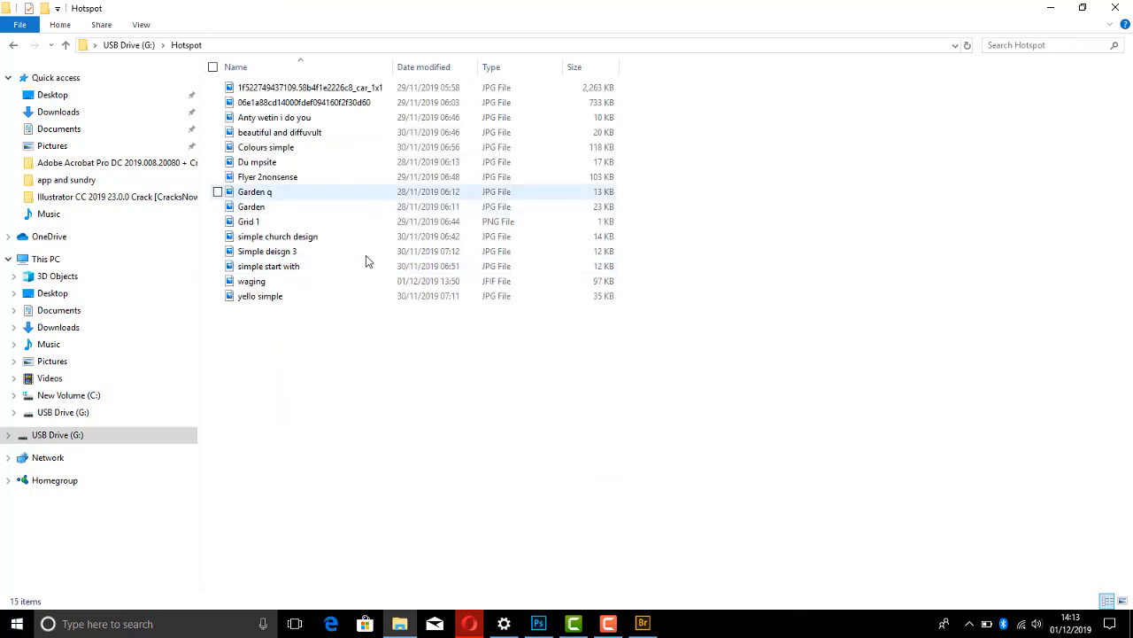
left_click(1122, 600)
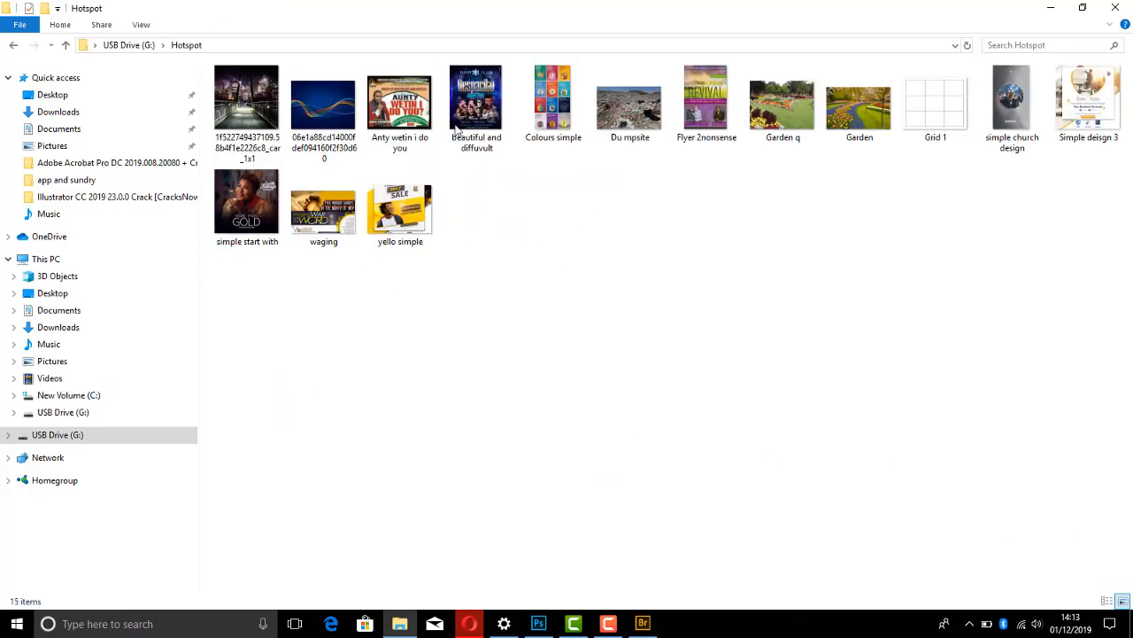
- Try to open the waging image from the Hotspot folder in Photoshop
left_click_drag(324, 210, 796, 43)
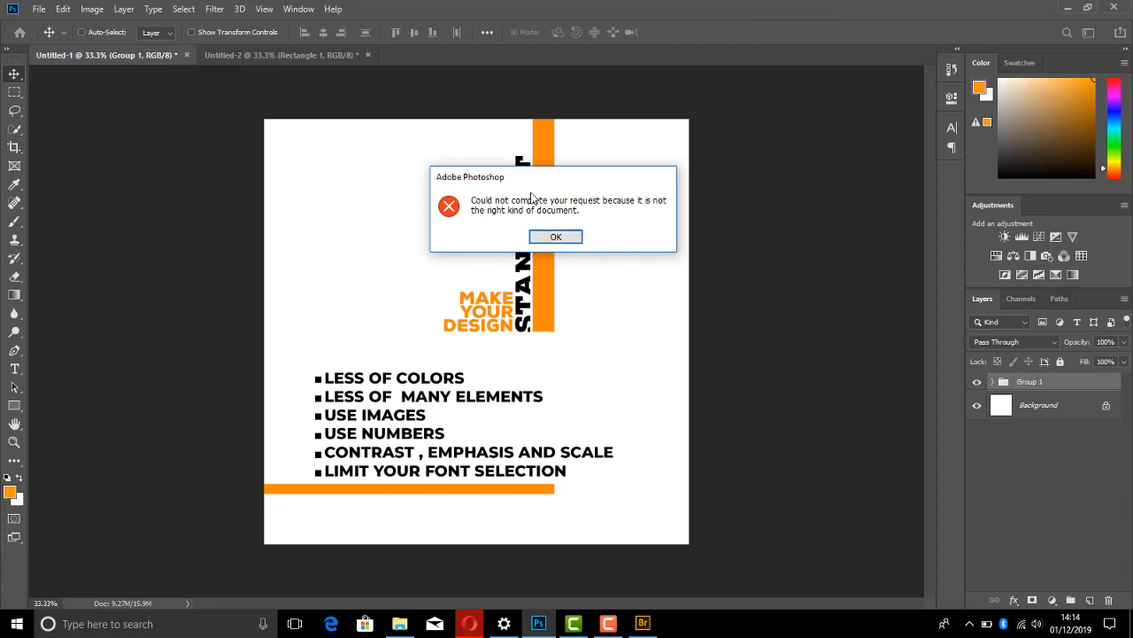
left_click_drag(544, 182, 537, 200)
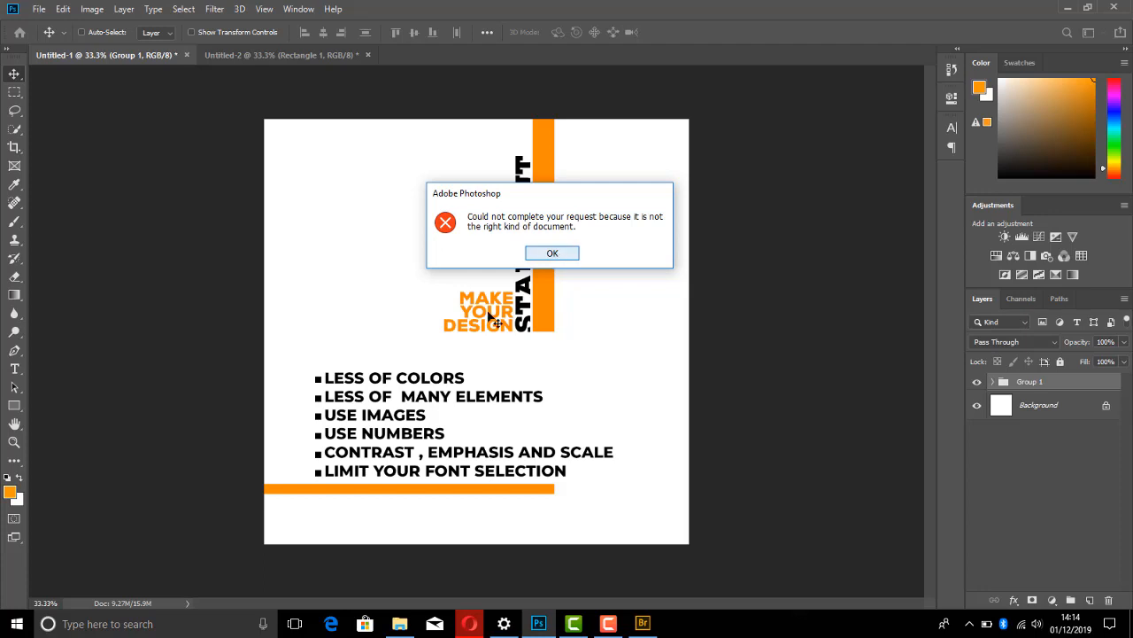
key("Return")
- Resave the waging image in Paint and try again to open it in Photoshop
left_click(400, 623)
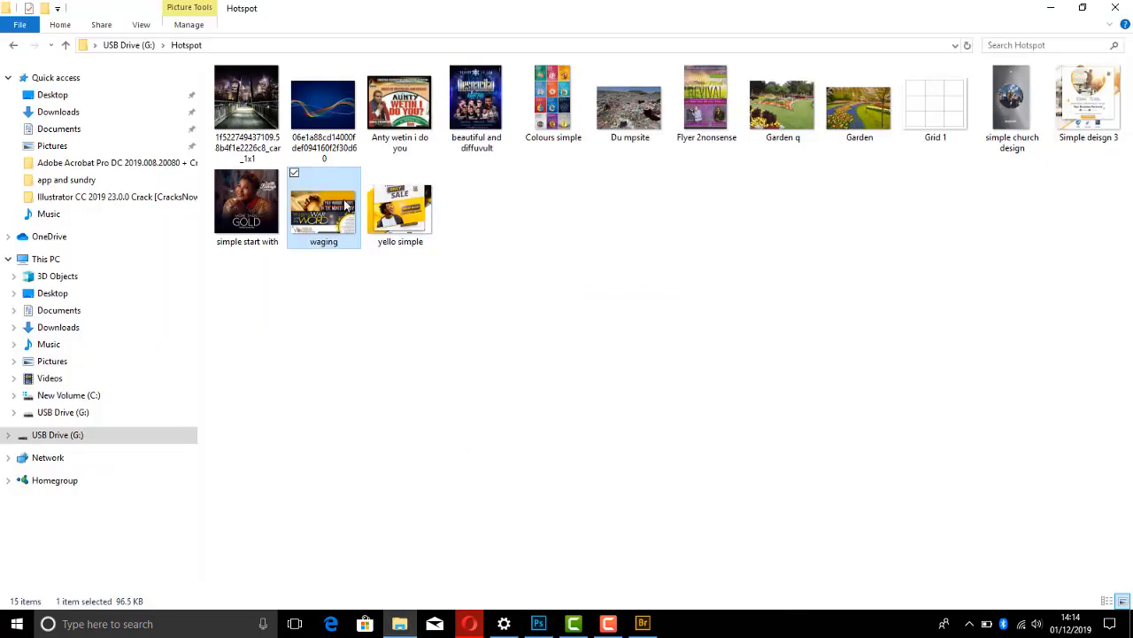
right_click(302, 204)
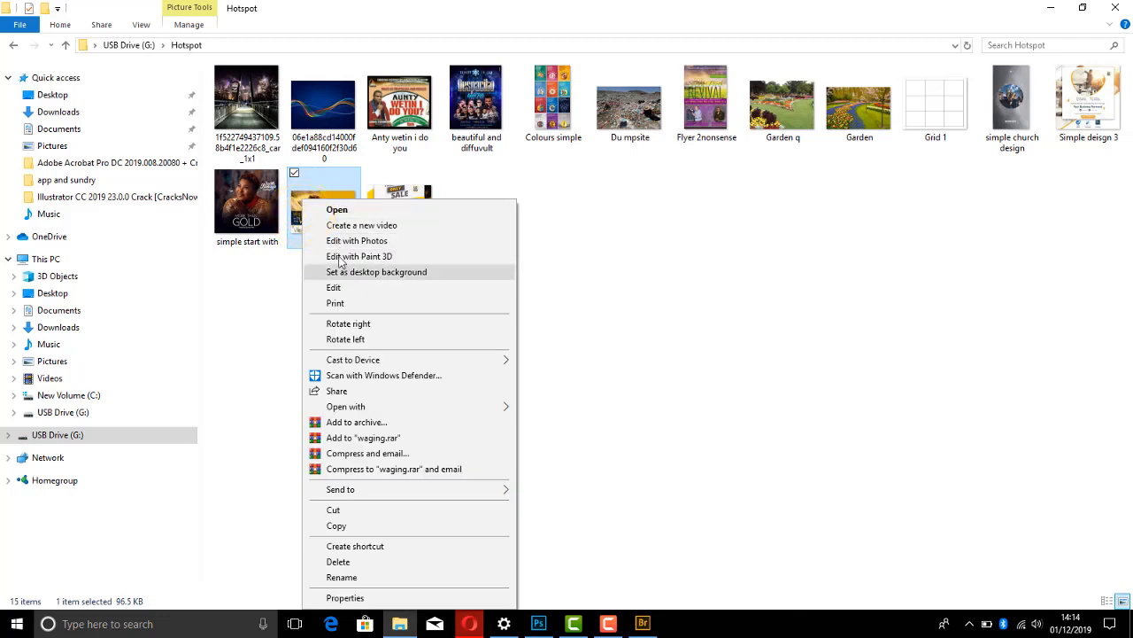
left_click(337, 287)
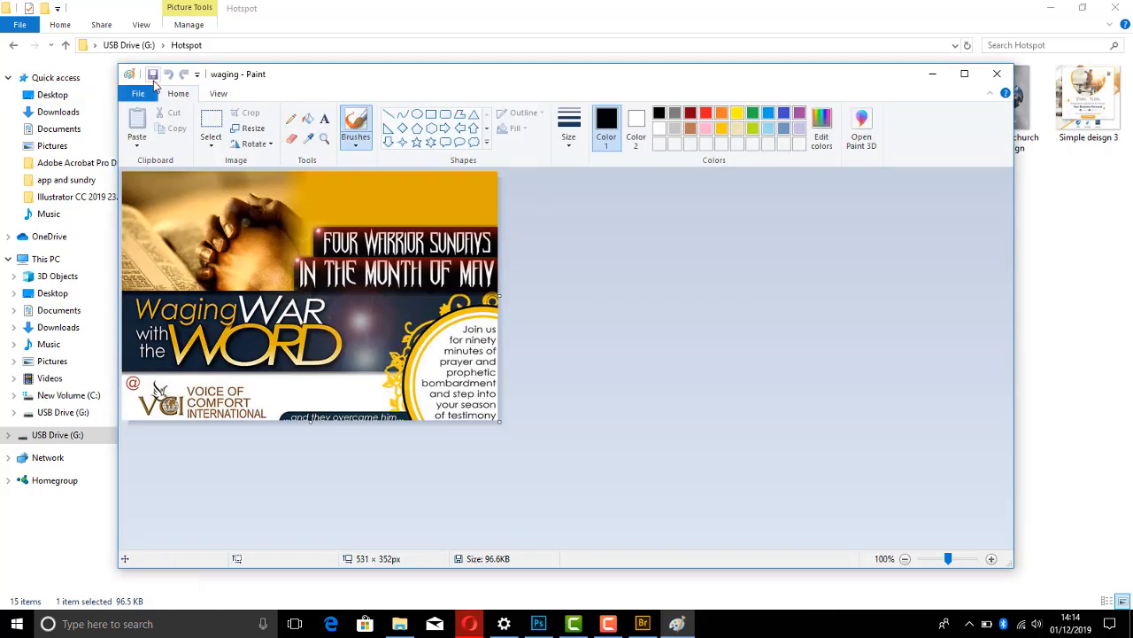
left_click(152, 74)
left_click(998, 74)
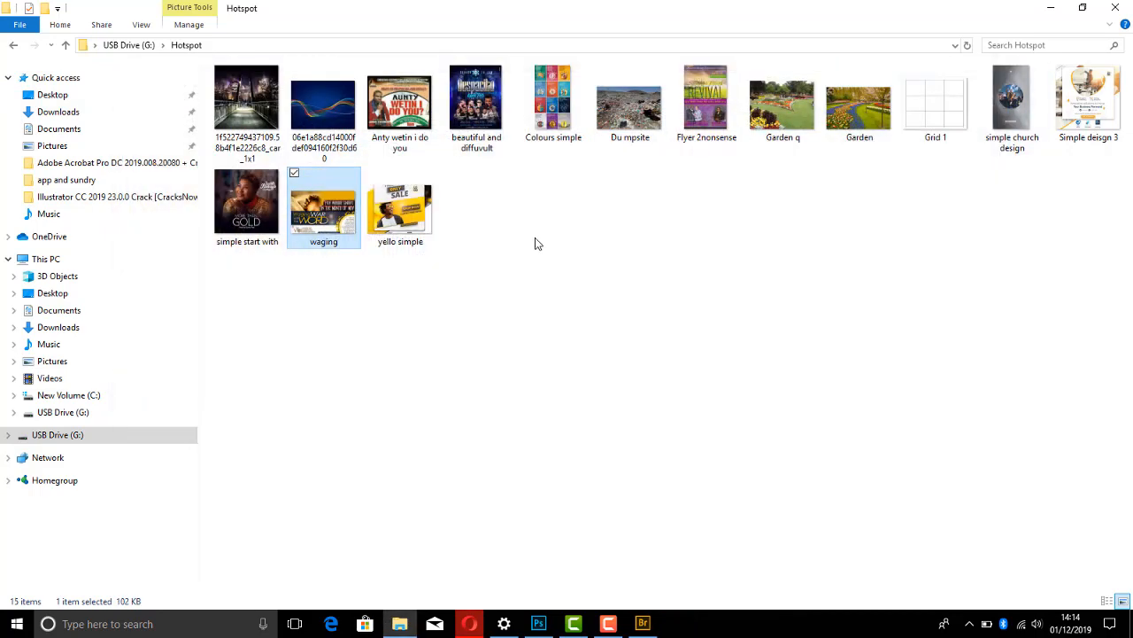
mouse_move(328, 232)
left_mouse_down()
mouse_move(526, 554)
mouse_move(546, 629)
mouse_move(733, 27)
mouse_move(719, 50)
left_mouse_up()
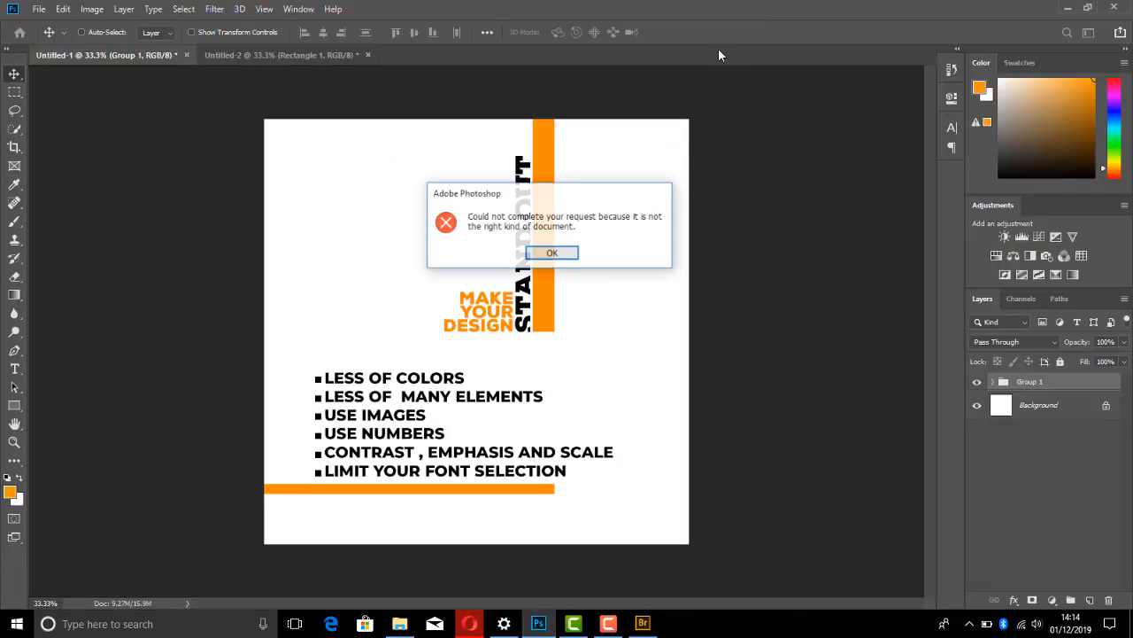
left_click(552, 254)
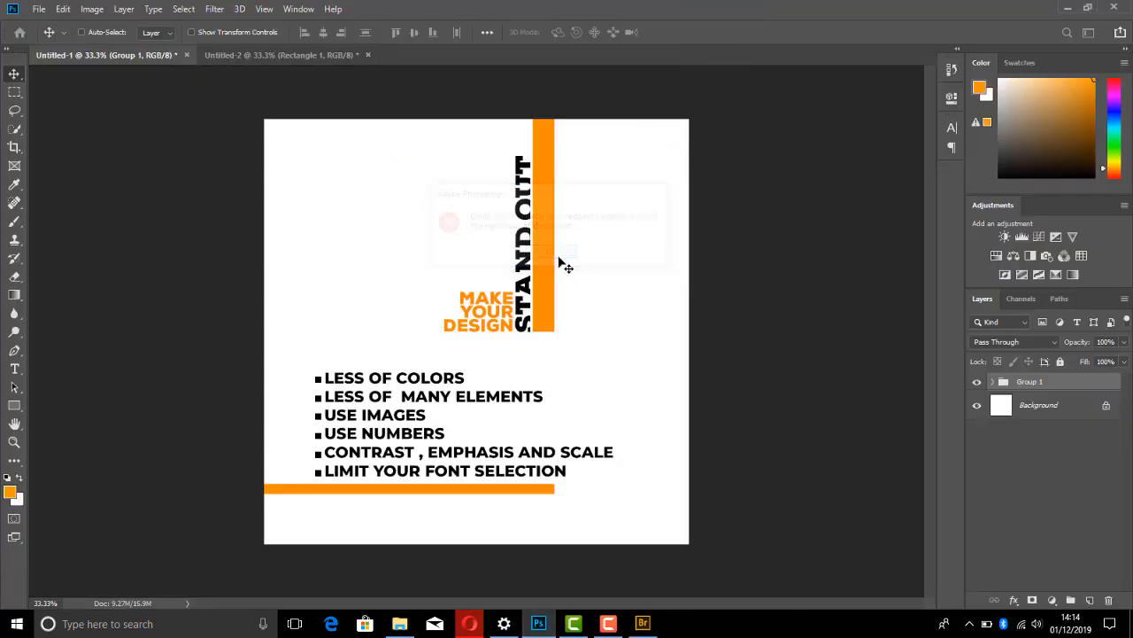
left_click(242, 57)
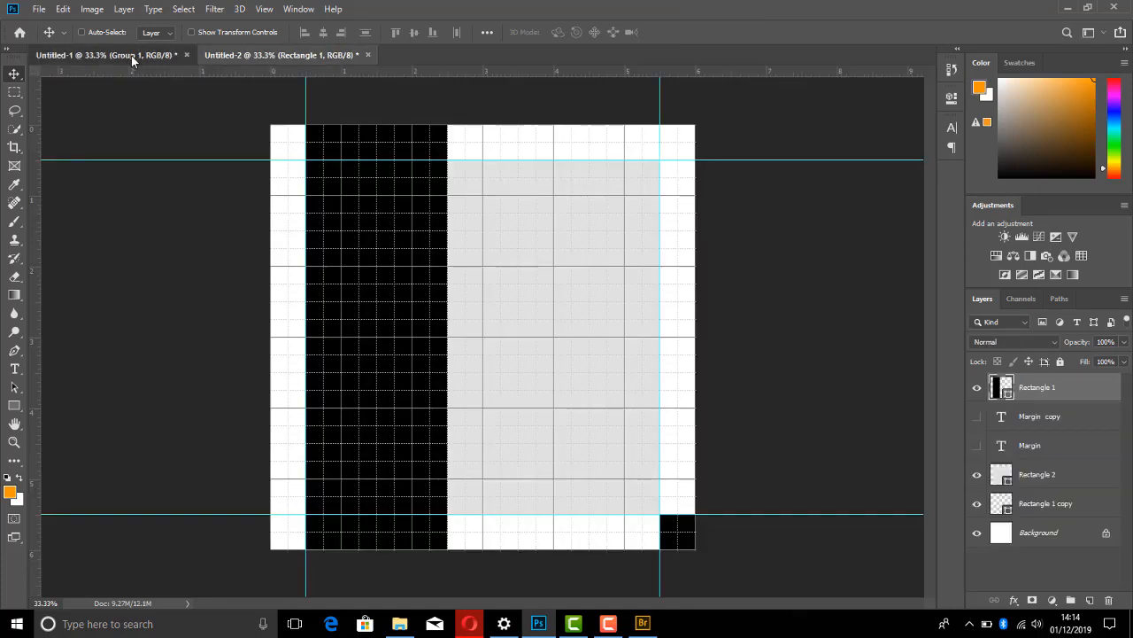
left_click(131, 55)
left_click(298, 54)
left_click(133, 55)
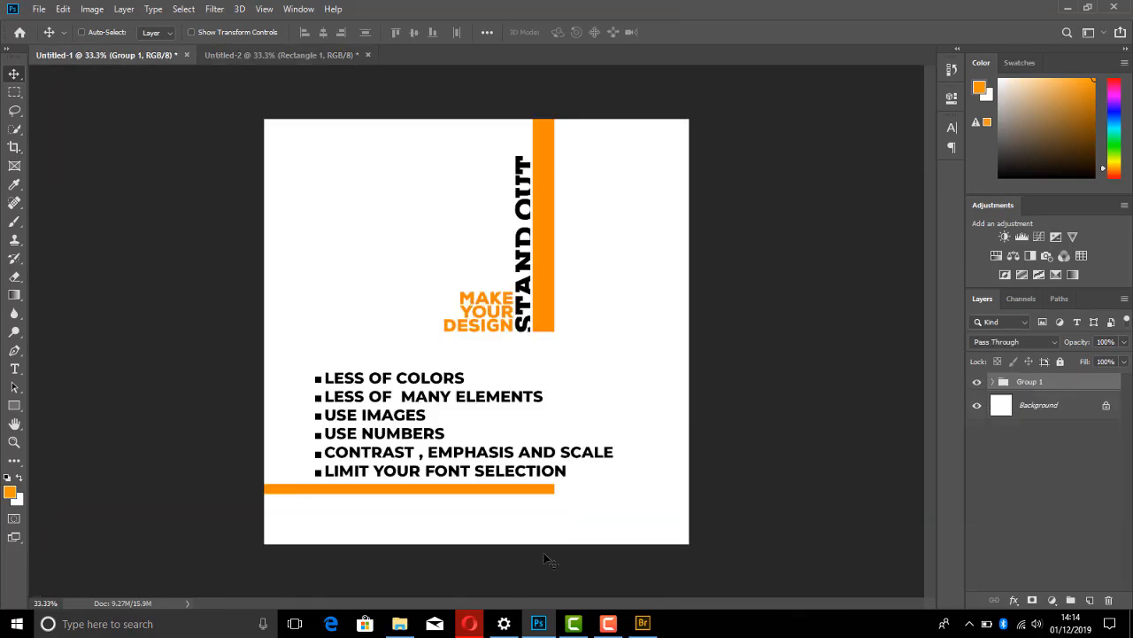
- Save the waging image in Paint once more and retry bringing it from File Explorer into Photoshop
left_click(400, 623)
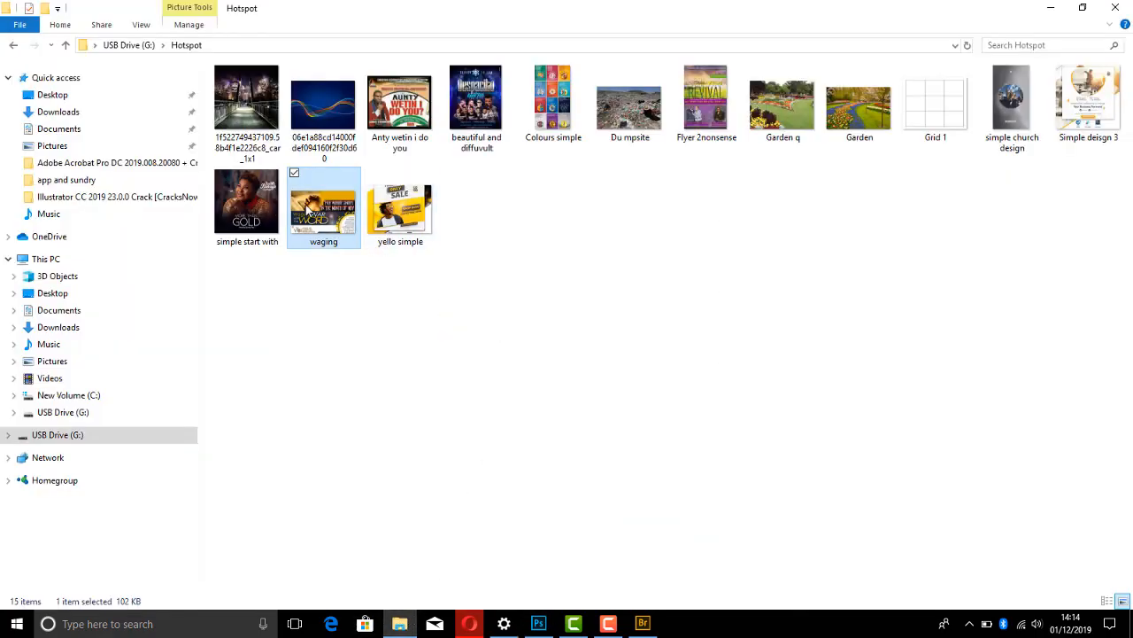
right_click(316, 201)
left_click(364, 290)
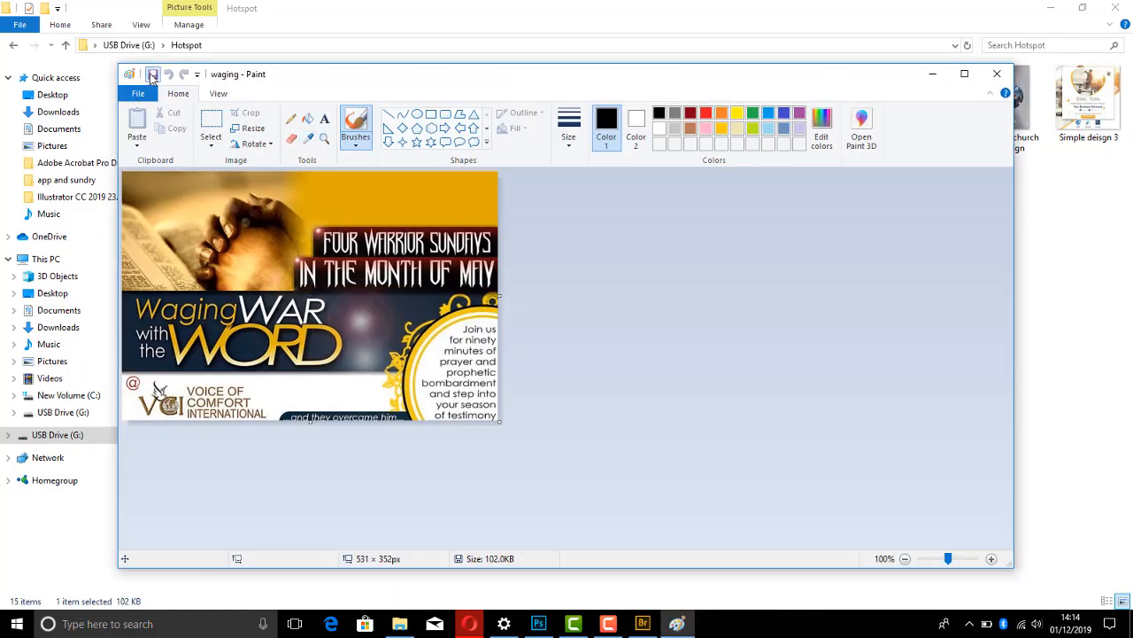
left_click(151, 76)
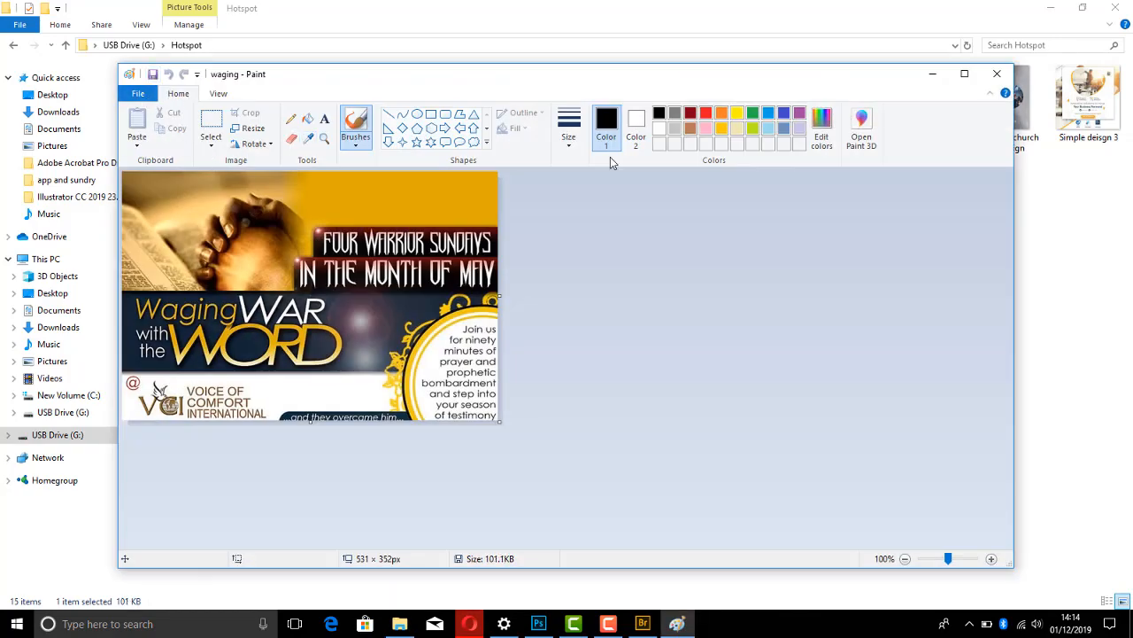
left_click(997, 74)
left_click_drag(337, 229, 697, 51)
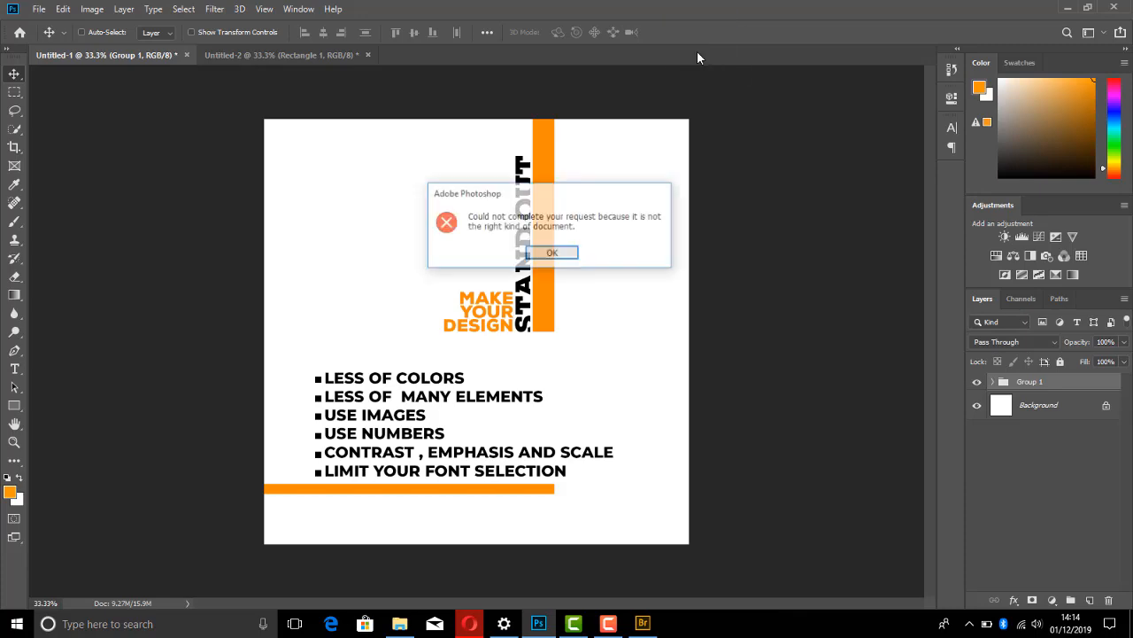
left_click(554, 254)
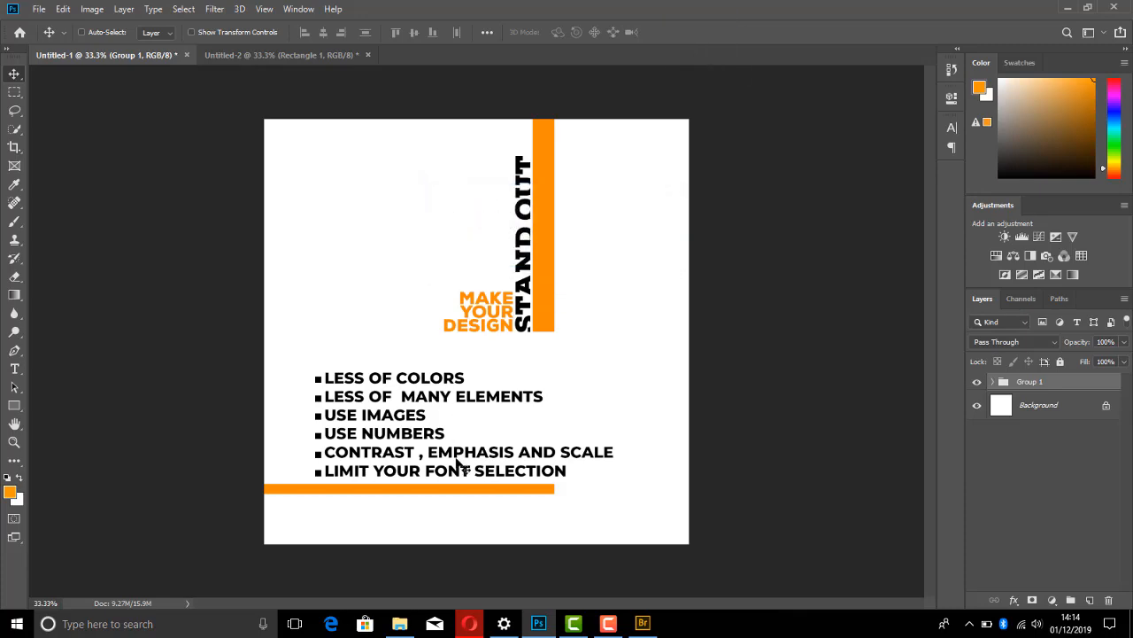
- Open the waging image in Photos and place its window over the Untitled-1 document in Photoshop
left_click(400, 620)
double_click(318, 200)
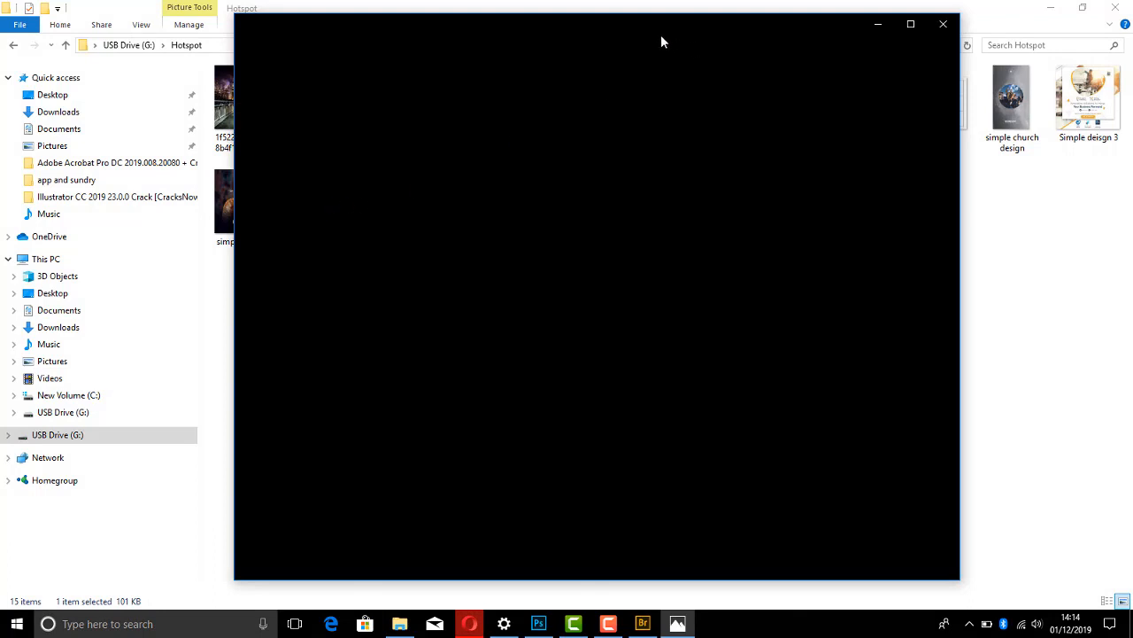
left_click_drag(601, 26, 649, 41)
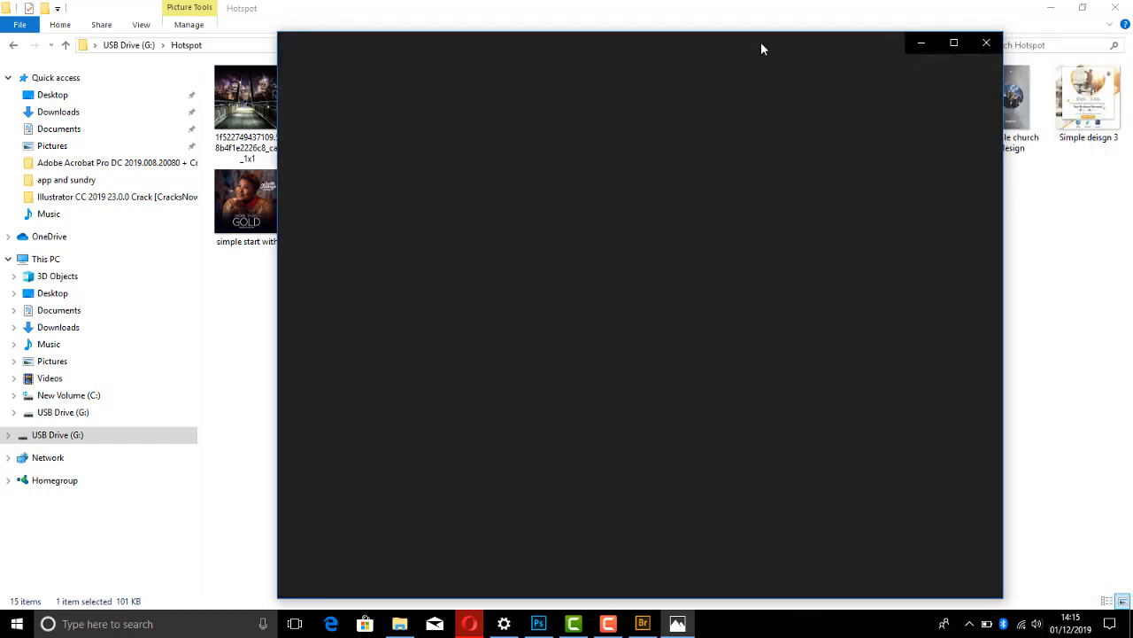
left_click(537, 623)
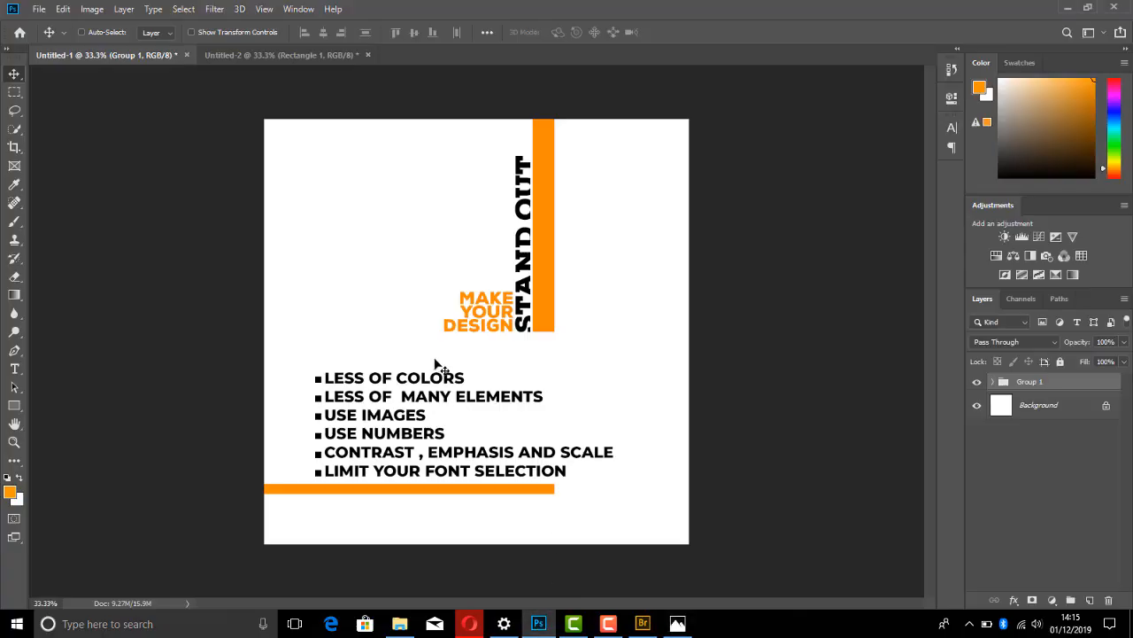
mouse_move(677, 622)
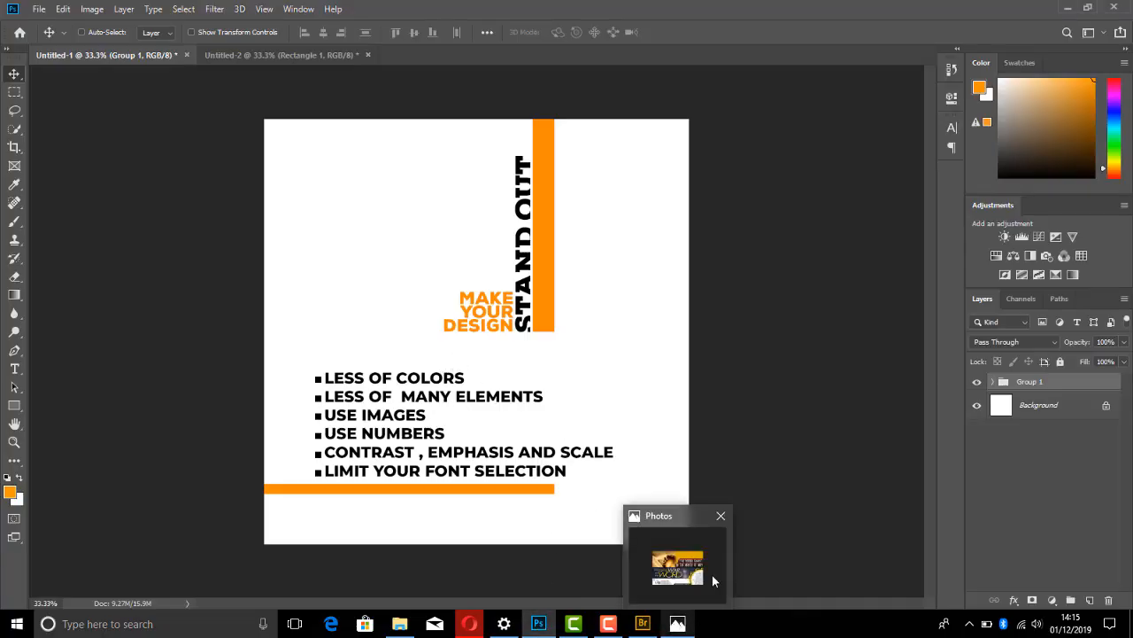
left_click(673, 566)
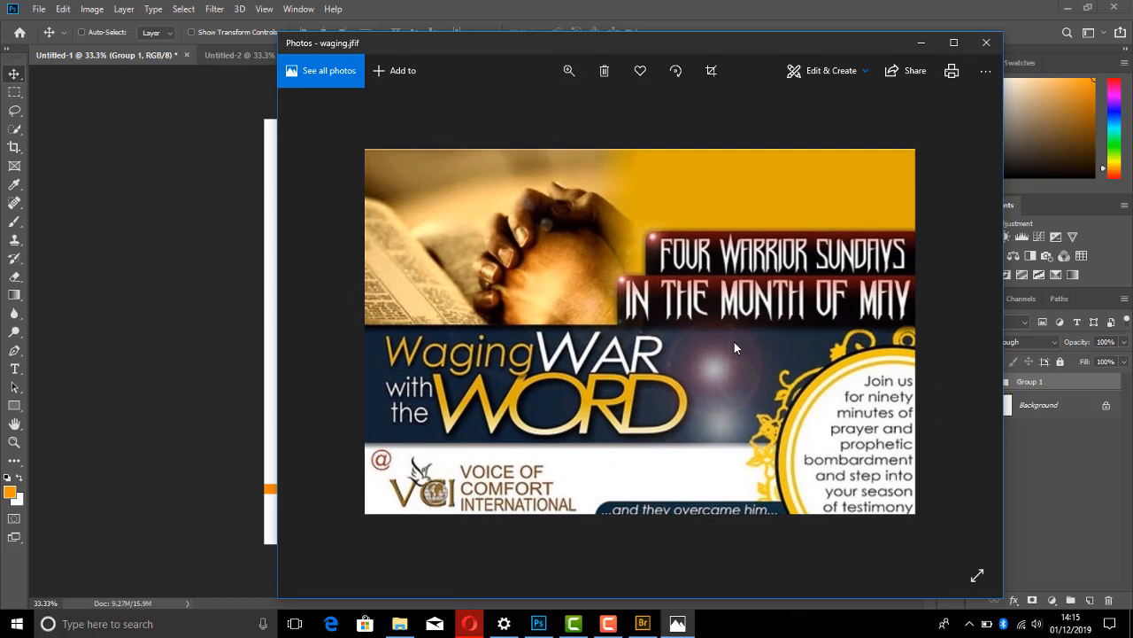
left_click_drag(674, 48, 769, 35)
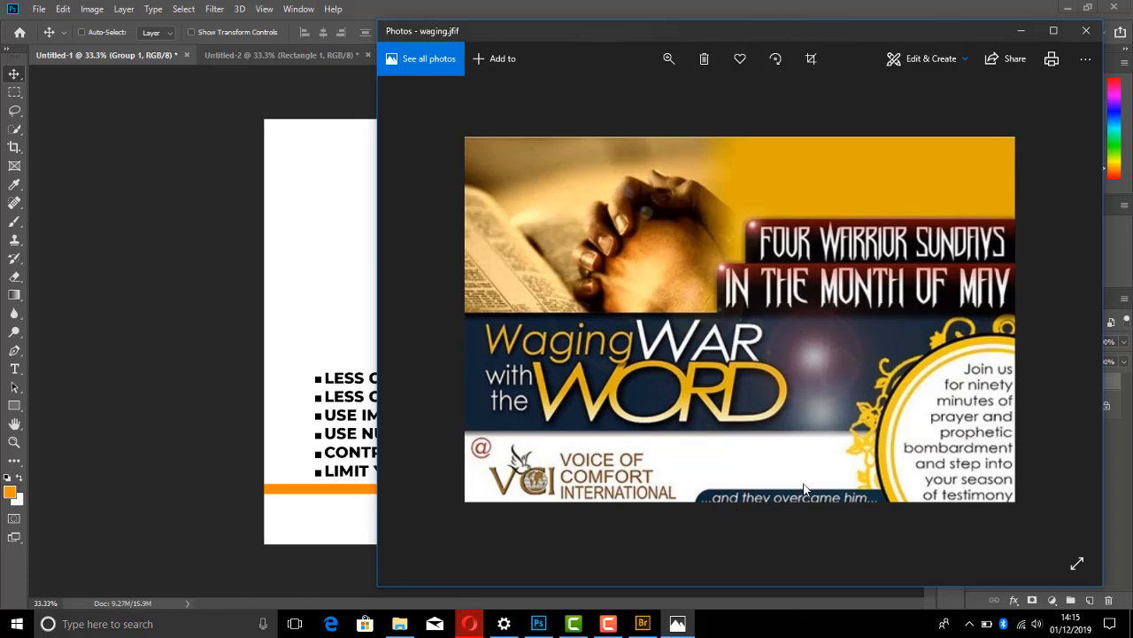
- Enlarge the waging flyer in Photos and examine its circular text area, headline and praying-hands picture
left_click(673, 62)
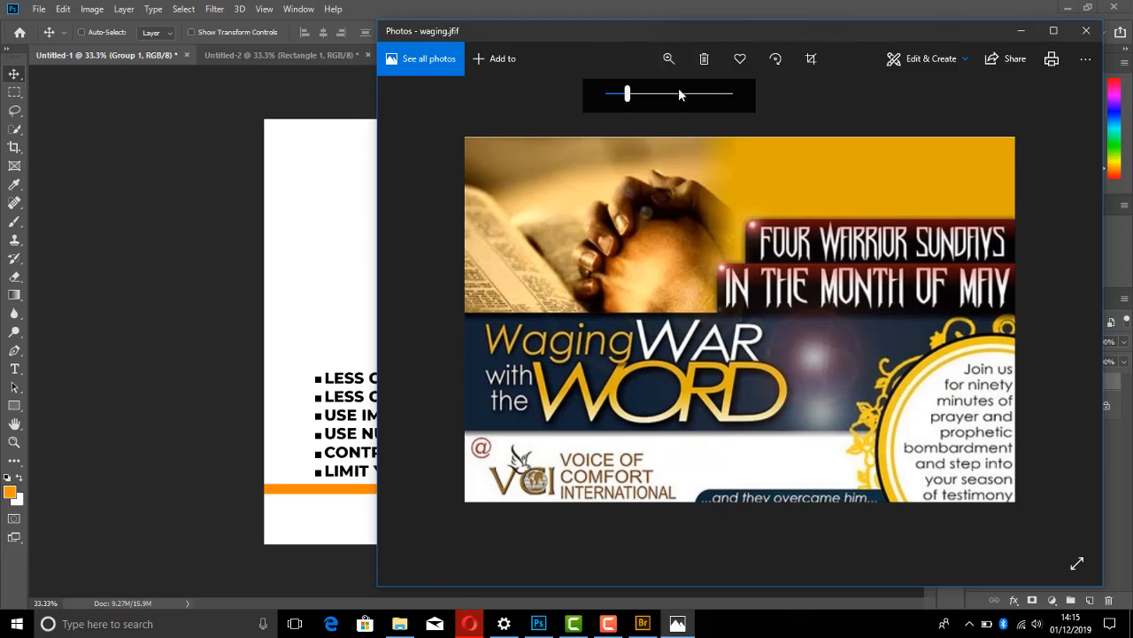
left_click_drag(628, 94, 650, 94)
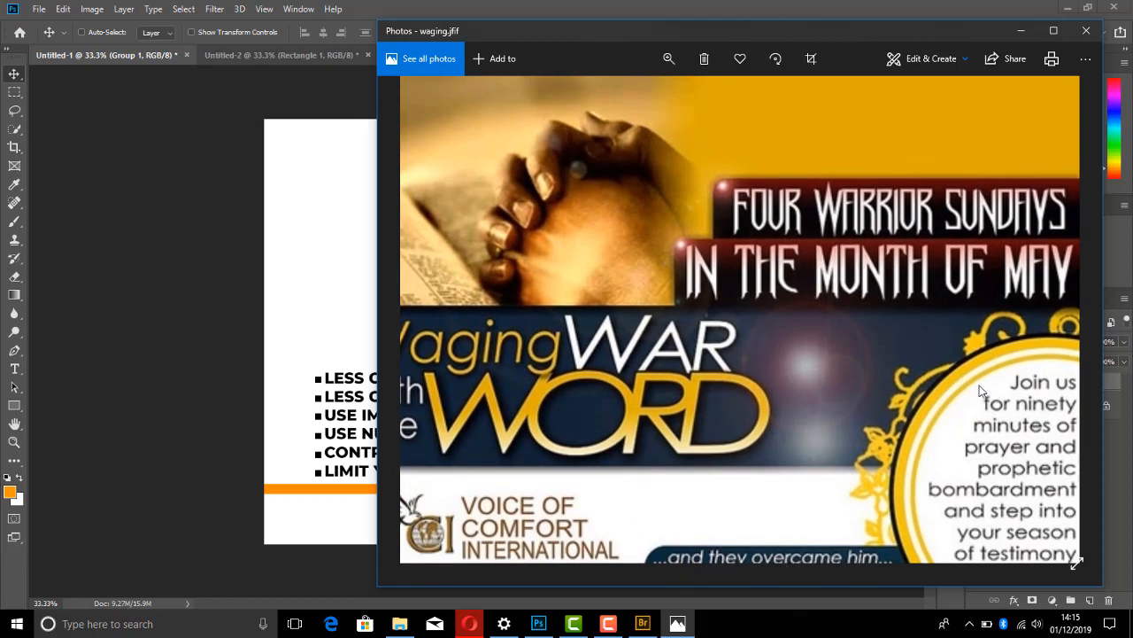
left_click_drag(980, 387, 787, 365)
left_click_drag(1061, 528, 1029, 475)
left_click_drag(748, 332, 854, 322)
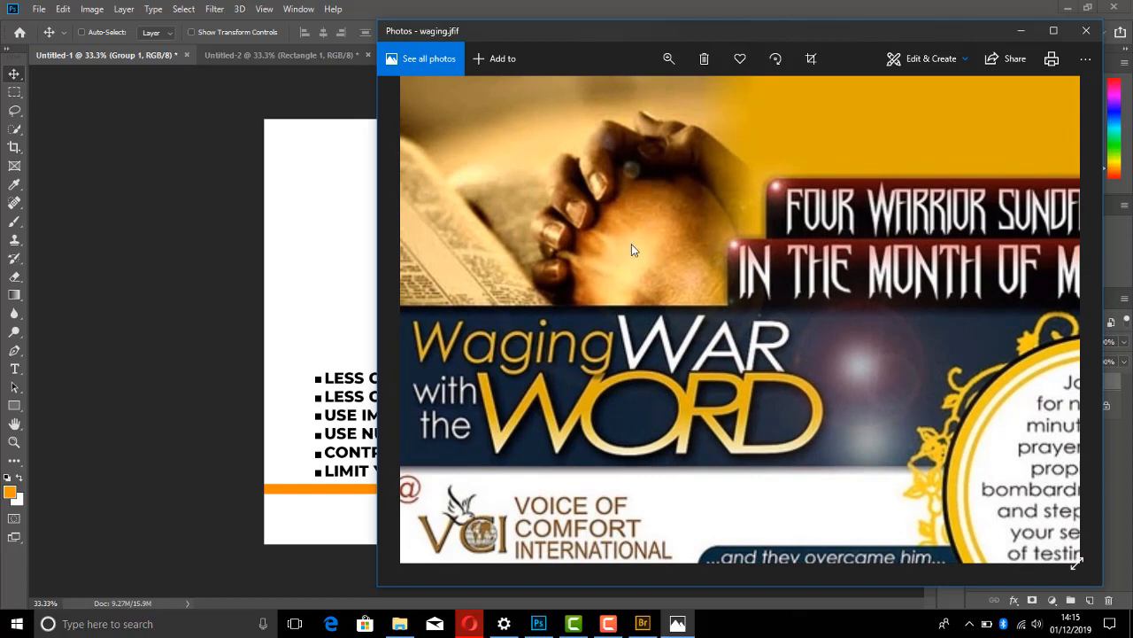
left_click_drag(631, 244, 667, 276)
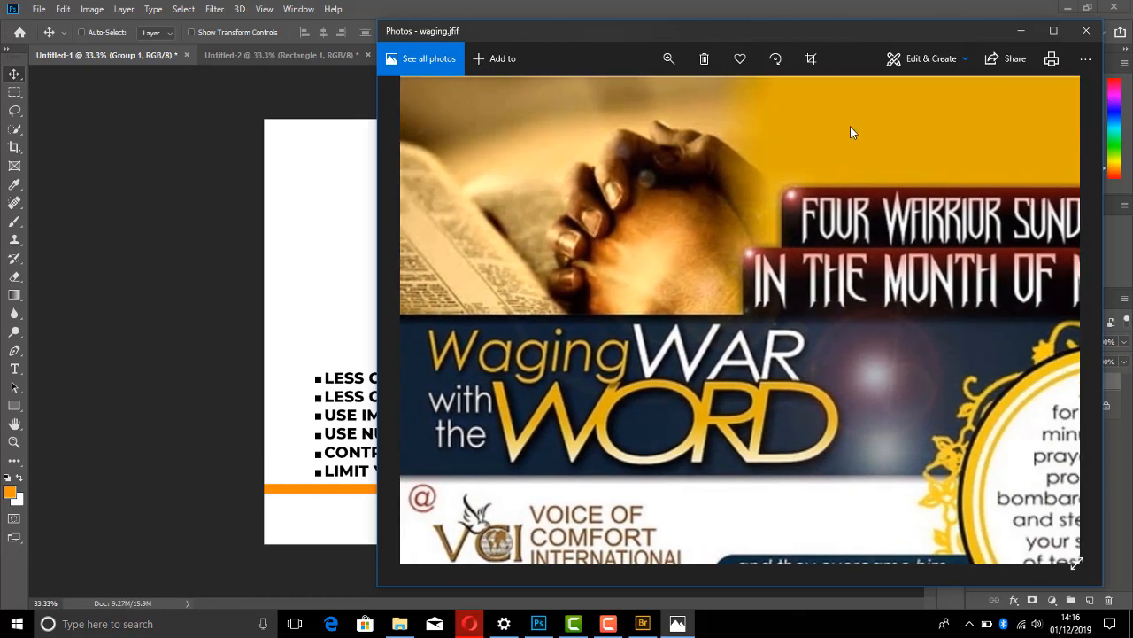
- Switch to the Opera browser and search the web in a new tab for "hand praying and bible"
left_click(334, 212)
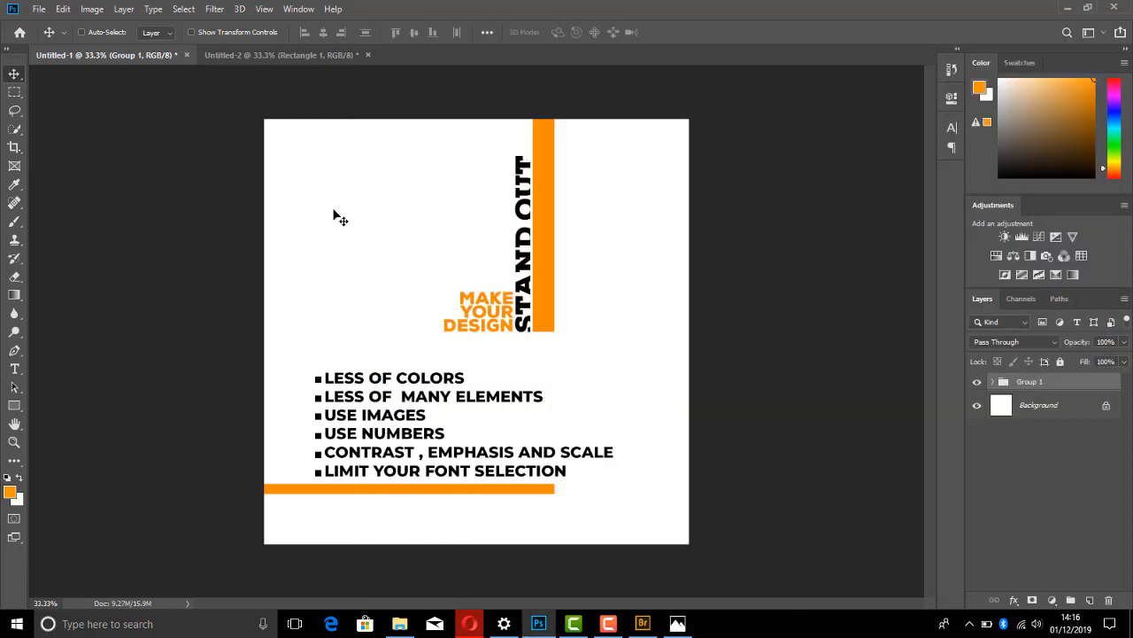
left_click(470, 623)
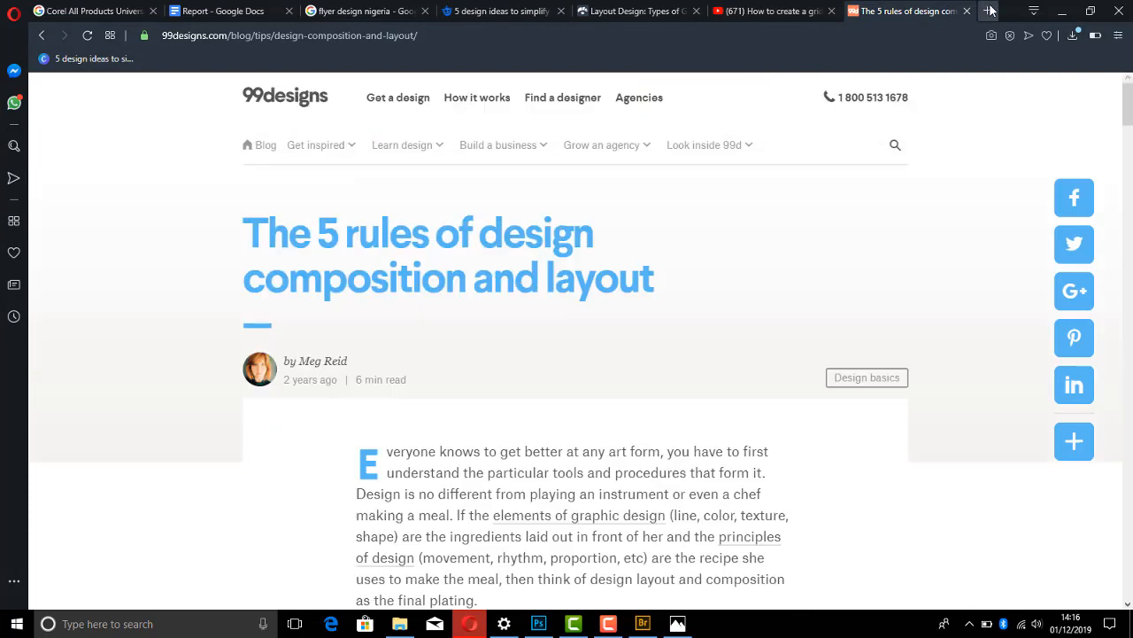
left_click(987, 11)
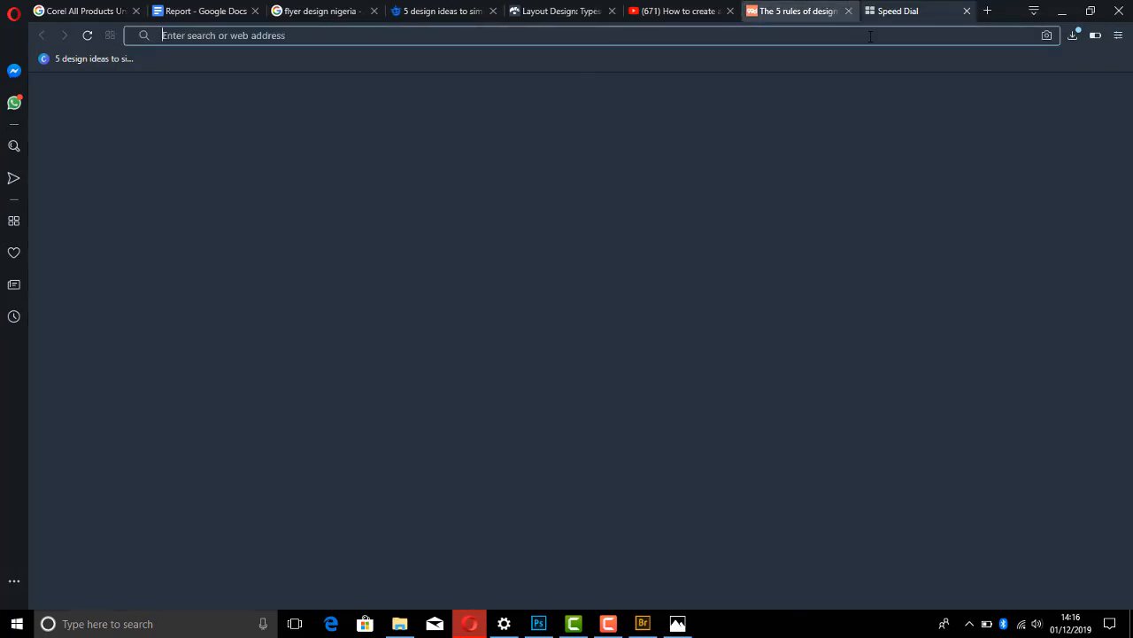
type("hand ")
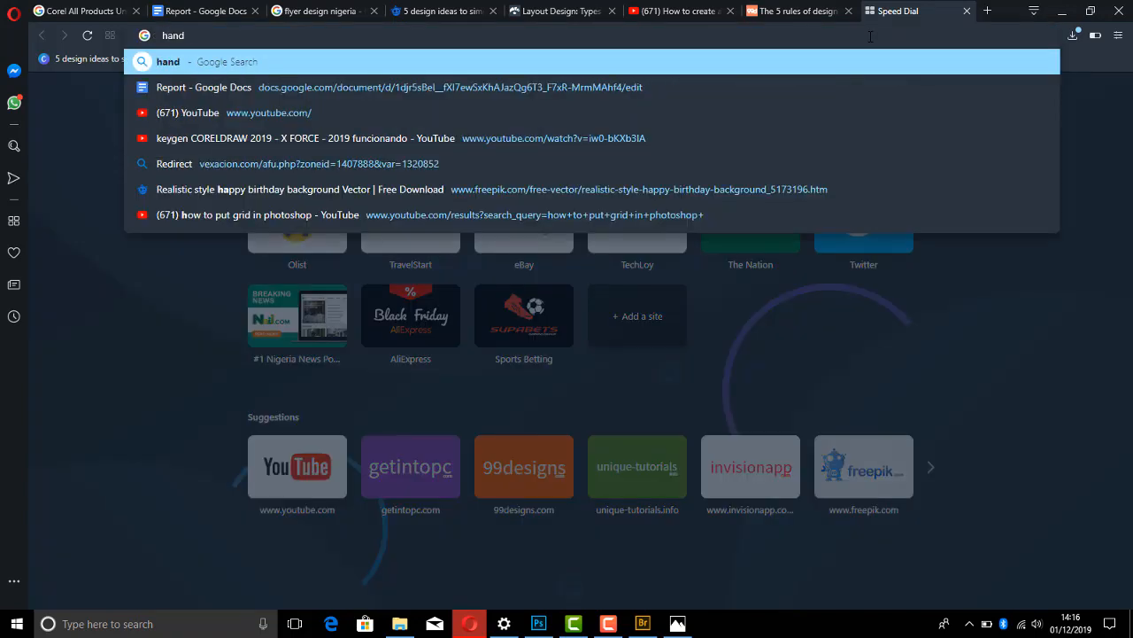
type("praying")
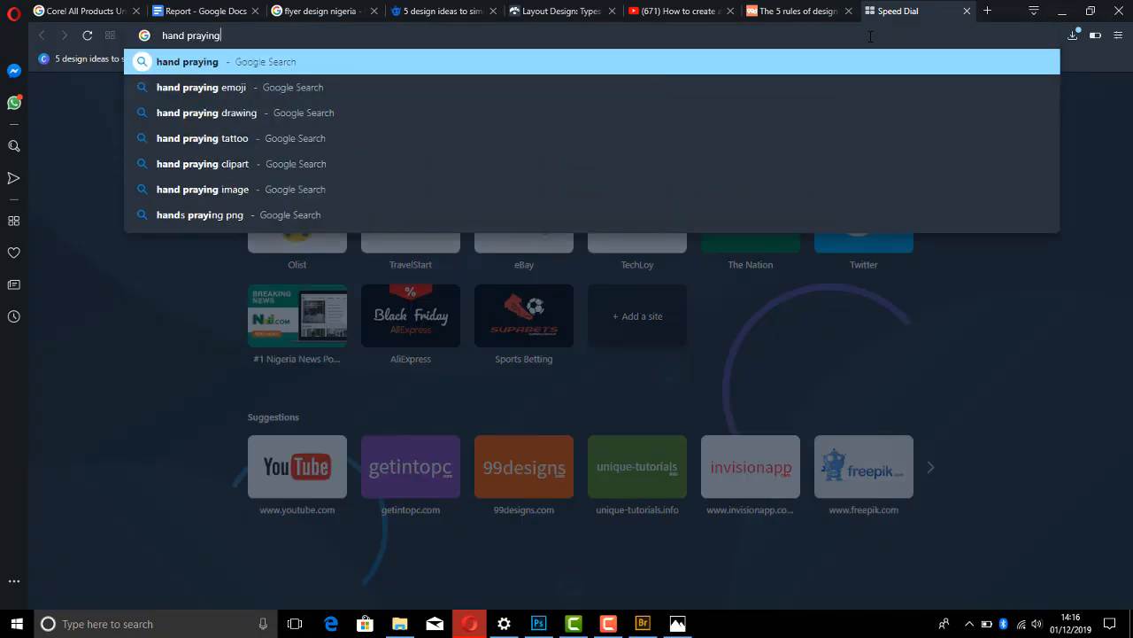
type(" and bibl")
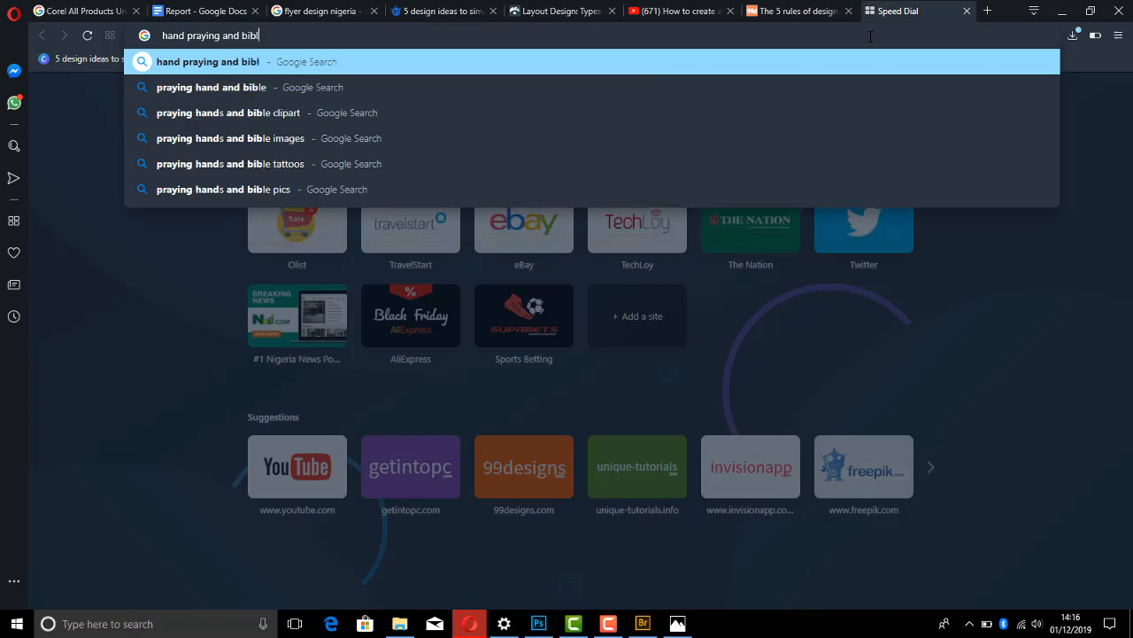
type("e")
key("Return")
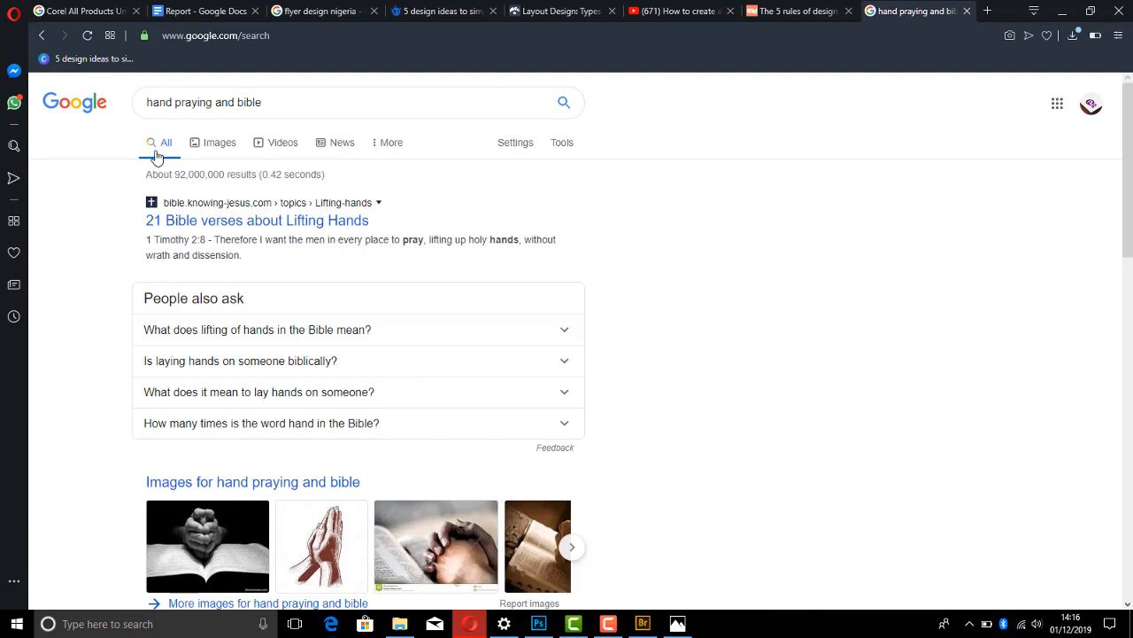
- Browse the image results for "hand praying and bible" and open the dark dreamstime.com picture of hands on an open Bible
left_click(218, 144)
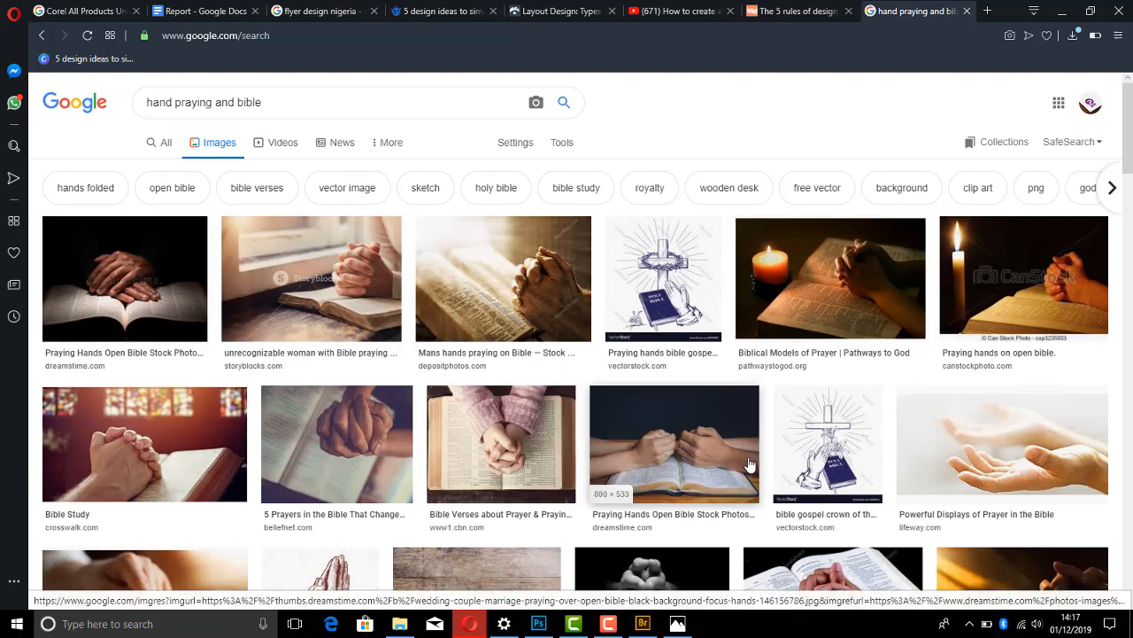
scroll(748, 463, "down", 2)
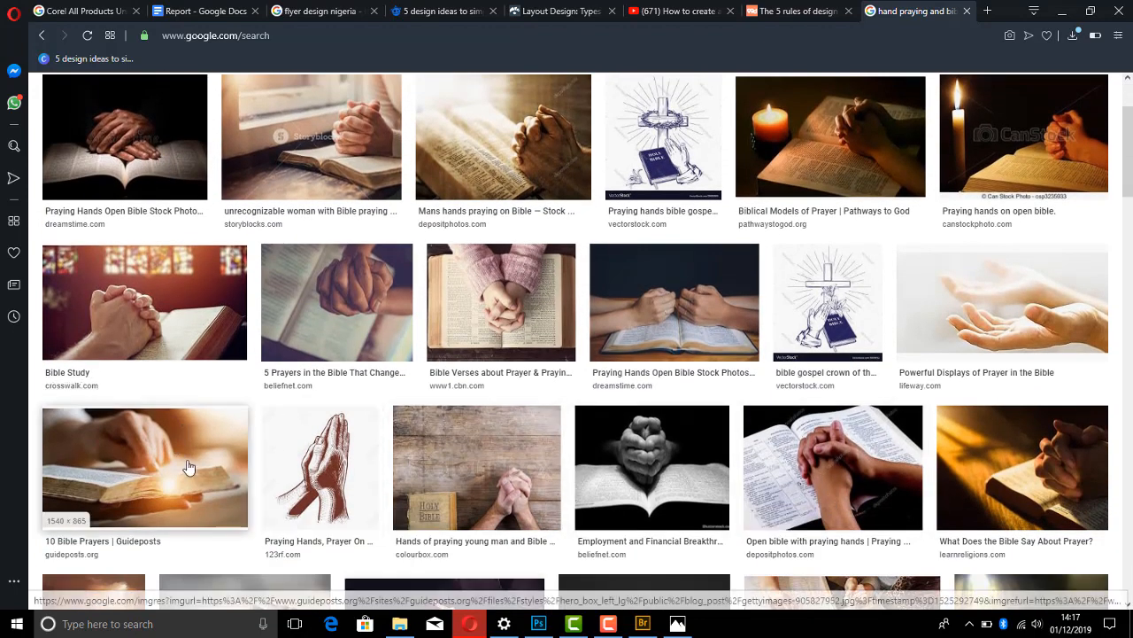
scroll(147, 329, "up", 2)
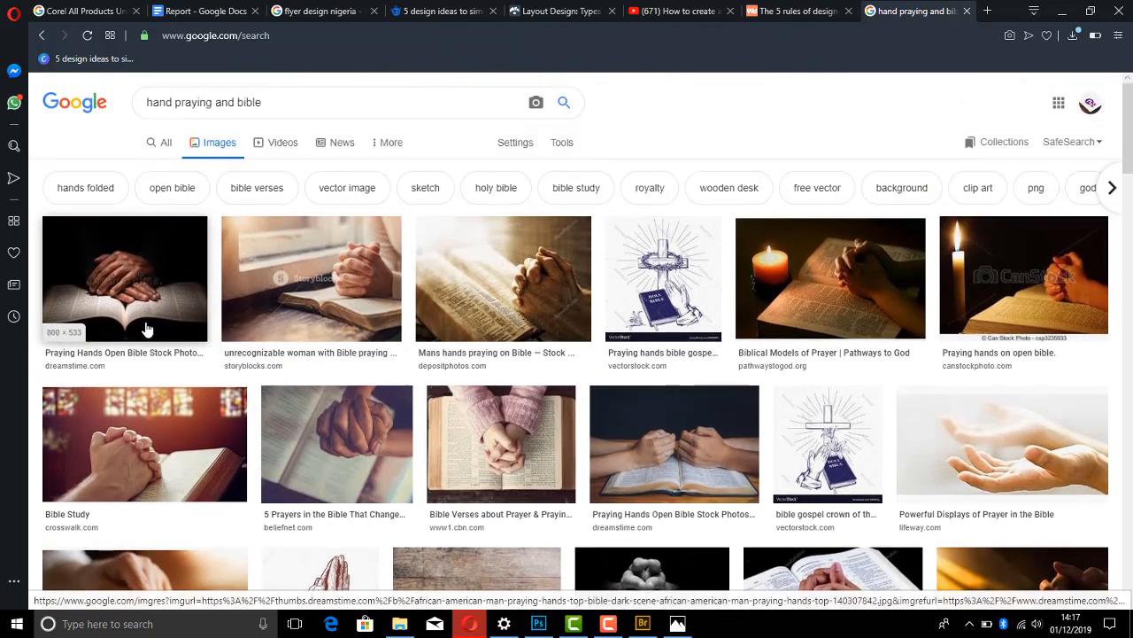
left_click(146, 276)
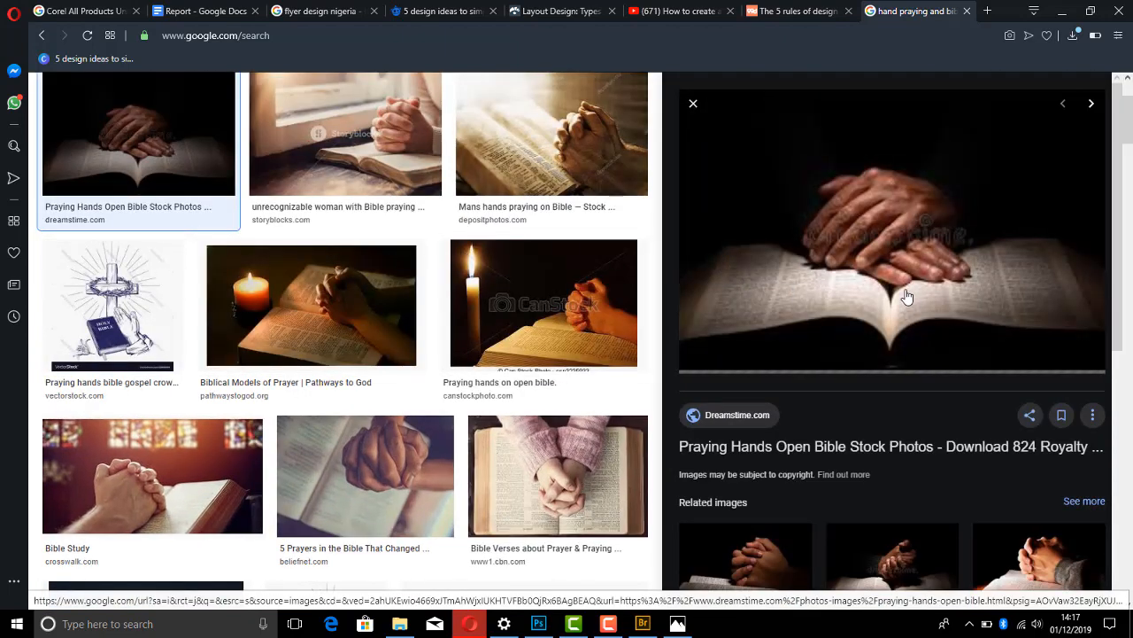
scroll(912, 287, "down", 1)
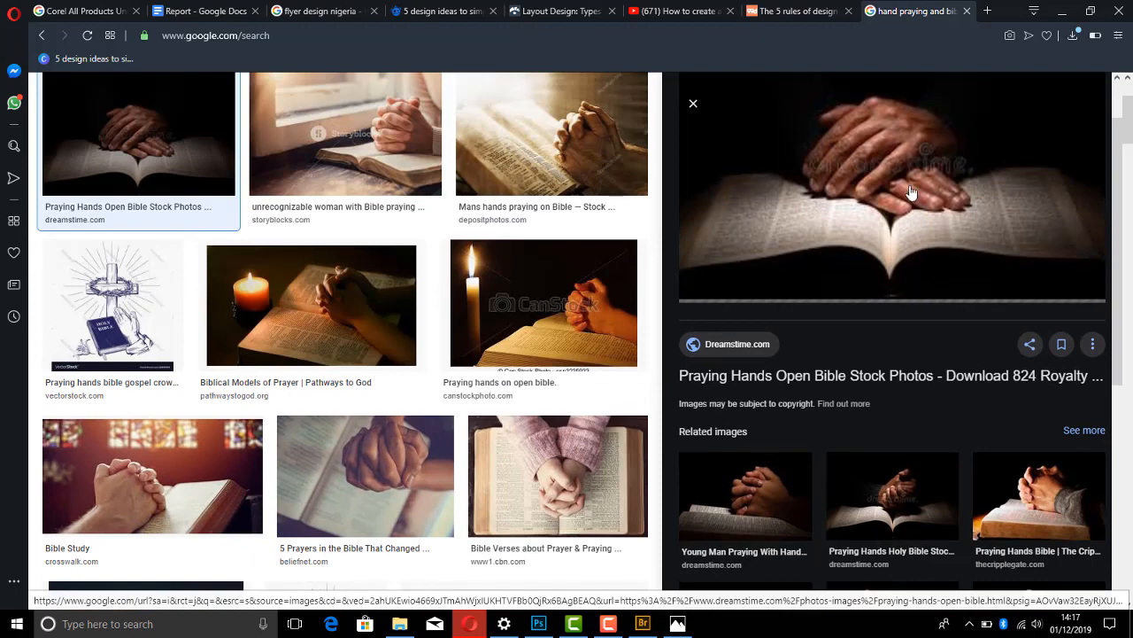
scroll(912, 192, "up", 1)
- Save the previewed praying-hands picture as a JPEG in the Hotspot folder on the USB drive, keeping the suggested file name
right_click(864, 182)
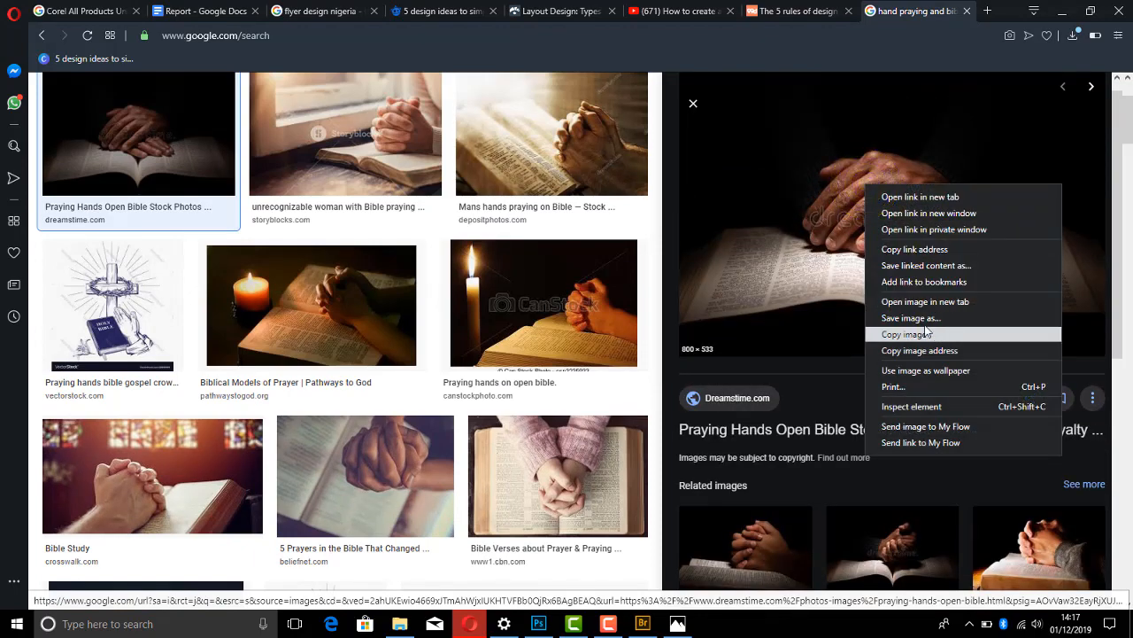
left_click(926, 334)
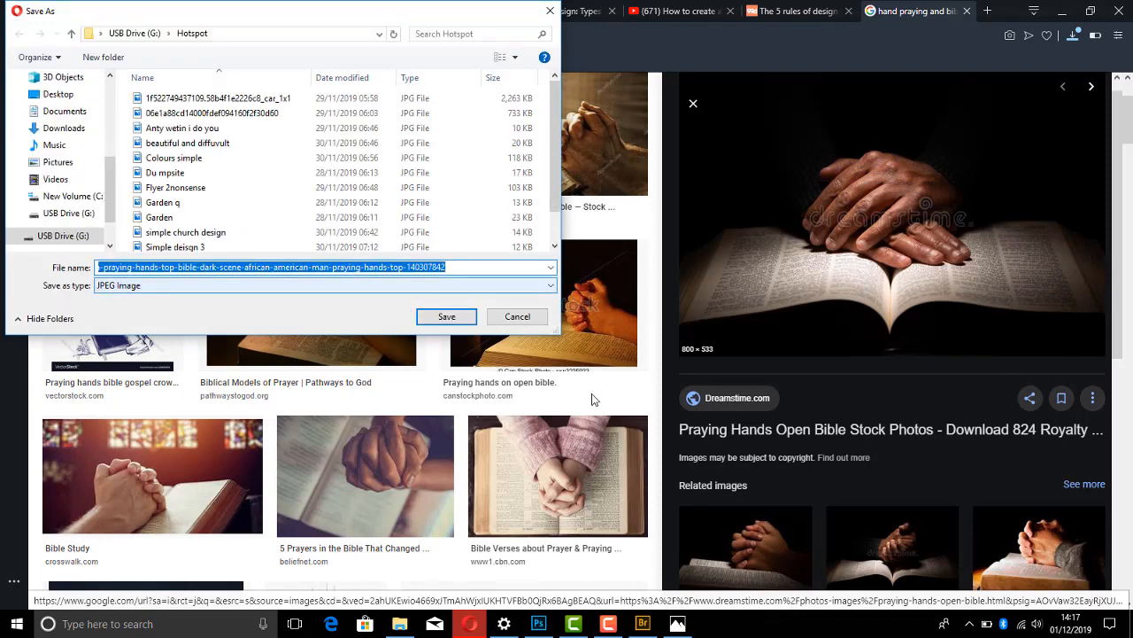
left_click(442, 319)
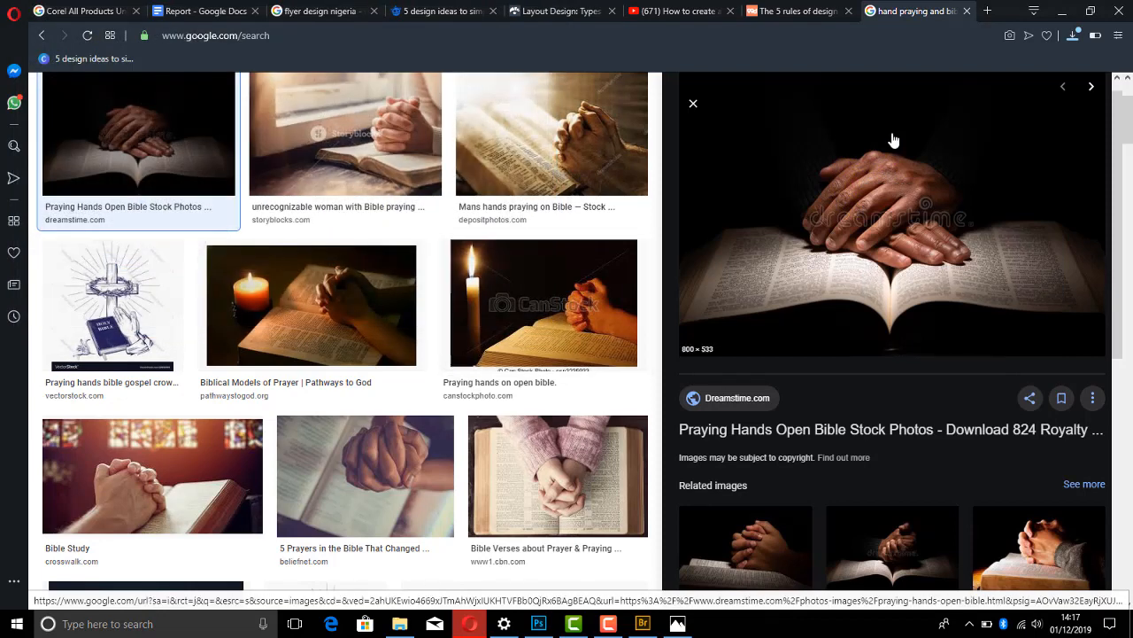
- Place the downloaded praying-hands picture from the Hotspot folder into Untitled-2 in Photoshop and enlarge it past the page's upper-right corner
left_click(1073, 35)
left_click(1054, 98)
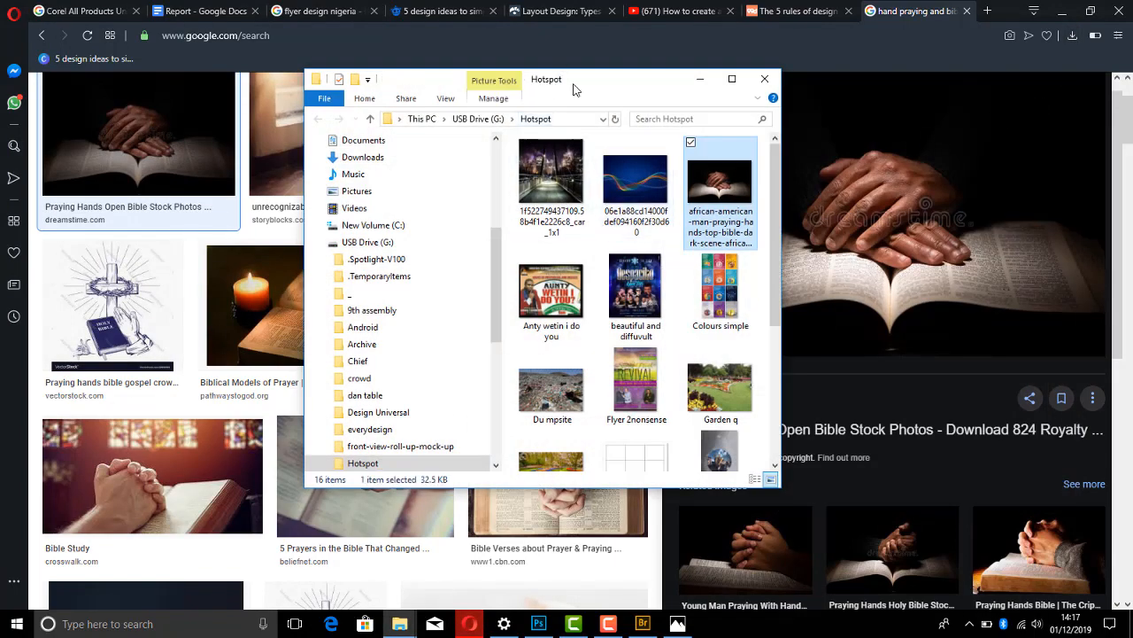
left_click_drag(575, 87, 704, 25)
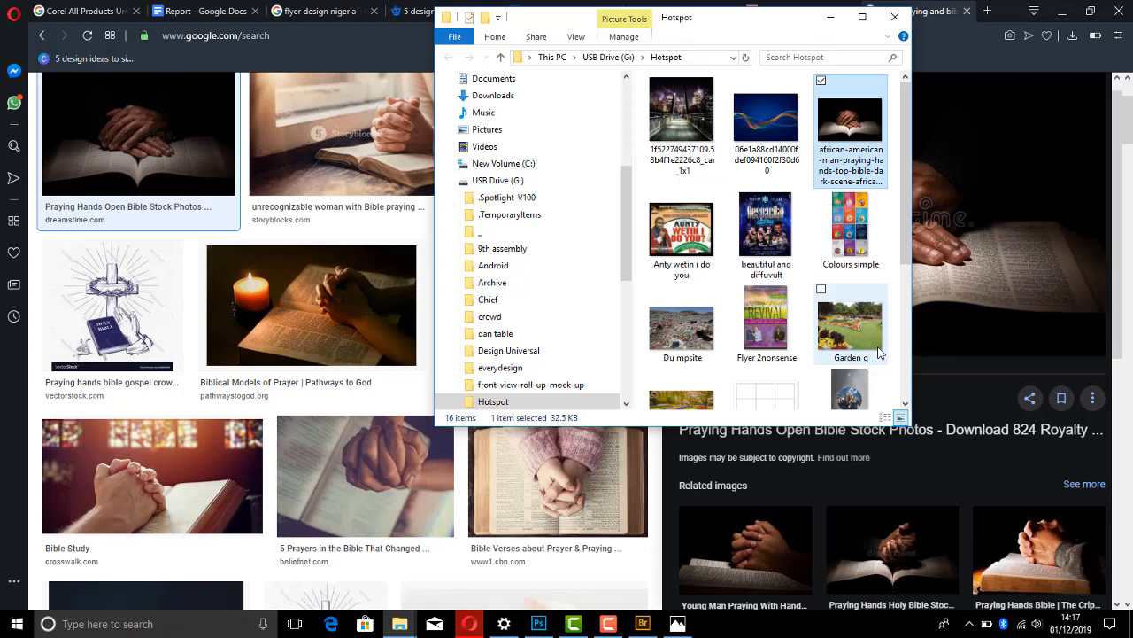
left_click_drag(850, 119, 576, 252)
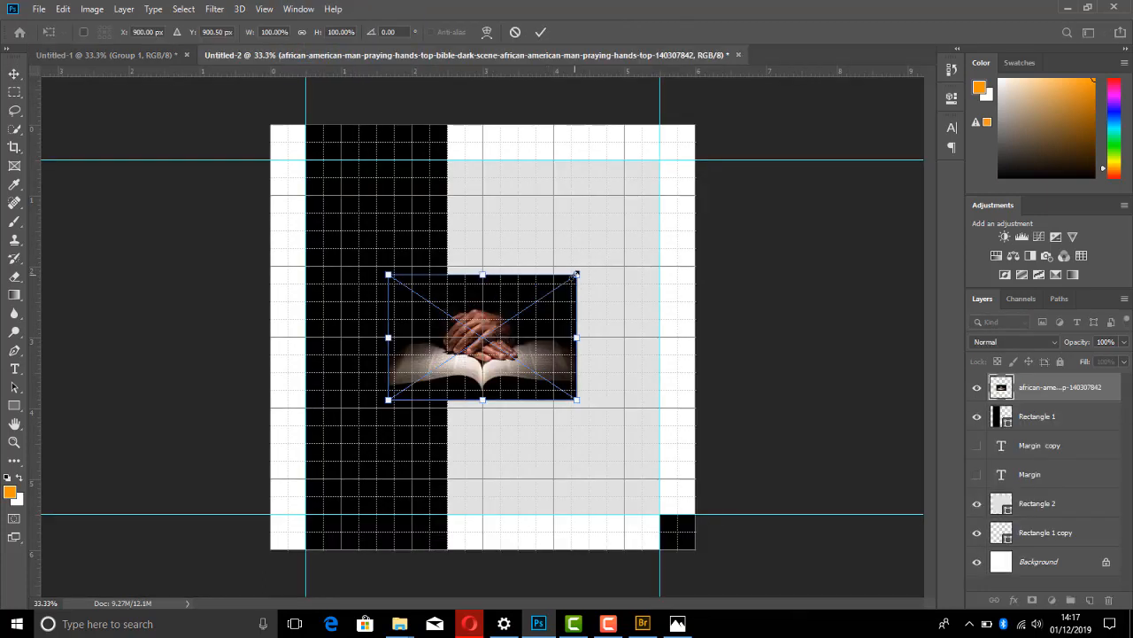
left_click_drag(576, 276, 752, 121)
key("Return")
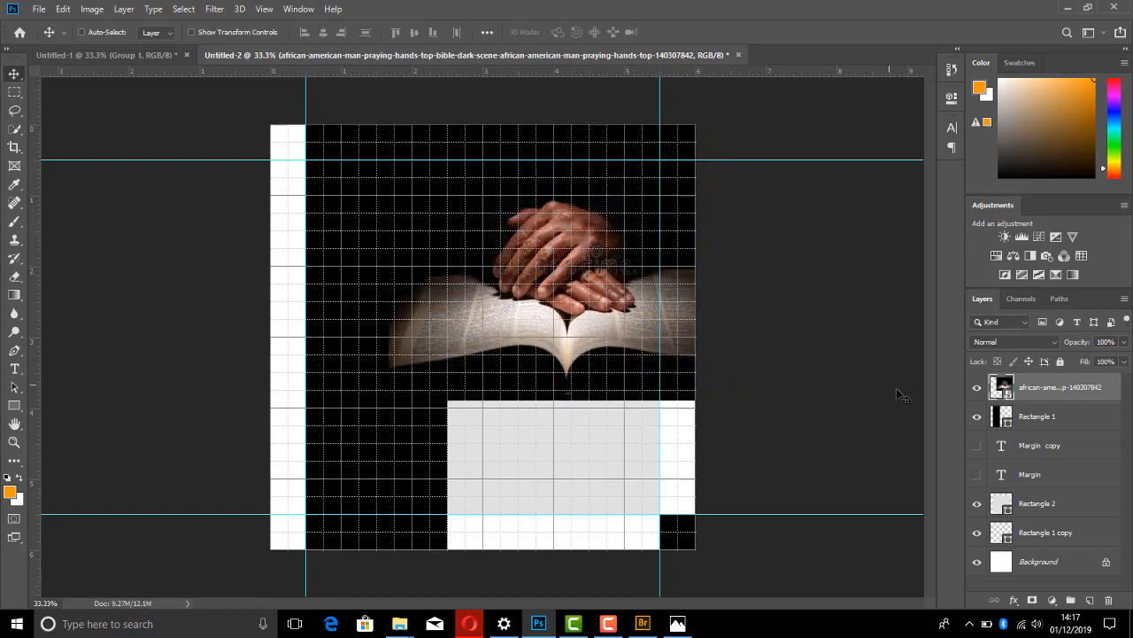
- Hide Rectangle 1, Rectangle 2 and Rectangle 1 copy, then move the praying-hands picture toward the page's upper left and hide its layer
left_click(978, 416)
left_click(977, 503)
left_click(978, 532)
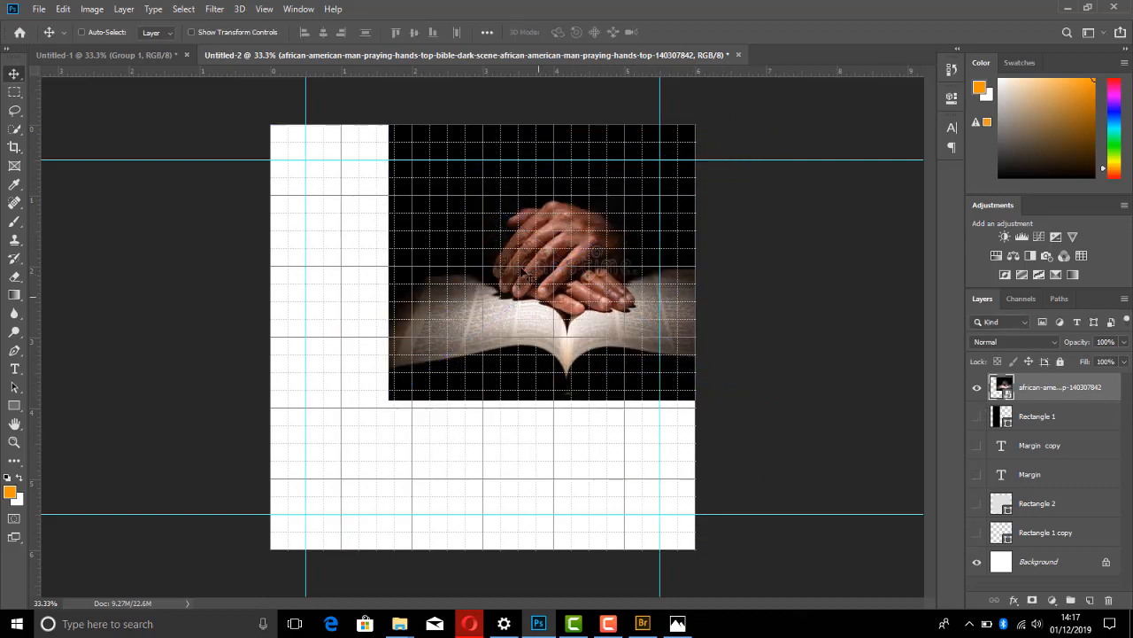
left_click_drag(585, 259, 432, 227)
left_click(977, 387)
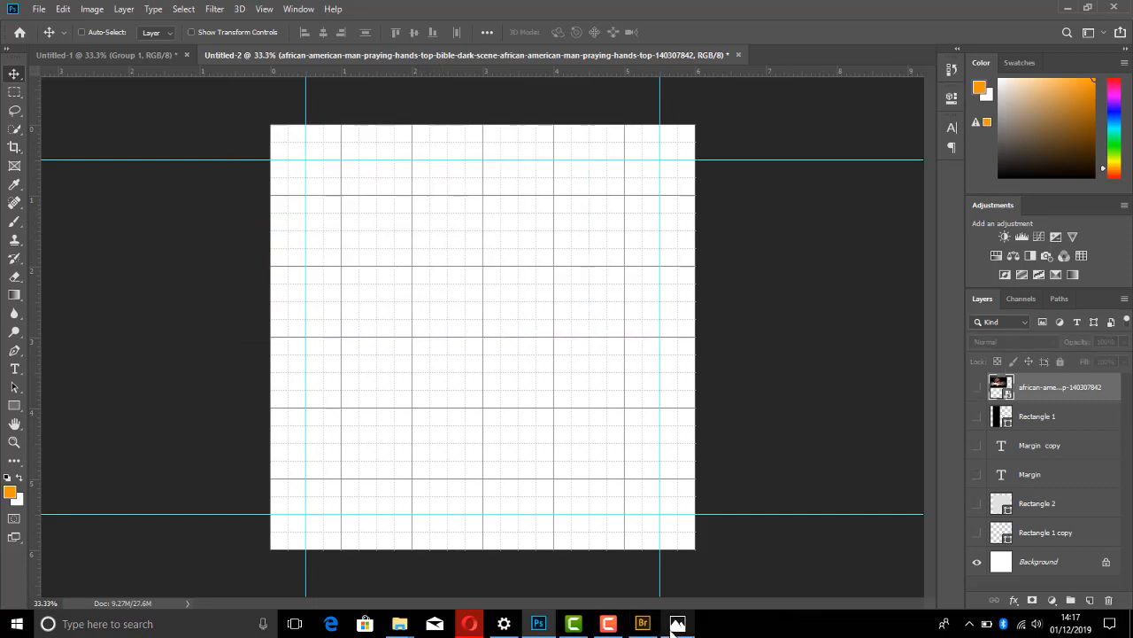
- Consult the waging flyer in Photos, then show Rectangle 1 in Photoshop and move it up against the page's left edge
left_click(676, 625)
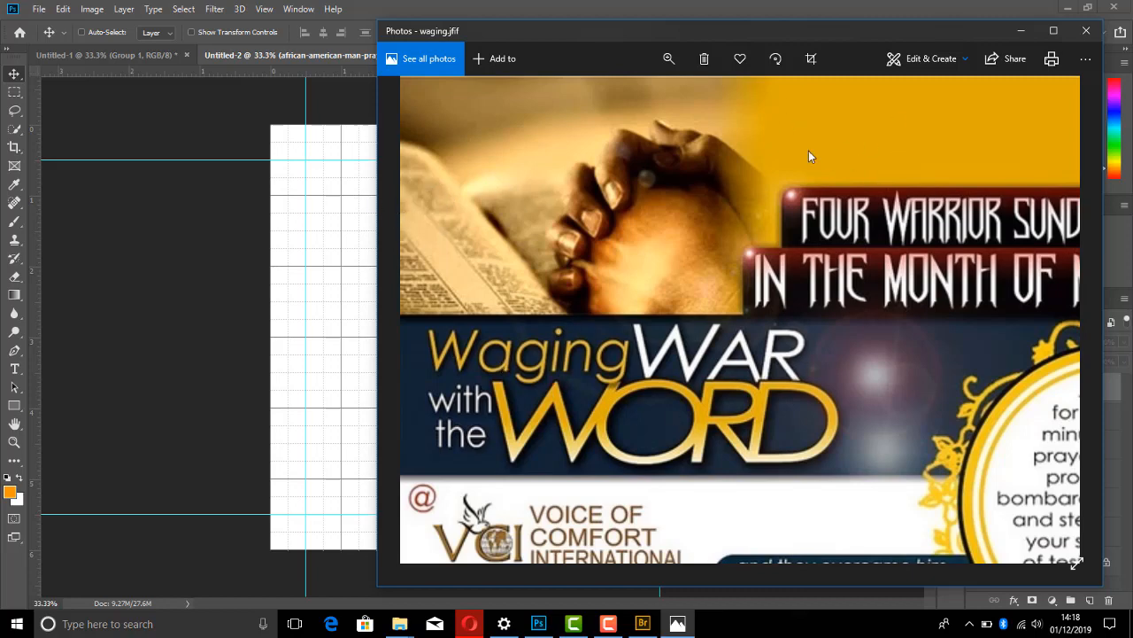
left_click(320, 216)
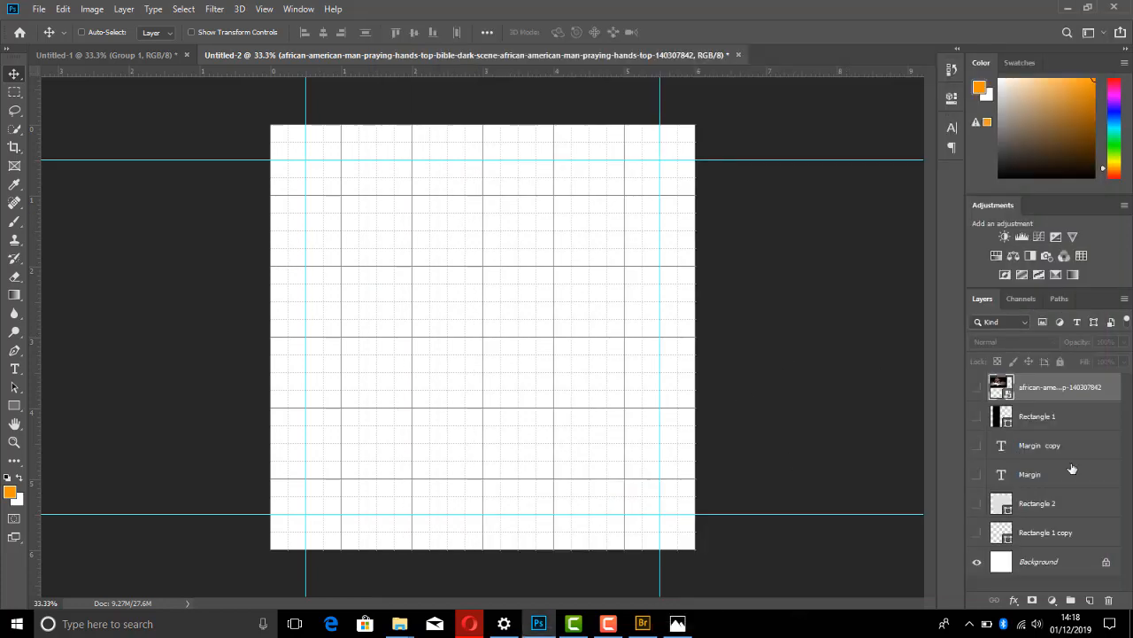
left_click(977, 417)
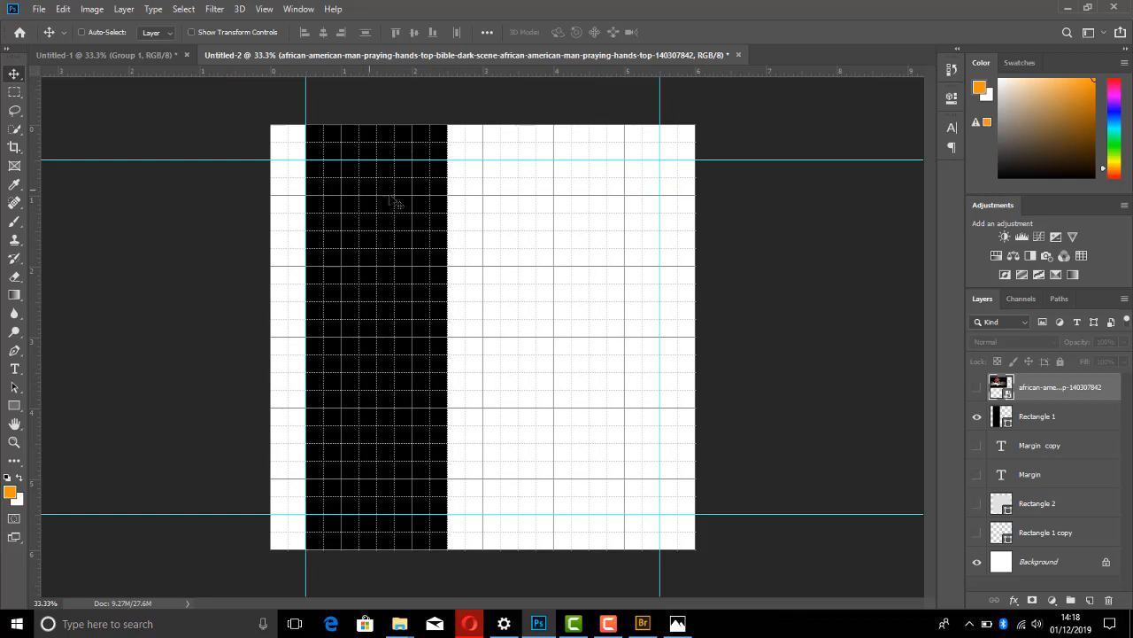
scroll(434, 200, "down", 2)
left_click_drag(399, 335, 377, 152)
left_click(419, 296, "ctrl")
- Free-transform Rectangle 1 to about 307% width and 65% height so it covers the full upper half of the page
key("ctrl+t")
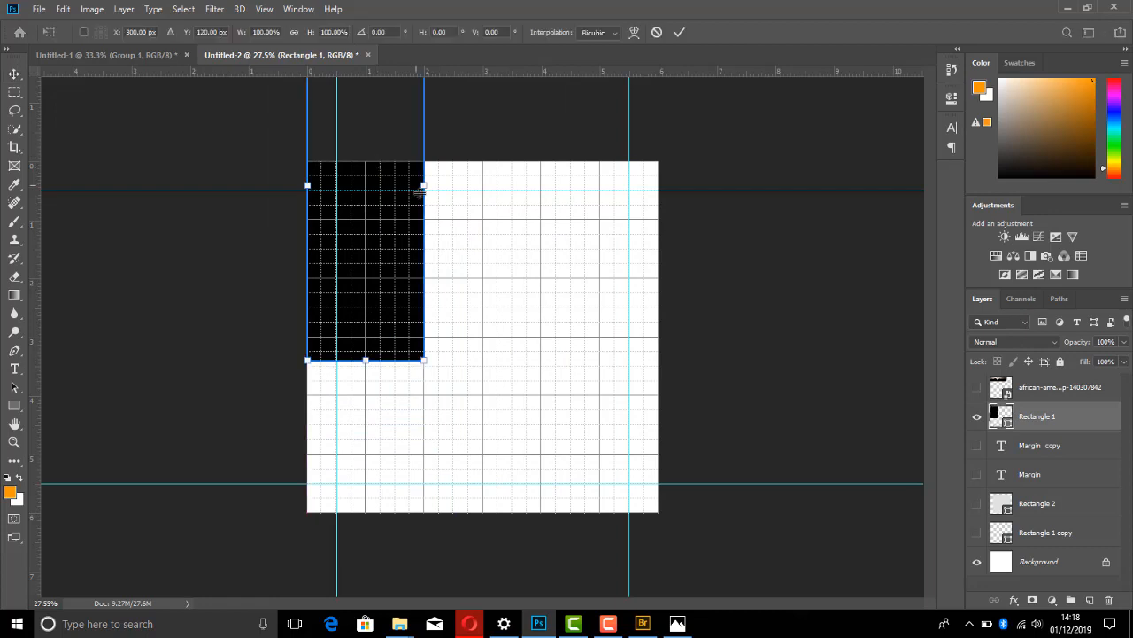
left_click_drag(430, 187, 665, 201)
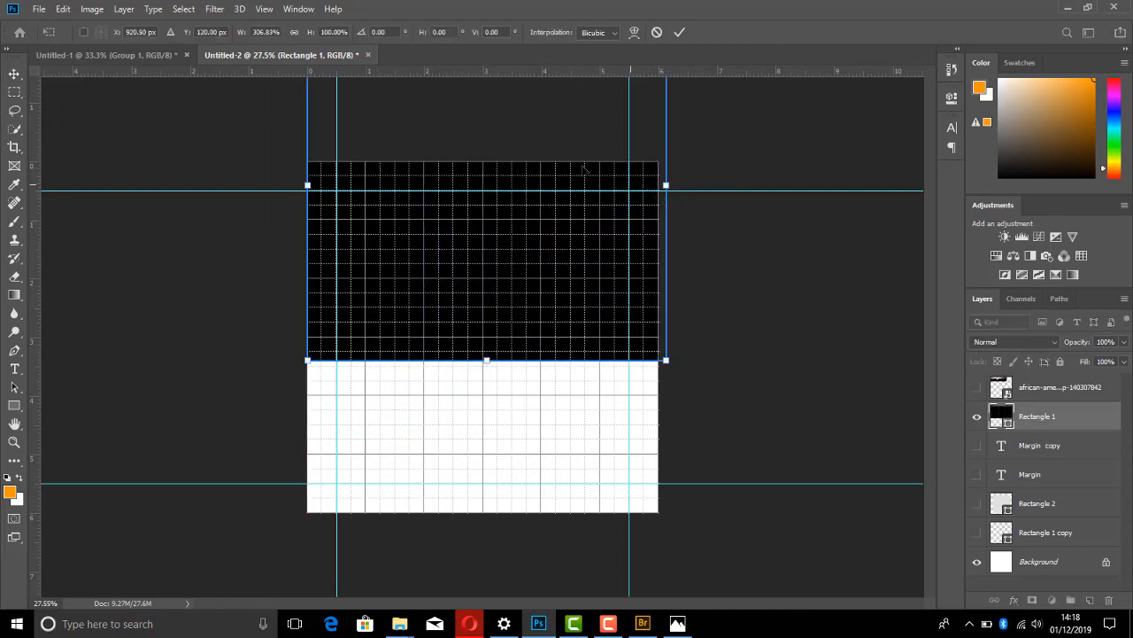
scroll(558, 239, "down", 2)
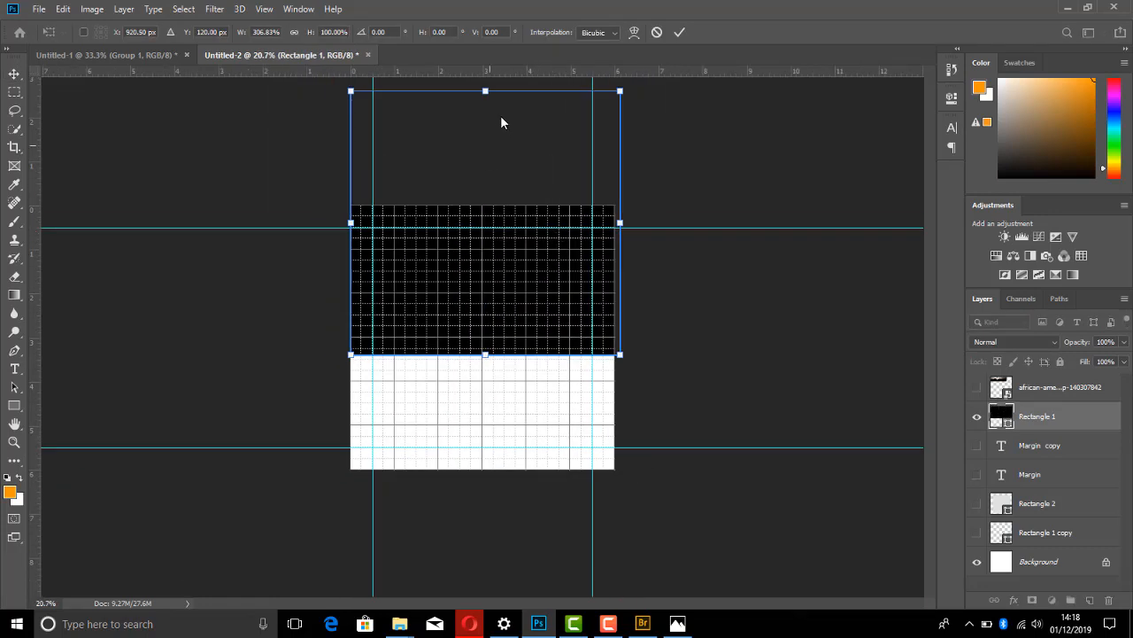
left_click_drag(486, 92, 484, 182)
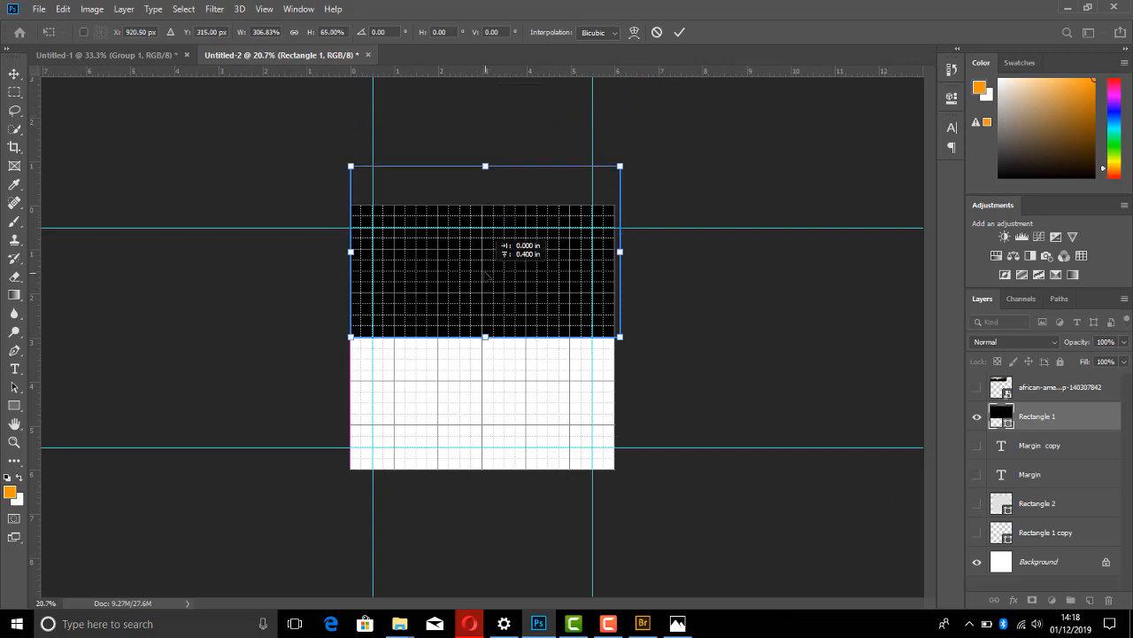
scroll(489, 273, "up", 1)
scroll(486, 272, "up", 1)
left_click_drag(490, 282, 486, 280)
key("Return")
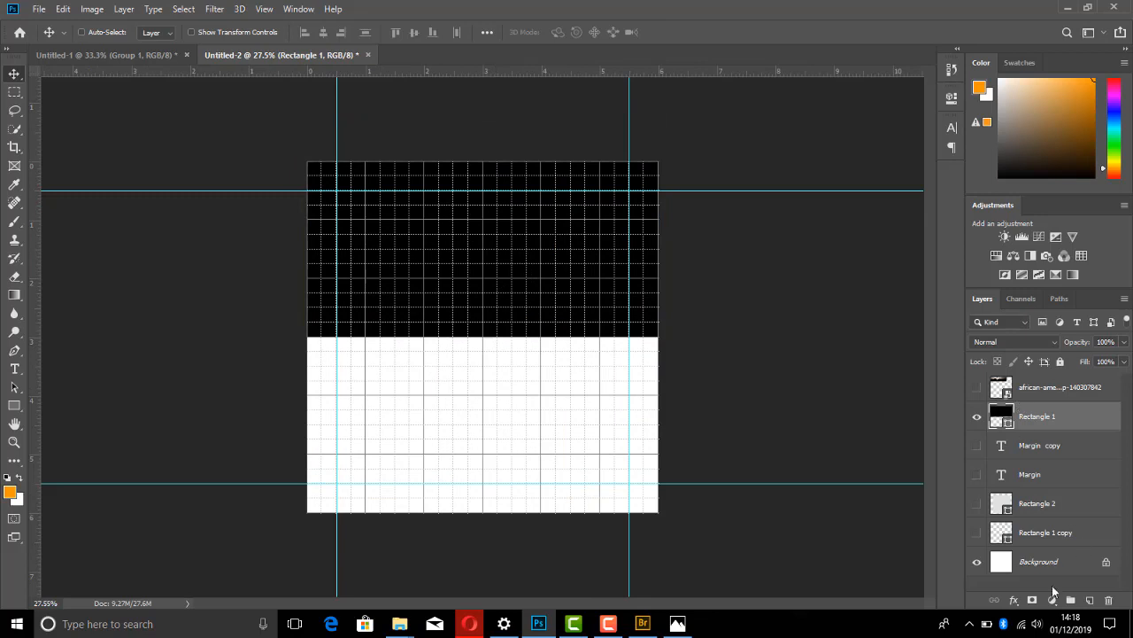
- Add a Gradient Overlay to Rectangle 1 using the Foreground to Background preset
left_click(1014, 600)
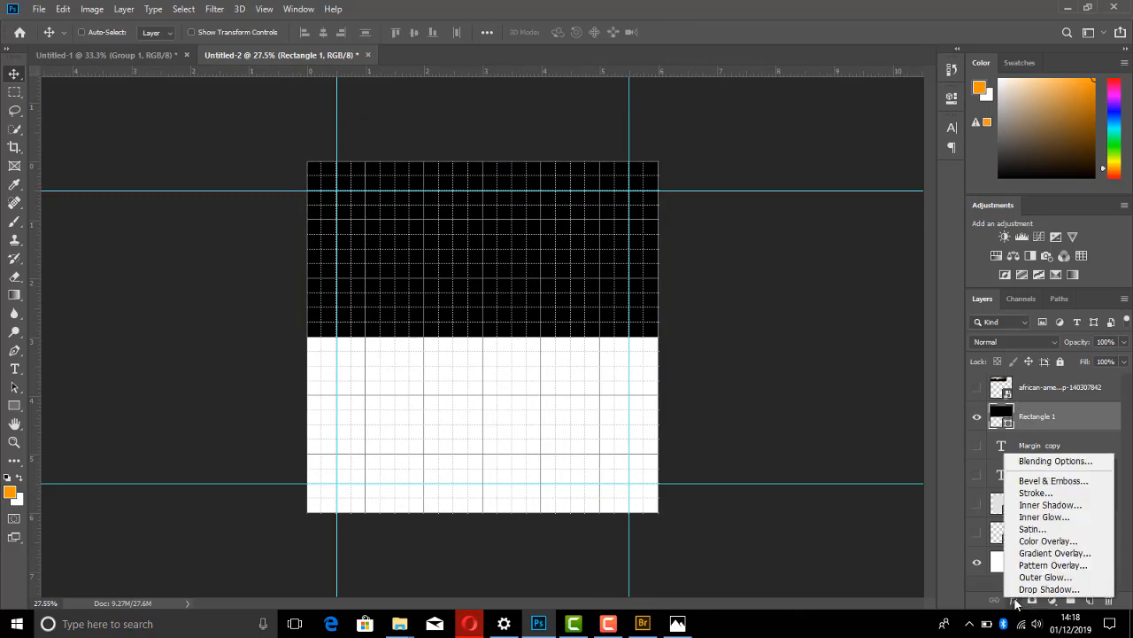
left_click(1044, 554)
left_click_drag(635, 120, 720, 127)
left_click(936, 216)
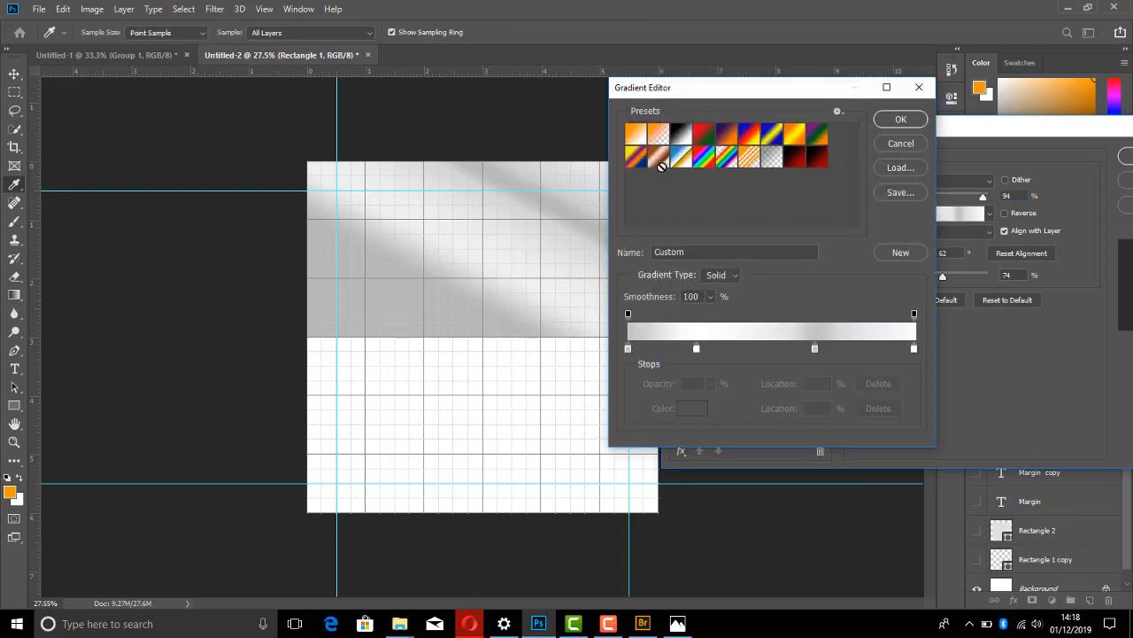
left_click(636, 134)
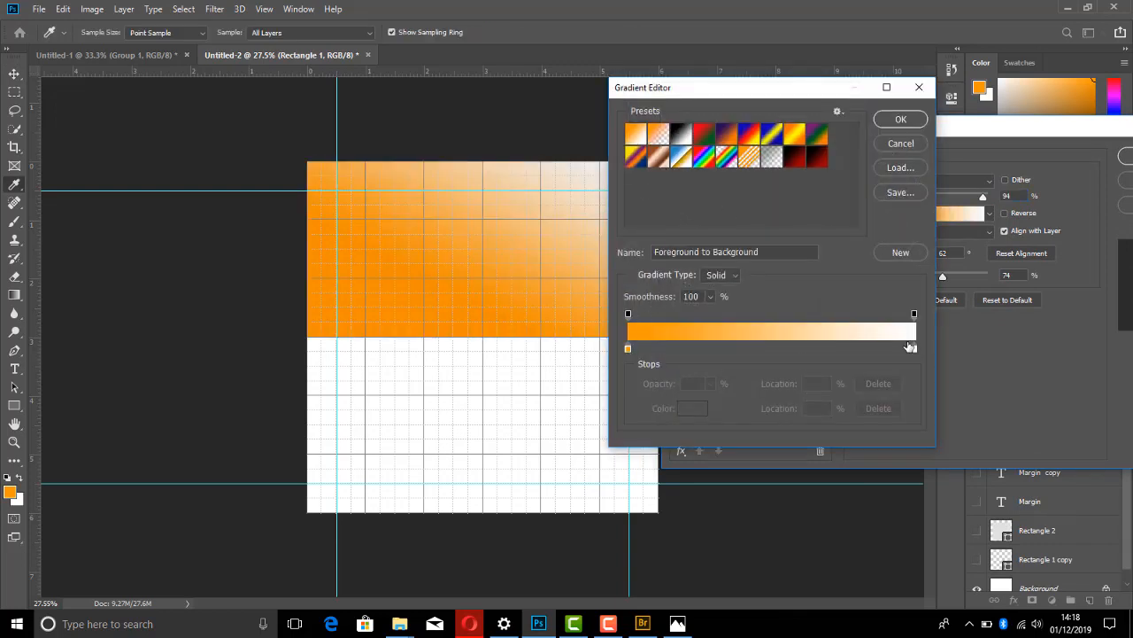
- Set the gradient's end stop colour to ffb400 and apply the overlay to Rectangle 1
left_click(915, 350)
left_click(691, 408)
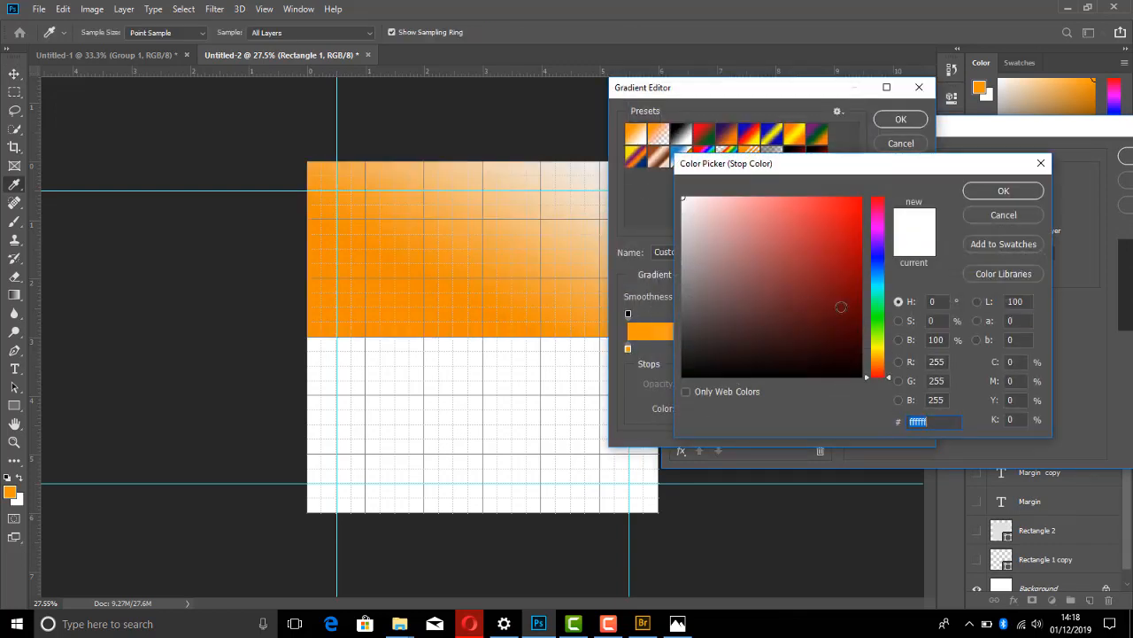
left_click_drag(883, 365, 883, 356)
left_click_drag(767, 287, 859, 198)
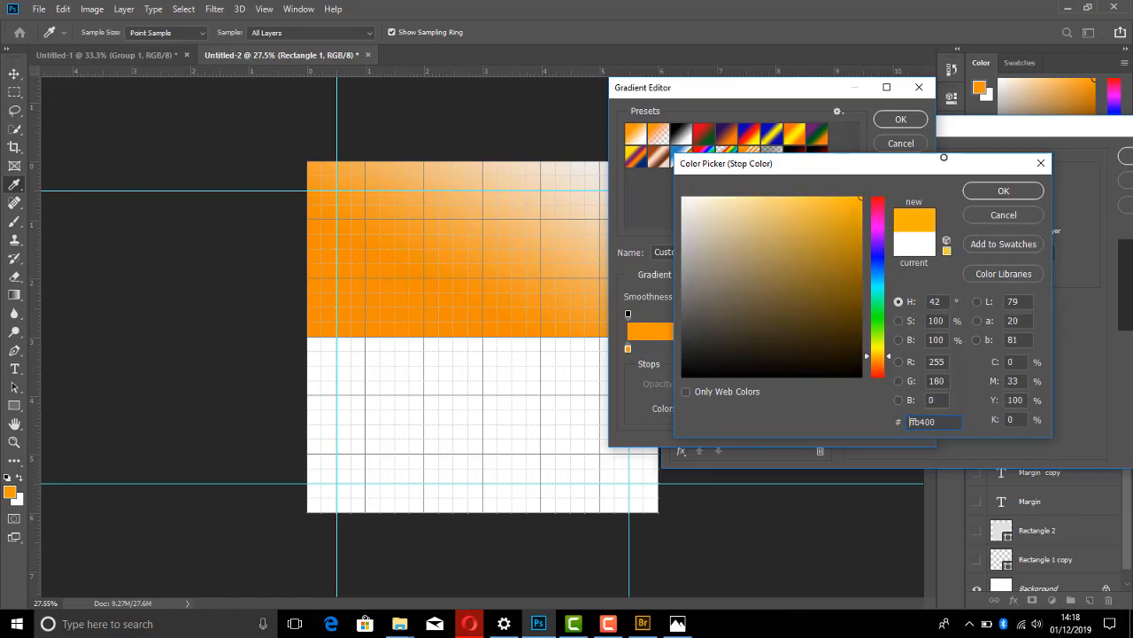
left_click(1004, 190)
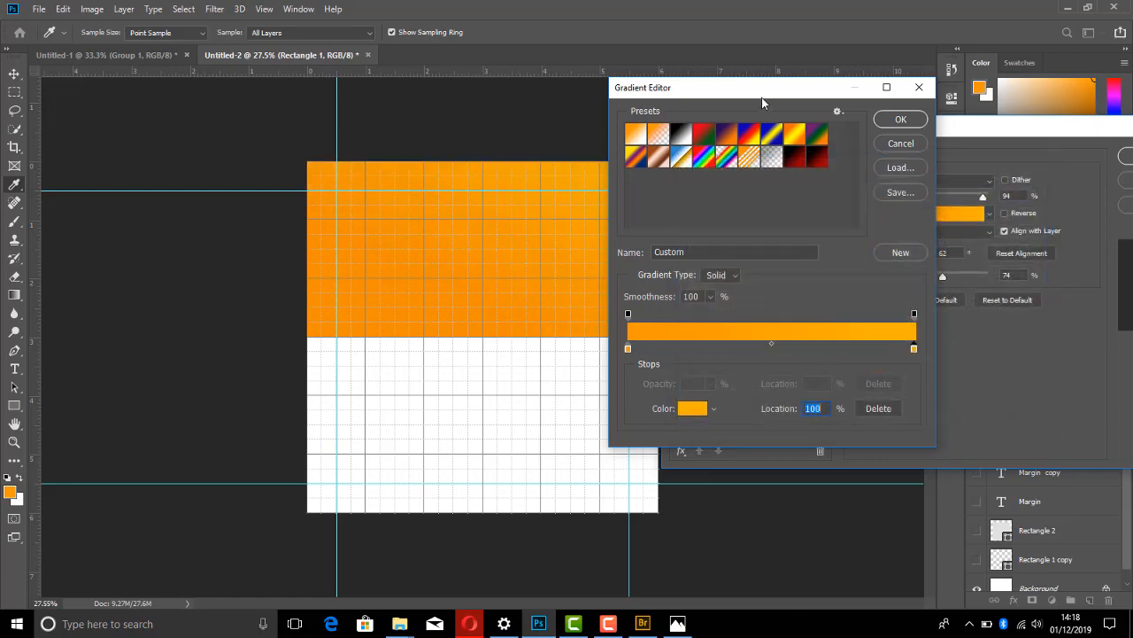
left_click(628, 350)
left_click(914, 349)
left_click(898, 122)
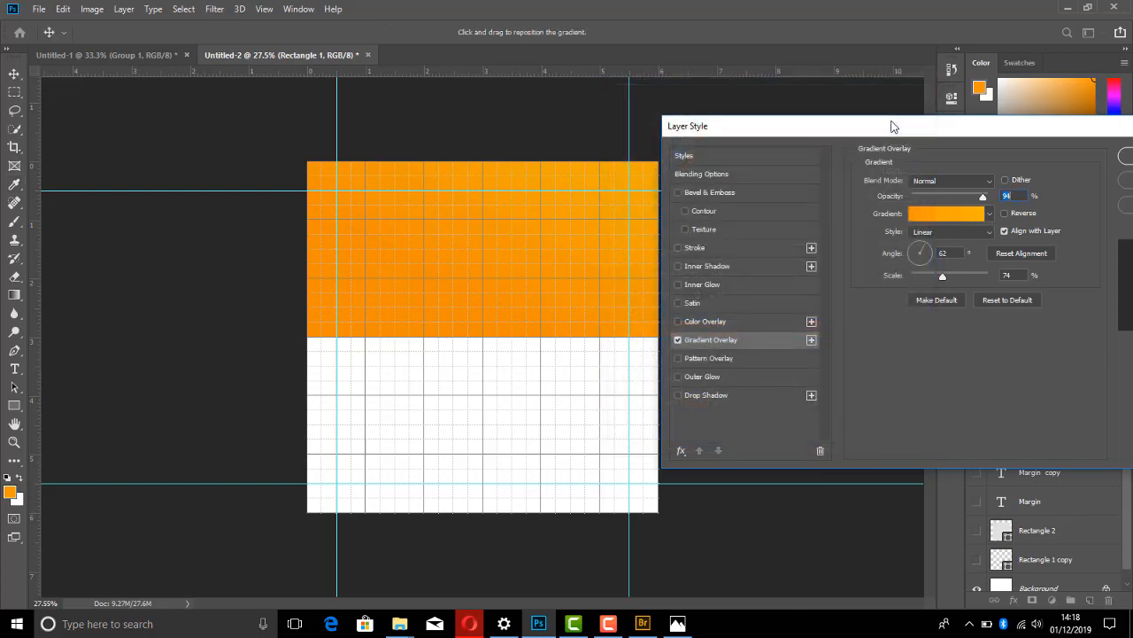
left_click_drag(735, 131, 613, 140)
left_click(1041, 165)
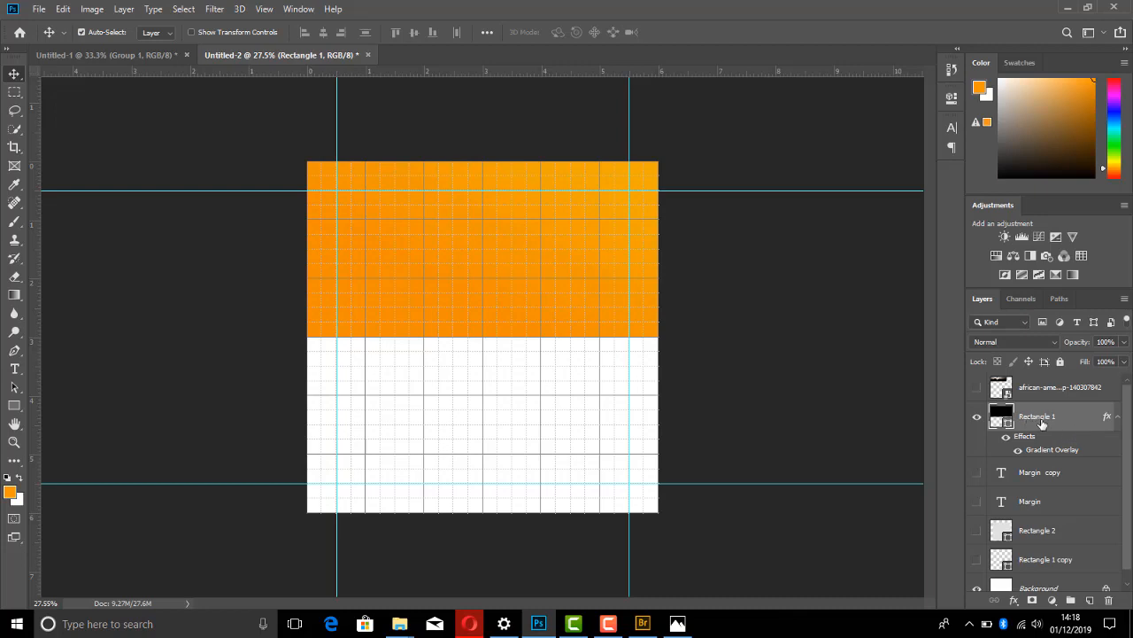
- Duplicate the Rectangle 1 layer and move the copy down to cover the page's lower half
key("ctrl+j")
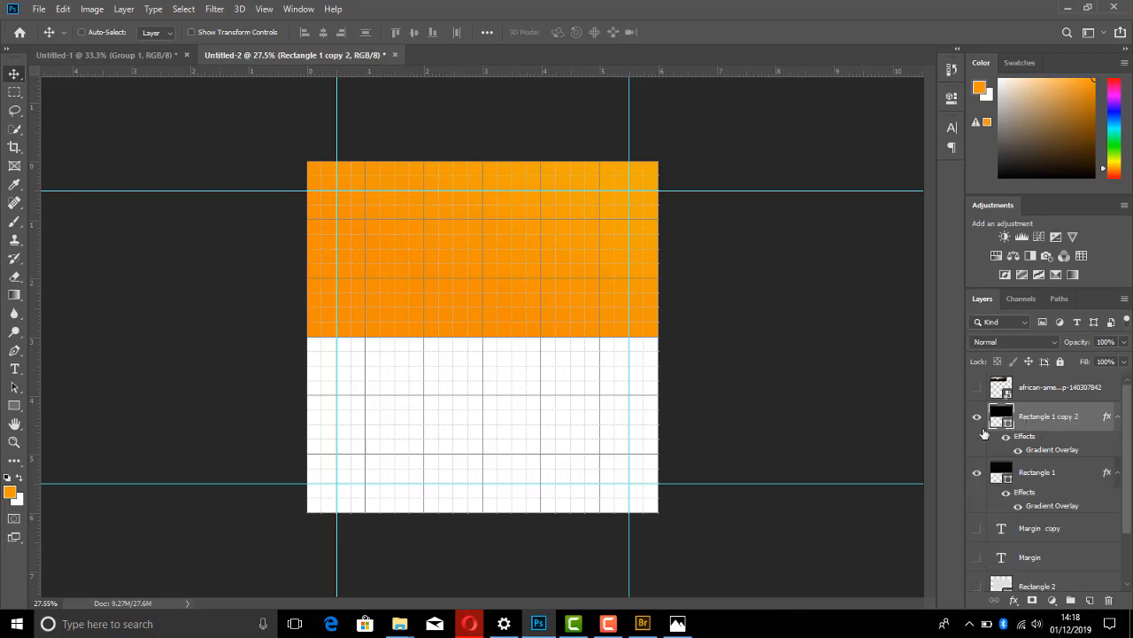
left_click_drag(518, 186, 522, 398)
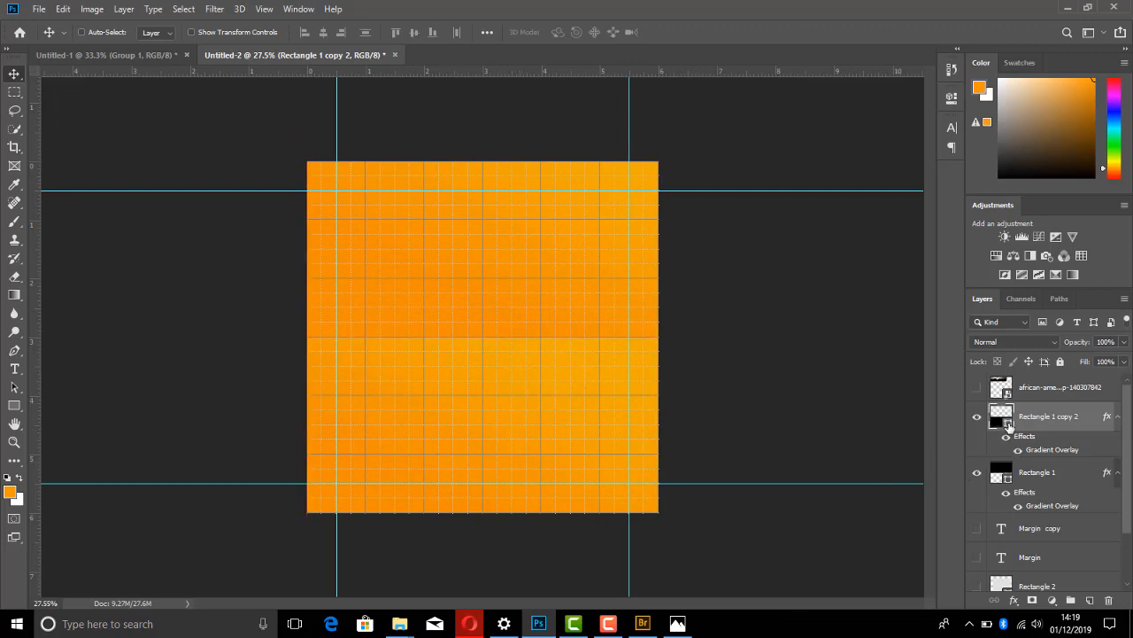
double_click(1007, 425)
left_click(997, 217)
- Edit the Gradient Overlay of Rectangle 1 copy 2, changing the gradient's start stop from orange to a deep violet
left_click(1015, 601)
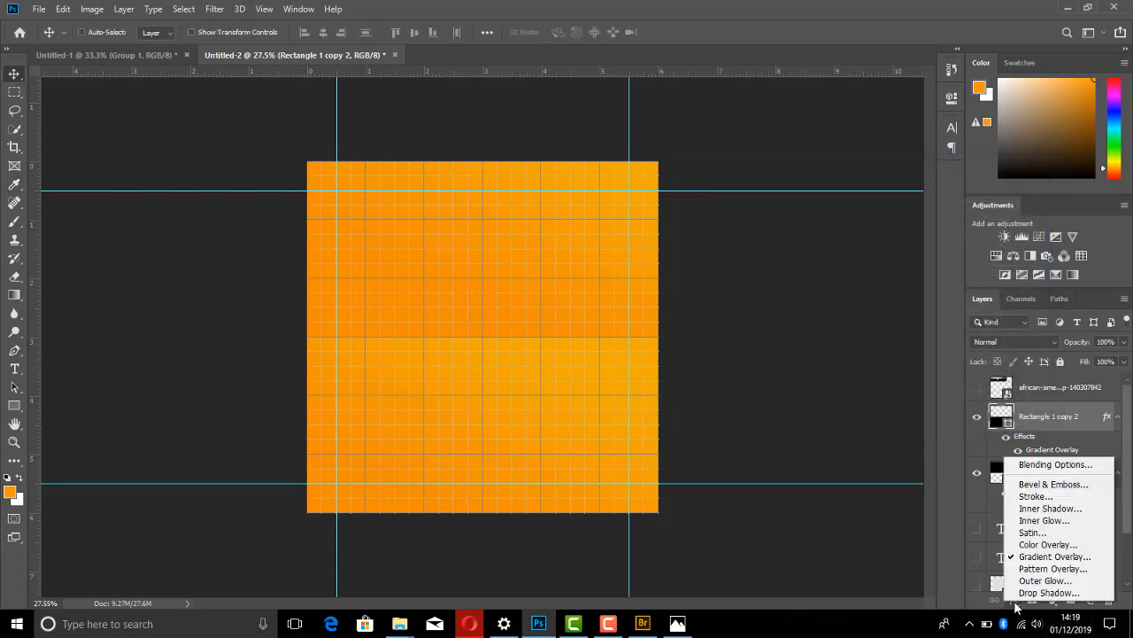
left_click(1042, 559)
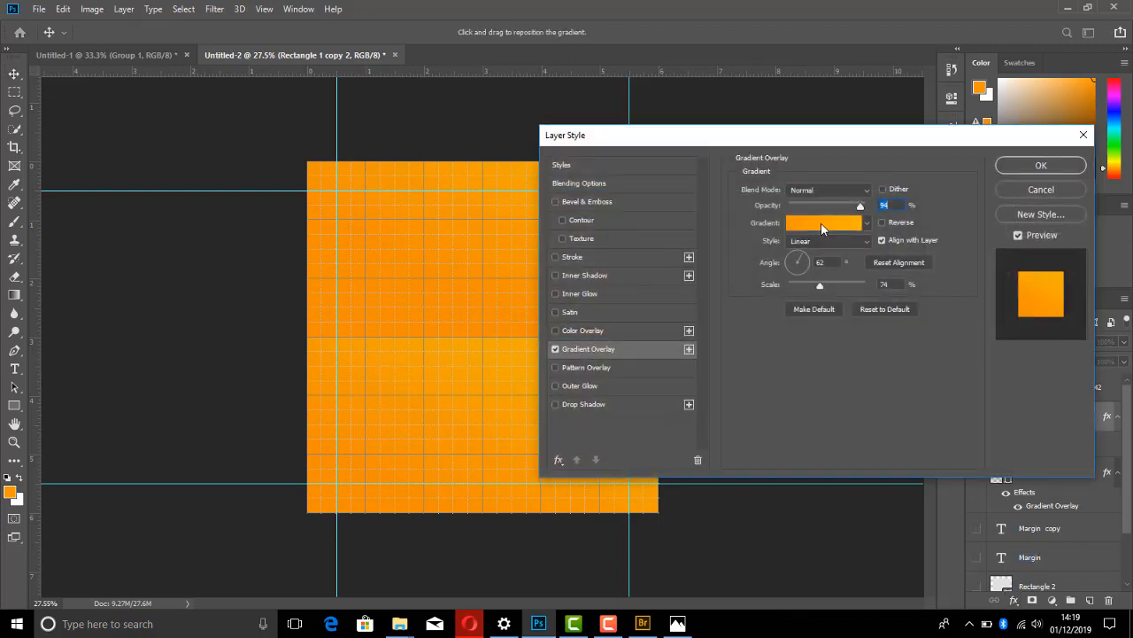
left_click(821, 223)
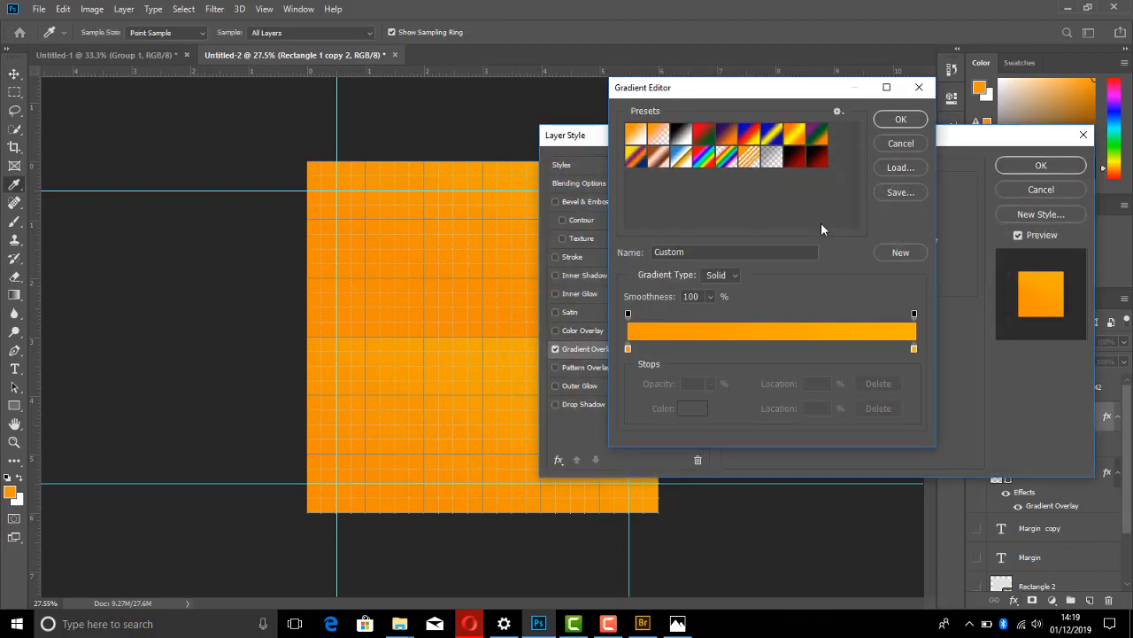
left_click(628, 349)
left_click(695, 408)
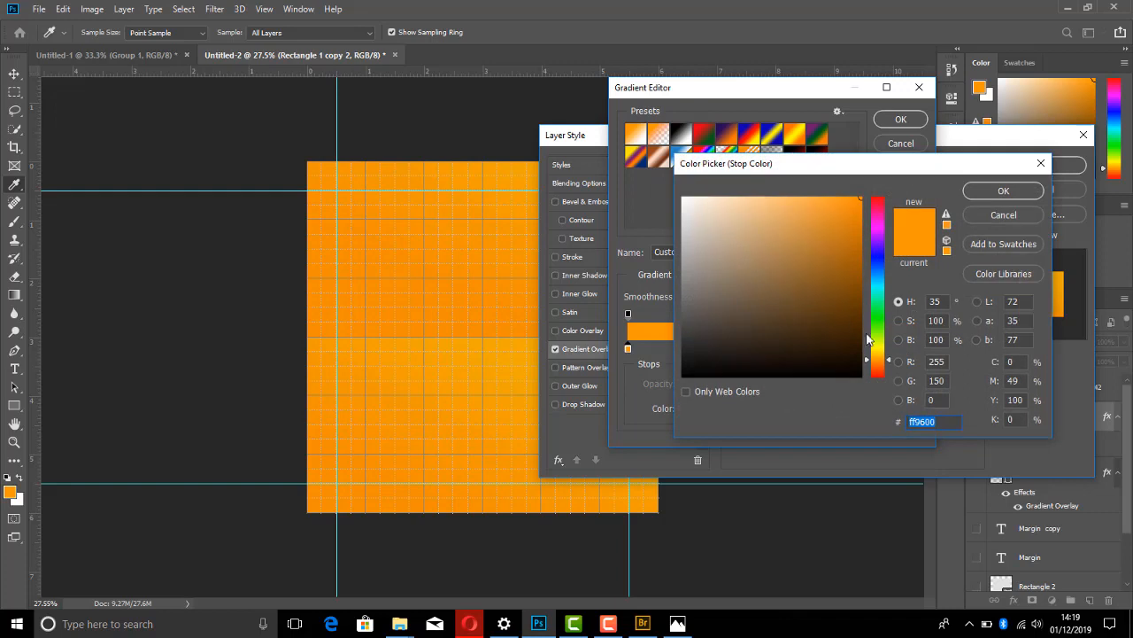
left_click_drag(872, 267, 879, 242)
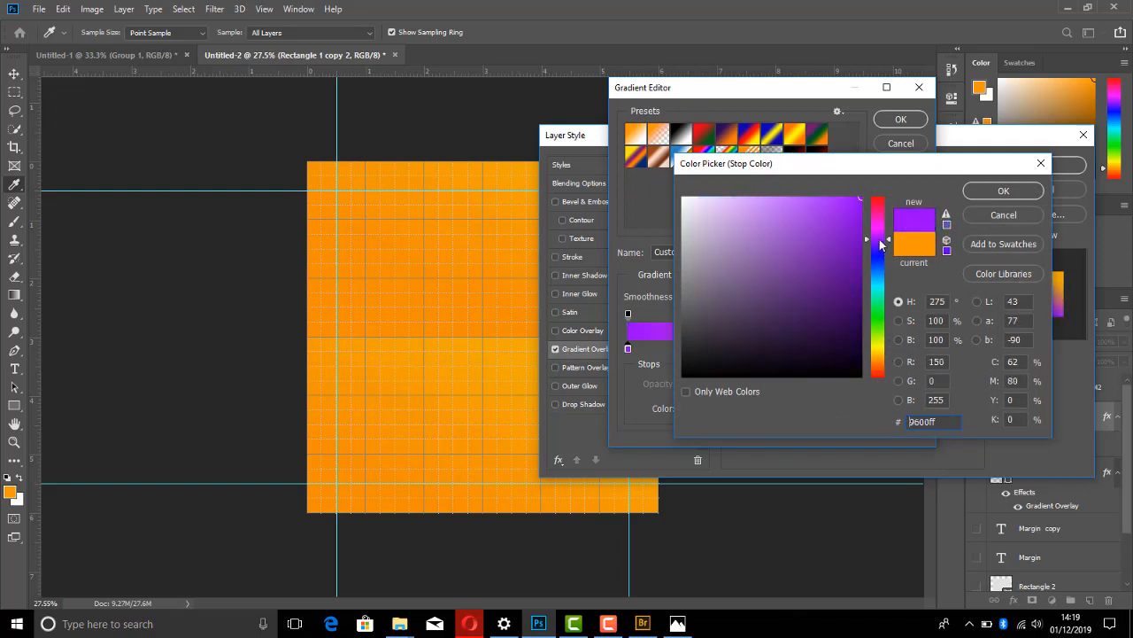
left_click(1003, 191)
- Set the end stop of the lower rectangle's gradient to magenta-purple d200ff and accept the edited gradient
left_click(914, 349)
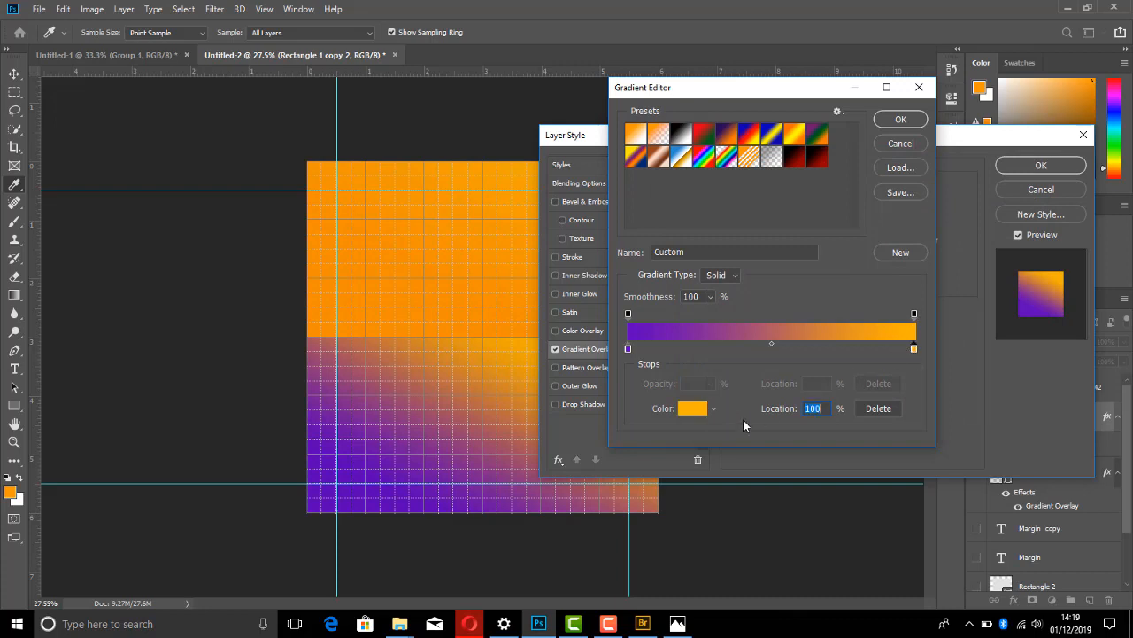
left_click(698, 410)
left_click_drag(881, 292, 884, 237)
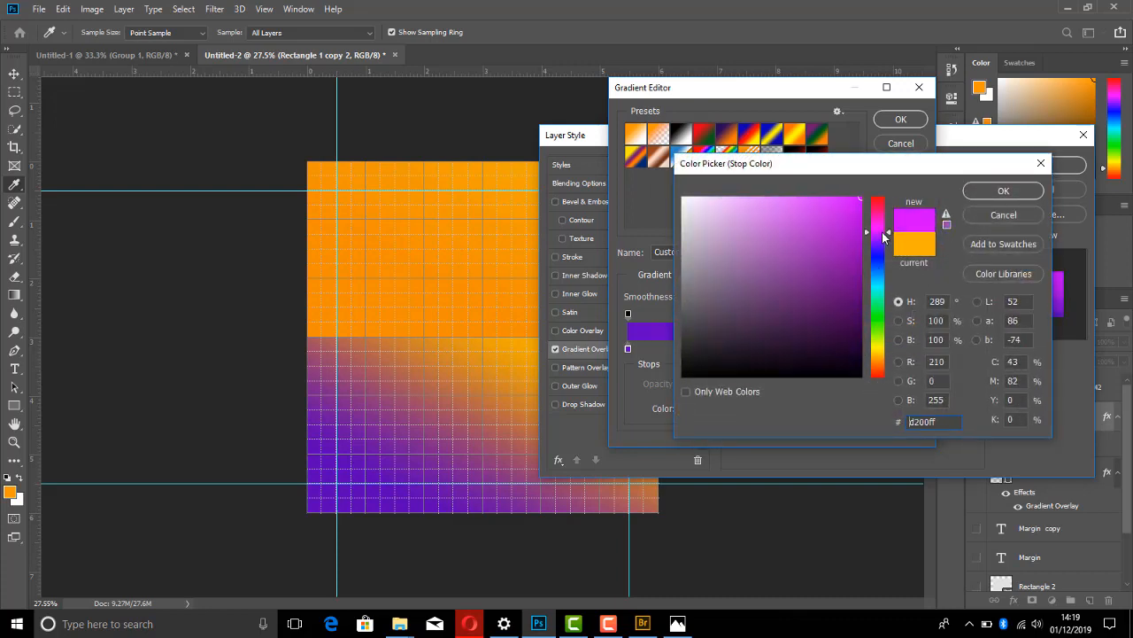
left_click(998, 192)
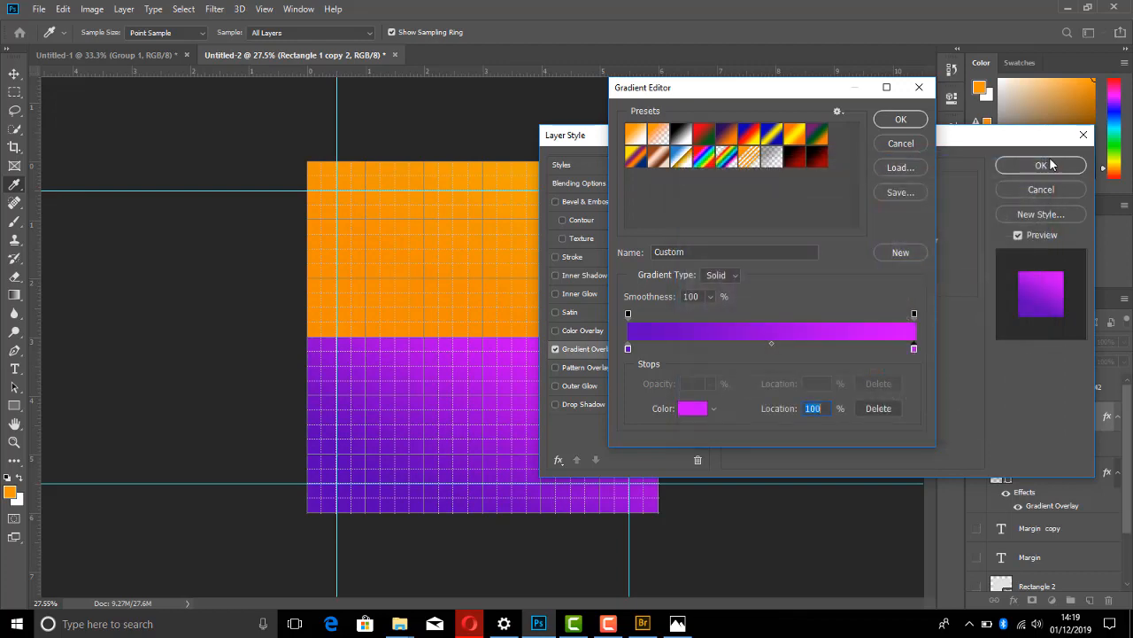
left_click(901, 118)
- Set the gradient overlay's angle to 171° and apply the layer style to the lower rectangle
left_click_drag(860, 139, 790, 137)
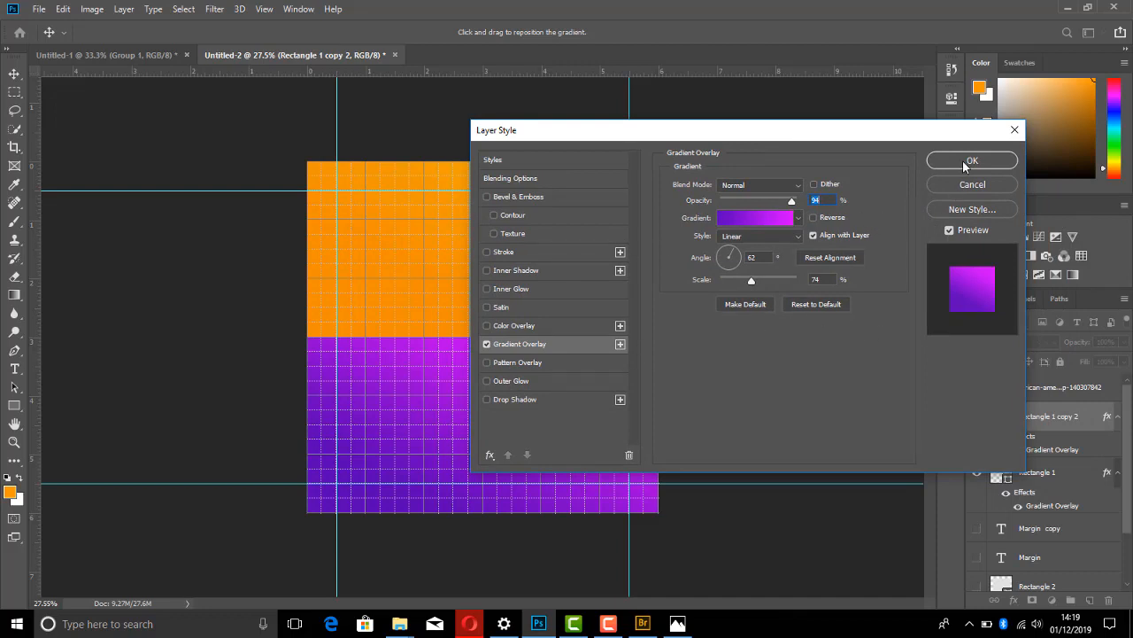
left_click_drag(680, 130, 869, 123)
left_click_drag(921, 257, 921, 270)
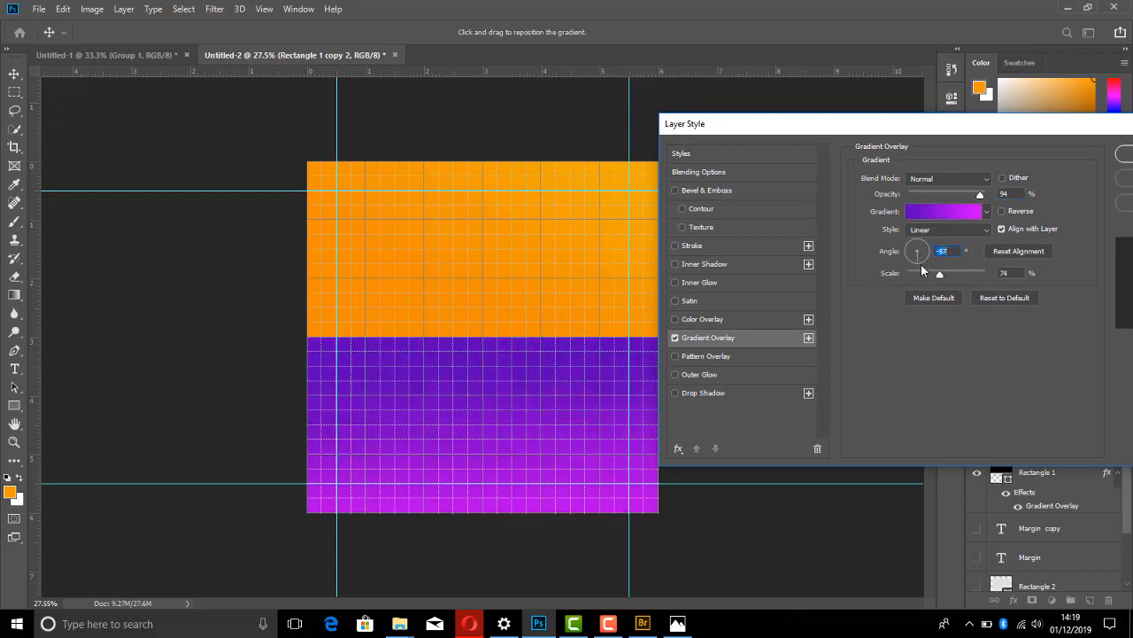
left_click(907, 250)
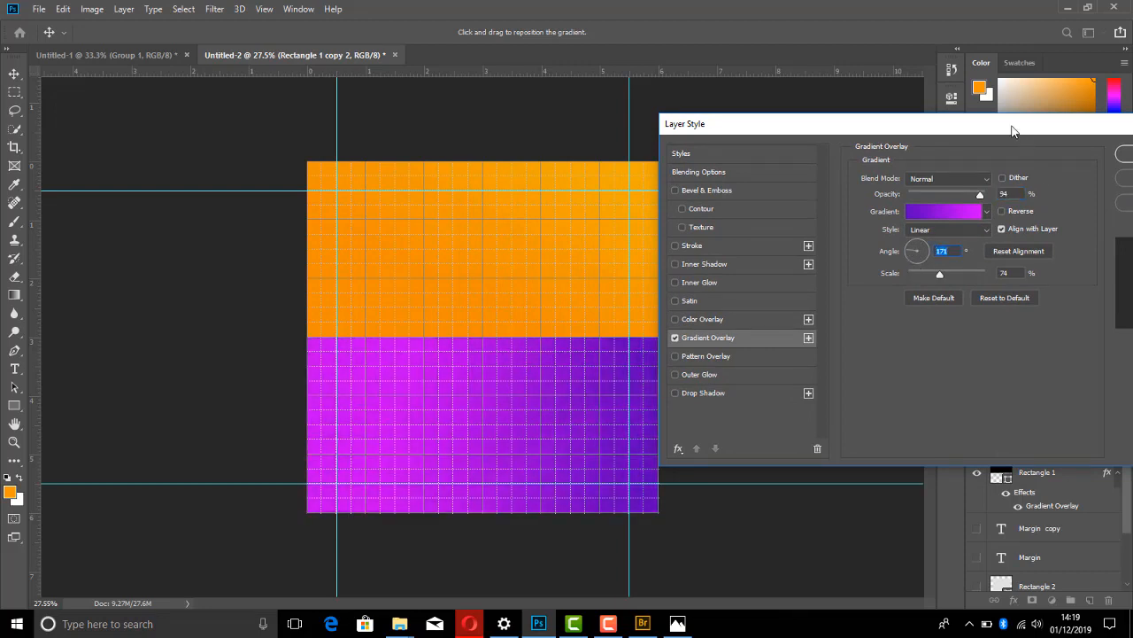
left_click_drag(1014, 131, 919, 134)
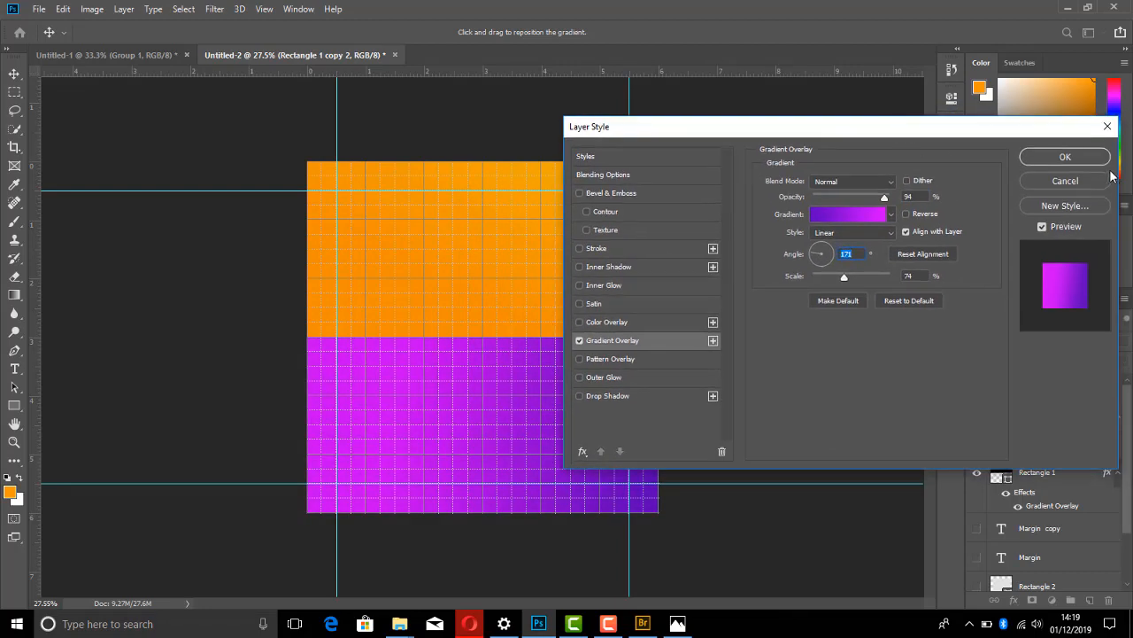
left_click(1067, 157)
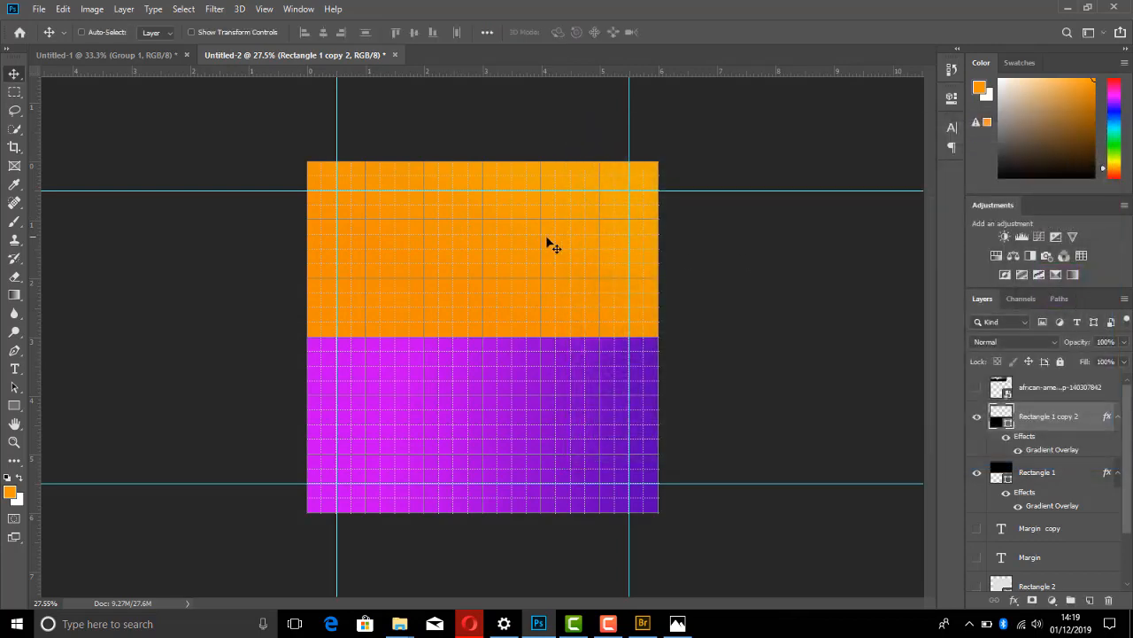
- Review the design tips about colors and elements in the Untitled-1 document, returning to Untitled-2 to compare
left_click(135, 55)
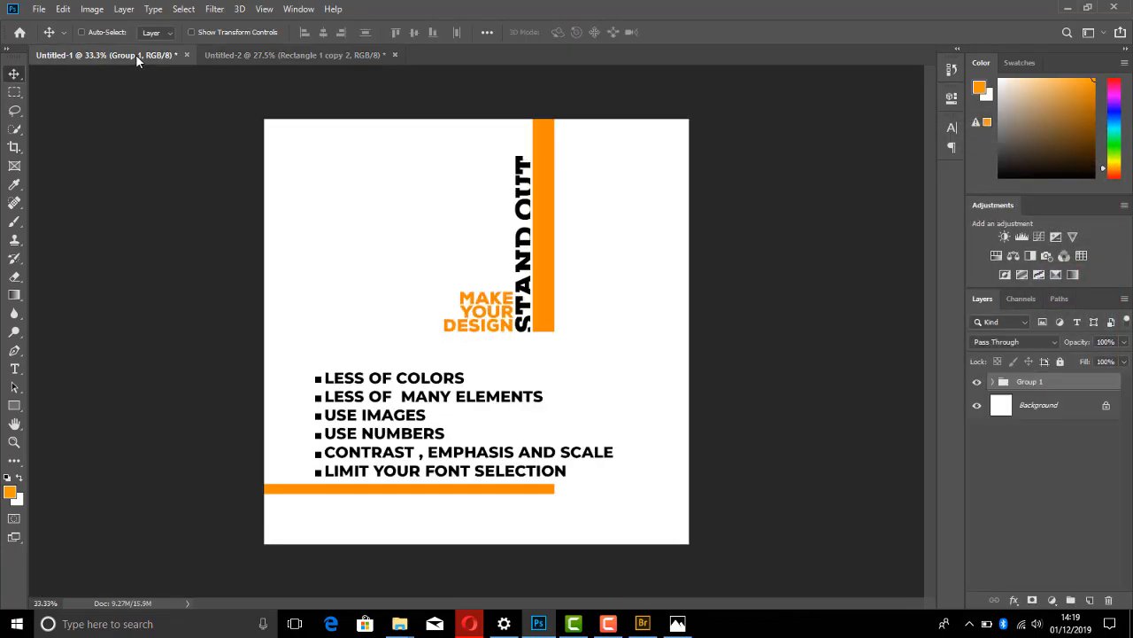
left_click(238, 56)
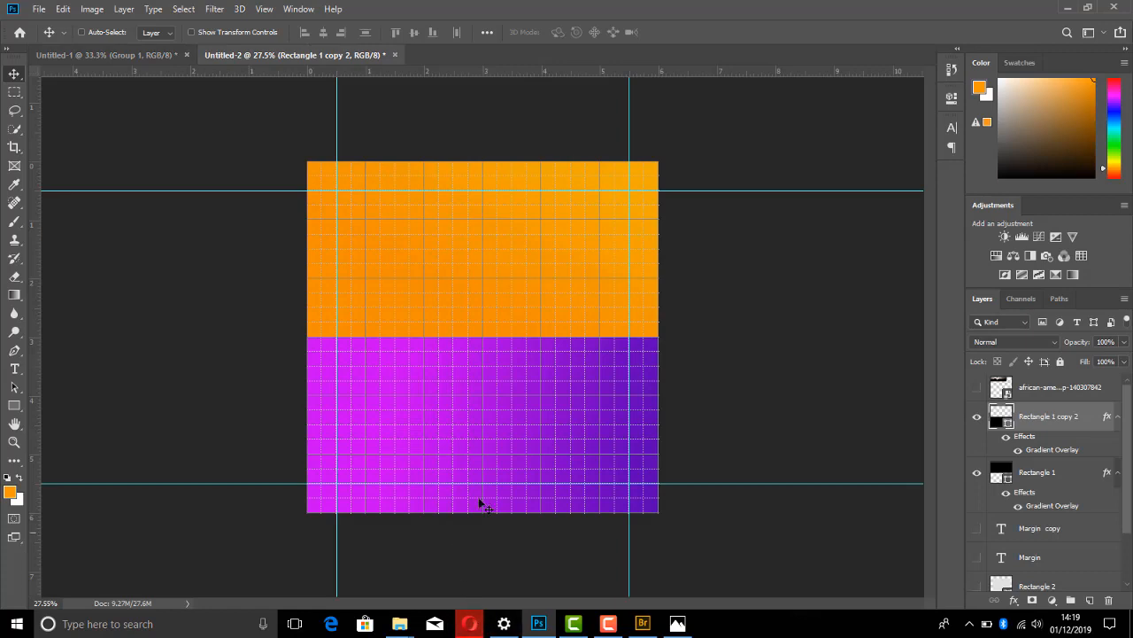
left_click(76, 48)
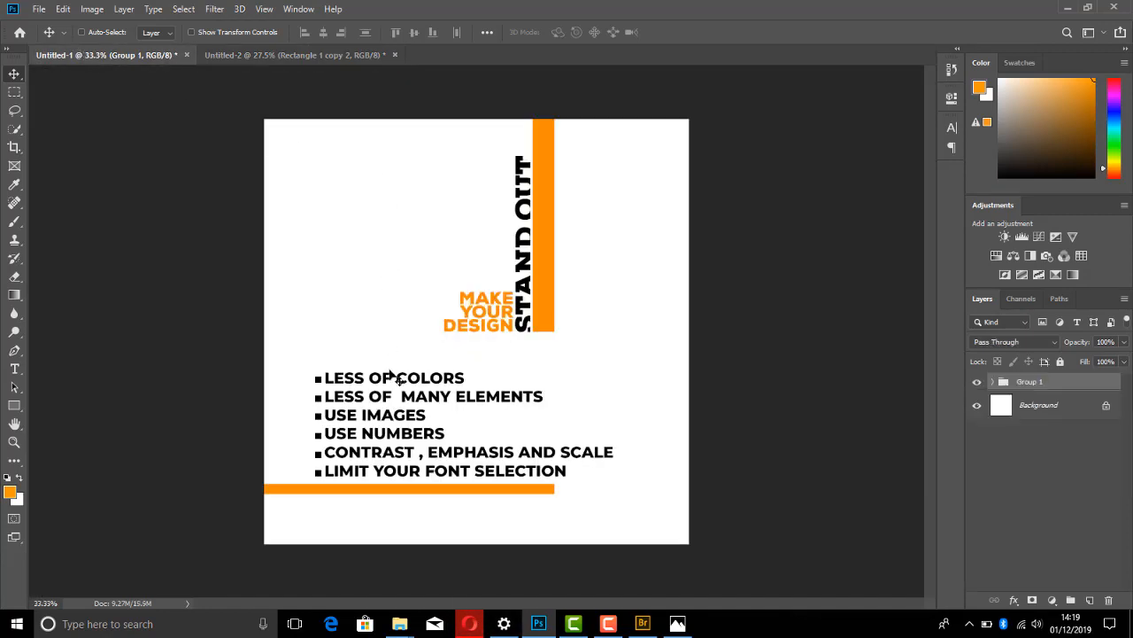
left_click(261, 55)
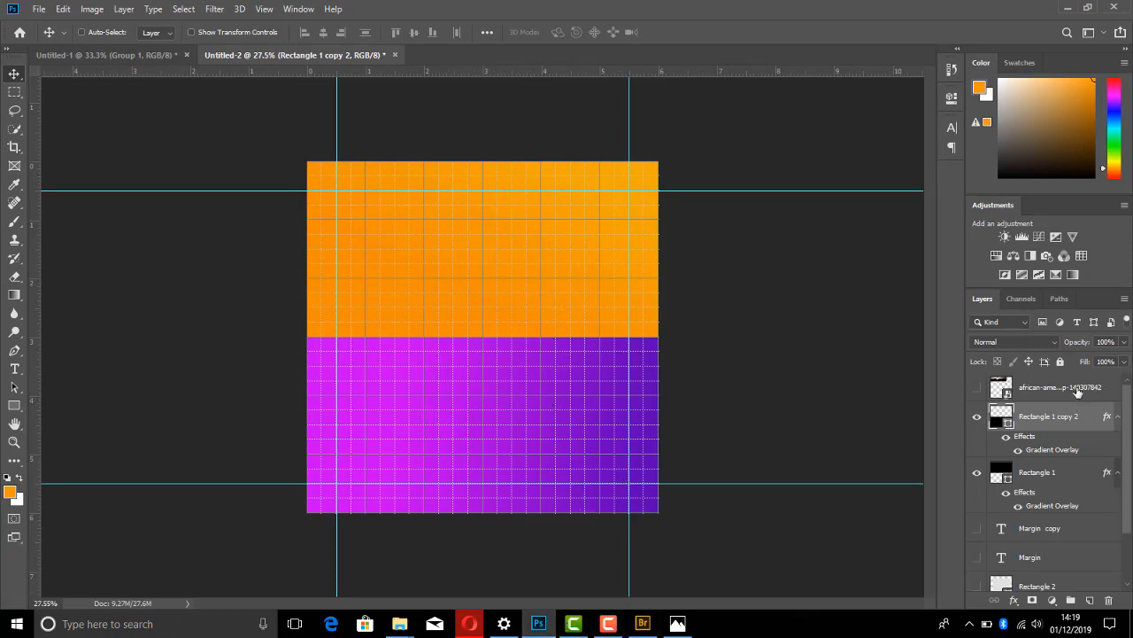
- Show the praying-hands picture layer and move the picture down over the orange upper half
left_click(977, 389)
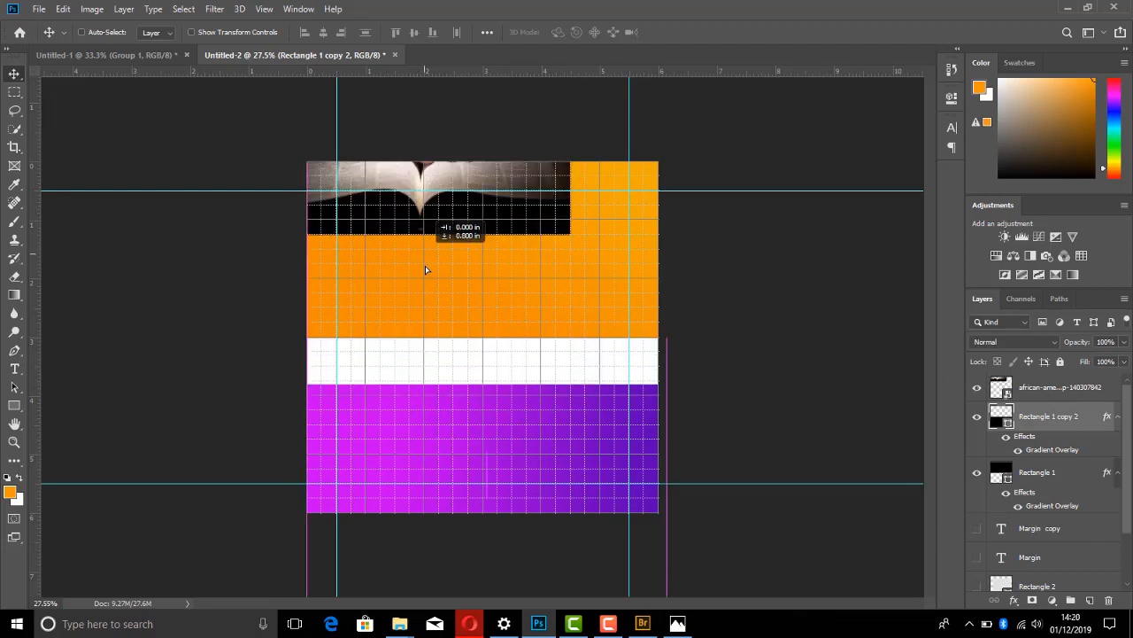
left_click(1081, 389)
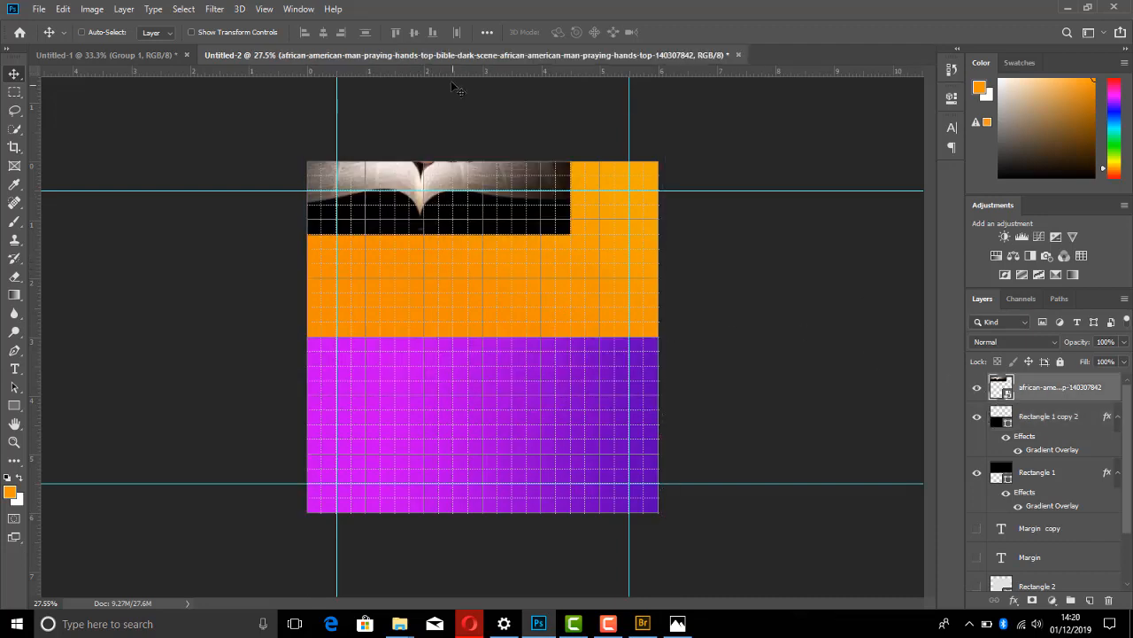
key("ctrl")
left_click_drag(531, 190, 532, 292)
left_click_drag(463, 185, 473, 183)
- Free-transform the praying-hands picture to fill the page's full width and position it against the page's top edge
key("ctrl+t")
left_click_drag(585, 222, 662, 218)
key("Return")
left_click_drag(572, 197, 611, 225)
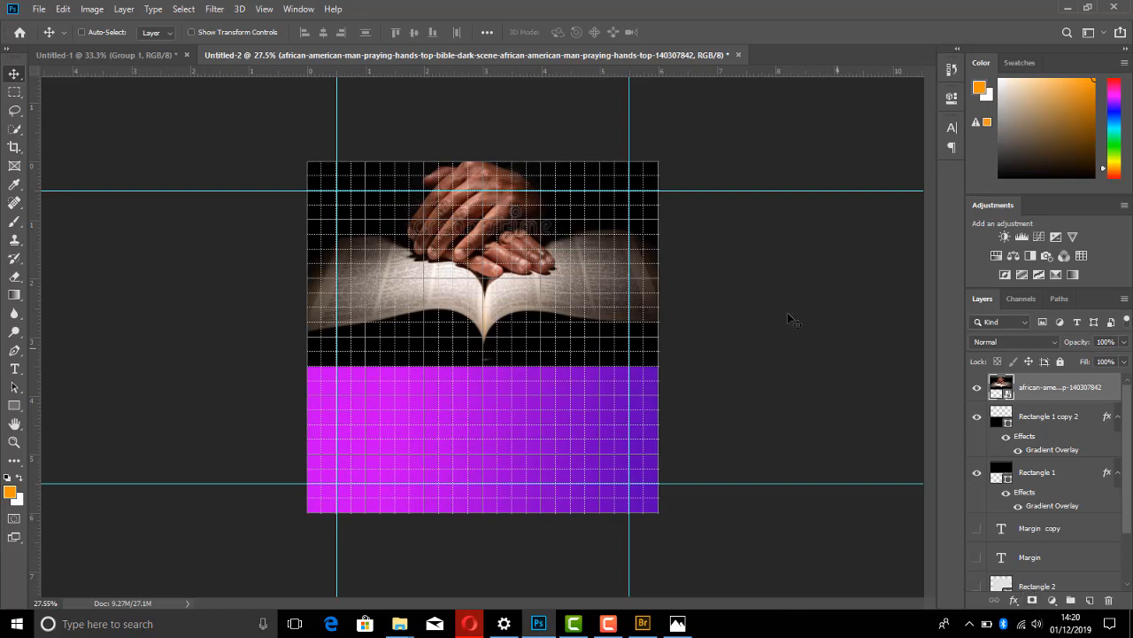
- Add a layer mask to the praying-hands picture and set the soft Brush tool's size to 84 px
left_click(1031, 600)
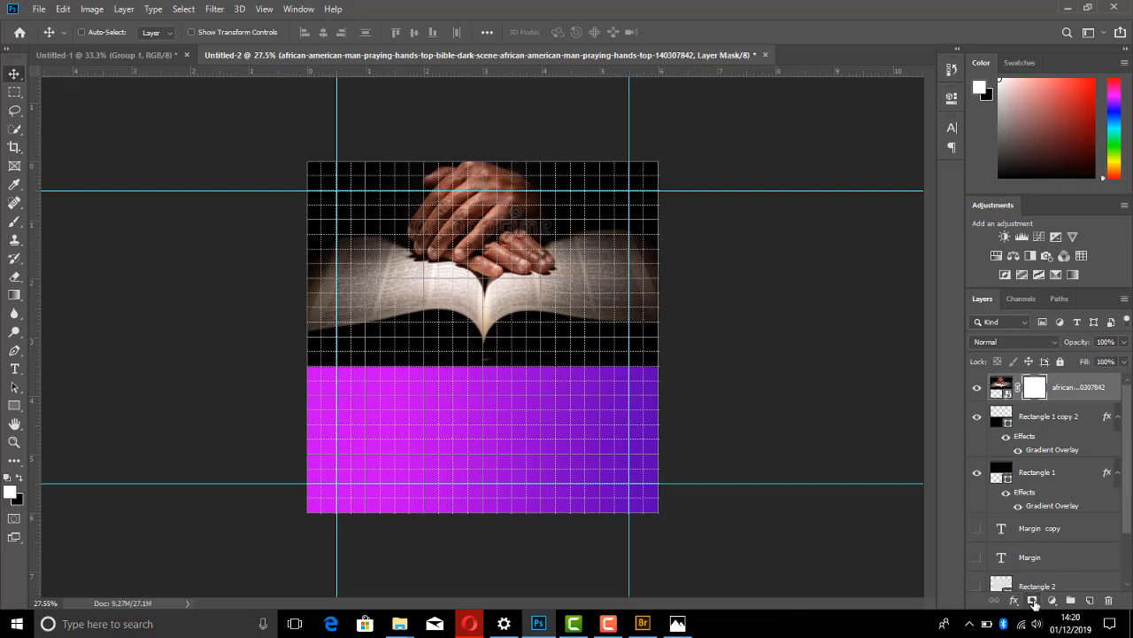
left_click(15, 222)
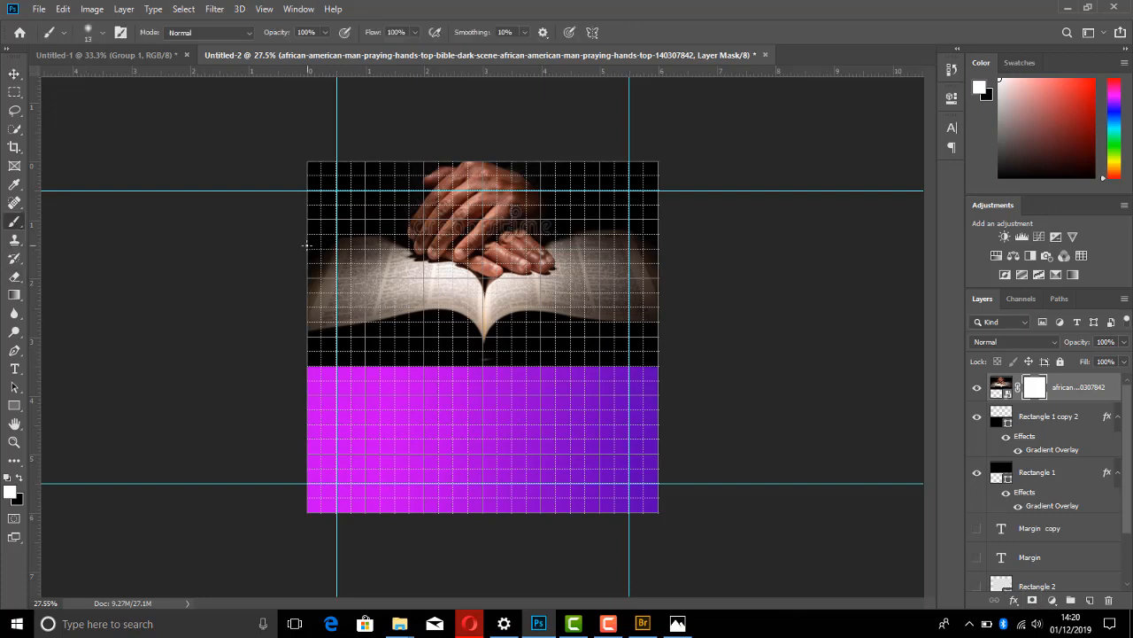
left_click(102, 33)
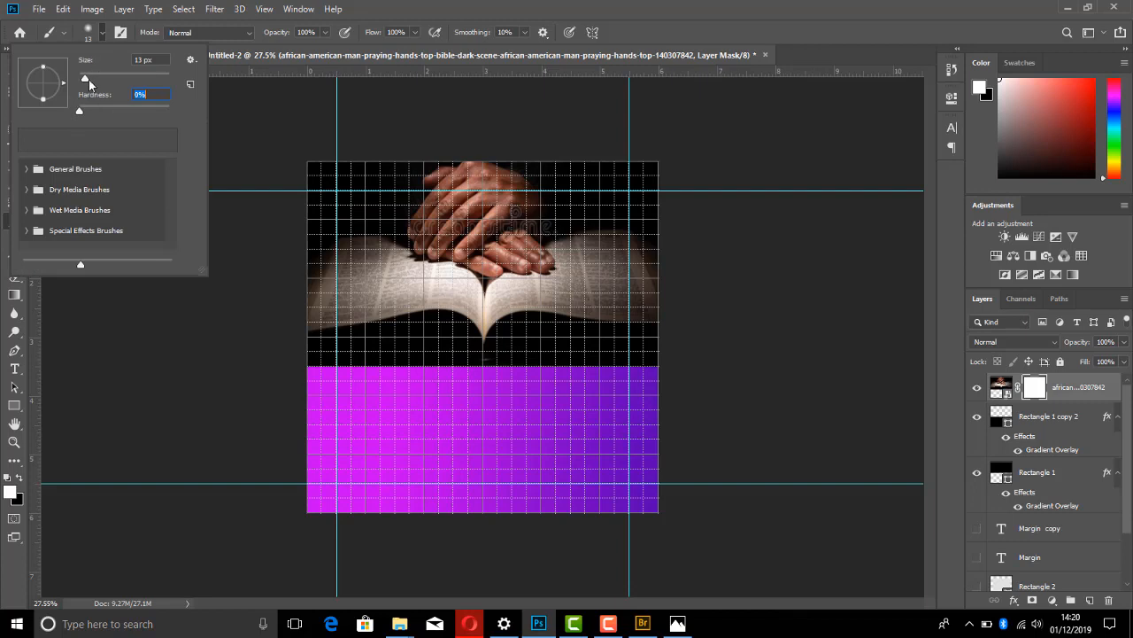
left_click_drag(85, 78, 106, 80)
left_click(463, 6)
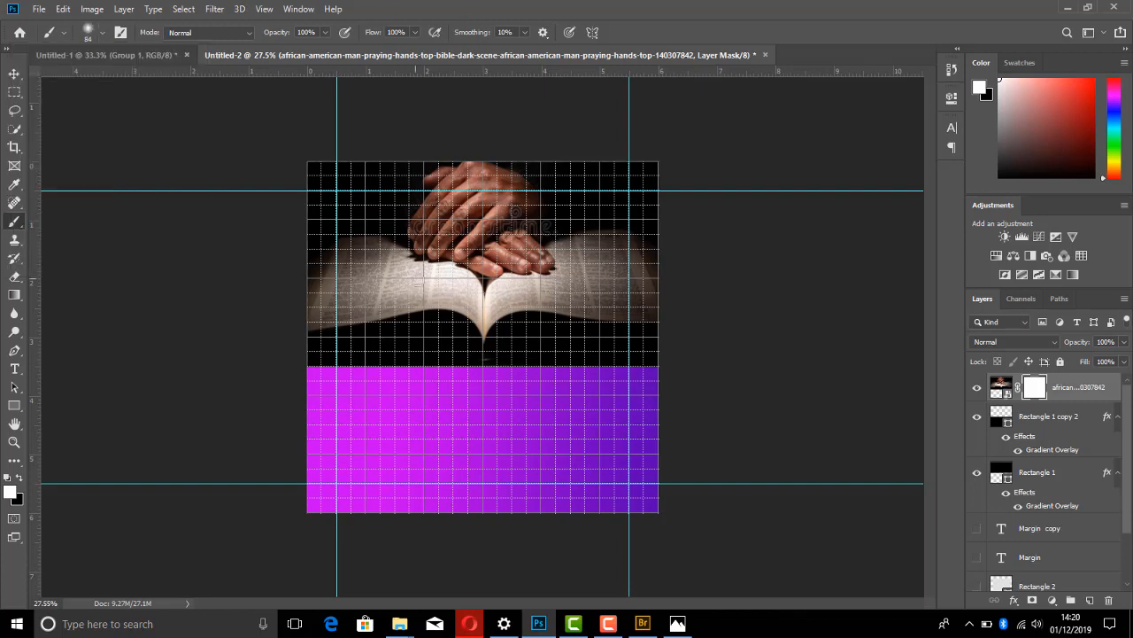
- Enlarge the brush to 1100 px and make black the foreground colour for painting on the mask
key("bracketright")
key("bracketright")
key("bracketright")
key("bracketright")
key("bracketright")
key("bracketright")
key("bracketright")
key("bracketright")
key("bracketright")
key("bracketright")
key("bracketright")
key("bracketright")
key("bracketright")
key("bracketright")
key("bracketright")
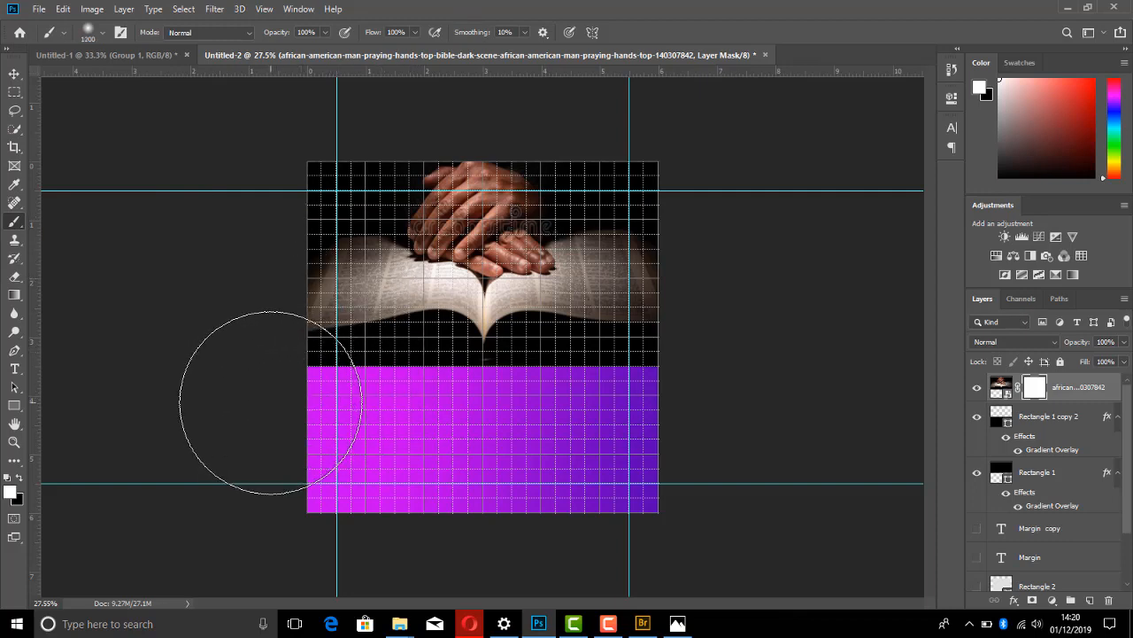
key("bracketleft")
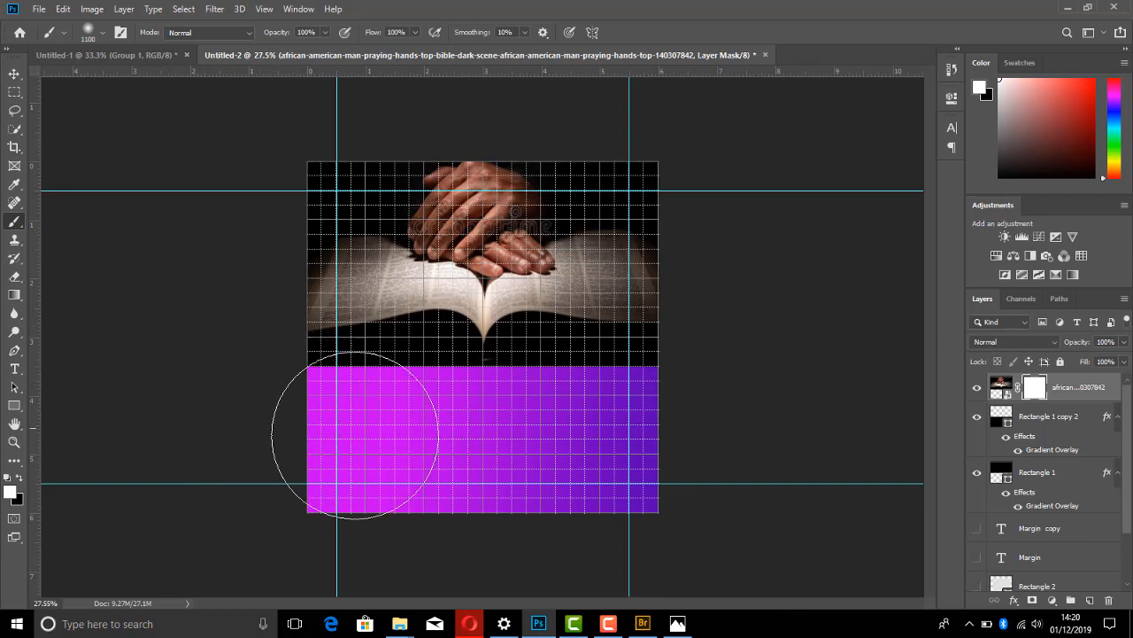
key("x")
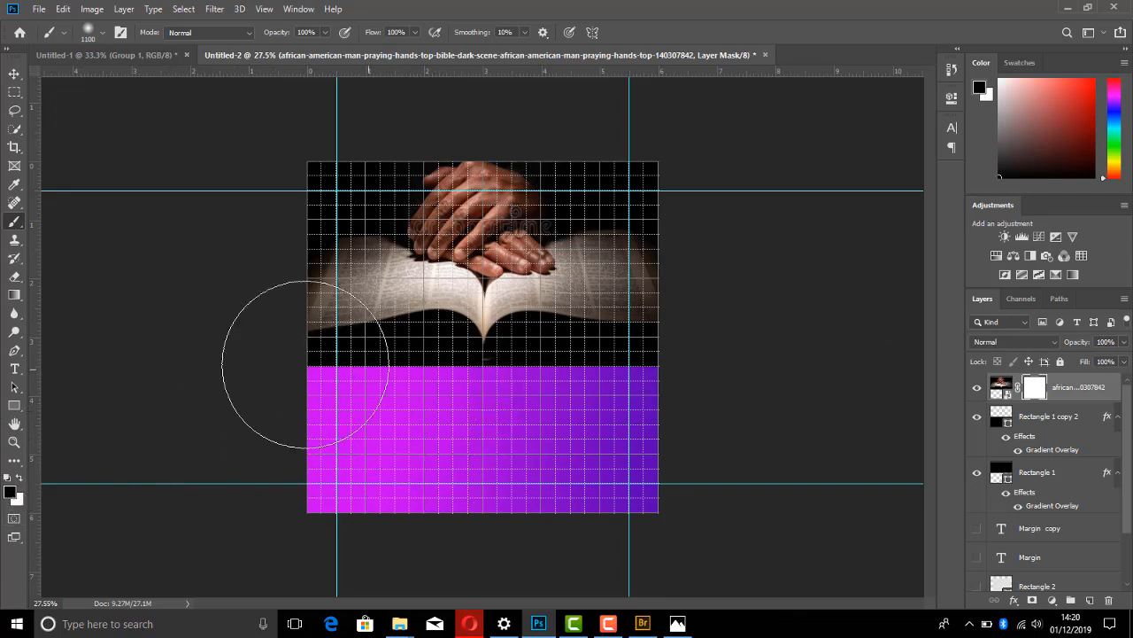
- Paint black on the mask along the picture's bottom, sides and top to fade its edges into the orange gradient
left_click_drag(375, 405, 696, 404)
left_click_drag(535, 420, 301, 416)
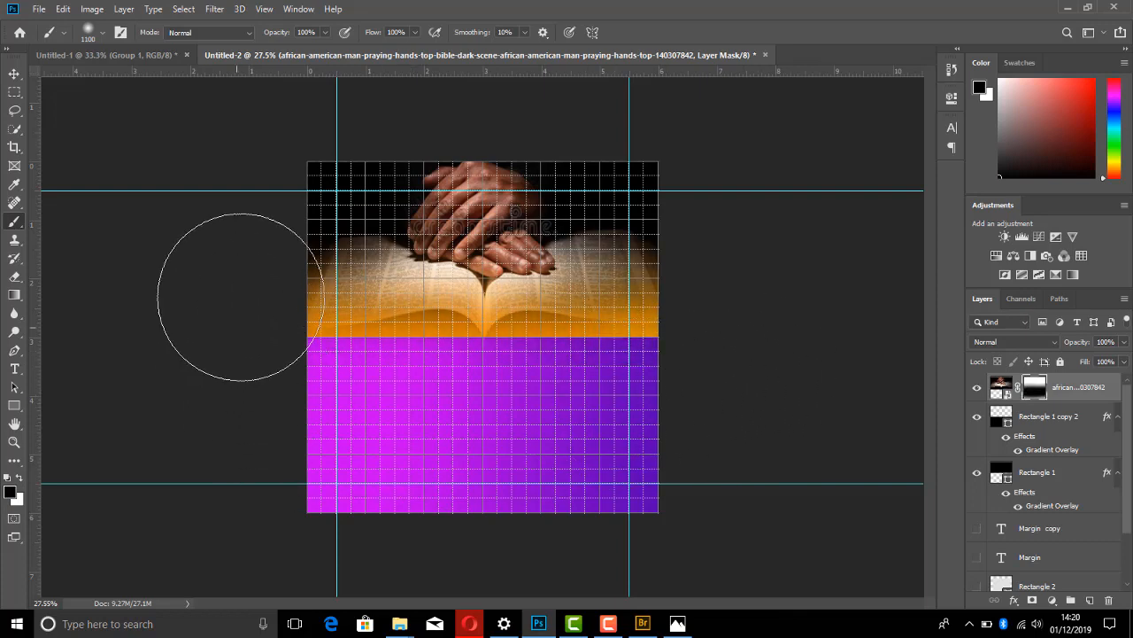
left_click_drag(240, 292, 263, 130)
mouse_move(716, 306)
left_mouse_down()
mouse_move(729, 178)
mouse_move(687, 102)
mouse_move(541, 84)
mouse_move(261, 94)
left_mouse_up()
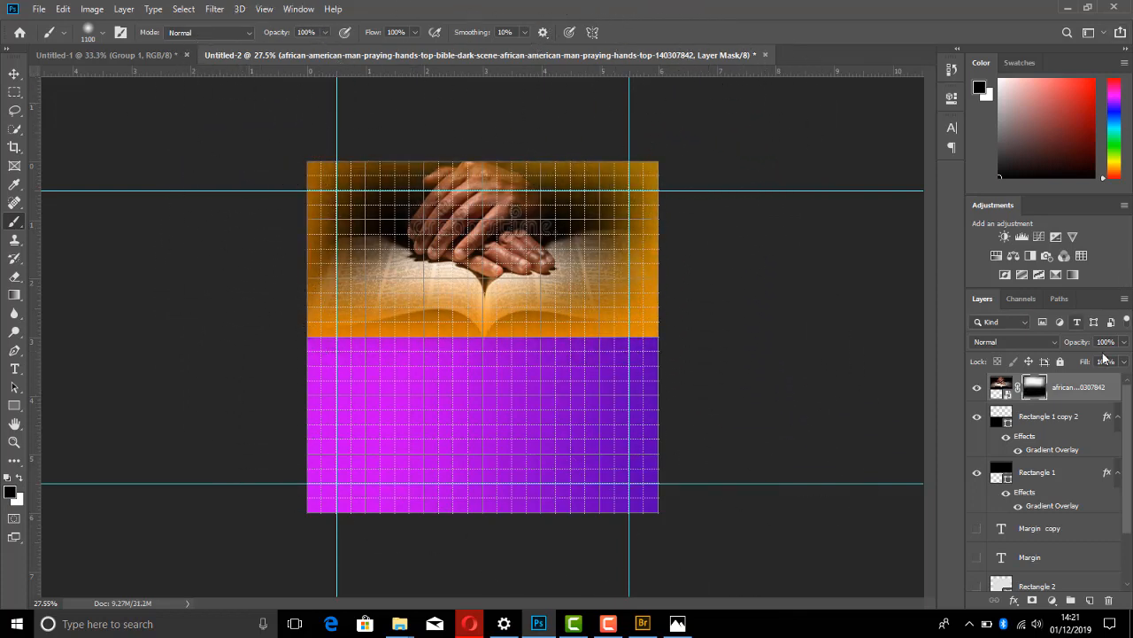
- Lower the praying-hands layer's opacity to 58% and nudge the picture slightly upward with the Move tool
left_click_drag(1088, 343, 1073, 348)
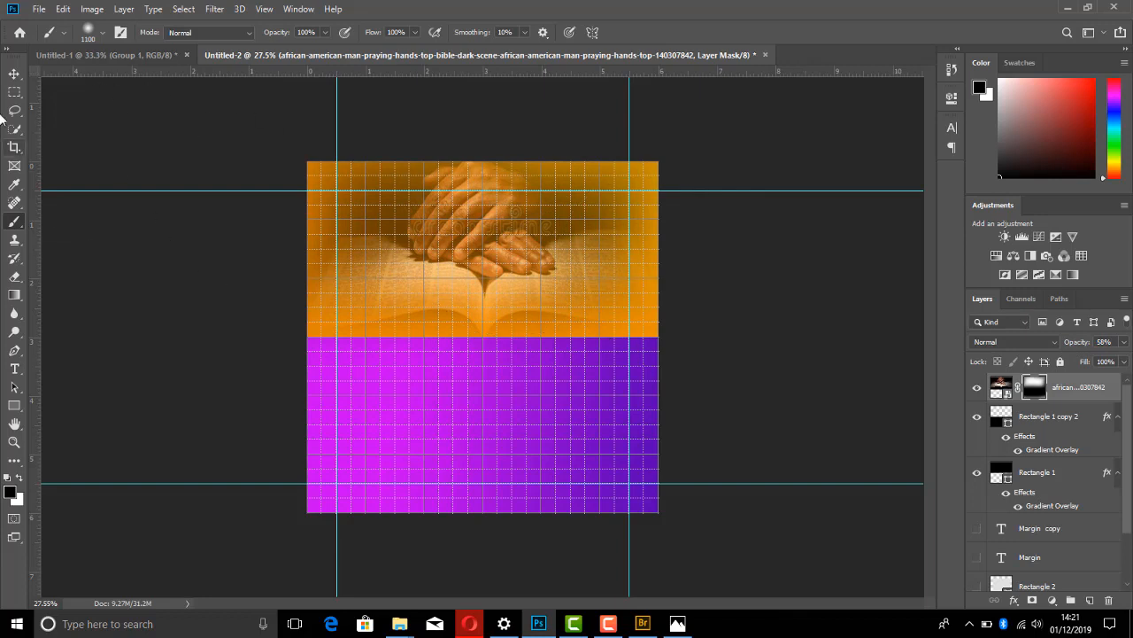
left_click(14, 74)
left_click_drag(500, 251, 501, 254)
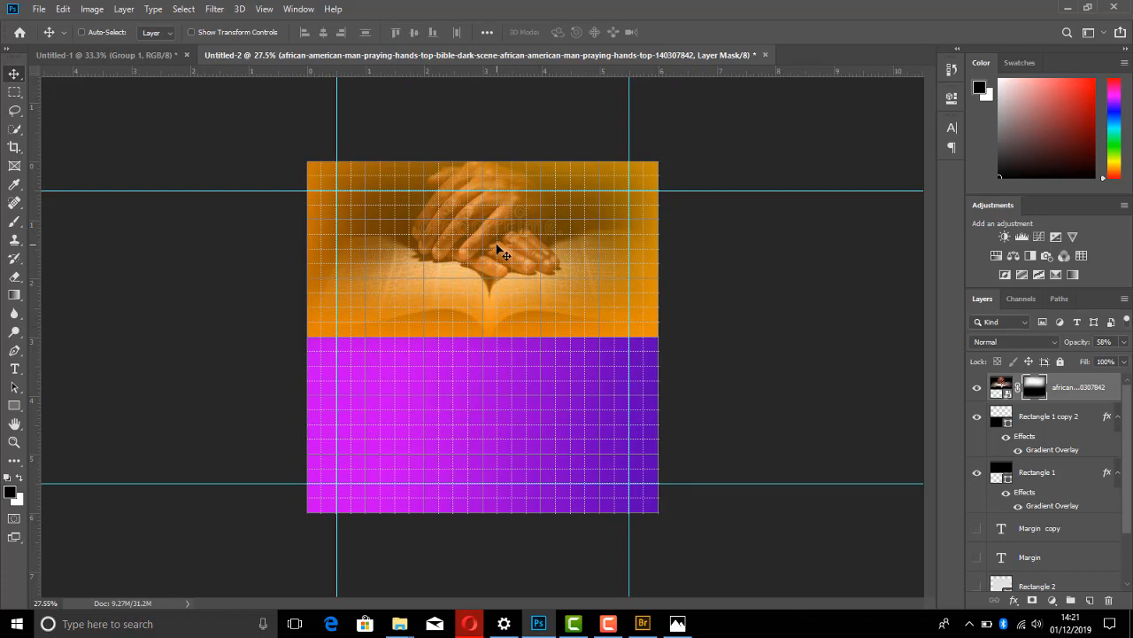
mouse_move(496, 247)
left_mouse_down()
mouse_move(598, 247)
mouse_move(378, 264)
mouse_move(505, 234)
left_mouse_up()
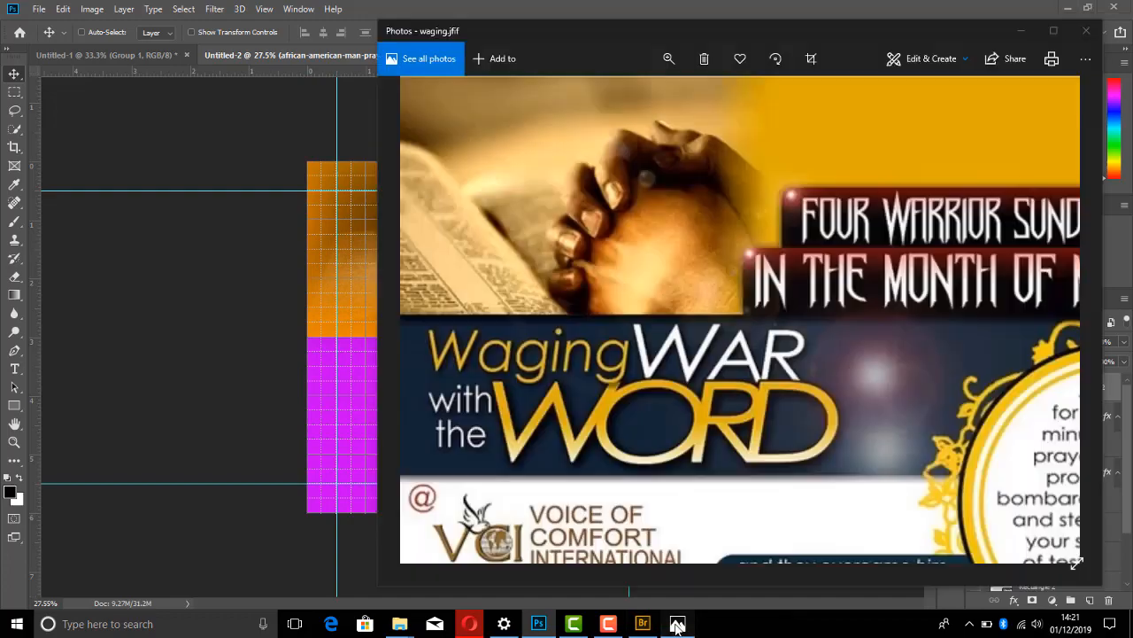
- Switch to the waging flyer in Photos to compare its picture and layout, and return to Photoshop
left_click(678, 623)
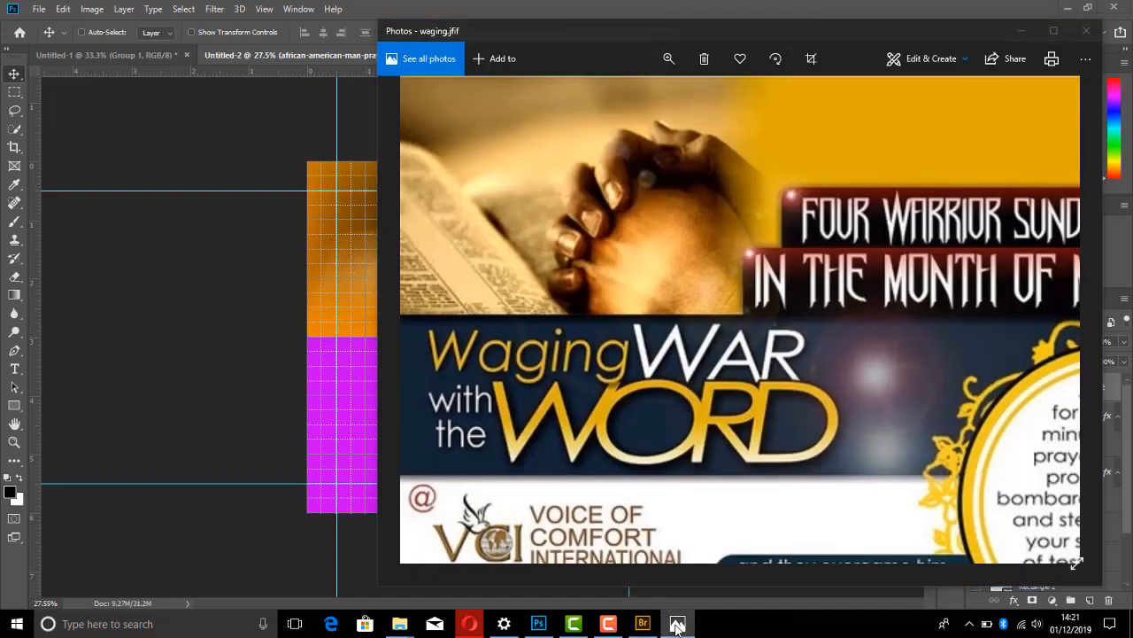
left_click(677, 623)
left_click(677, 623)
left_click(677, 623)
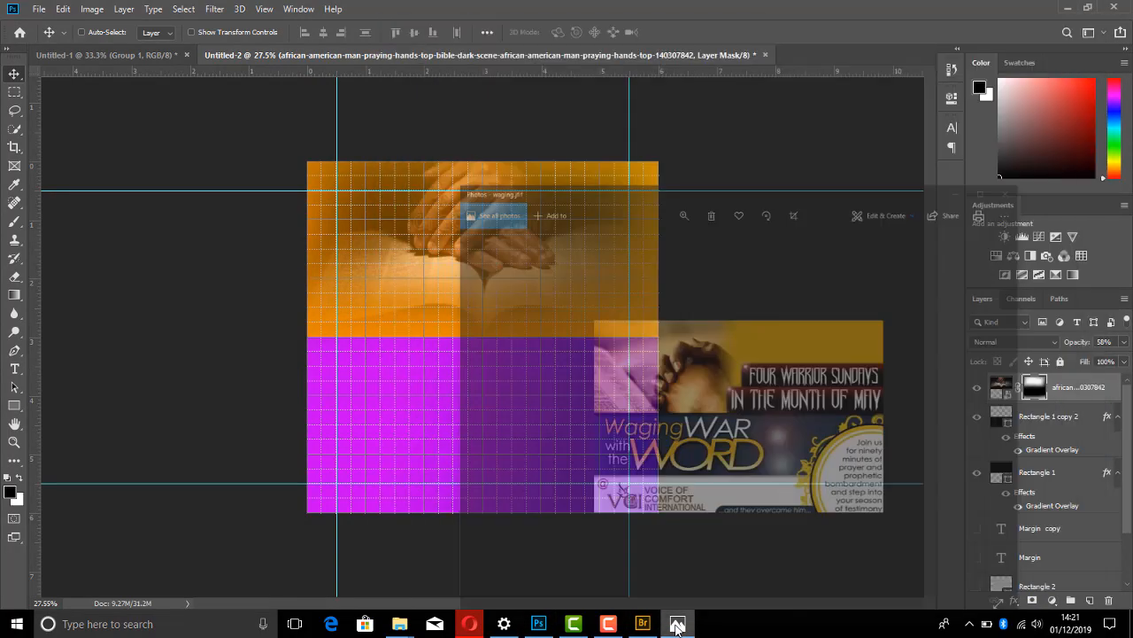
left_click(677, 624)
left_click(677, 623)
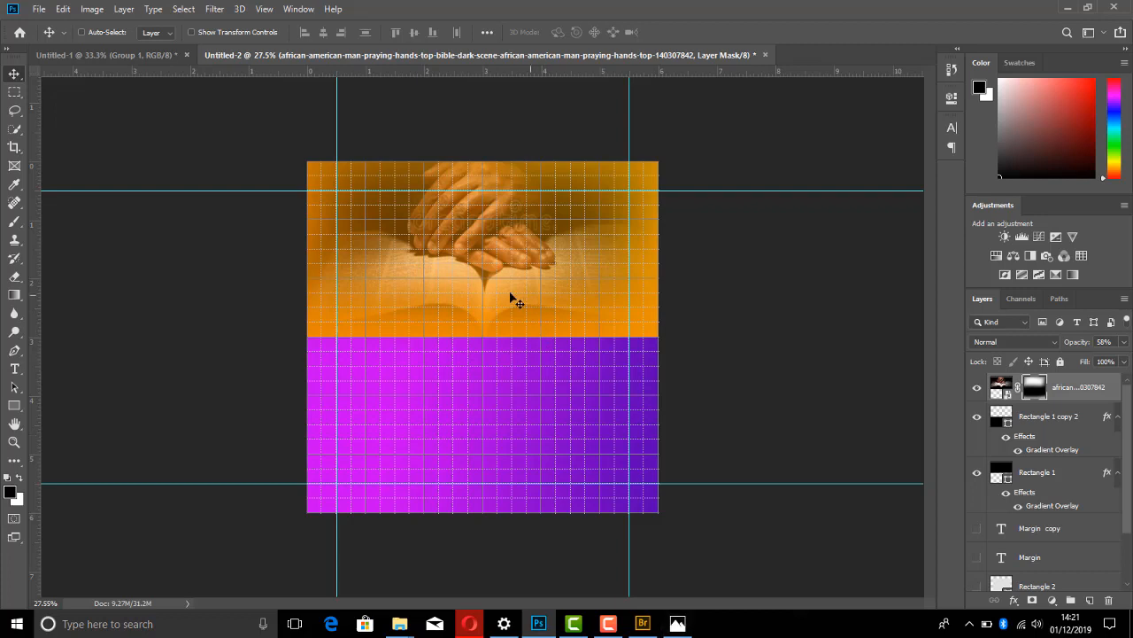
- Move the praying-hands picture toward the canvas's upper-left corner and paint black on its mask to fade the picture's right edge
left_click_drag(516, 301, 415, 239)
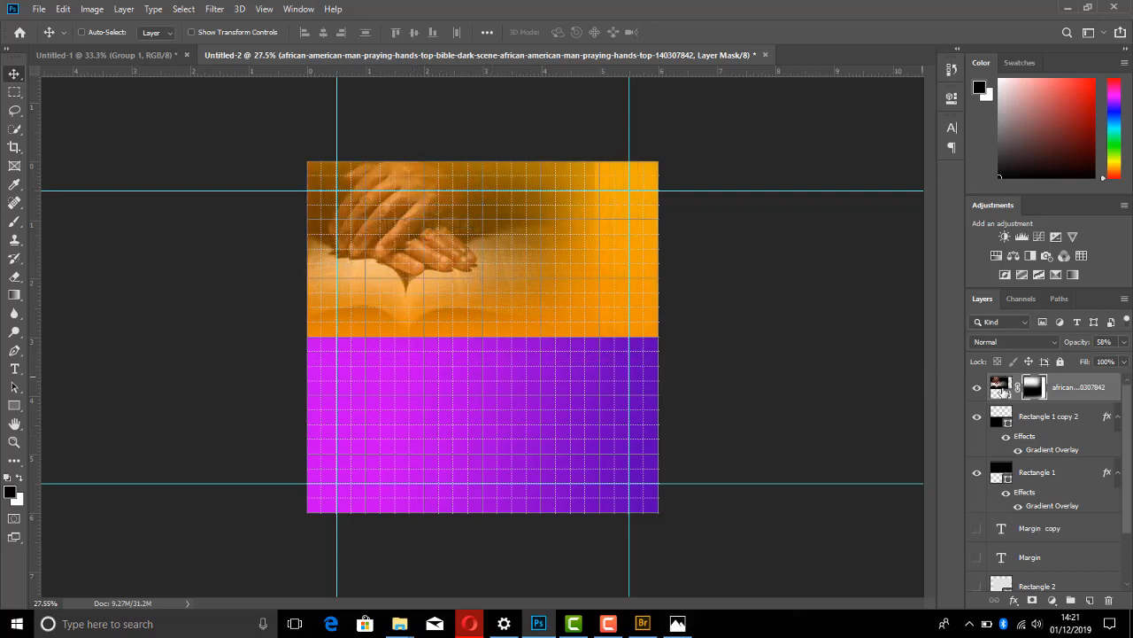
left_click(14, 221)
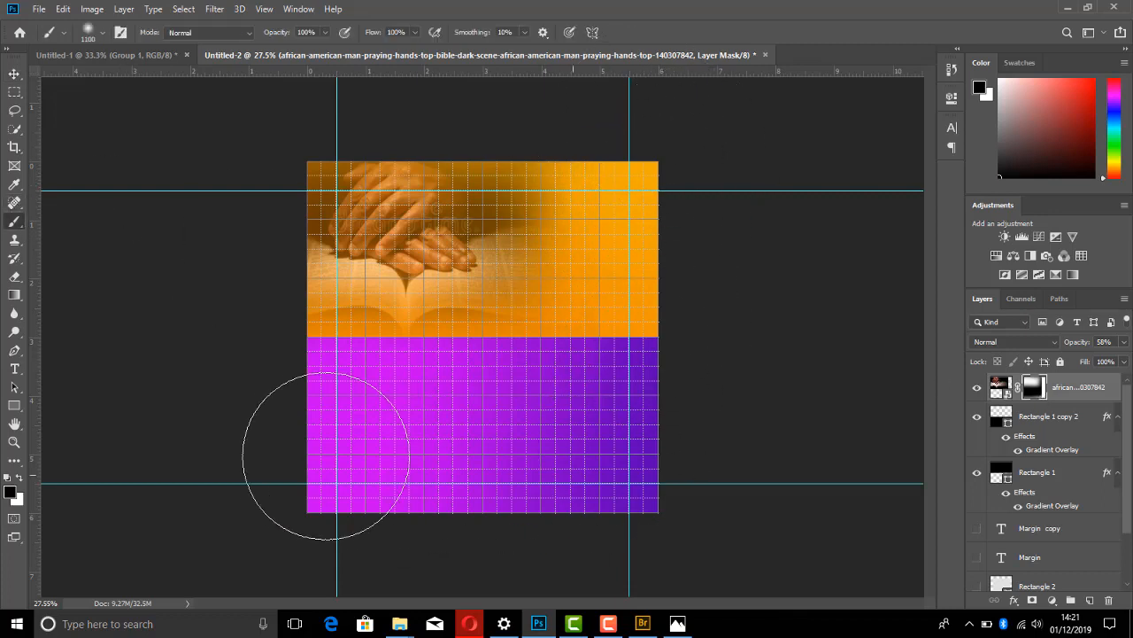
left_click(14, 74)
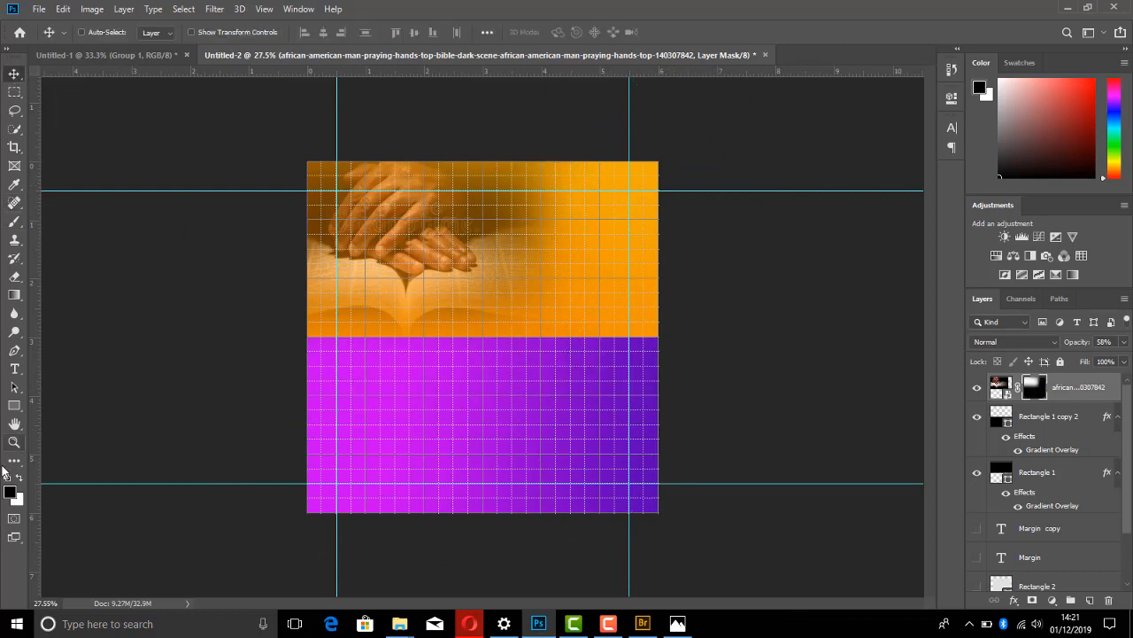
- Check the bars on the waging flyer in Photos, then draw an 825 × 150 px rectangle against the right margin in the orange half
left_click(14, 405)
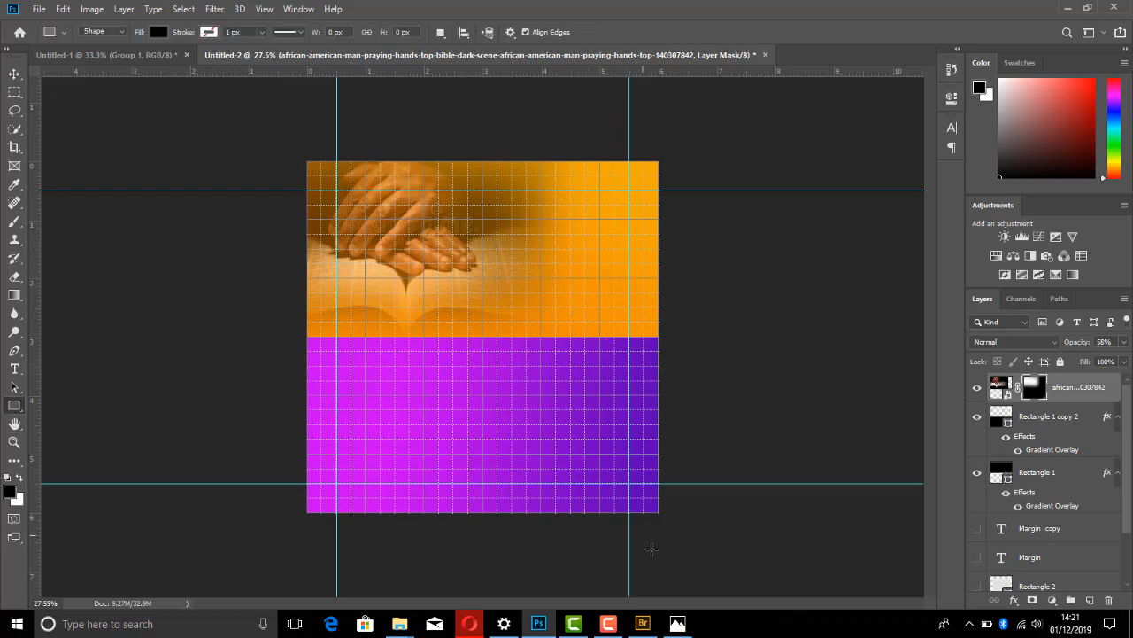
left_click(677, 624)
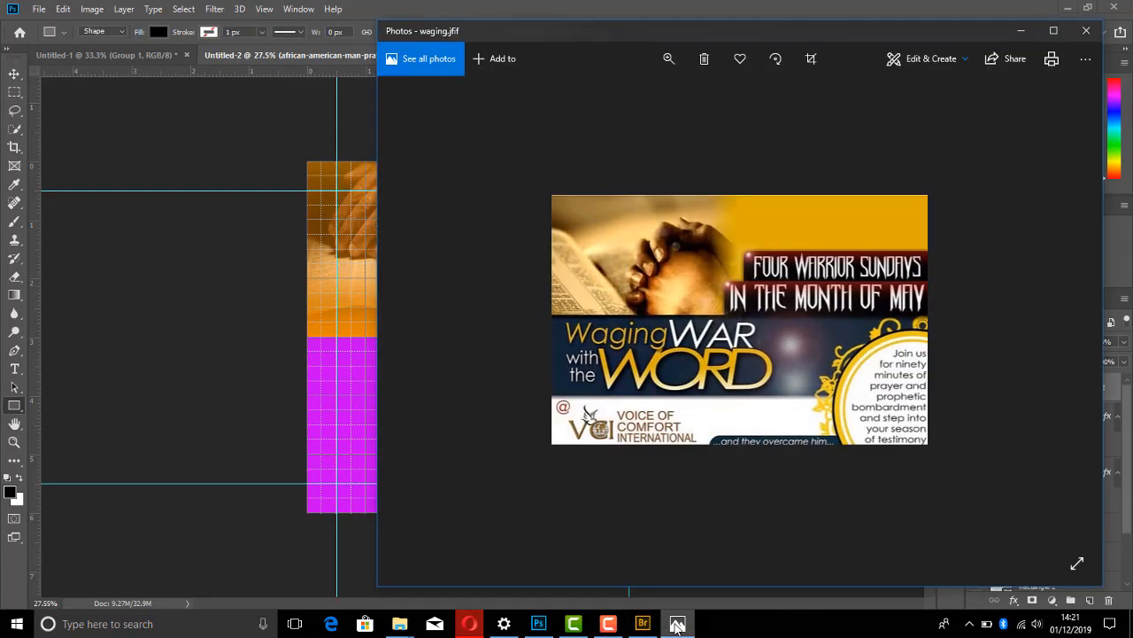
left_click(677, 623)
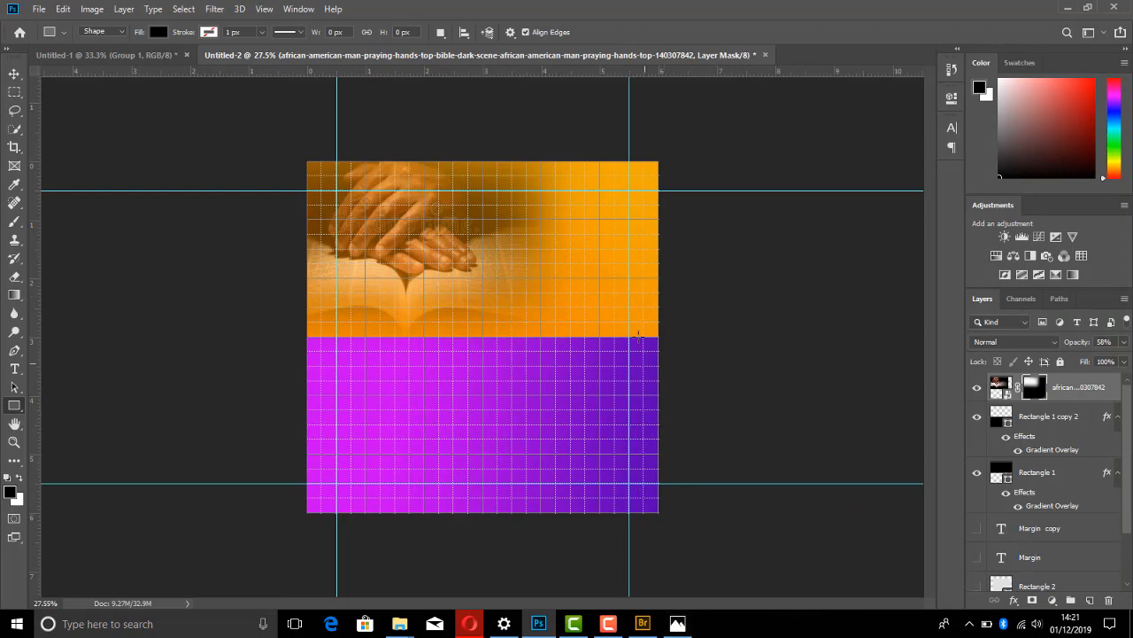
left_click_drag(629, 278, 471, 307)
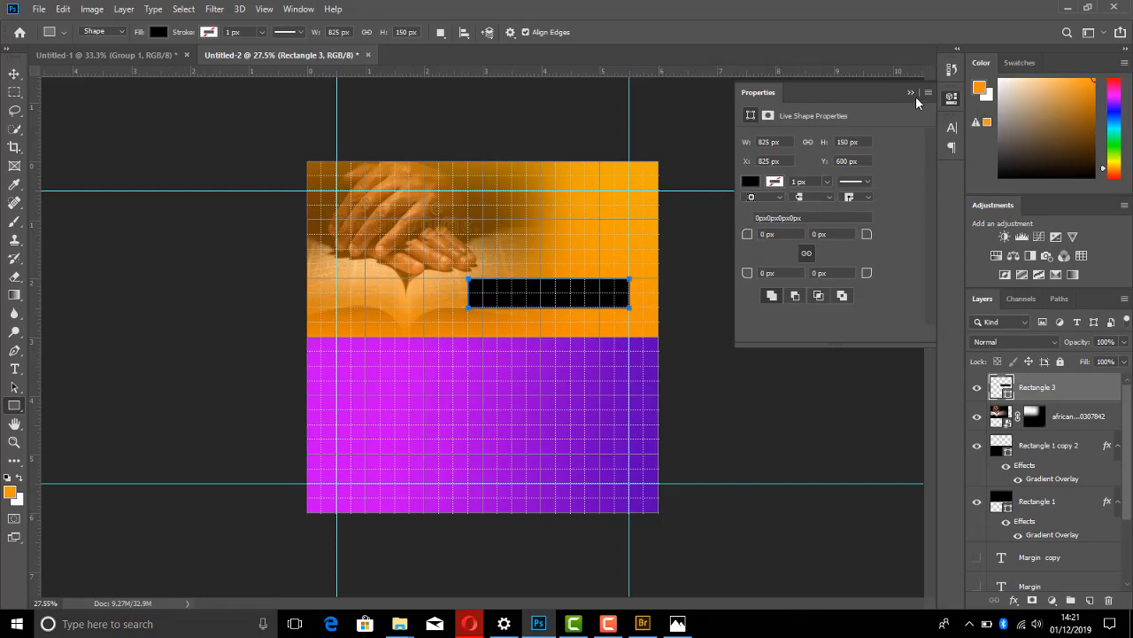
- Fill the new rectangle with the dark purple #6700ba sampled from the lower gradient
left_click(749, 183)
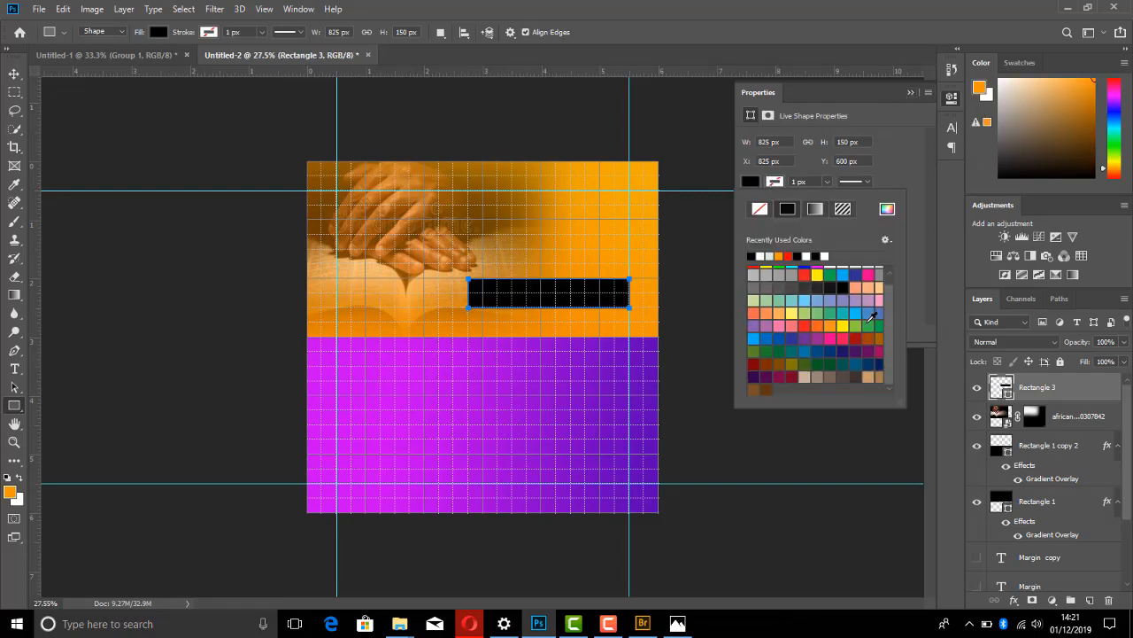
left_click(887, 210)
left_click(448, 428)
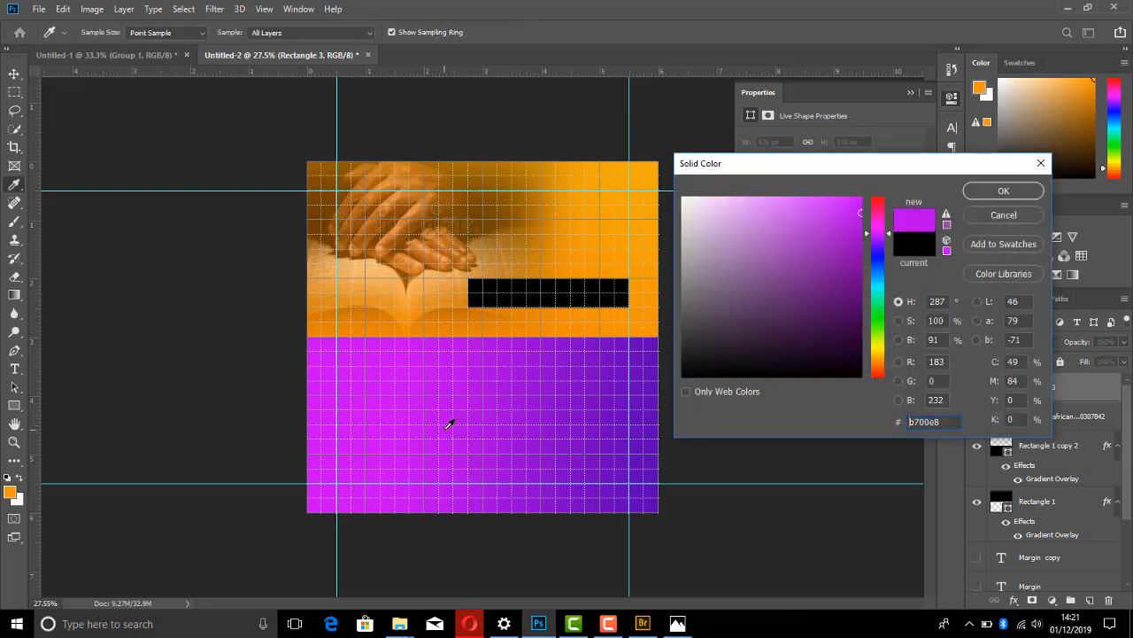
left_click(622, 405)
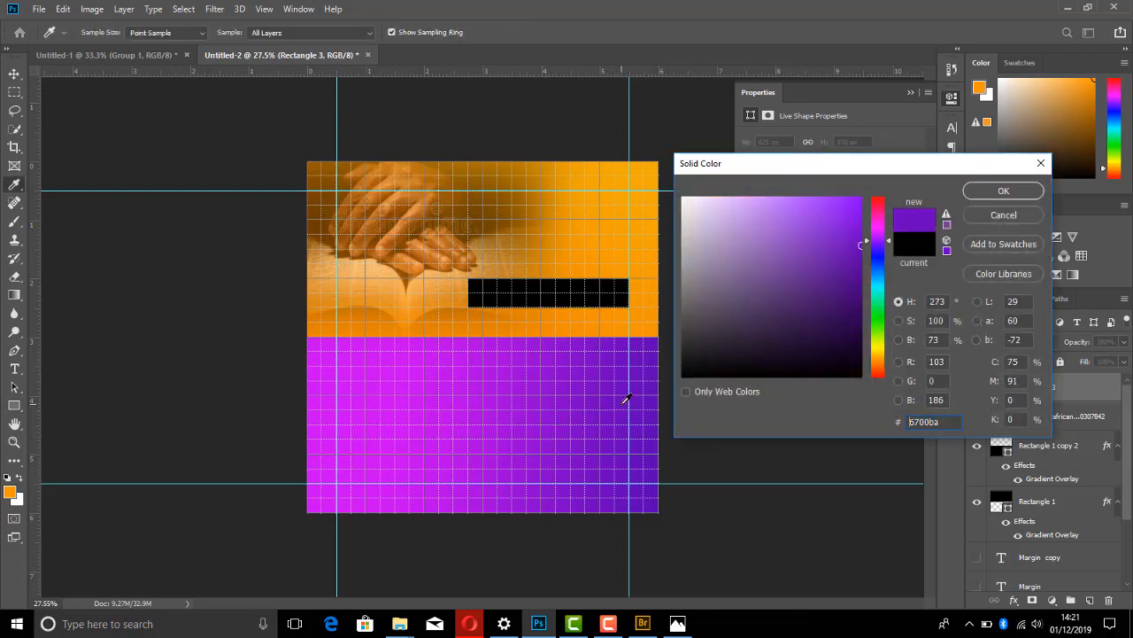
left_click(1004, 190)
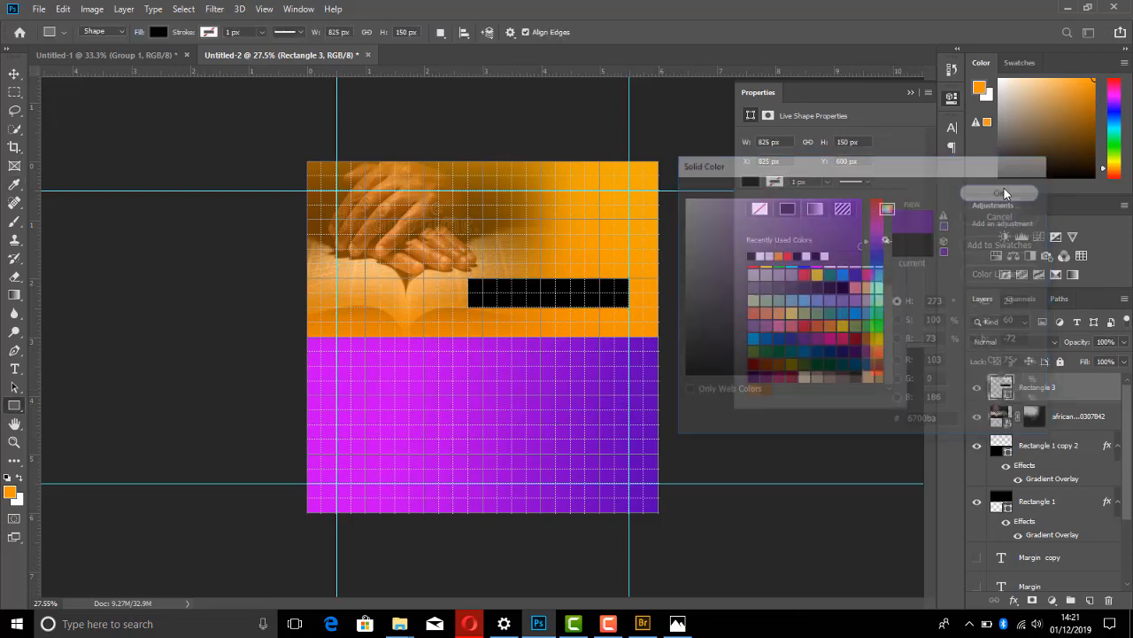
- Duplicate the purple bar above the original, check the flyer's bars in Photos, and raise the copy to leave a narrow gap between them
left_click(15, 73)
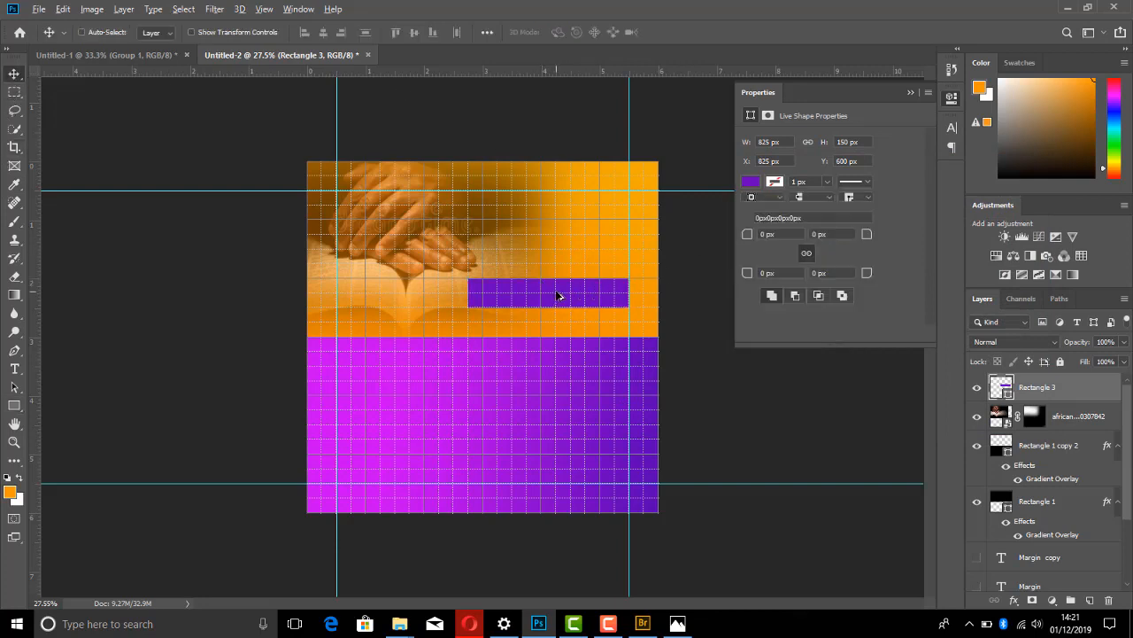
left_click_drag(558, 295, 559, 261)
left_click(677, 624)
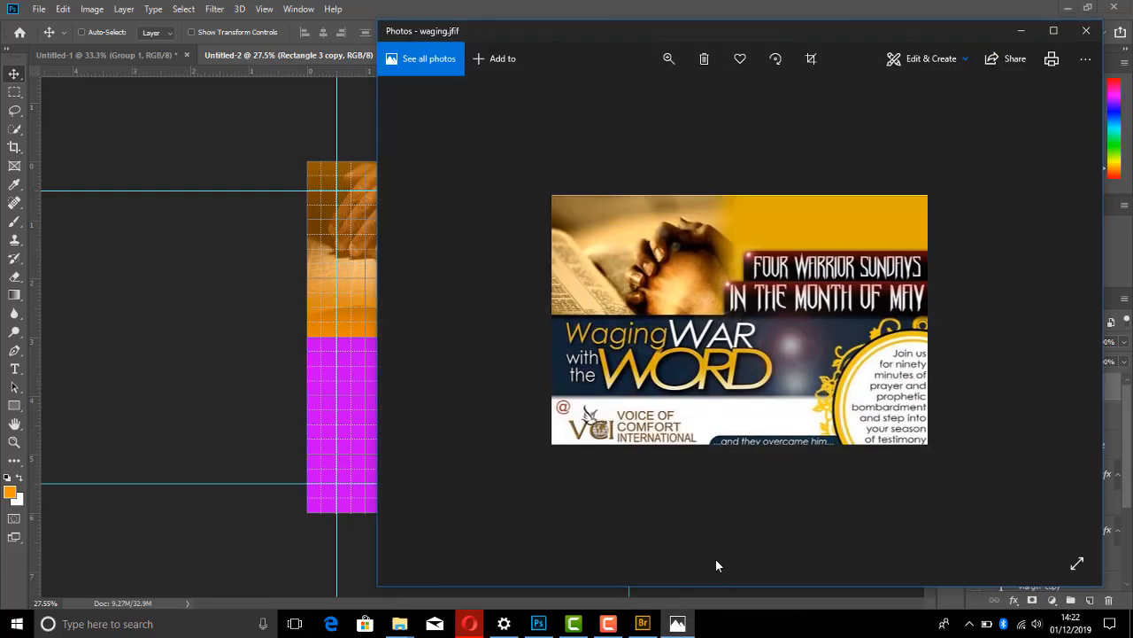
left_click(678, 623)
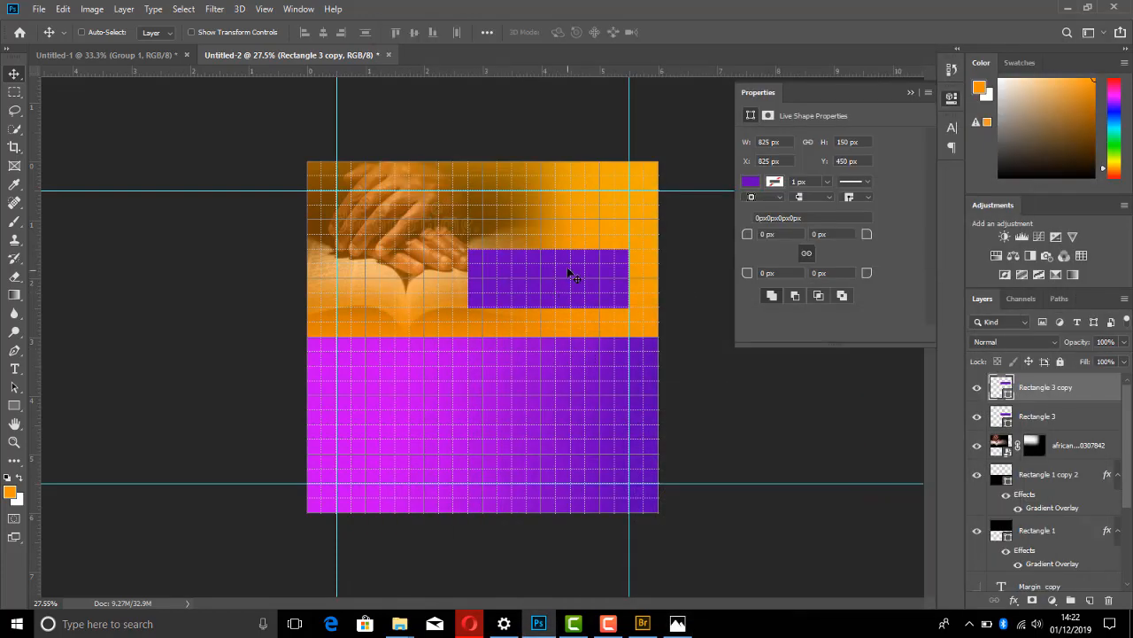
left_click_drag(561, 261, 567, 255)
key("ctrl")
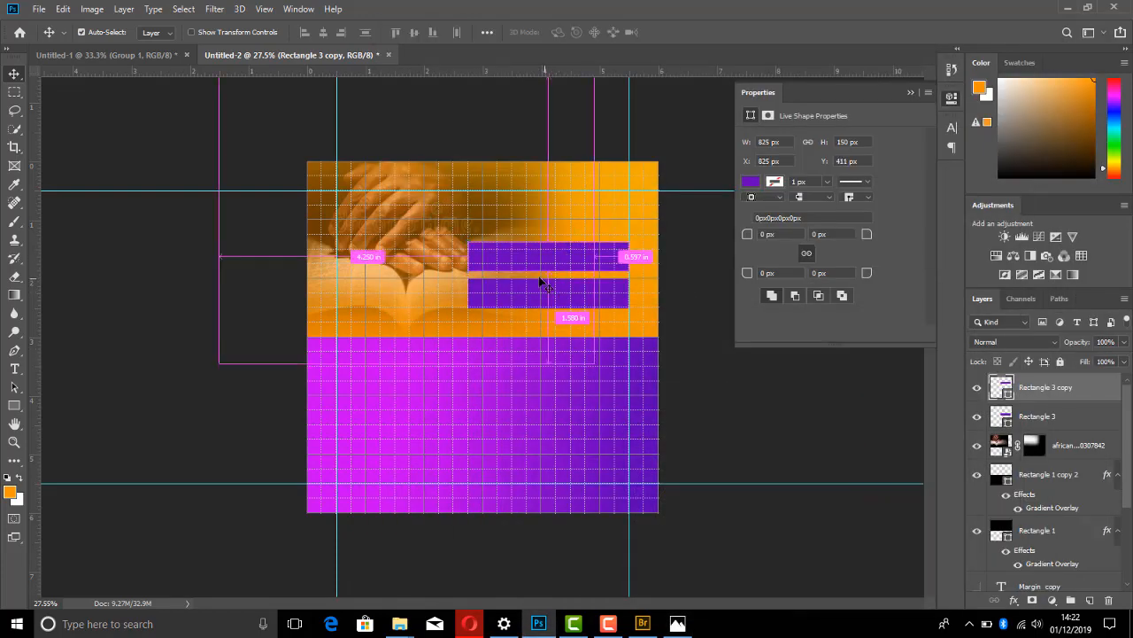
- Select both purple bars and scale them together to 600 px wide and 300 px high, aligned to the right margin
right_click(517, 259)
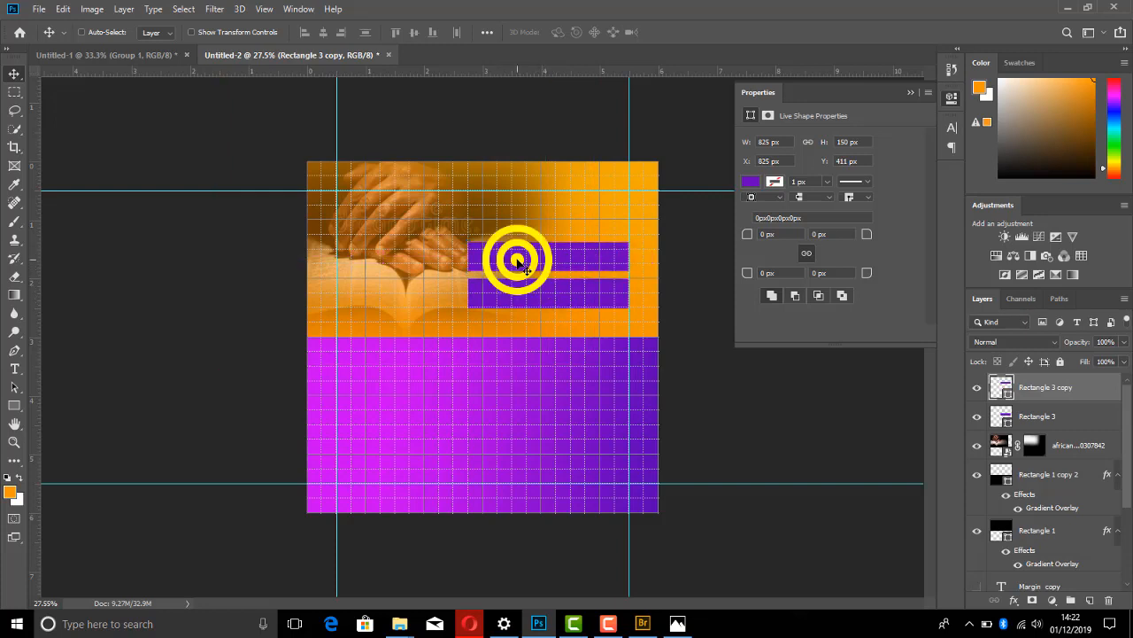
left_click(525, 266)
right_click(553, 292)
left_click(577, 299, "shift")
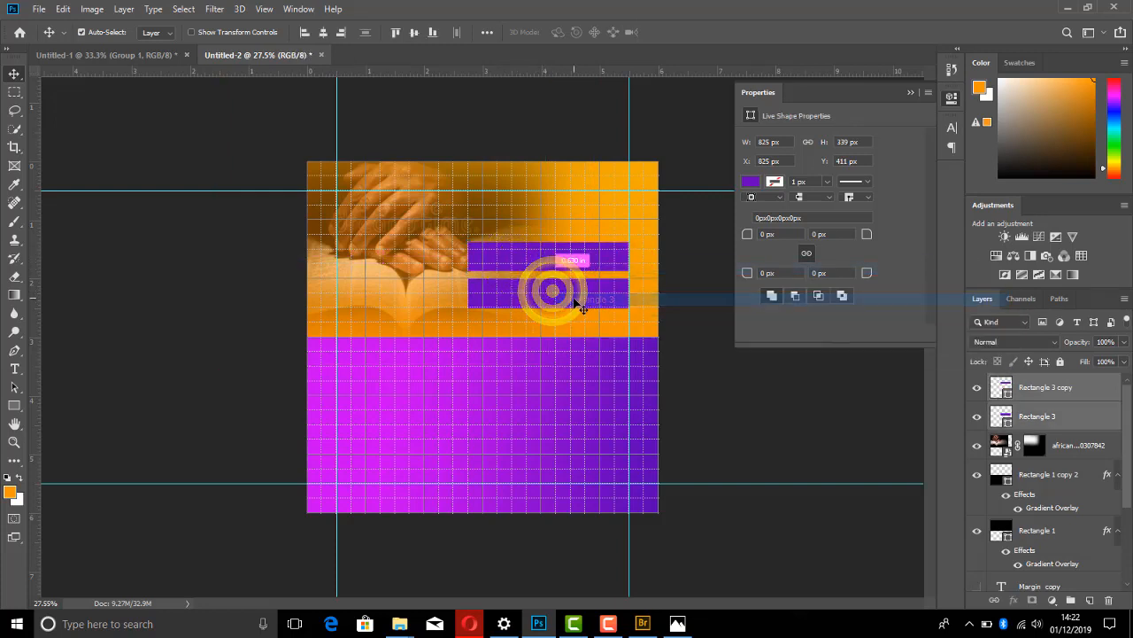
key("ctrl+t")
left_click_drag(467, 241, 513, 249)
key("Return")
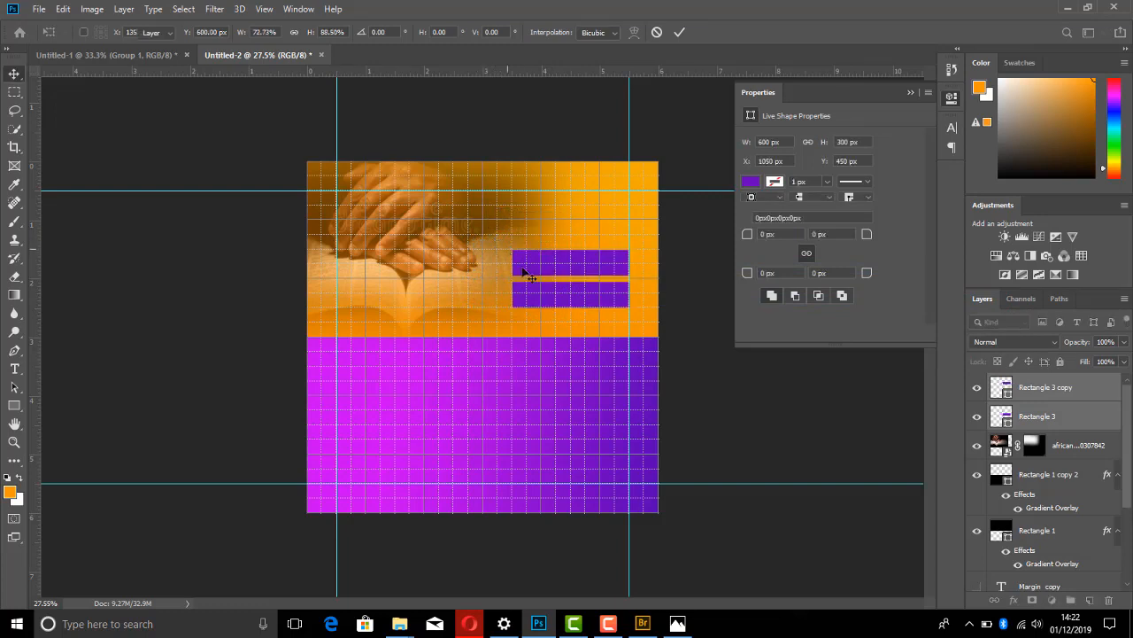
key("ctrl+t")
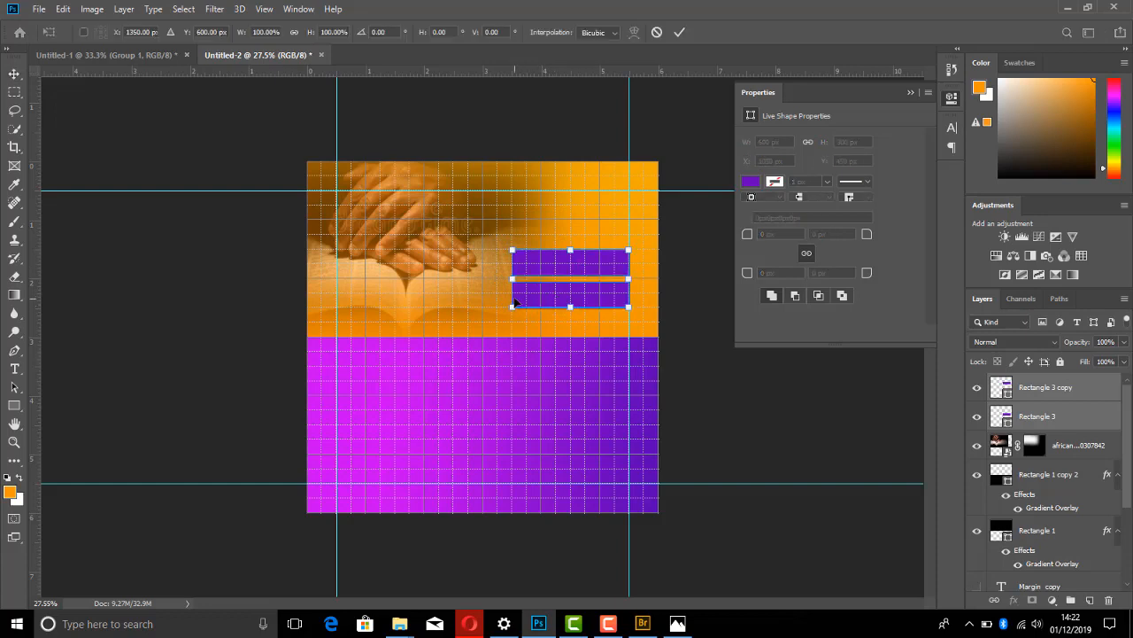
key("Return")
- Widen the lower purple bar leftward to 750 px and close its shape properties
right_click(534, 304)
left_click(576, 311)
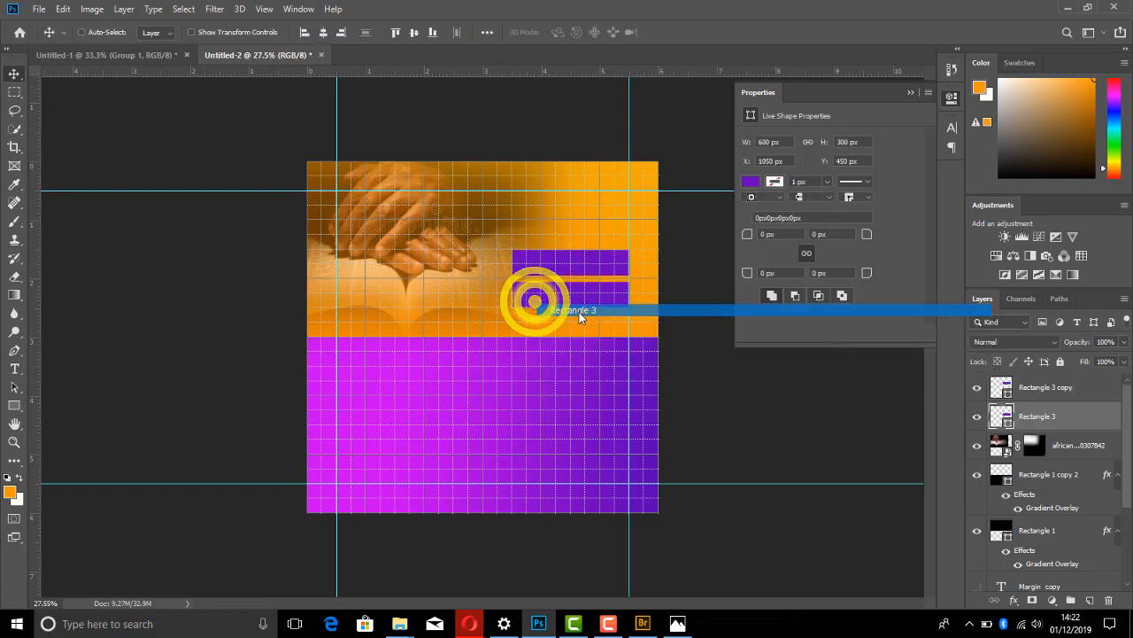
key("ctrl+t")
left_click_drag(512, 301, 482, 302)
key("Return")
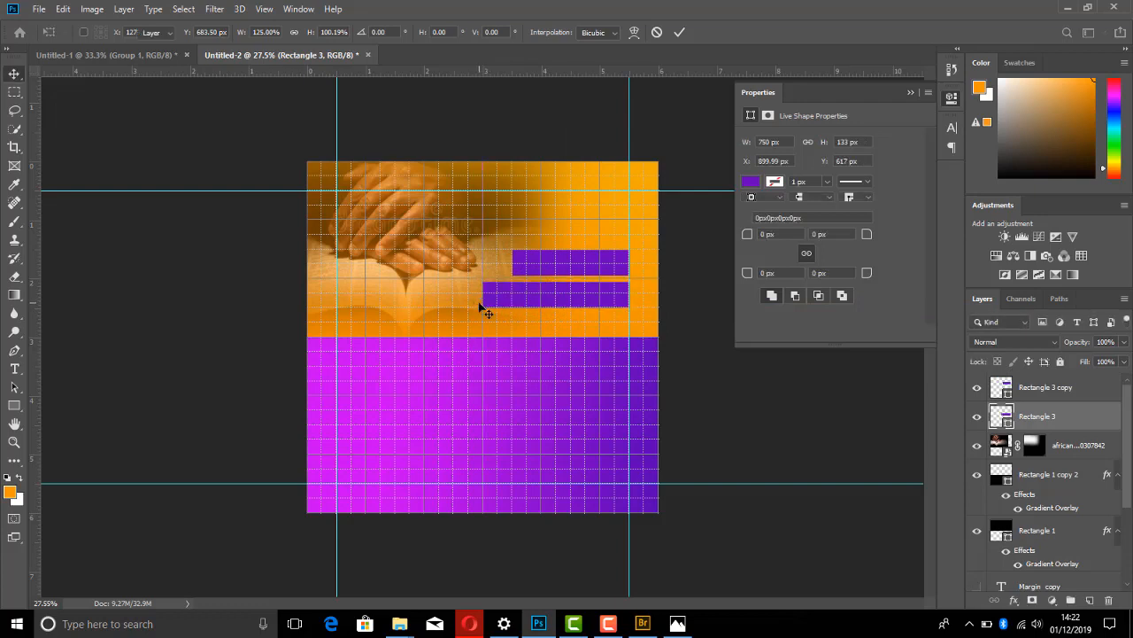
left_click(912, 93)
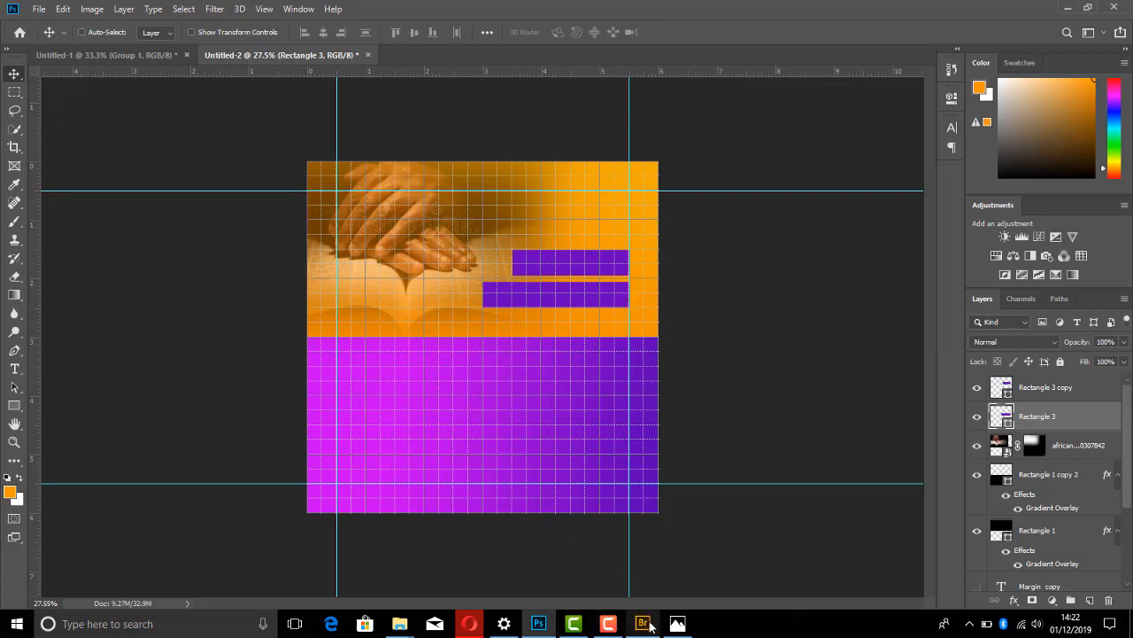
- Compare the waging flyer in Photos with the design tips in Untitled-1, and return to the Untitled-2 layout
mouse_move(651, 628)
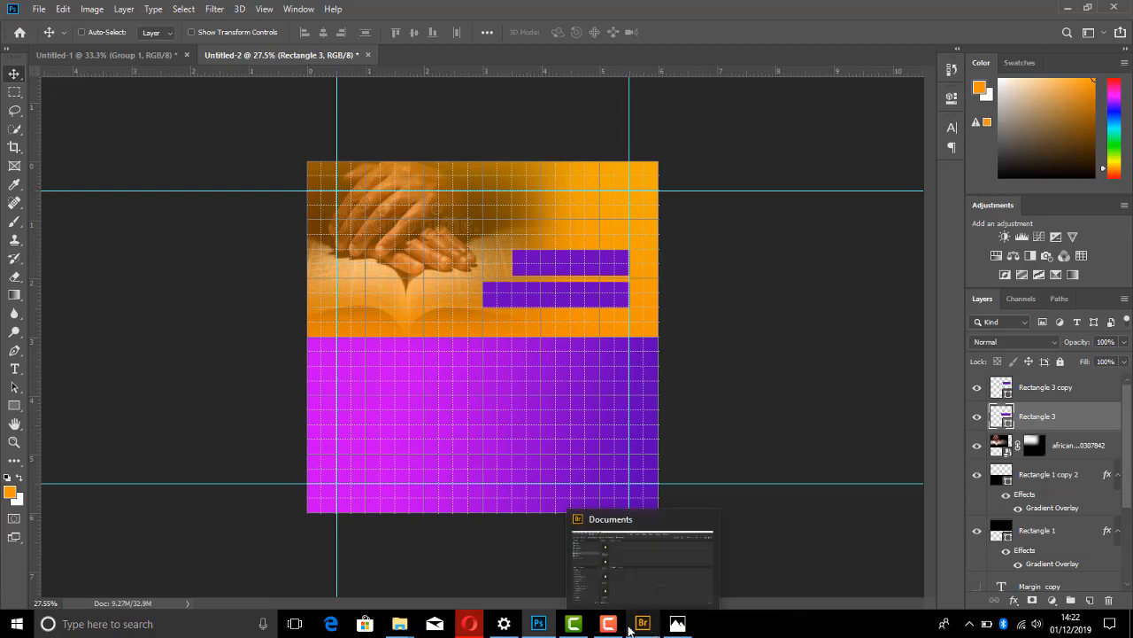
left_click(678, 623)
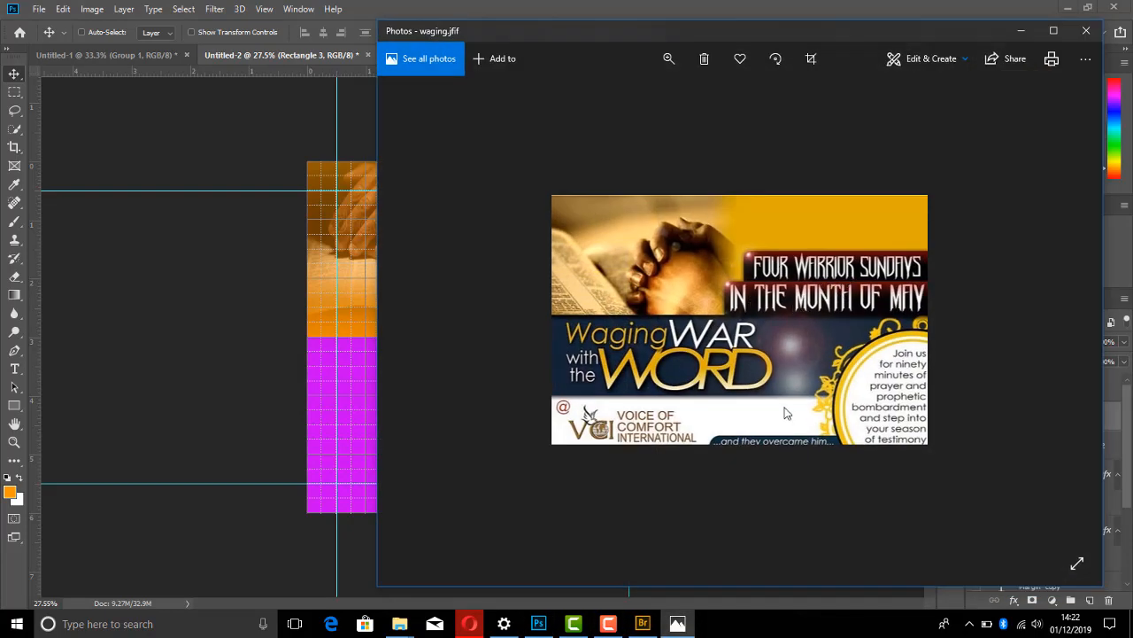
left_click(685, 625)
left_click(64, 57)
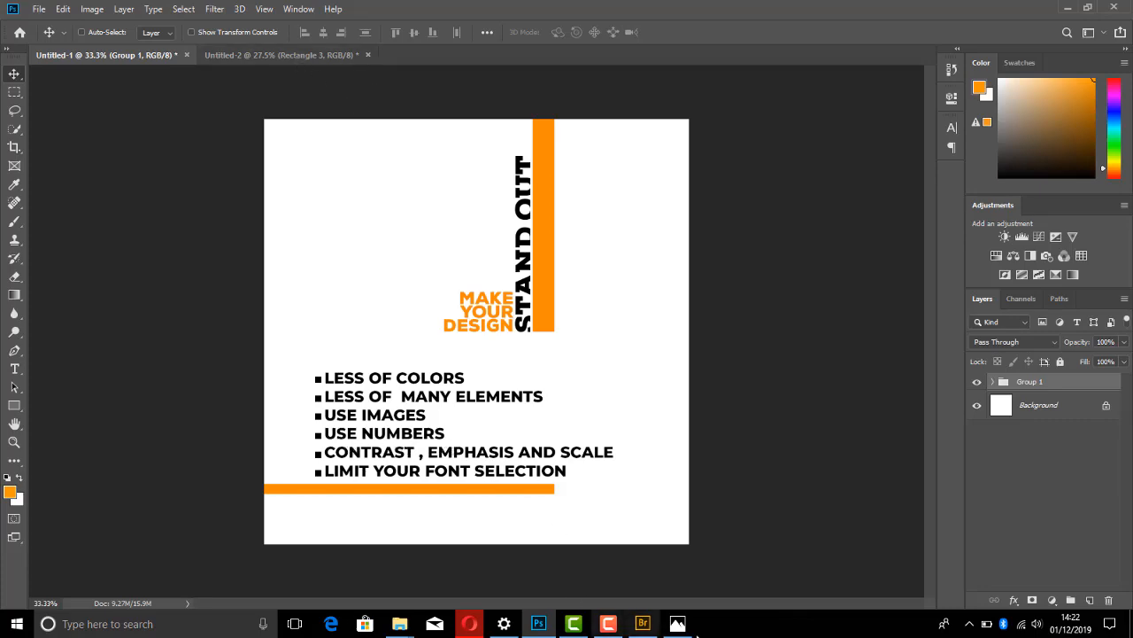
left_click(677, 623)
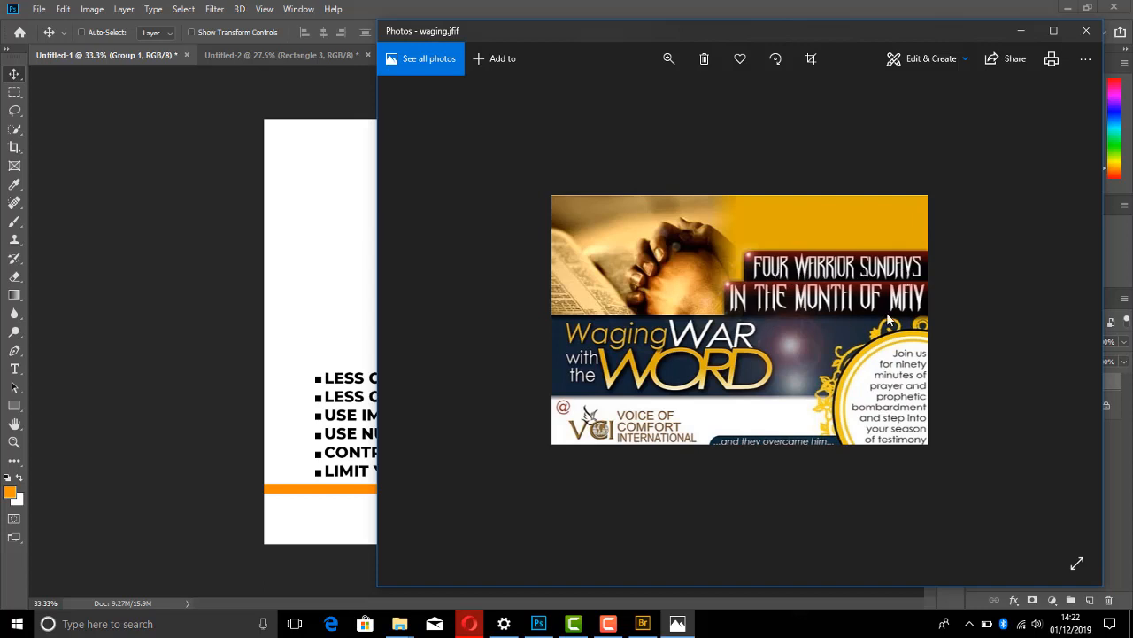
left_click(258, 54)
left_click(258, 55)
- Hide both purple bars, Rectangle 3 copy and Rectangle 3
left_click(604, 265, "ctrl")
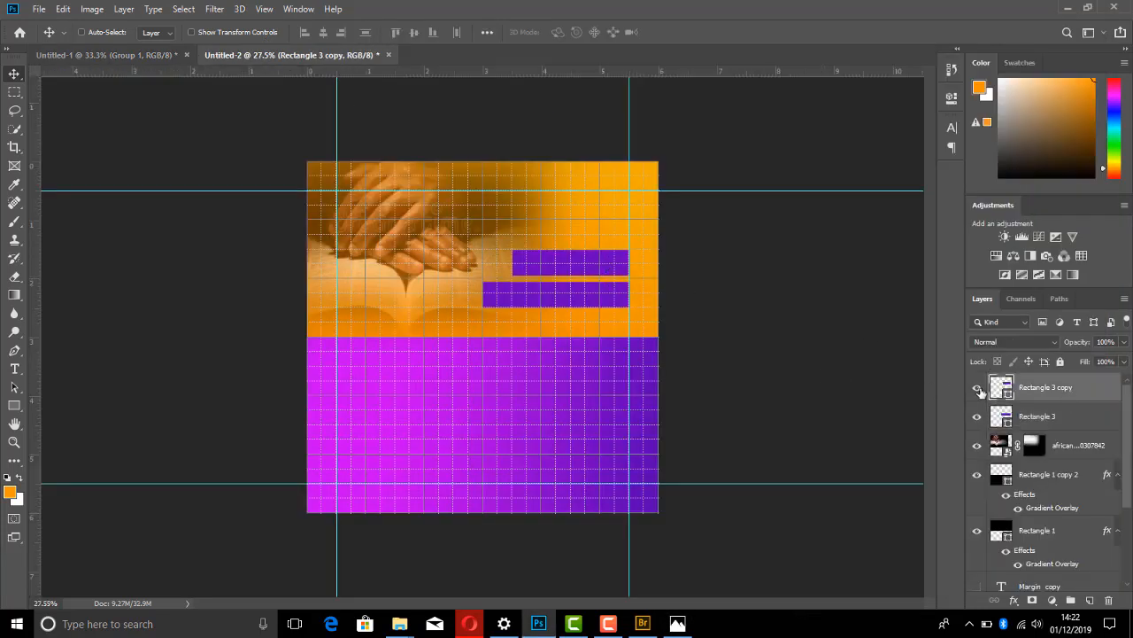
left_click(979, 390)
left_click(977, 416)
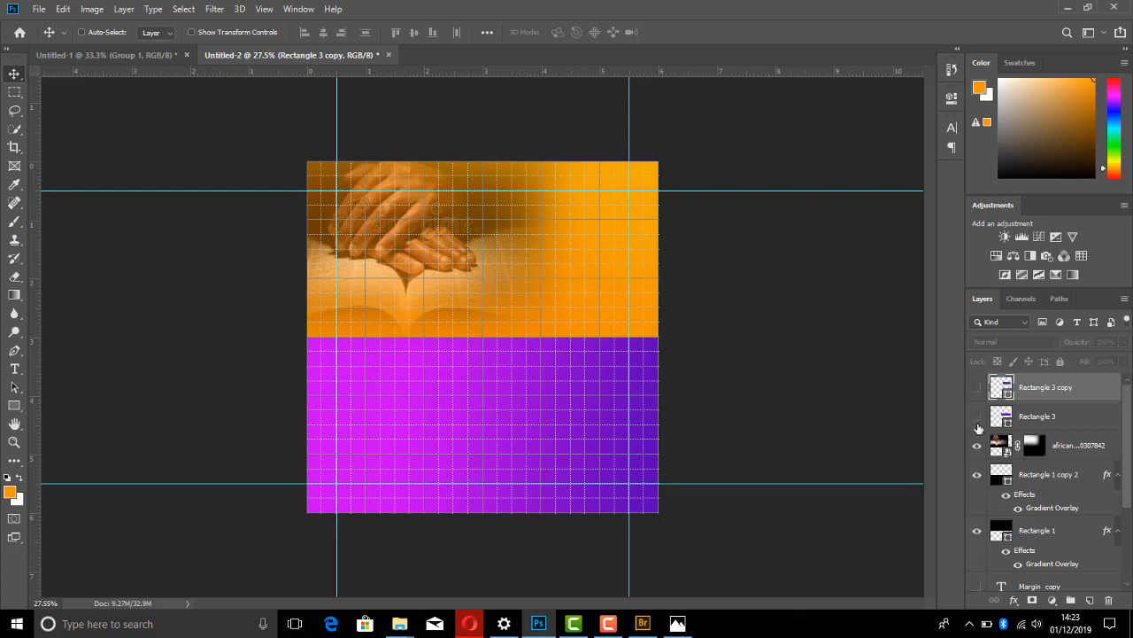
- Place a Lorem Ipsum placeholder text layer in the orange half beside the praying hands
left_click(14, 368)
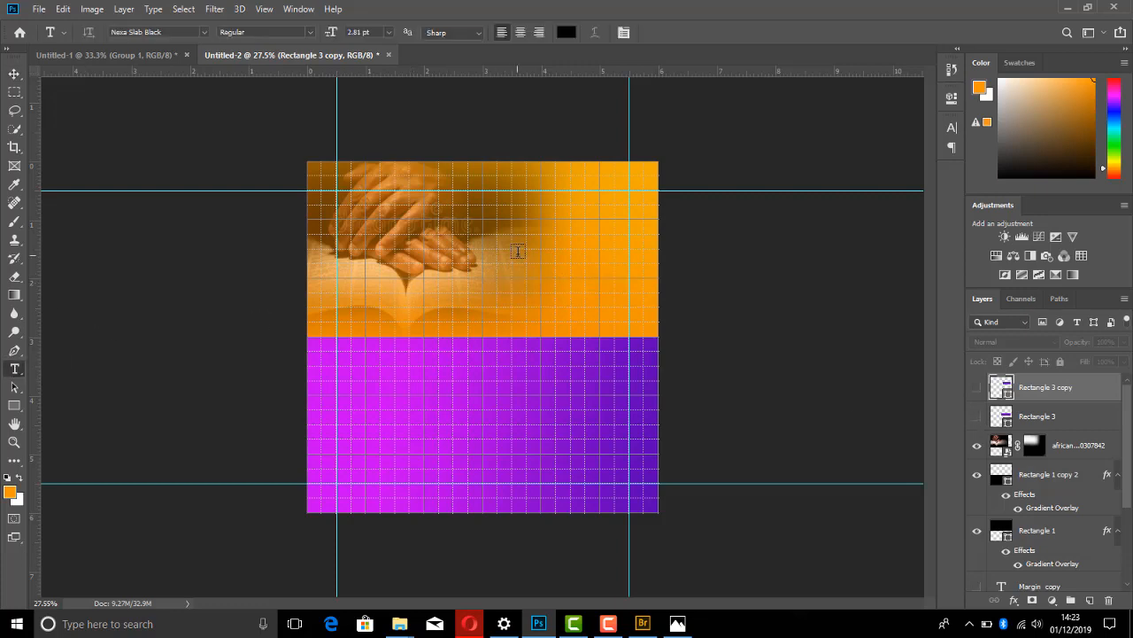
left_click(518, 251)
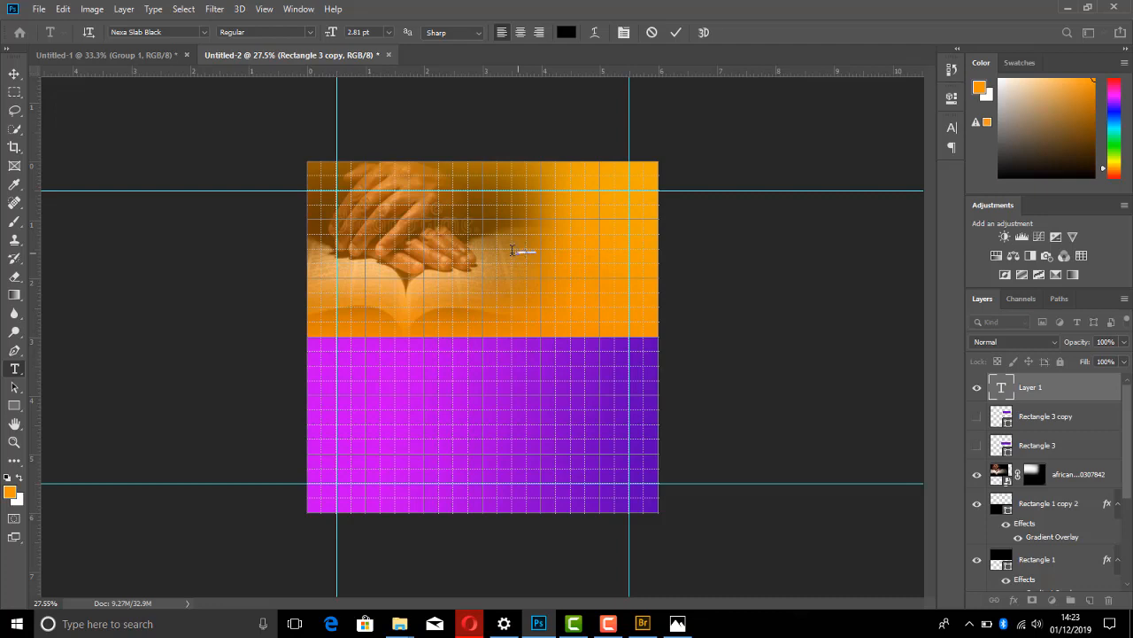
left_click(14, 75)
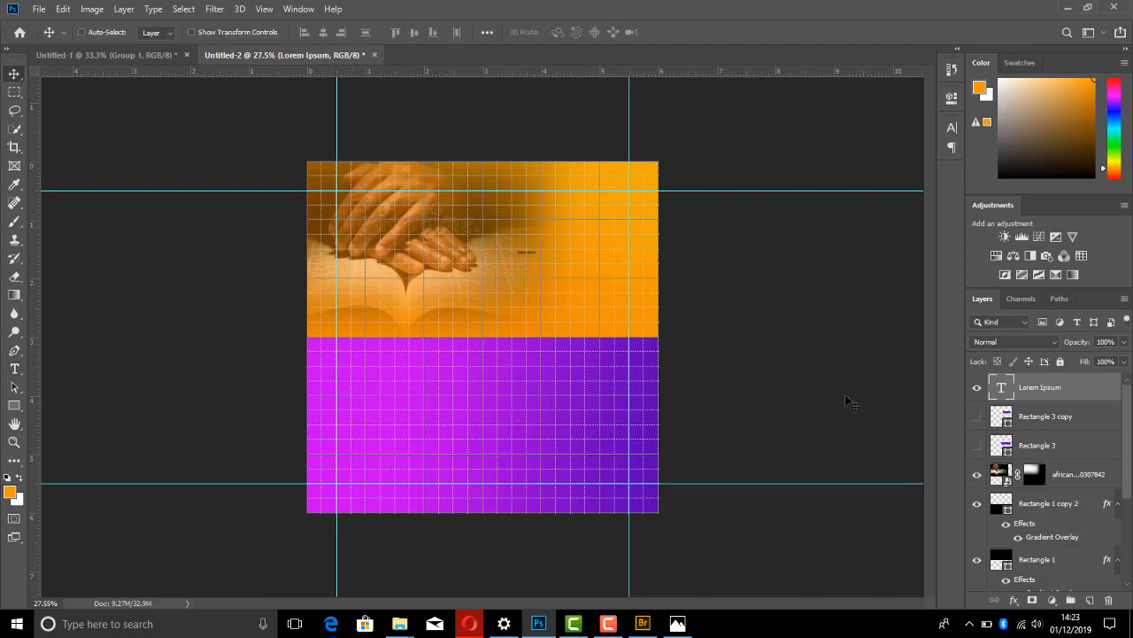
- Add the number 4 as a text layer, enlarge it to about 139 pt and place it beside the praying hands in the orange half
left_click(15, 369)
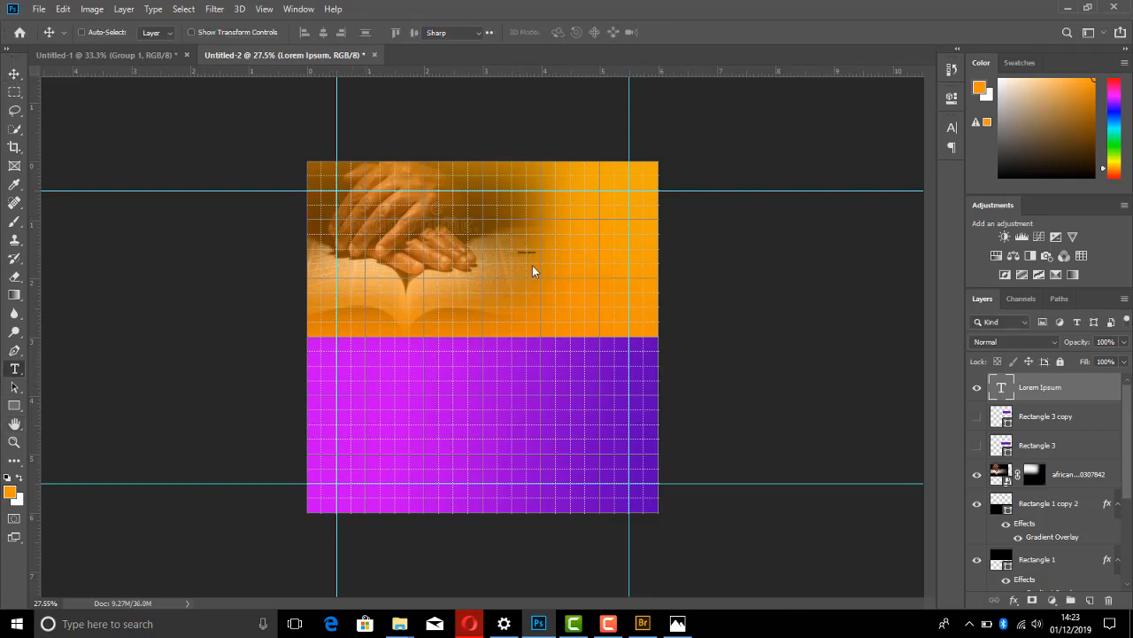
left_click(497, 276)
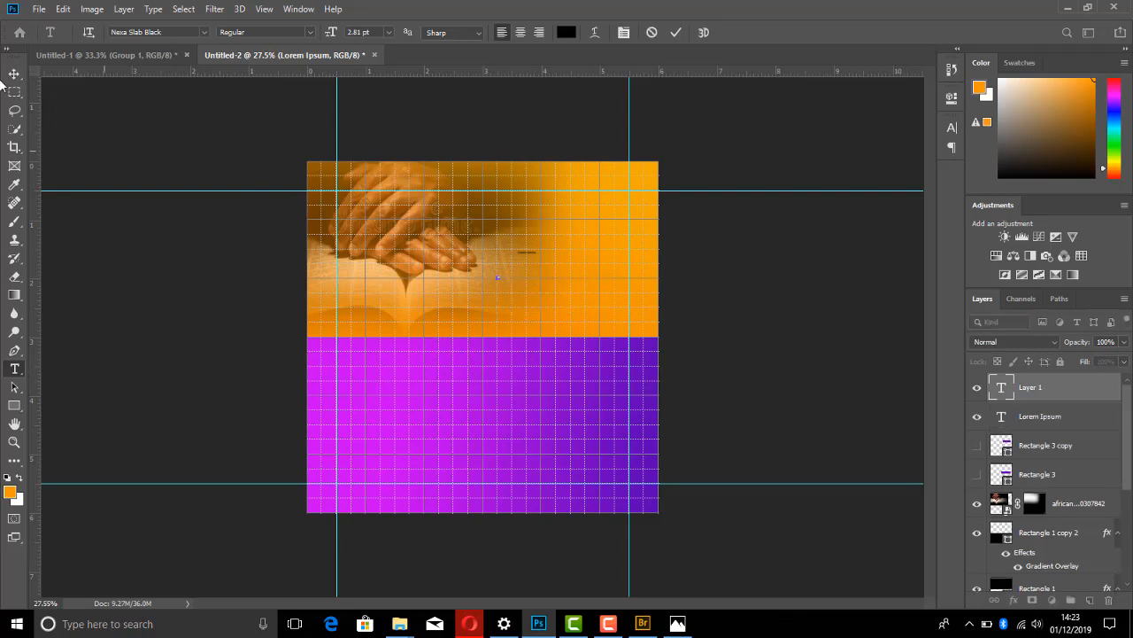
left_click(15, 72)
key("ctrl+t")
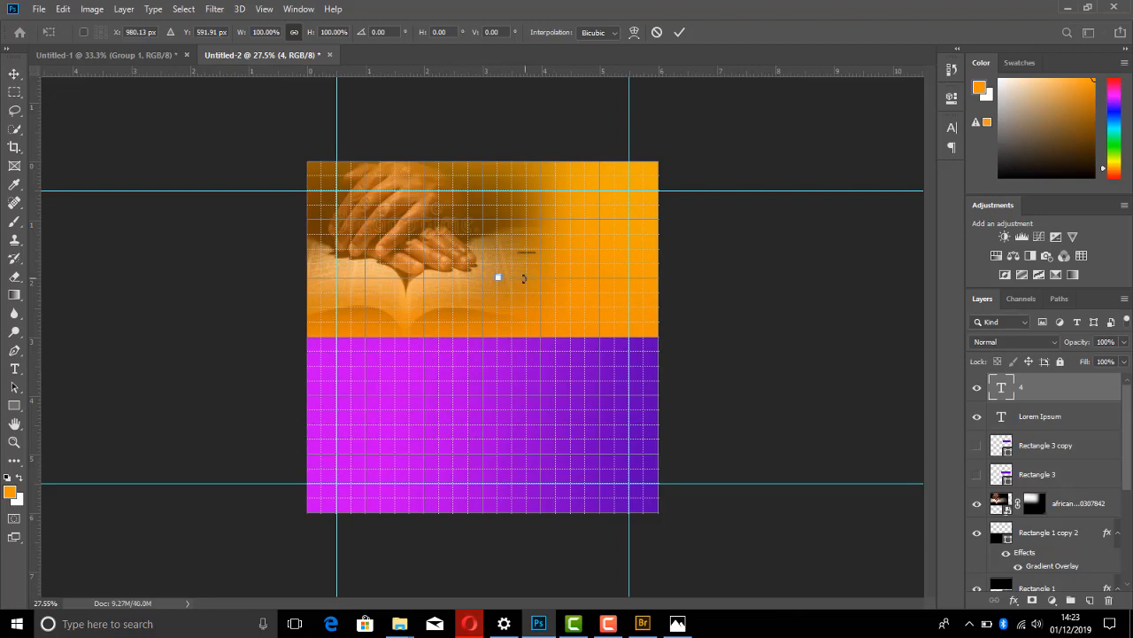
left_click_drag(498, 279, 580, 359)
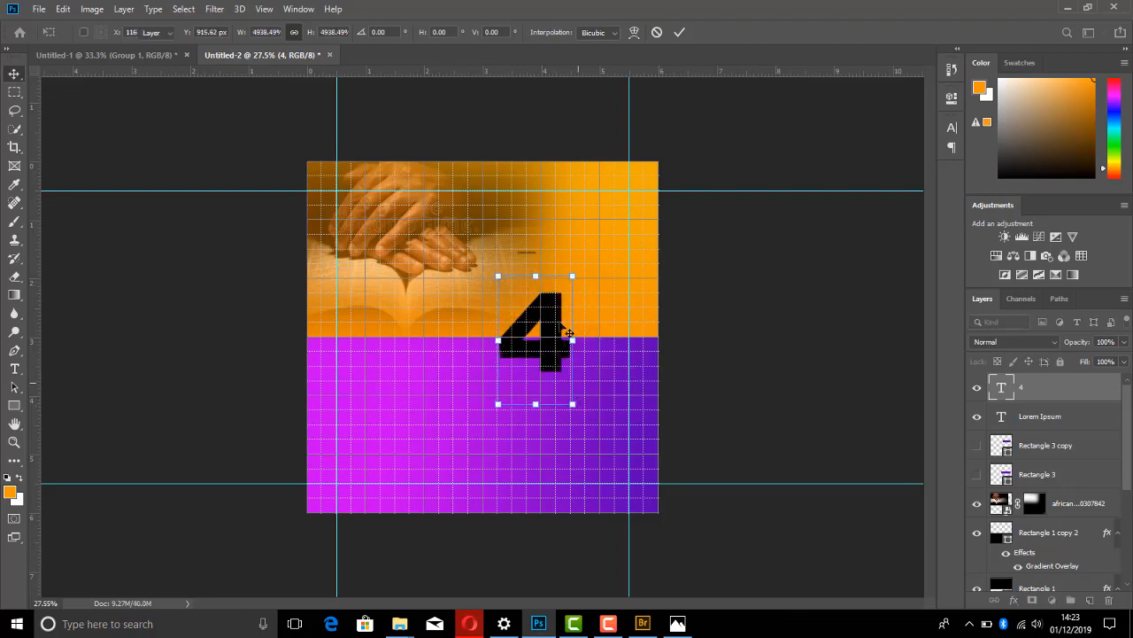
key("Return")
left_click_drag(545, 323, 513, 274)
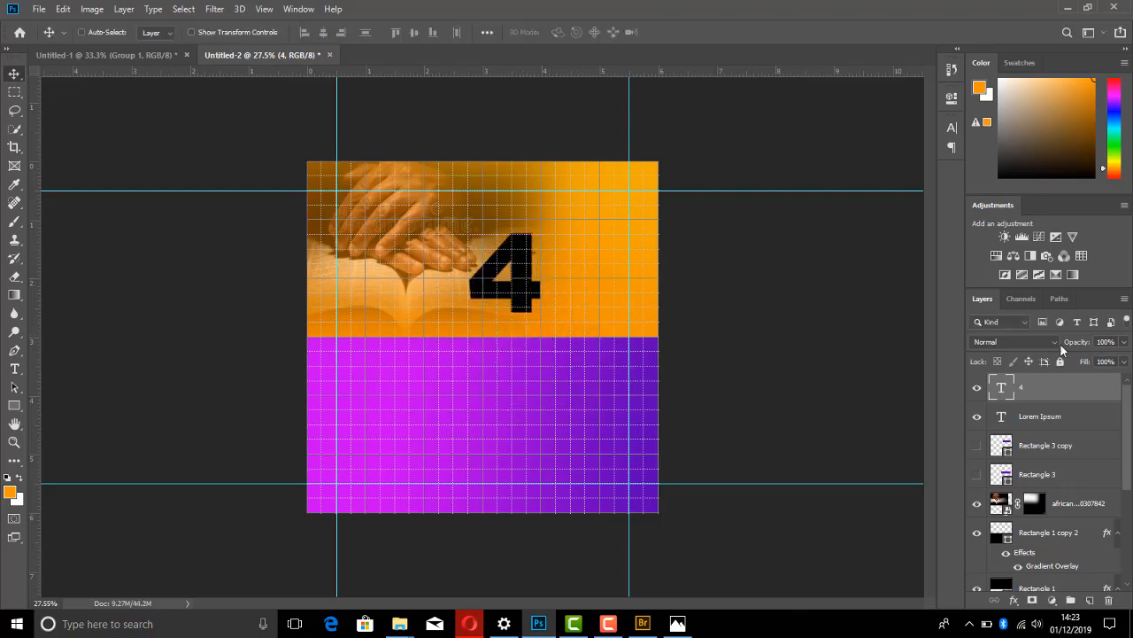
- Delete the Lorem Ipsum placeholder text layer and reselect the large 4
left_click(1069, 411)
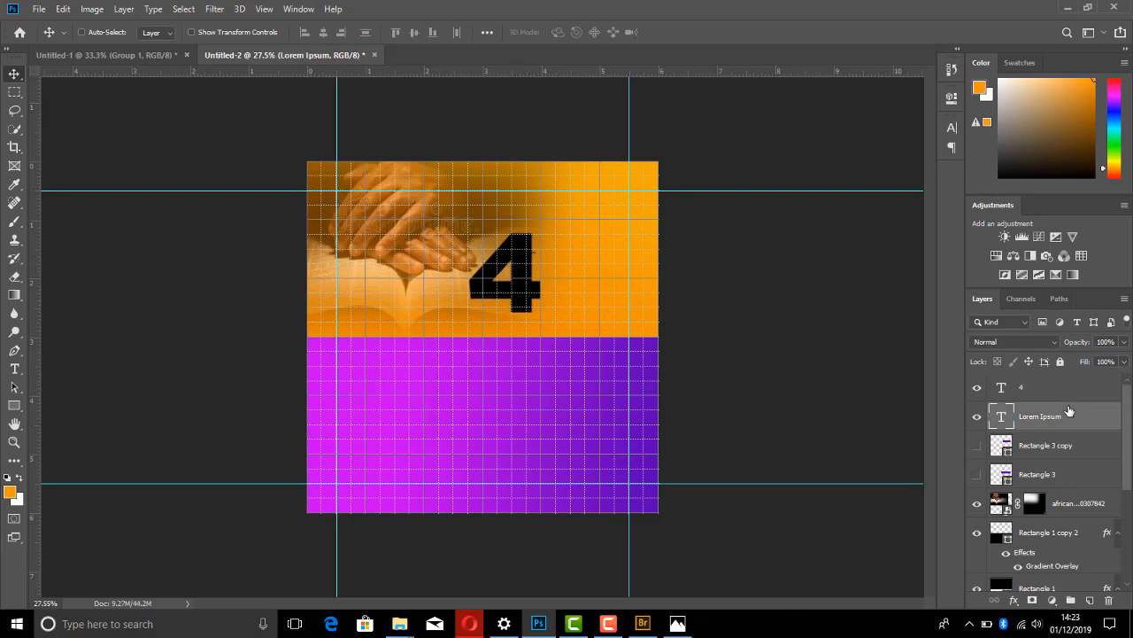
key("Delete")
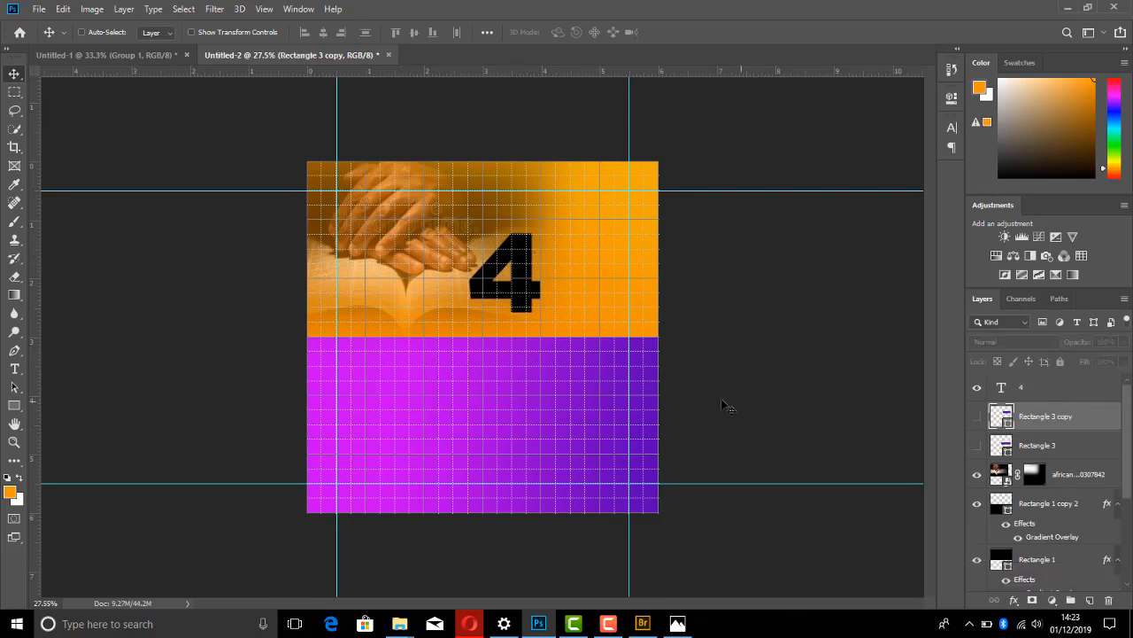
left_click(523, 264, "ctrl")
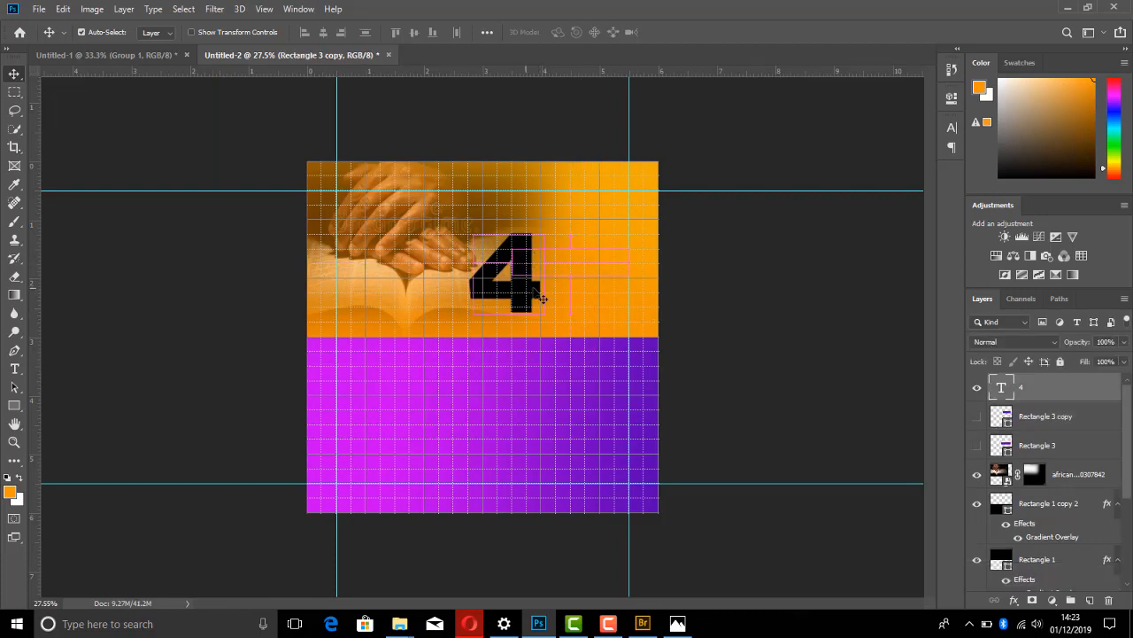
- Search the fonts for "after" and set the large 4 in Afterglow Regular
left_click(952, 128)
left_click(853, 147)
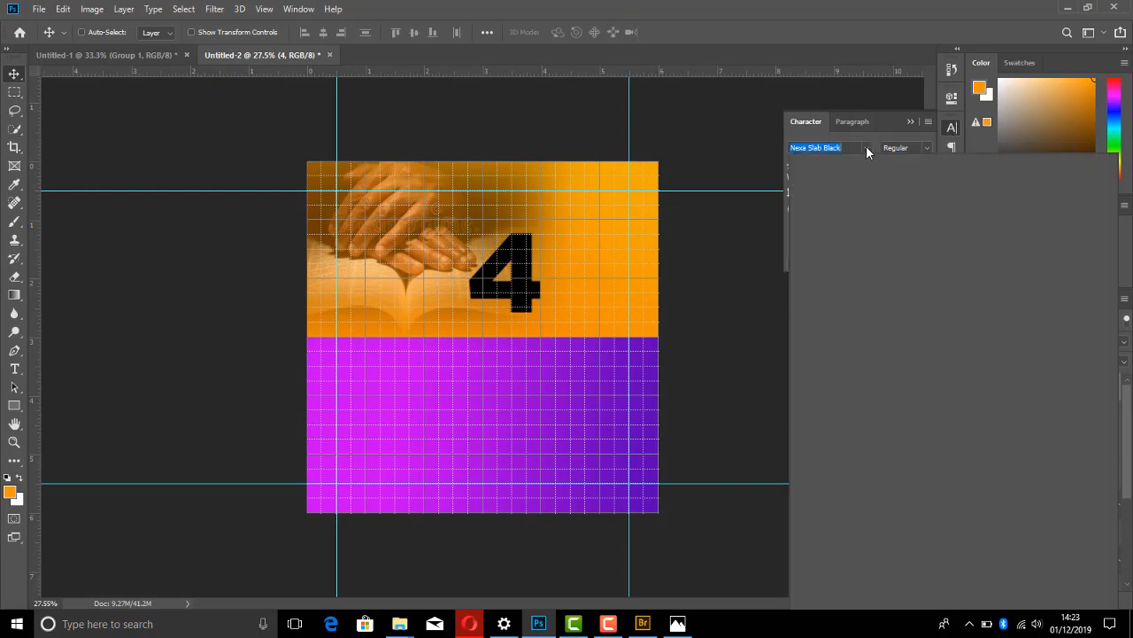
left_click(867, 148)
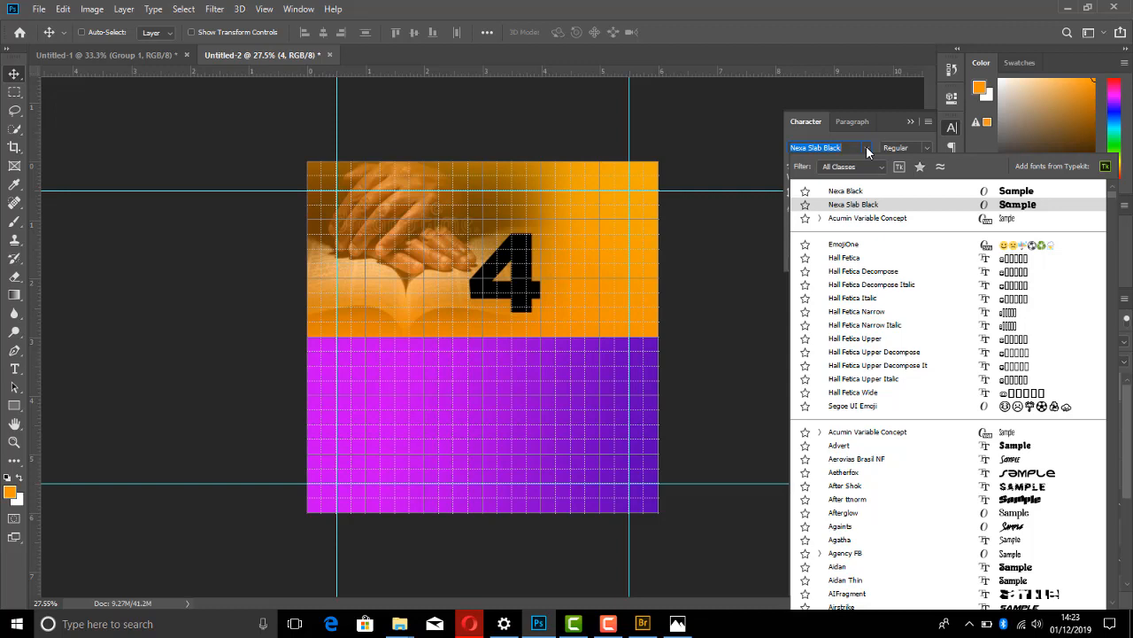
type("after")
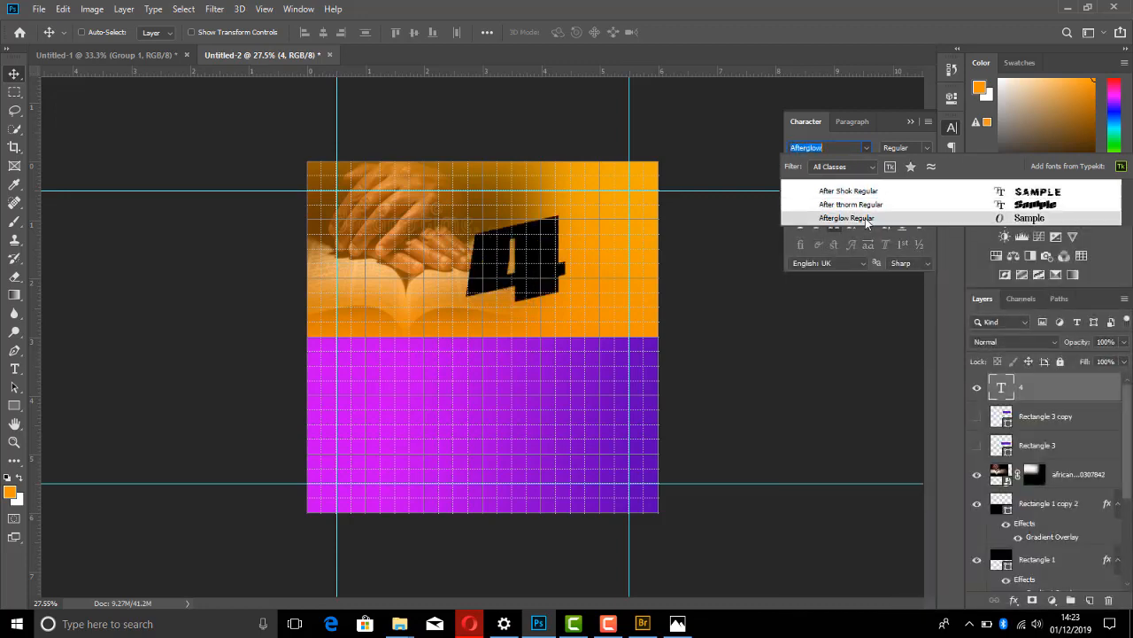
left_click(866, 221)
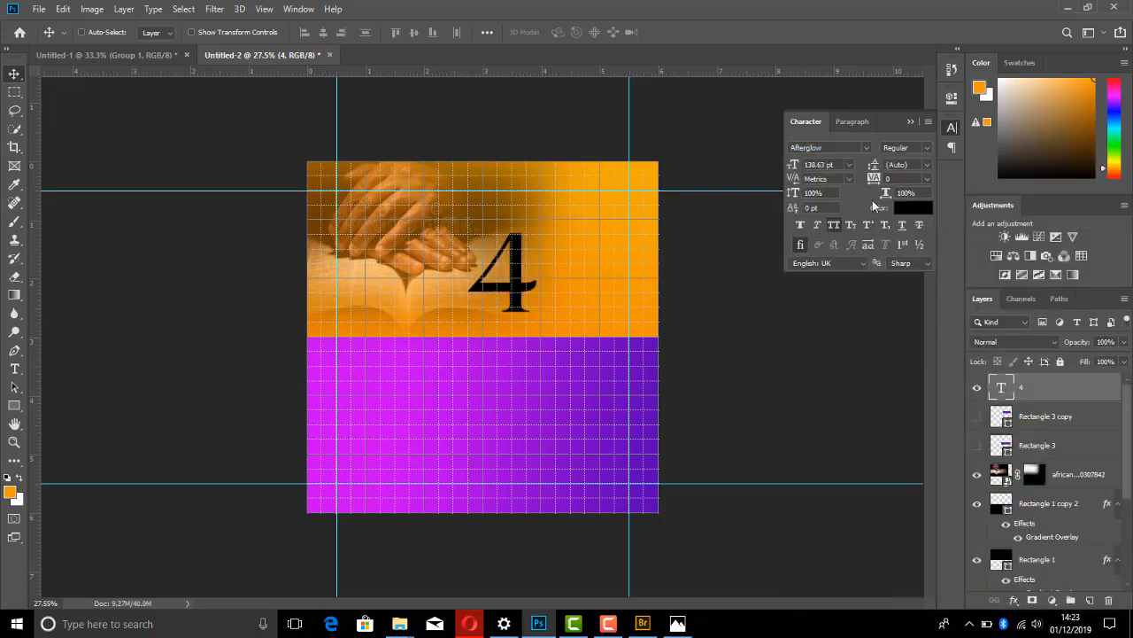
- Search the fonts for "bebas" to replace the typeface of the large 4
left_click(843, 147)
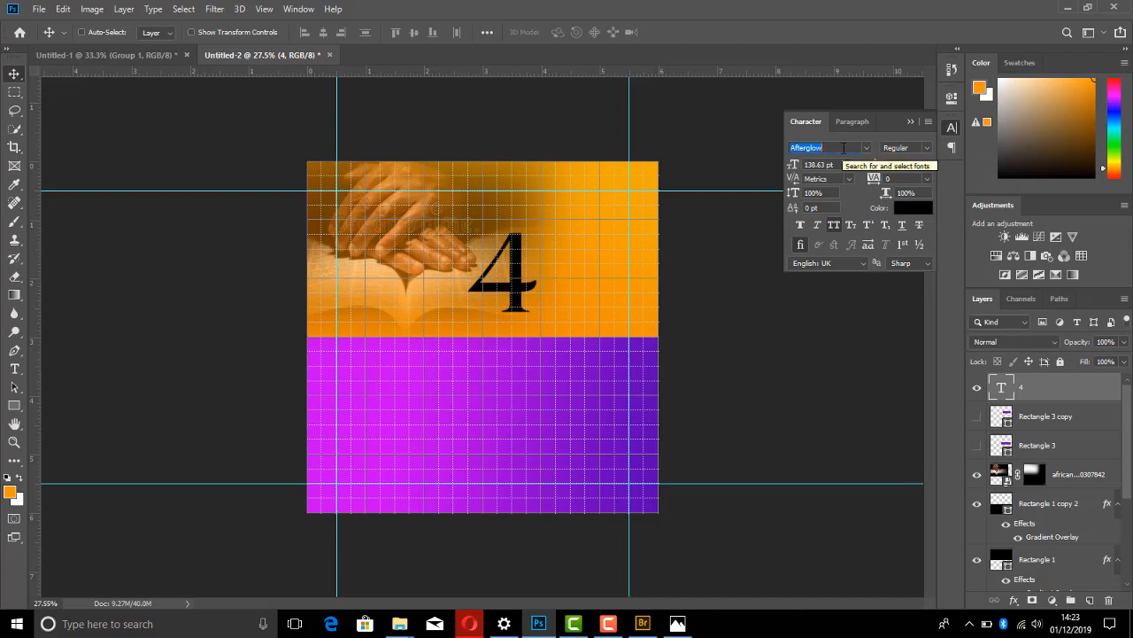
type("bebas")
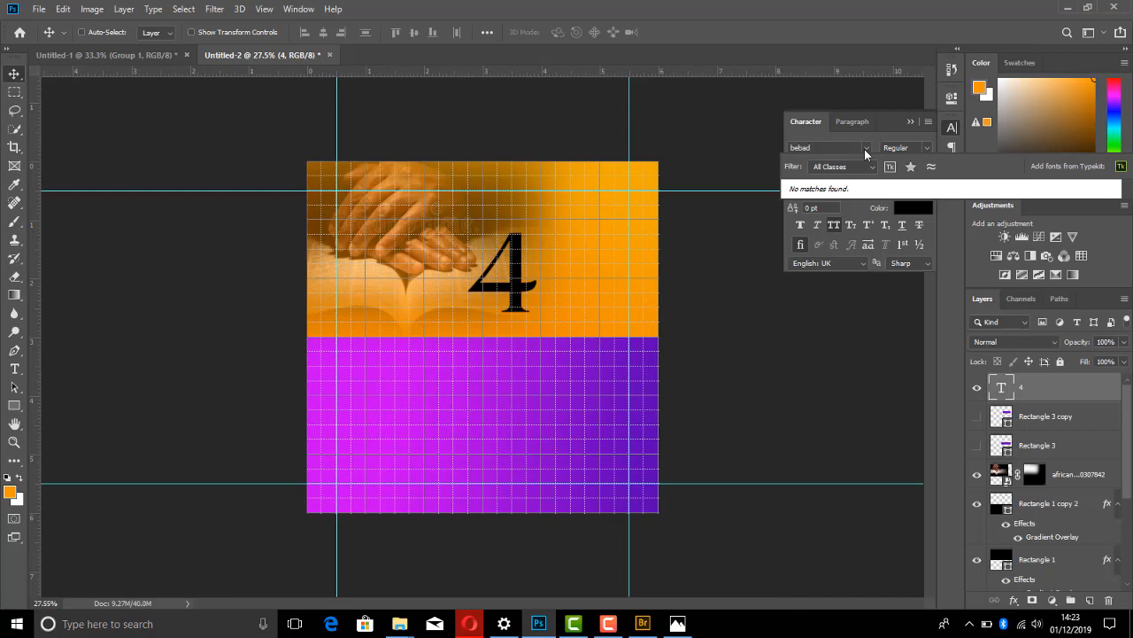
- Set the "4" text to the Bebas Neue Regular font and colour it white (ffffff)
key("BackSpace")
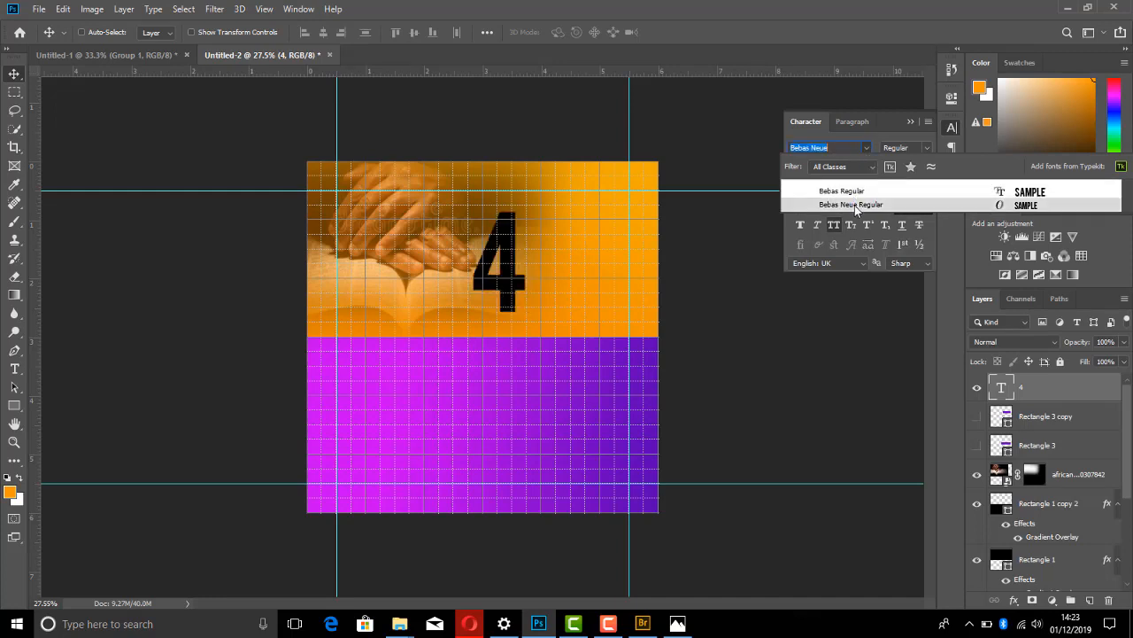
left_click(856, 205)
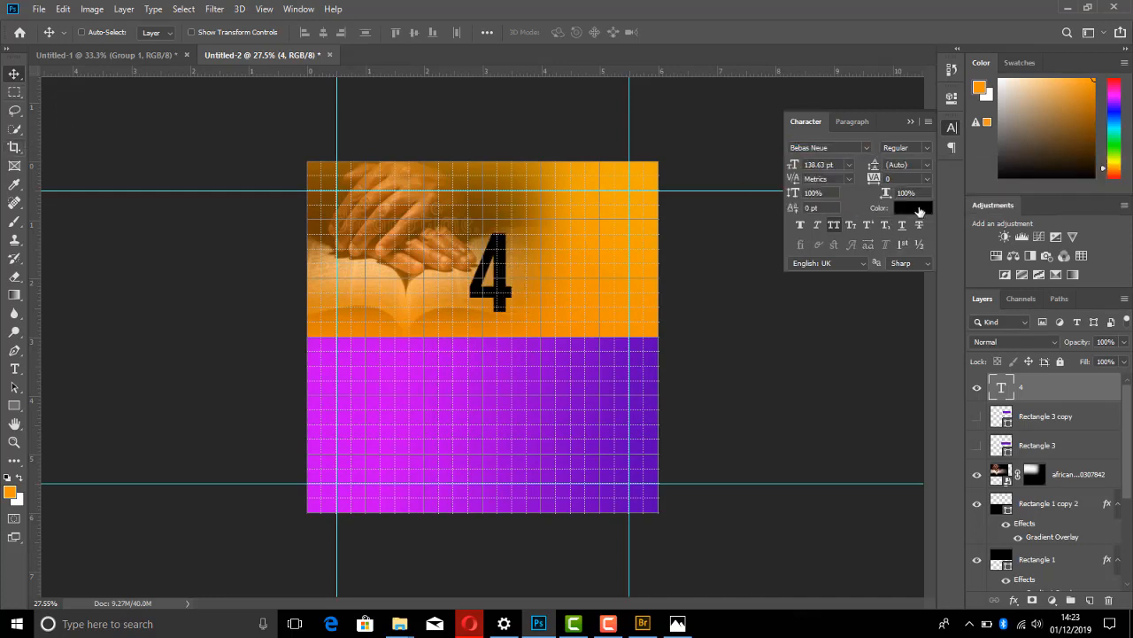
left_click(919, 211)
type("ffffff")
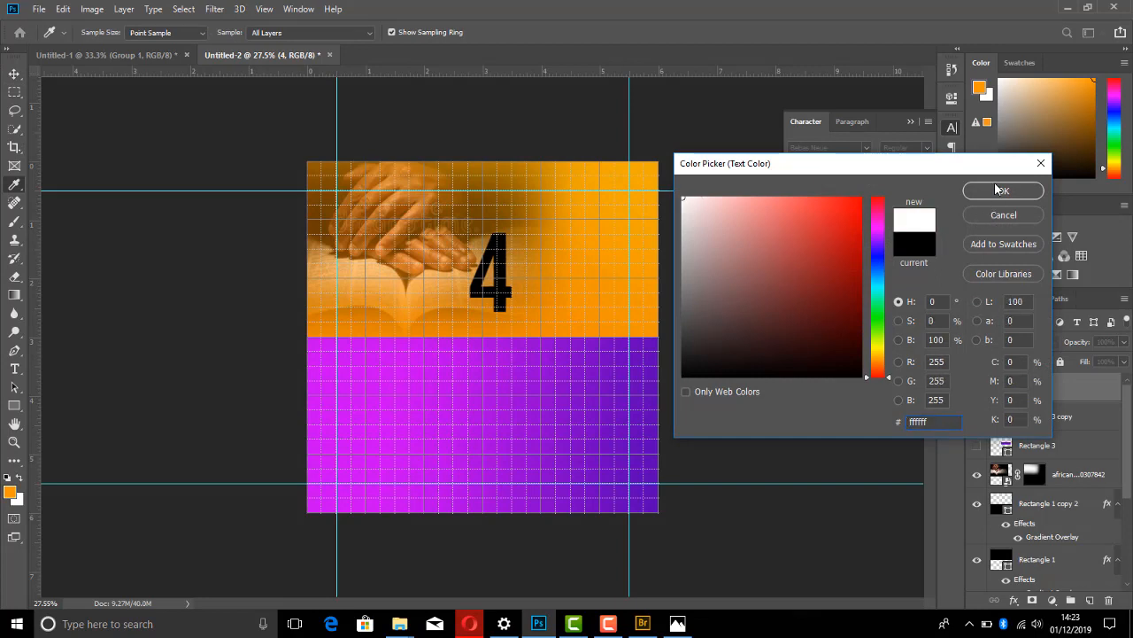
left_click(1001, 191)
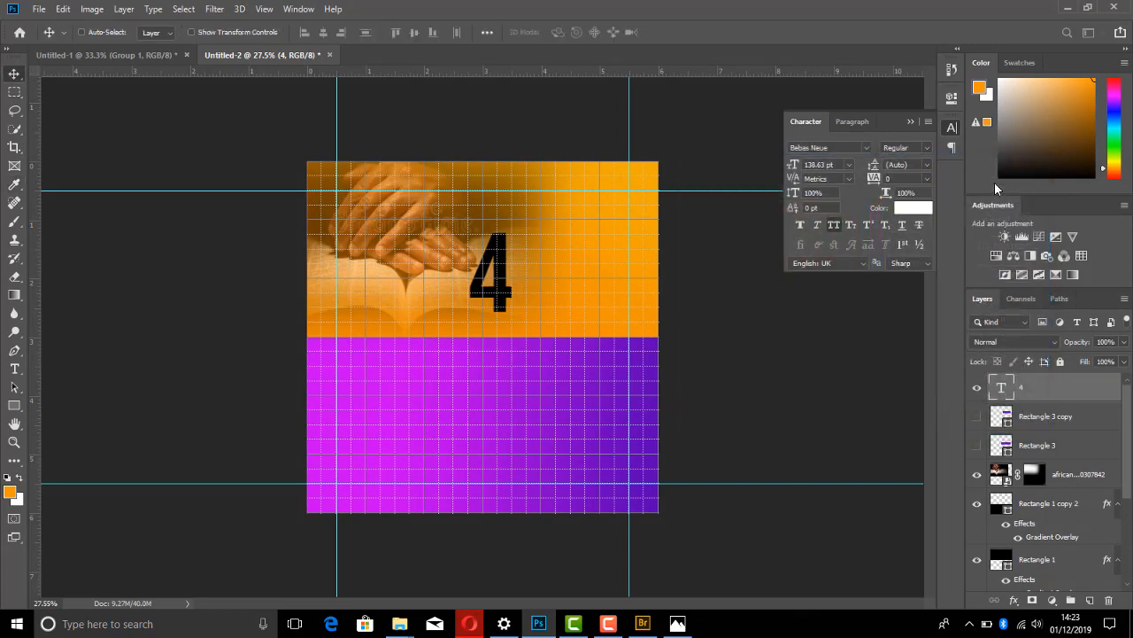
left_click(914, 122)
- Duplicate the "4" text beside the original and change the copy to "SUNDAY" and "OF SUPERNATURAL" on two lines
mouse_move(497, 281)
left_mouse_down()
mouse_move(533, 279)
mouse_move(517, 279)
left_mouse_up()
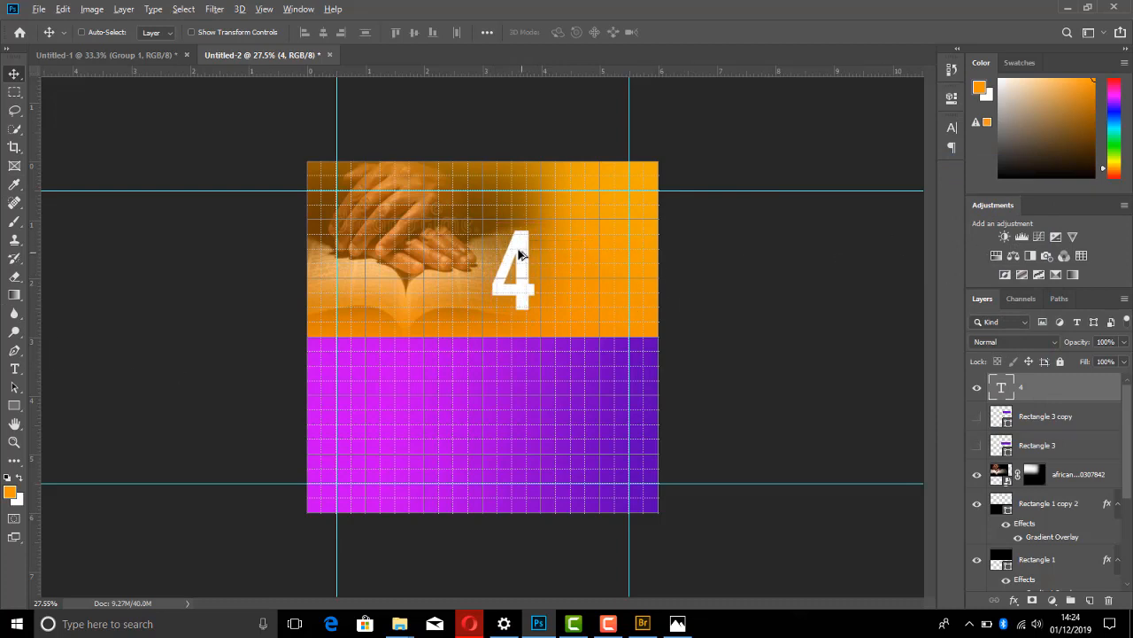
left_click_drag(525, 255, 578, 254)
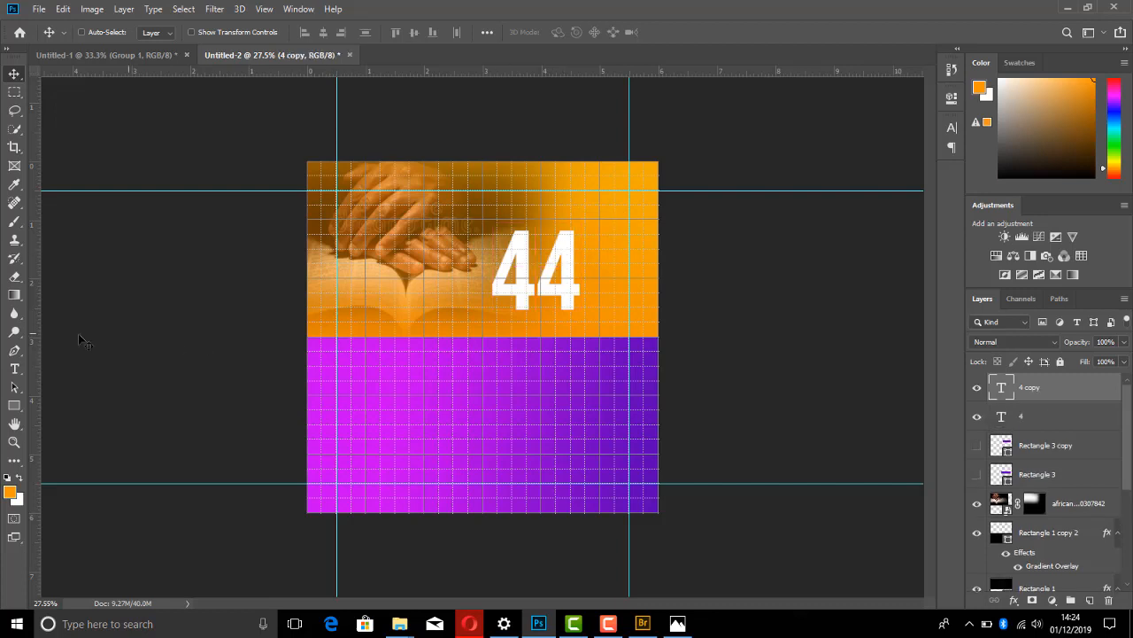
left_click(18, 370)
left_click_drag(541, 289, 598, 286)
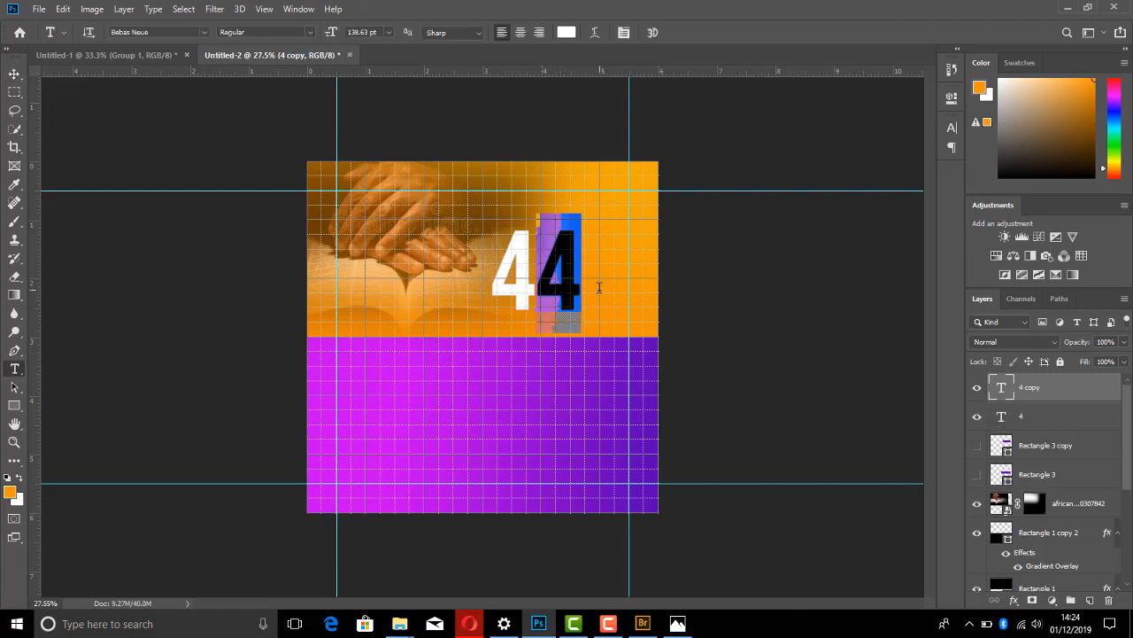
type("SUNDAY")
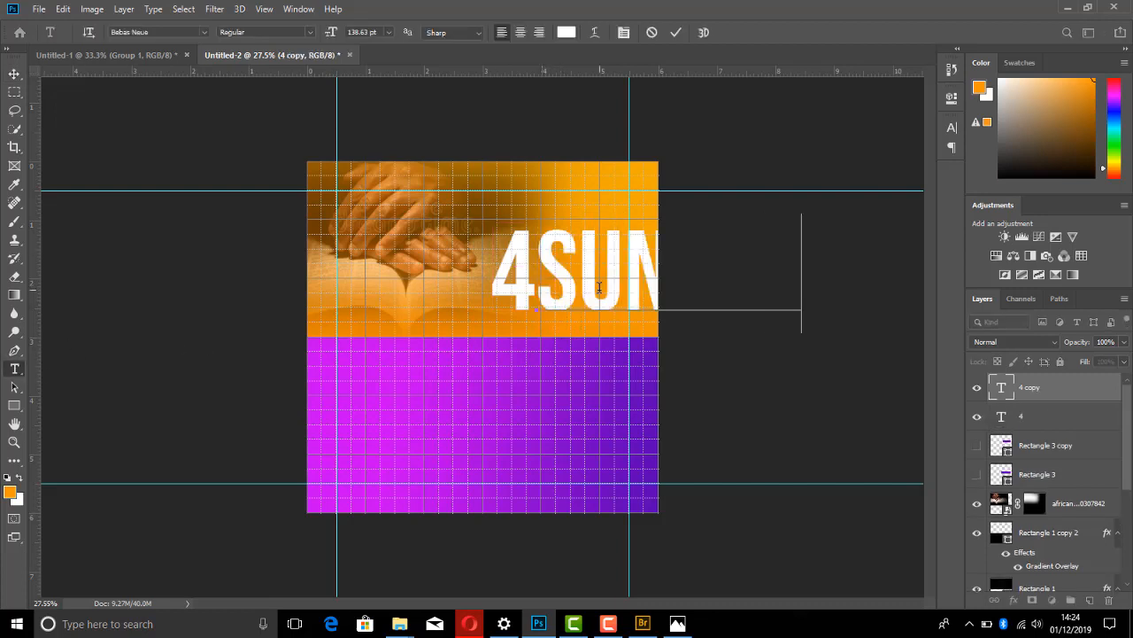
key("Return")
type("OR S")
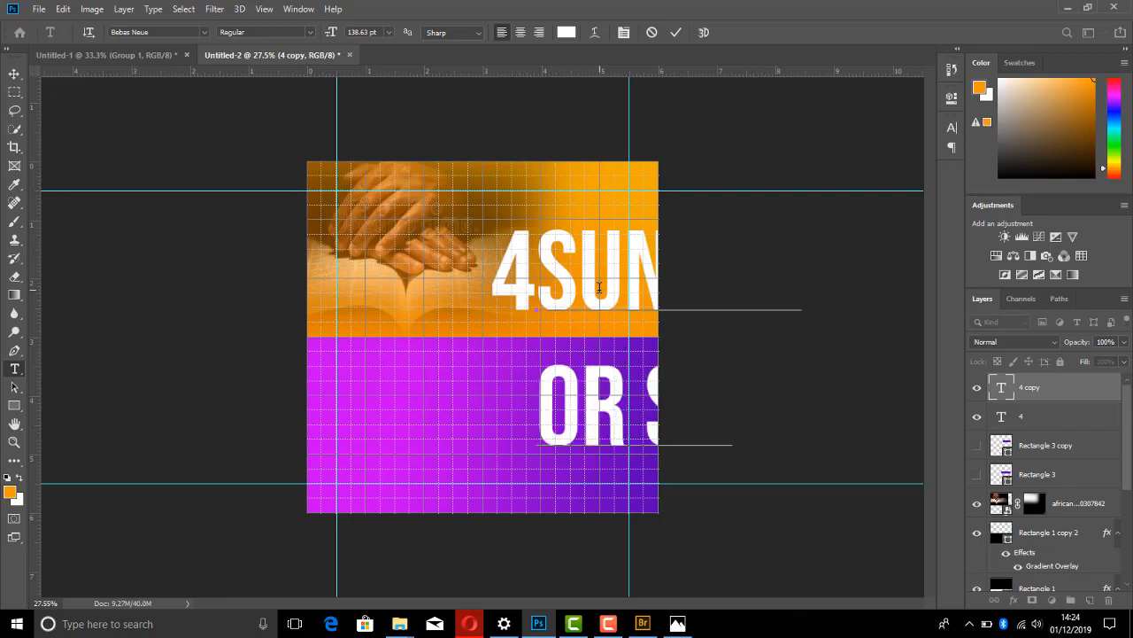
type("ATURDAY")
left_click(617, 410)
key("BackSpace")
type("F")
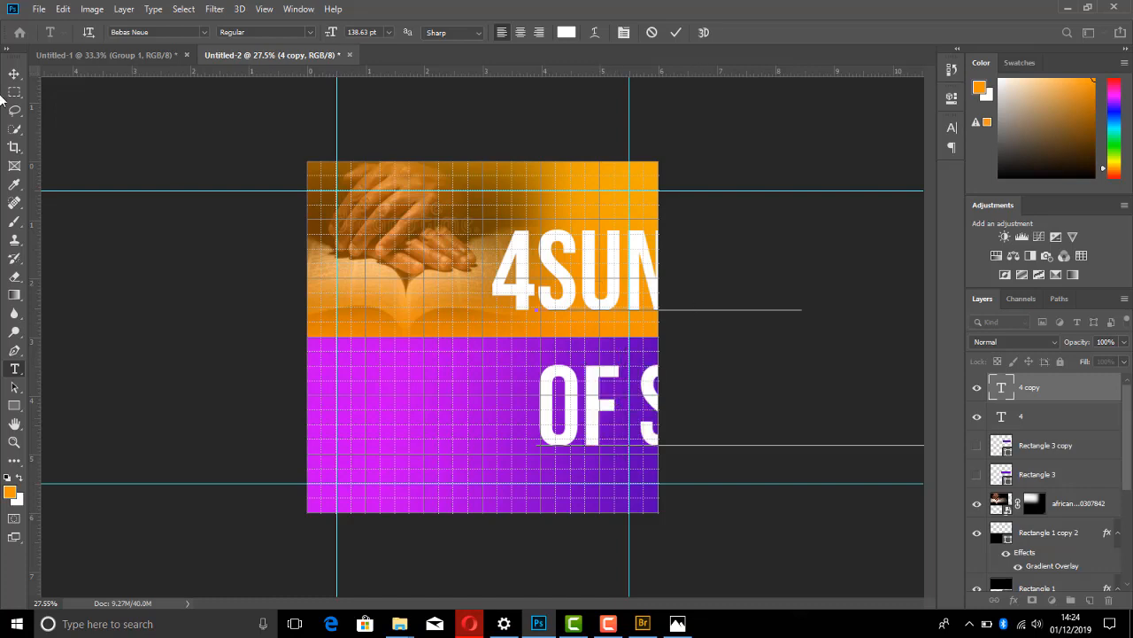
left_click(14, 73)
- Scale down the "SUNDAY OF SUPERNATURAL" text and place it in the lower right part of the orange band
key("ctrl+t")
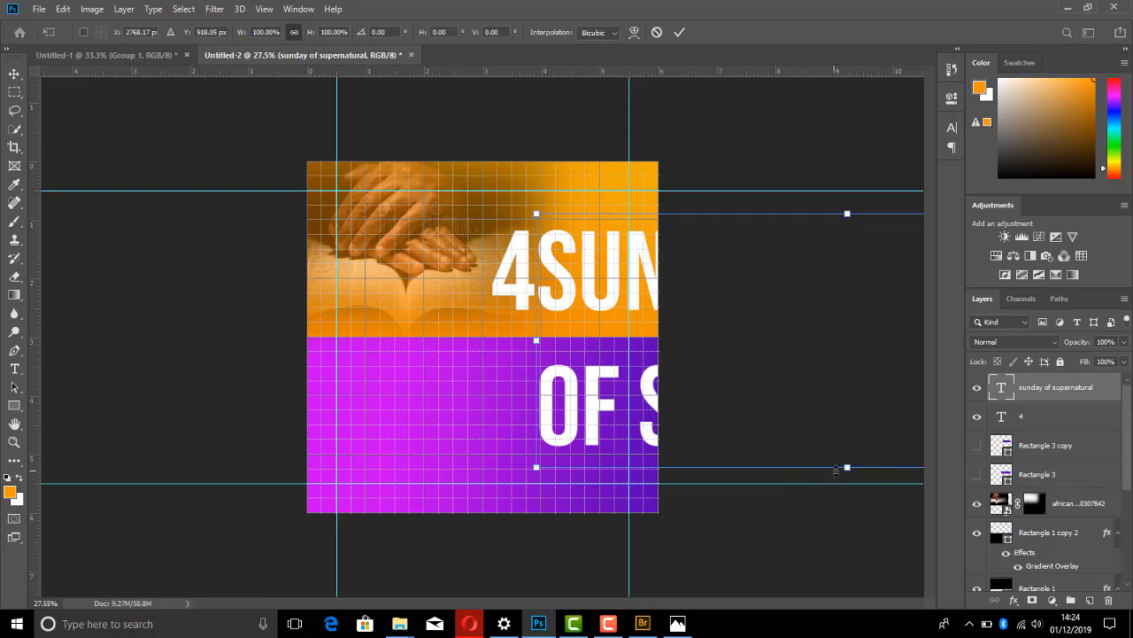
left_click_drag(847, 467, 825, 295)
left_click_drag(850, 249, 639, 293)
left_click_drag(608, 255, 565, 262)
key("Return")
left_click_drag(623, 285, 589, 288)
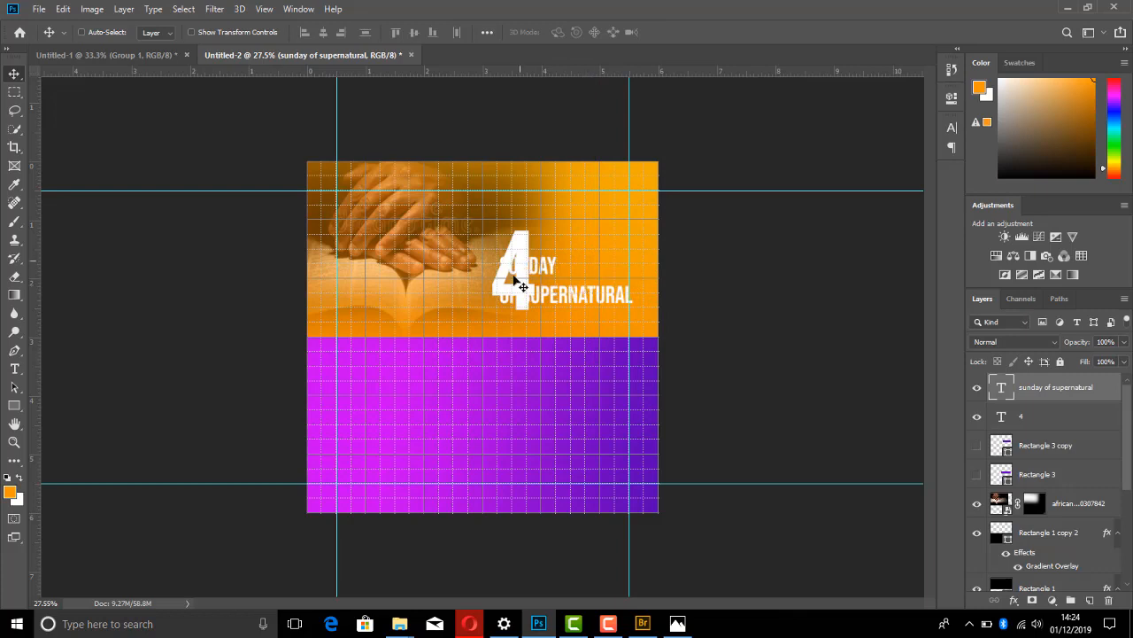
- Shrink the "4" to about the height of the two-line text and place it just to the left of that text
key("ctrl")
double_click(520, 247)
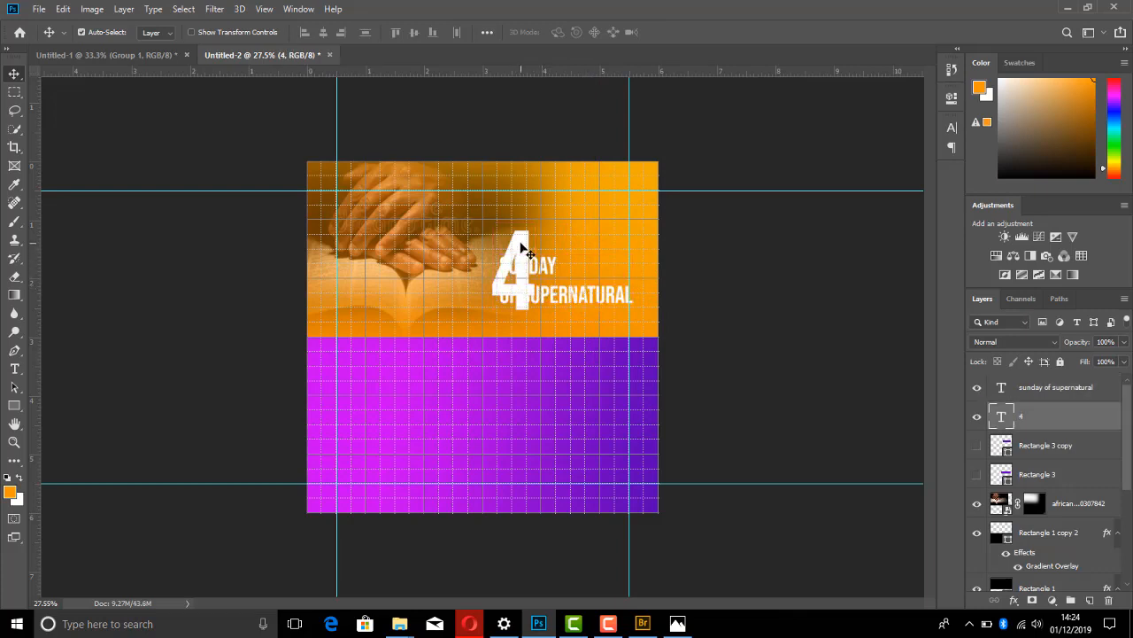
left_click(15, 75)
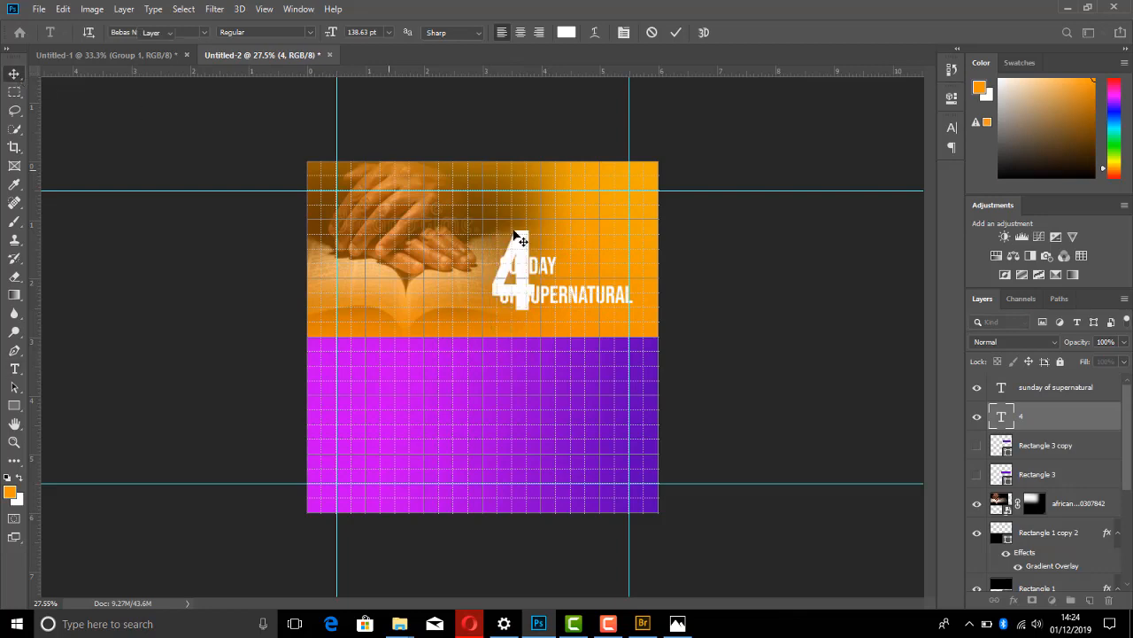
left_click_drag(523, 262, 493, 284)
key("ctrl+t")
key("Return")
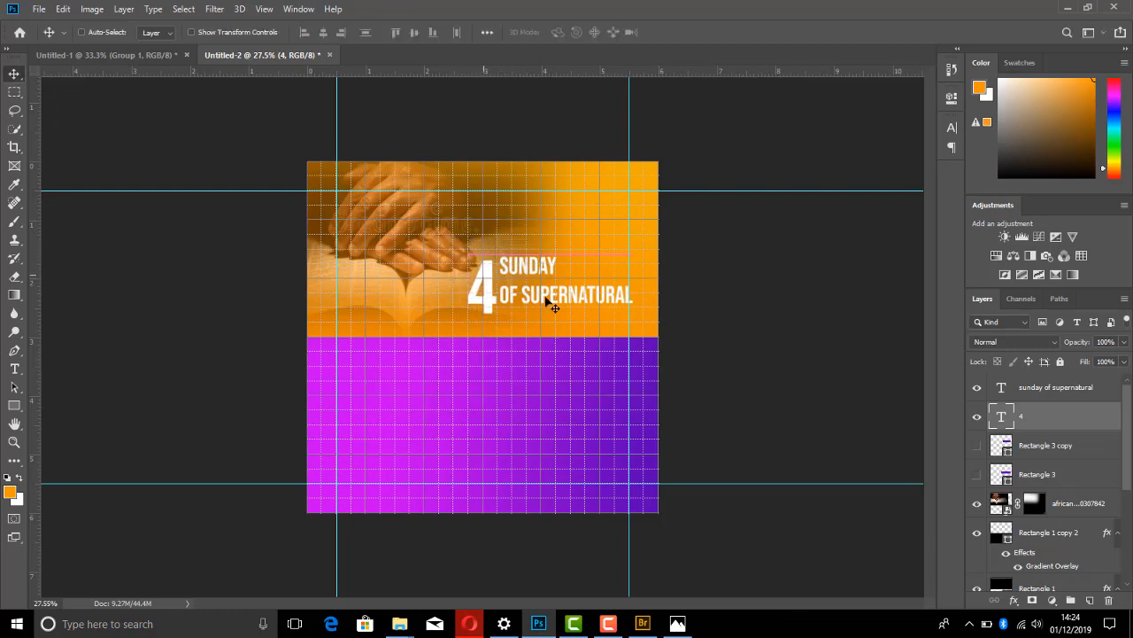
- Rearrange the line breaks to read "SUNDAY OF" above "SUPERNATURAL" and shift the text slightly to align with the "4"
left_click(551, 283, "ctrl")
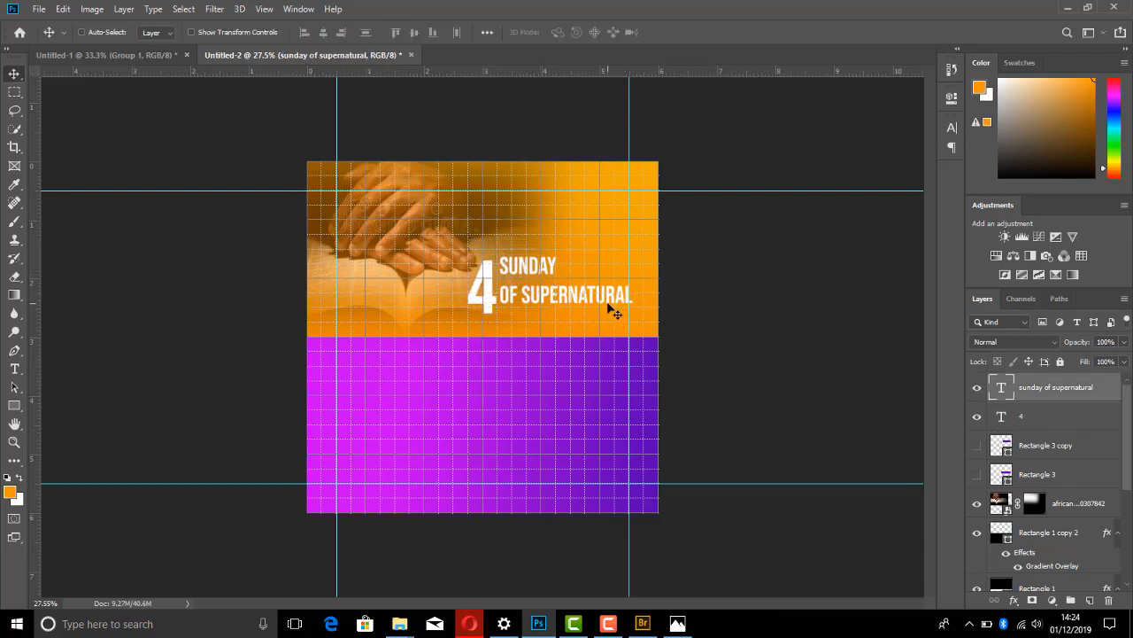
left_click(14, 368)
left_click(522, 294)
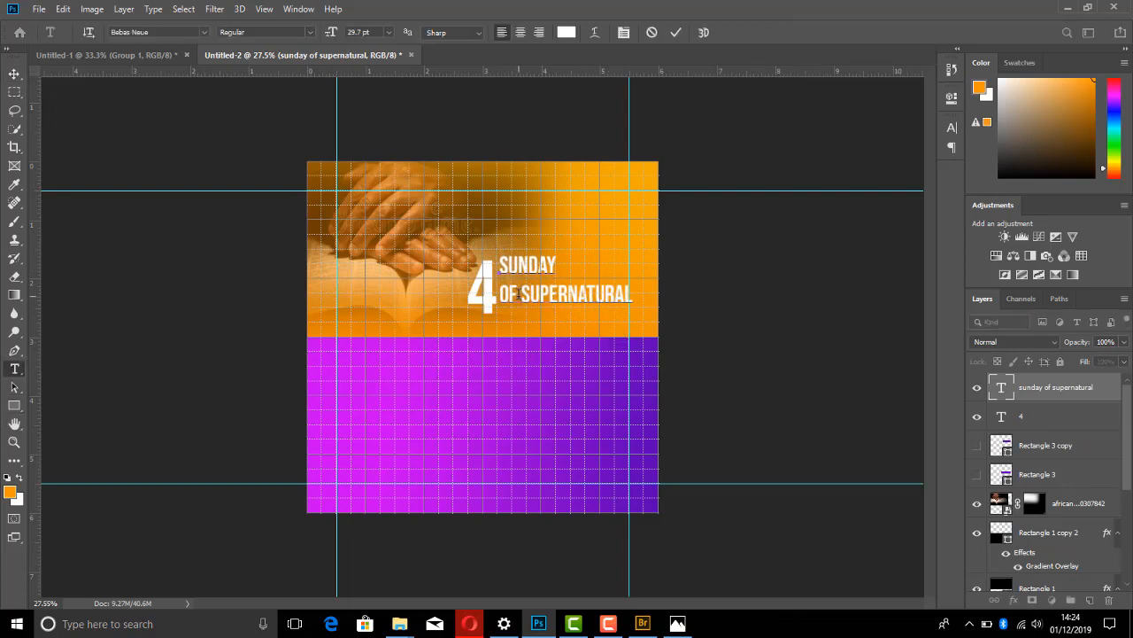
key("Return")
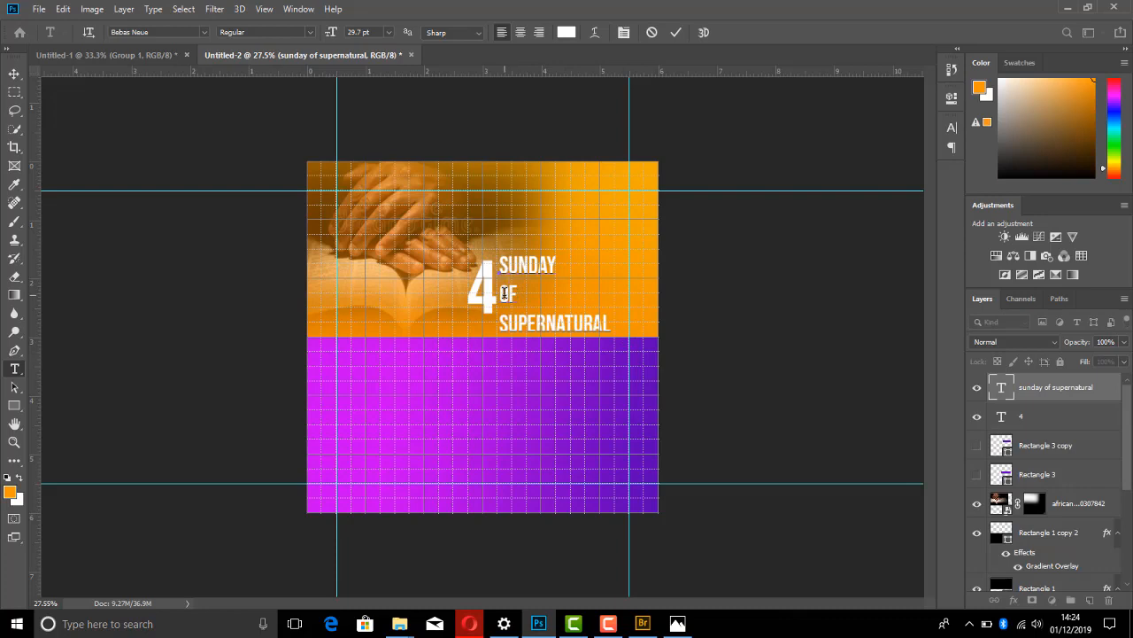
key("Delete")
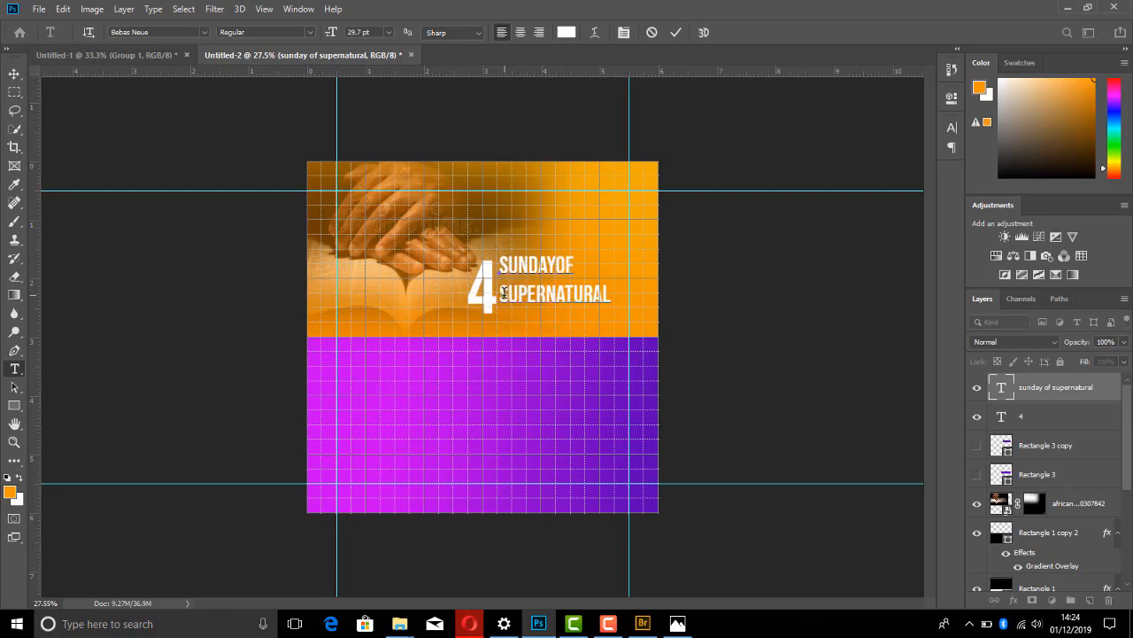
left_click(11, 71)
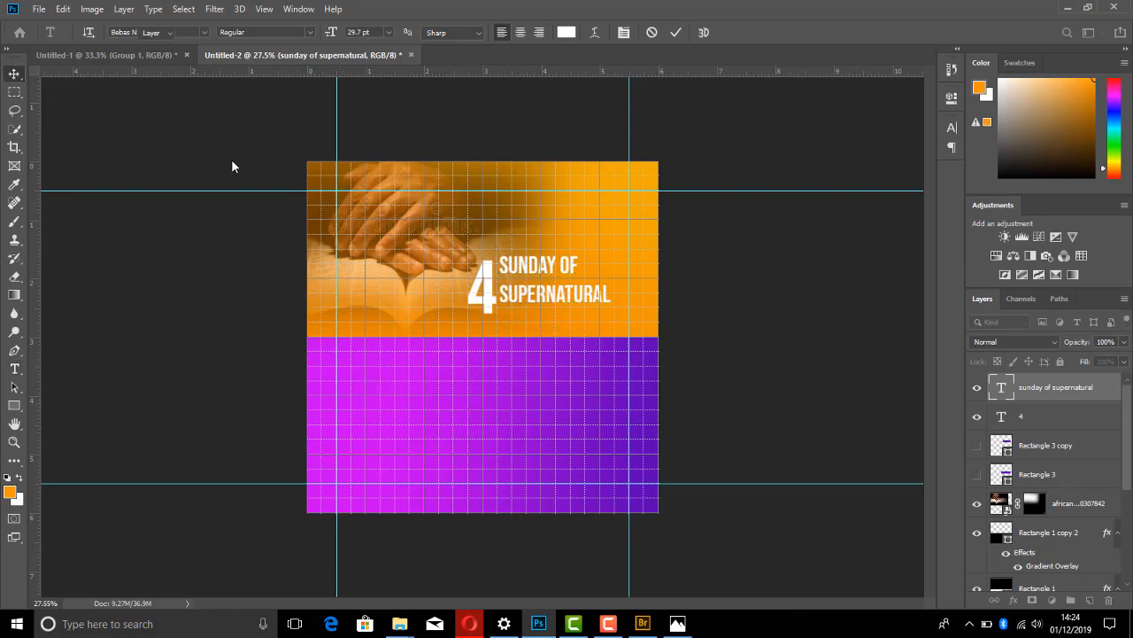
left_click_drag(506, 289, 509, 294)
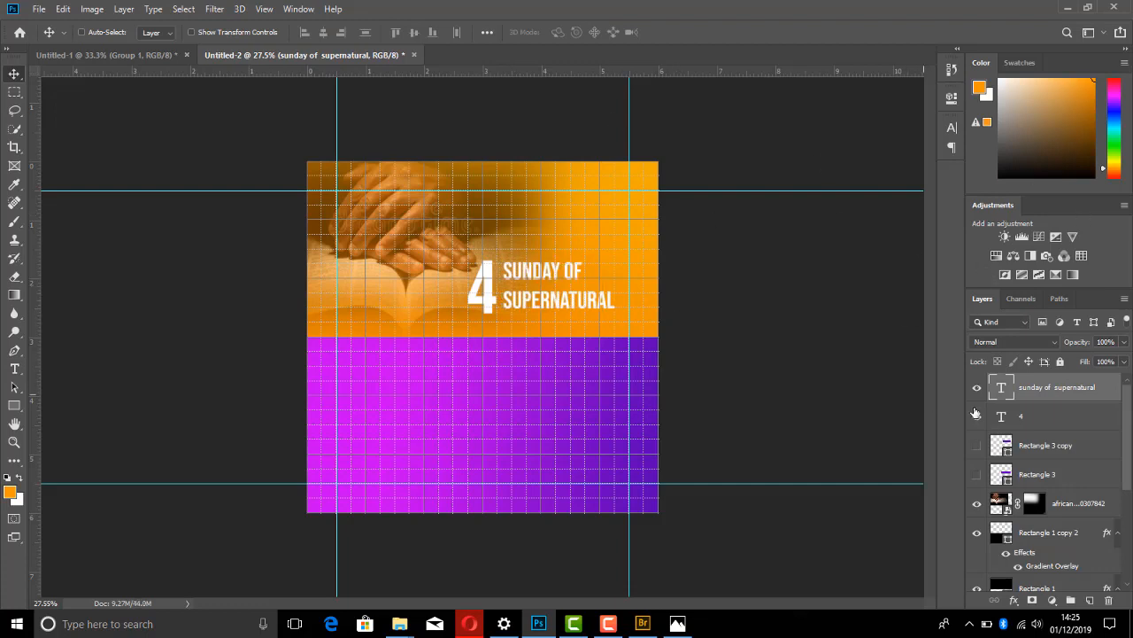
- Try several leading presets between 12 and 30 pt on the "SUNDAY OF SUPERNATURAL" text, and undo them
left_click(952, 128)
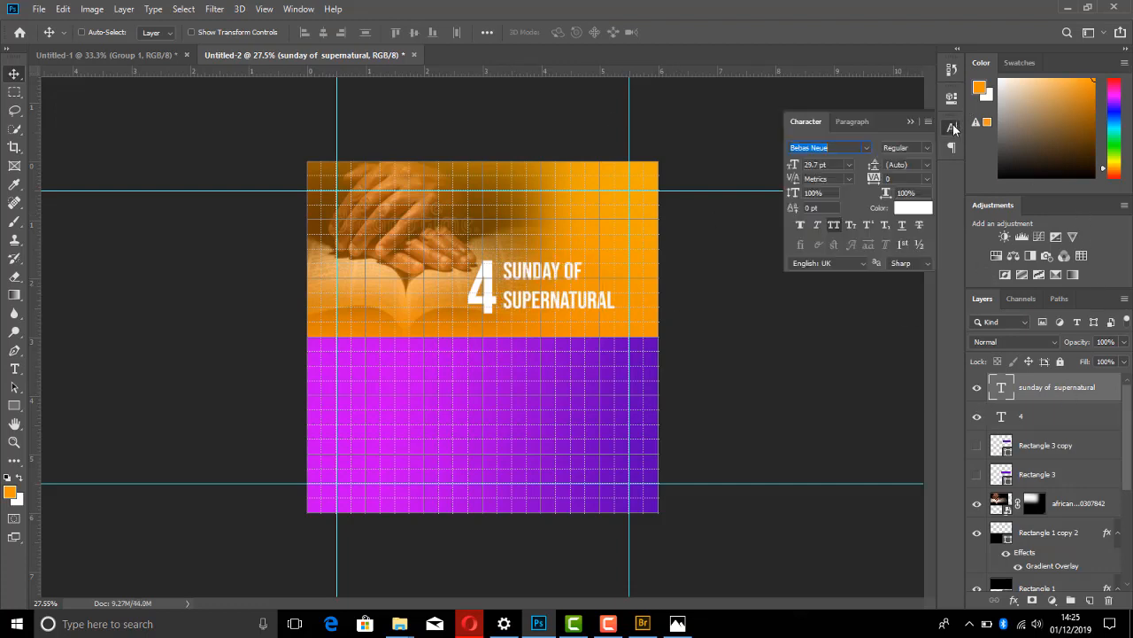
left_click(928, 169)
left_click(898, 245)
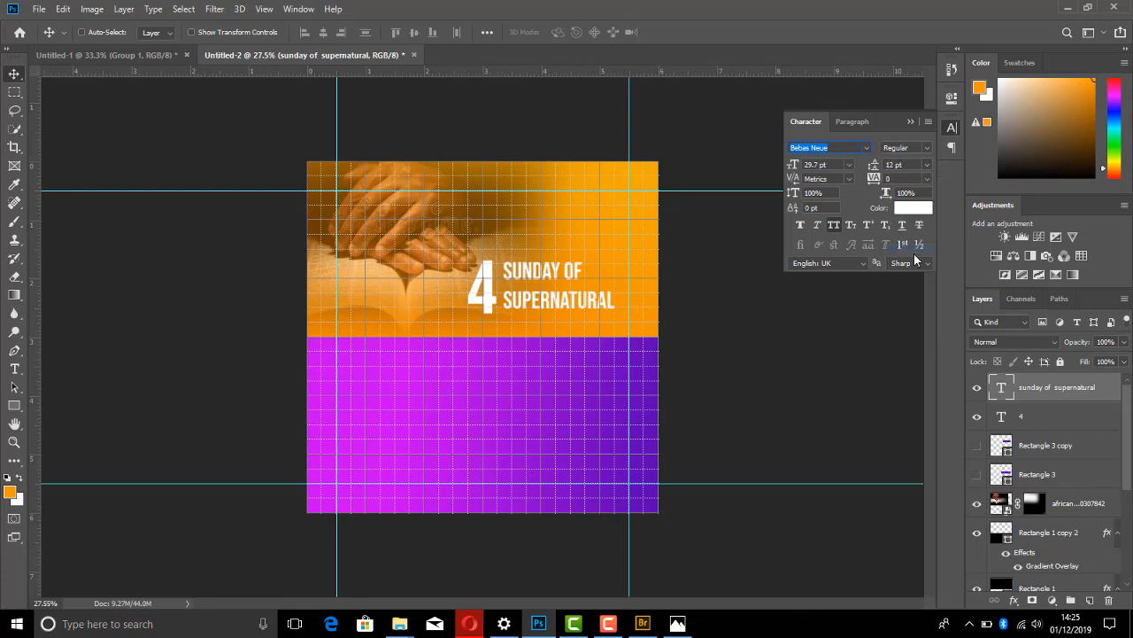
left_click(928, 166)
left_click(921, 257)
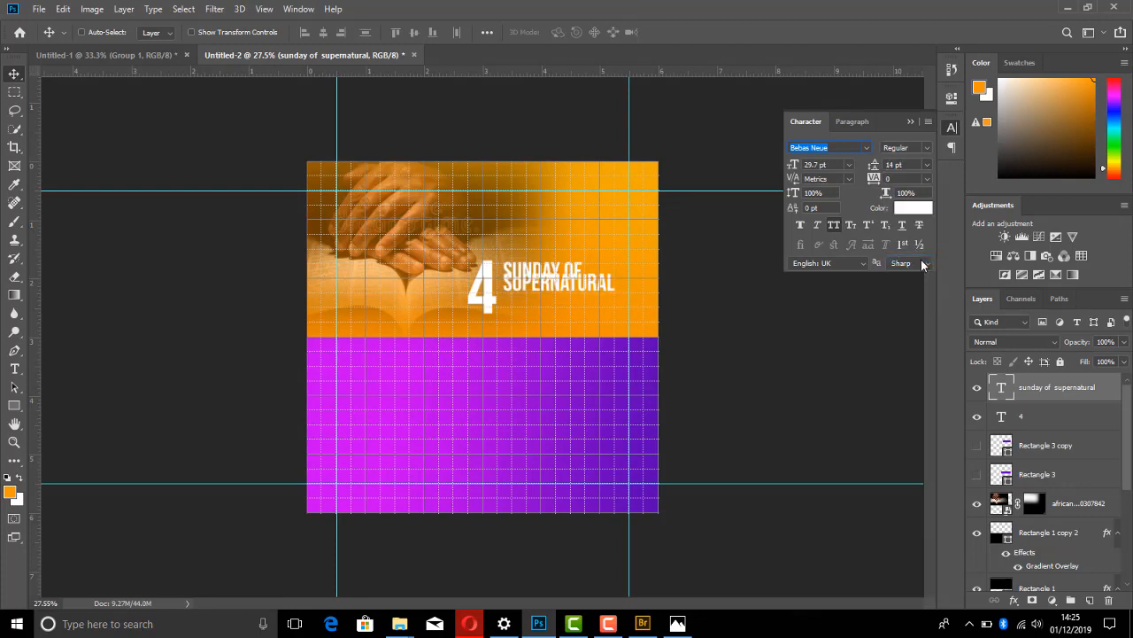
left_click(926, 166)
left_click(916, 280)
left_click(925, 165)
left_click(912, 302)
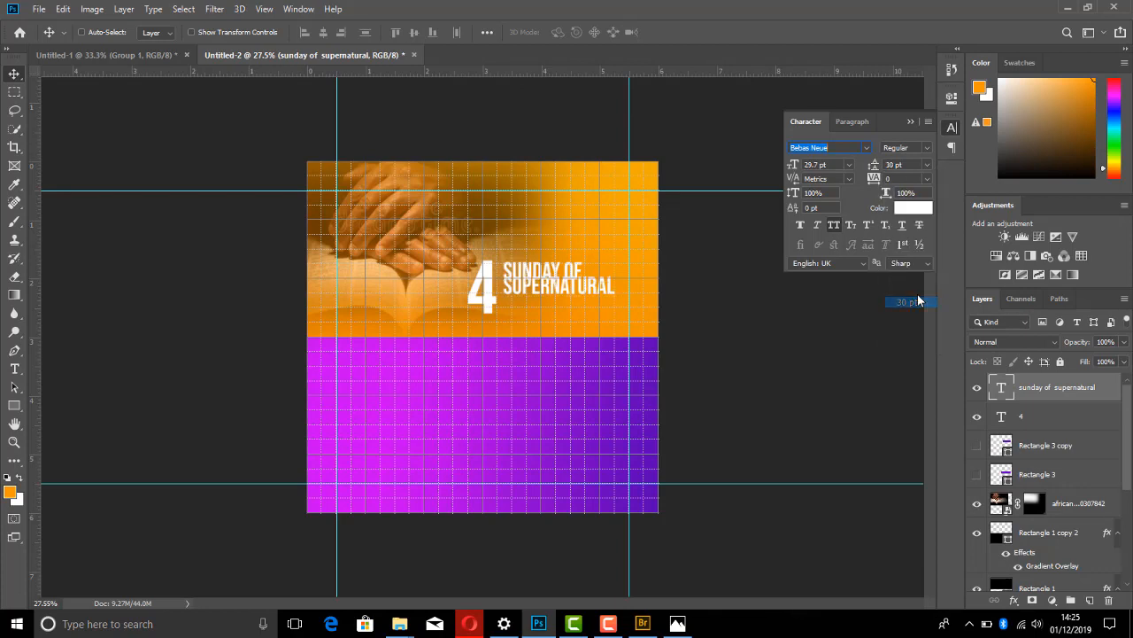
left_click(927, 165)
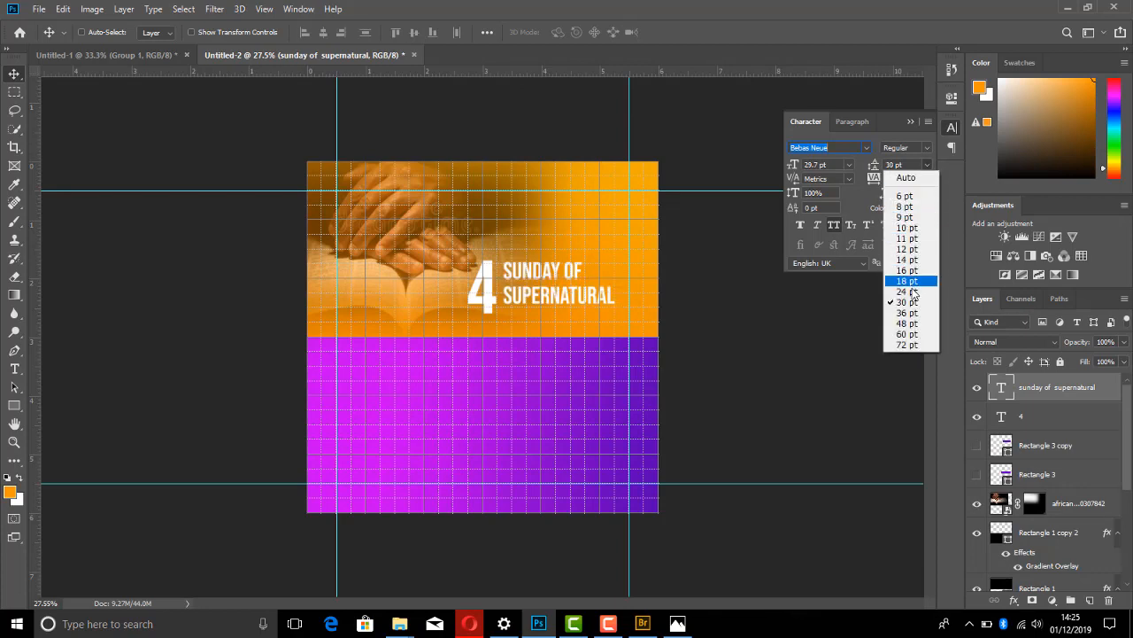
left_click(912, 280)
left_click_drag(556, 282, 573, 282)
key("ctrl+z")
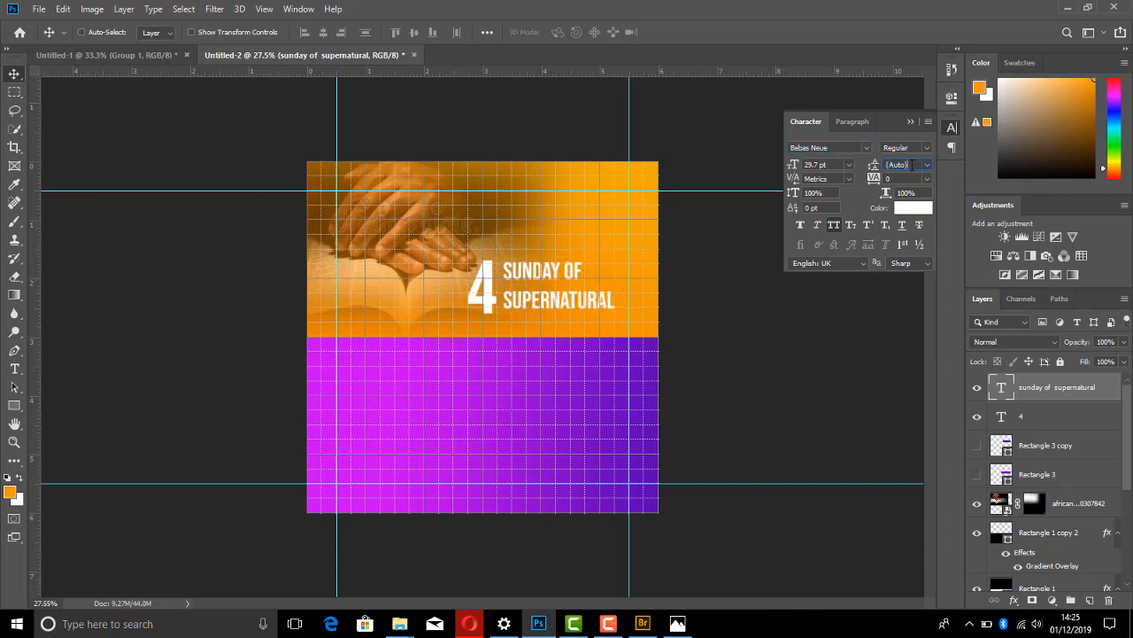
- Set the leading of the "SUNDAY OF SUPERNATURAL" text to 24 pt and move the text against the right vertical guide
type("24")
key("Return")
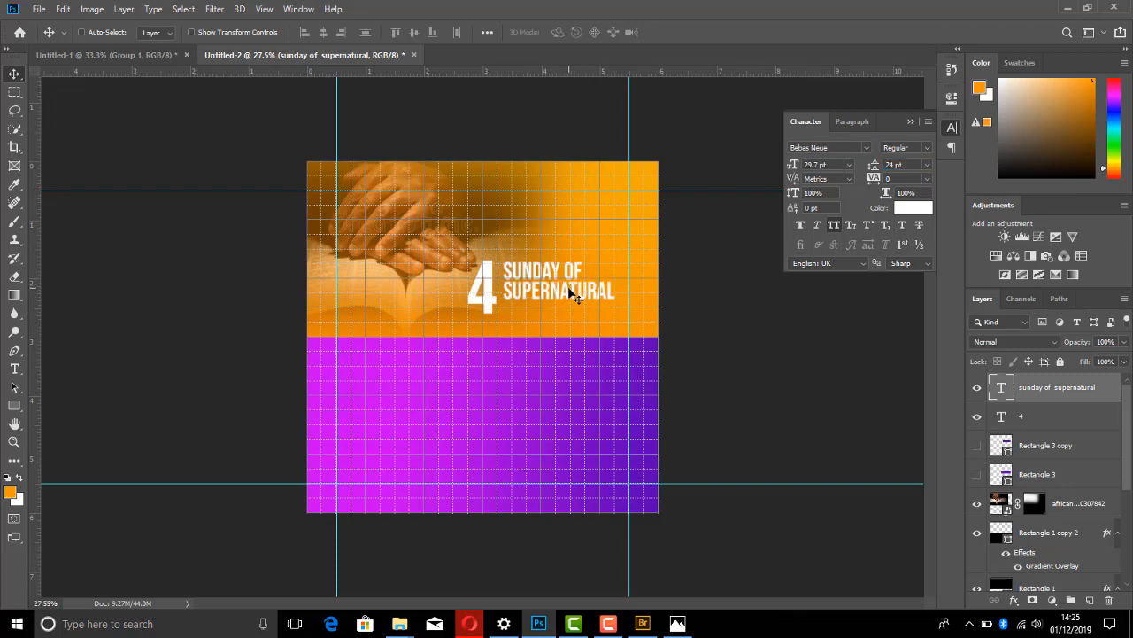
left_click_drag(580, 298, 586, 298)
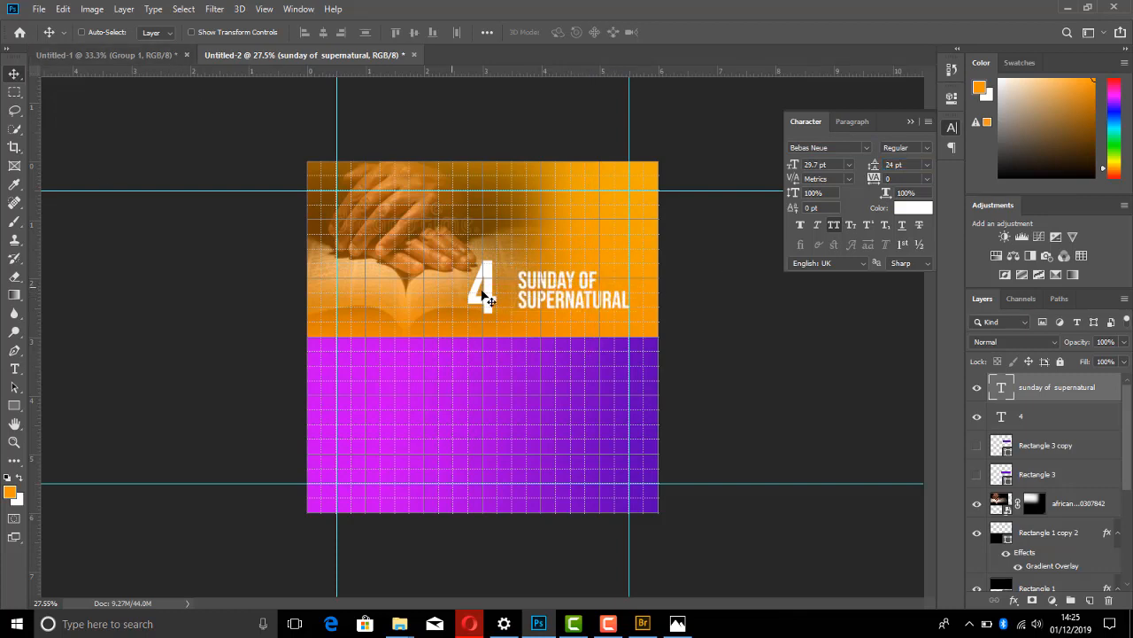
- Move the "4" close to the left edge of the two-line text and nudge it into alignment
left_click(489, 293, "ctrl")
left_click_drag(490, 293, 507, 292)
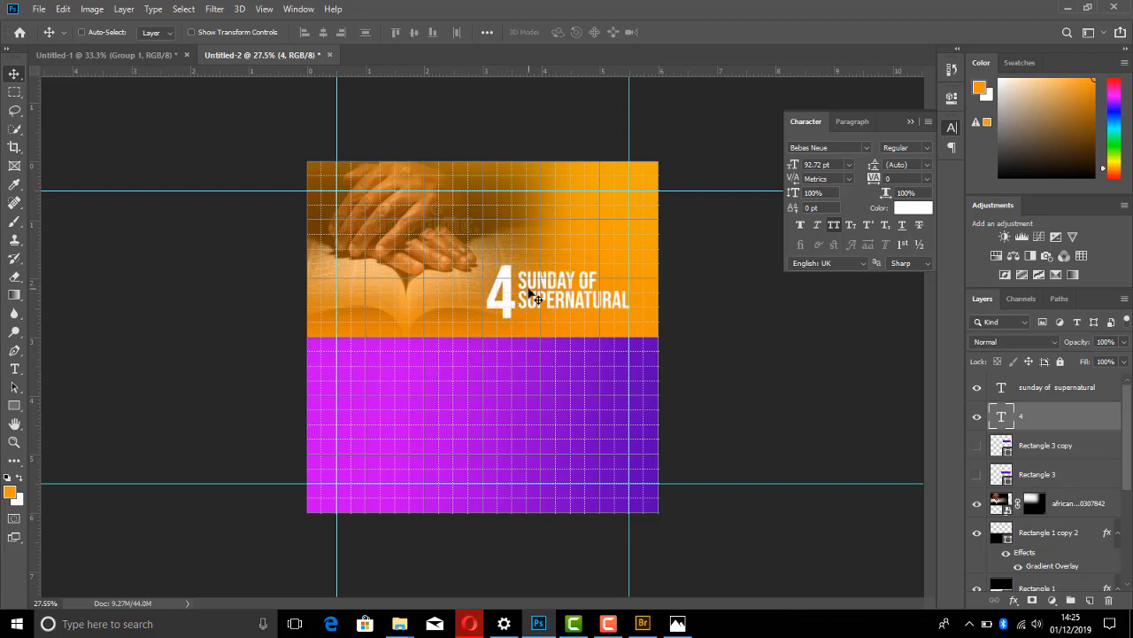
key("Right")
key("Up")
key("Down")
key("Right")
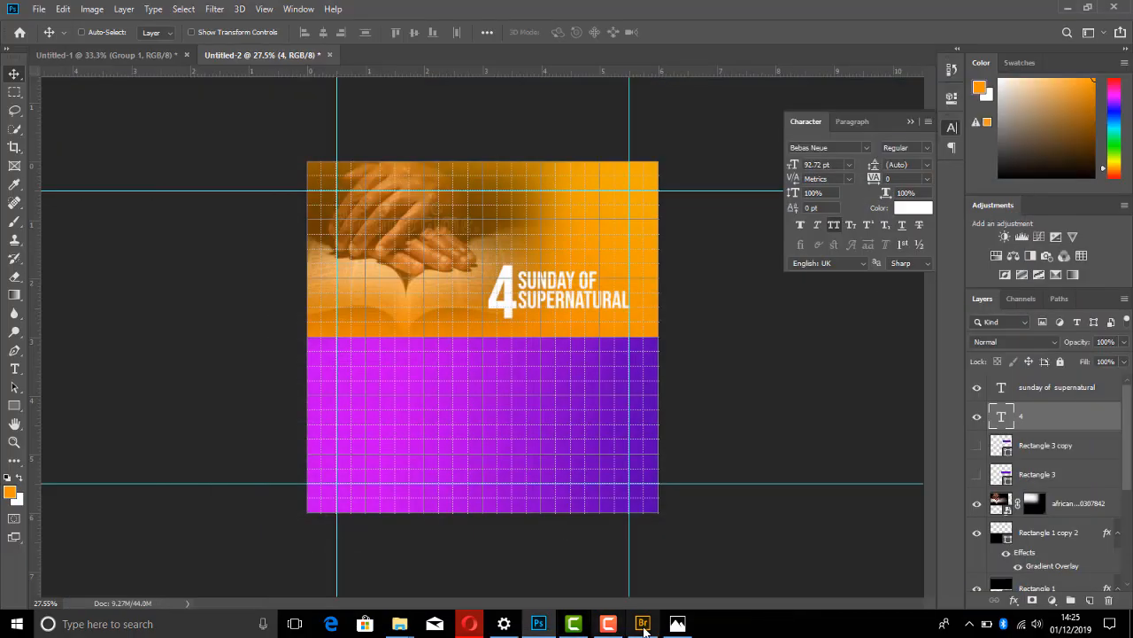
- Check the reference flyer, then add the text "WAGING WAR" at the left vertical guide near the top of the purple area
left_click(677, 625)
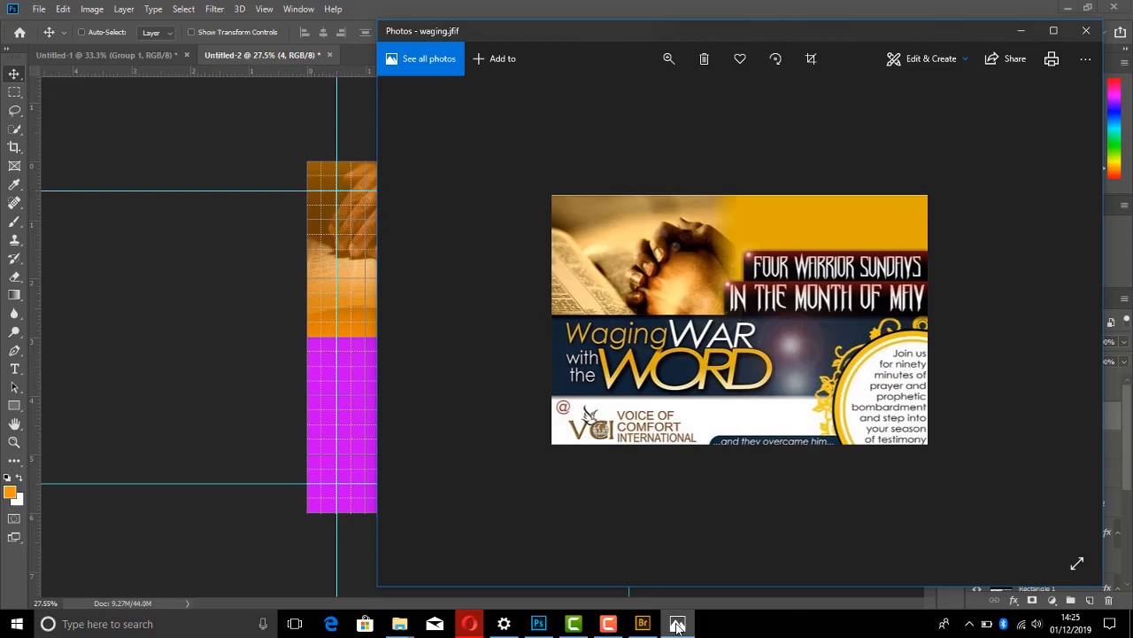
left_click(677, 624)
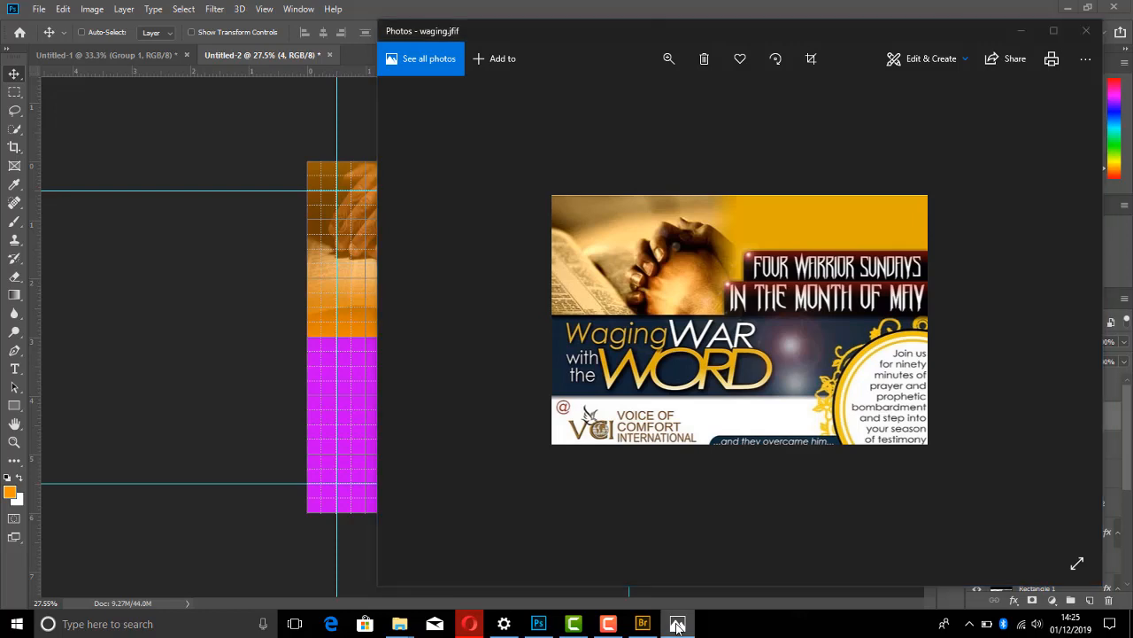
left_click(15, 369)
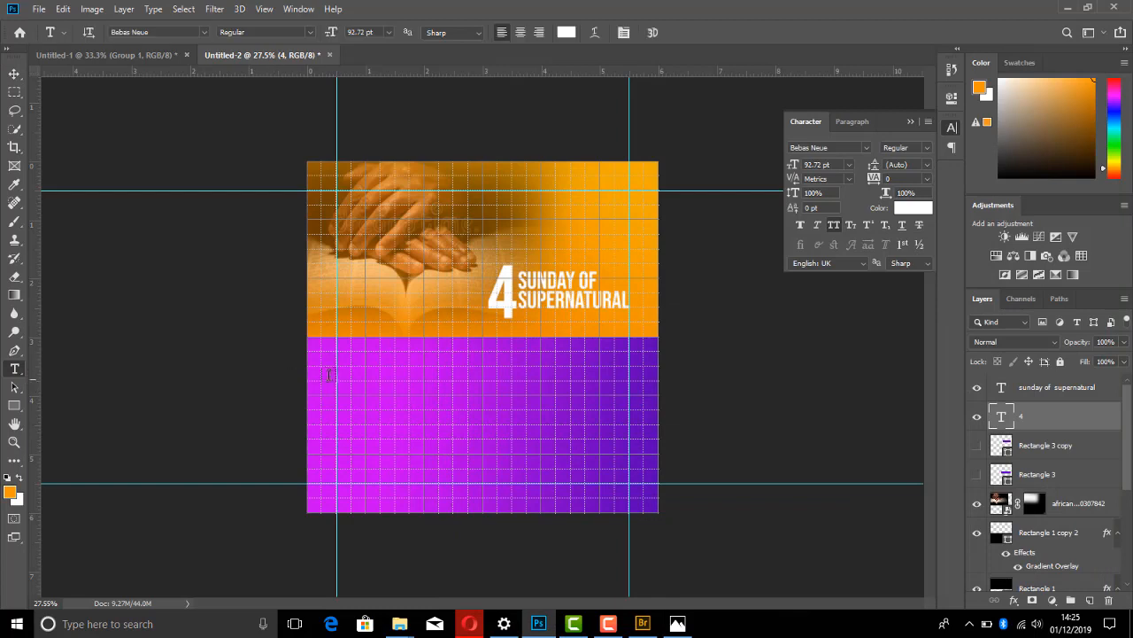
left_click(334, 367)
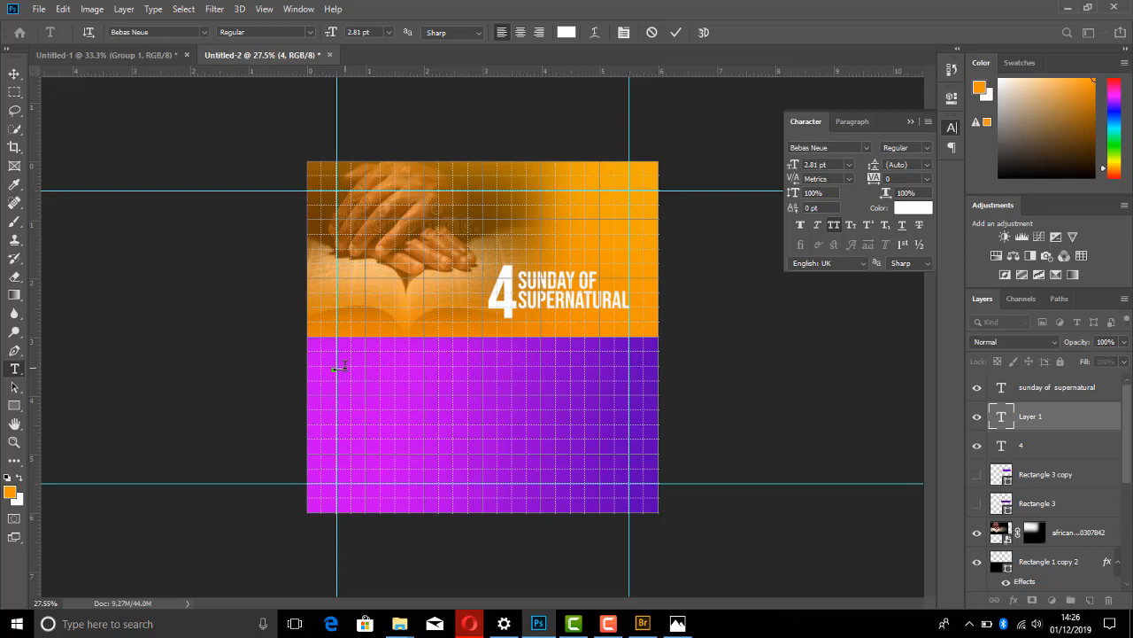
key("ctrl+Return")
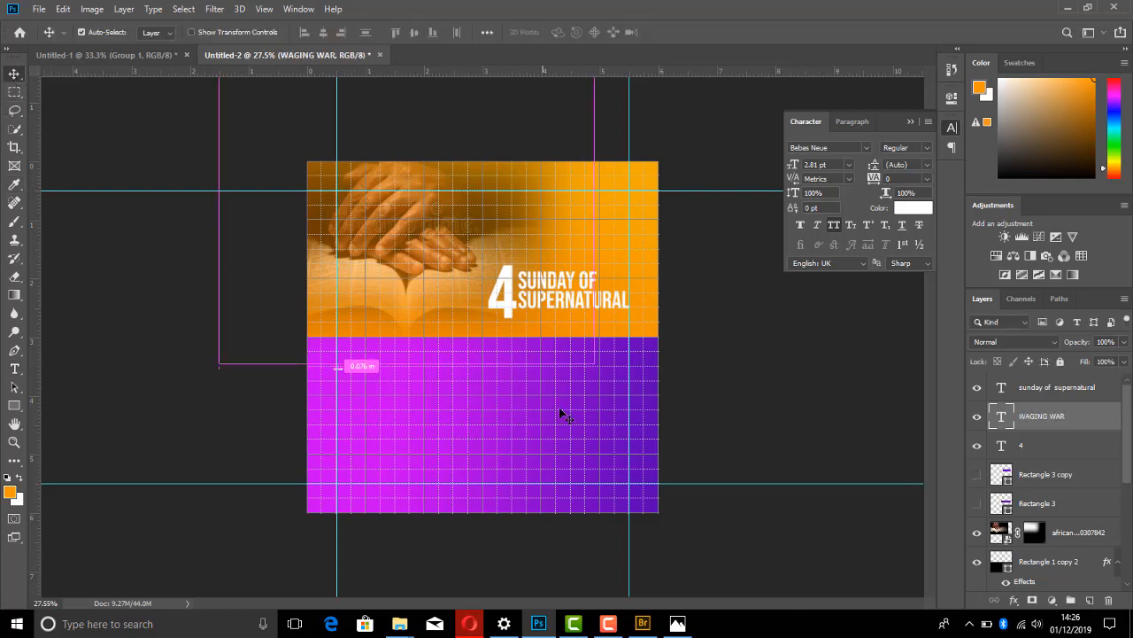
- Enlarge "WAGING WAR" to about 47 pt and move it up along the left guide, just below the orange area
key("ctrl+t")
left_click_drag(341, 371, 478, 415)
key("Return")
left_click_drag(394, 390, 397, 371)
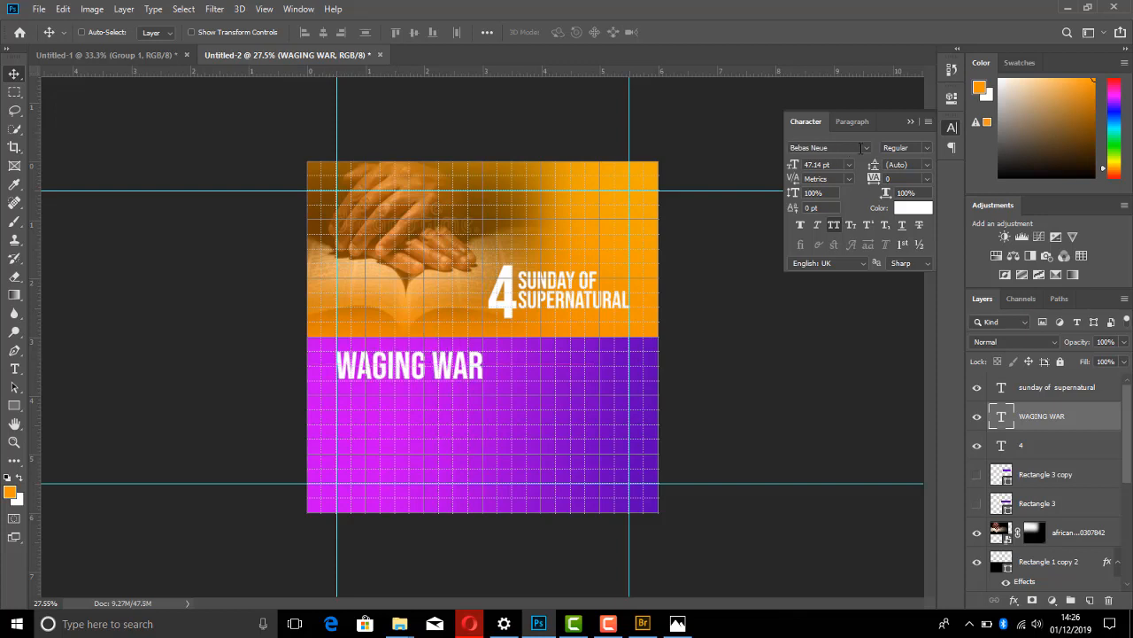
- Change the "WAGING WAR" font to Montserrat ExtraBold and scale the text down to about 2 in wide
left_click(865, 146)
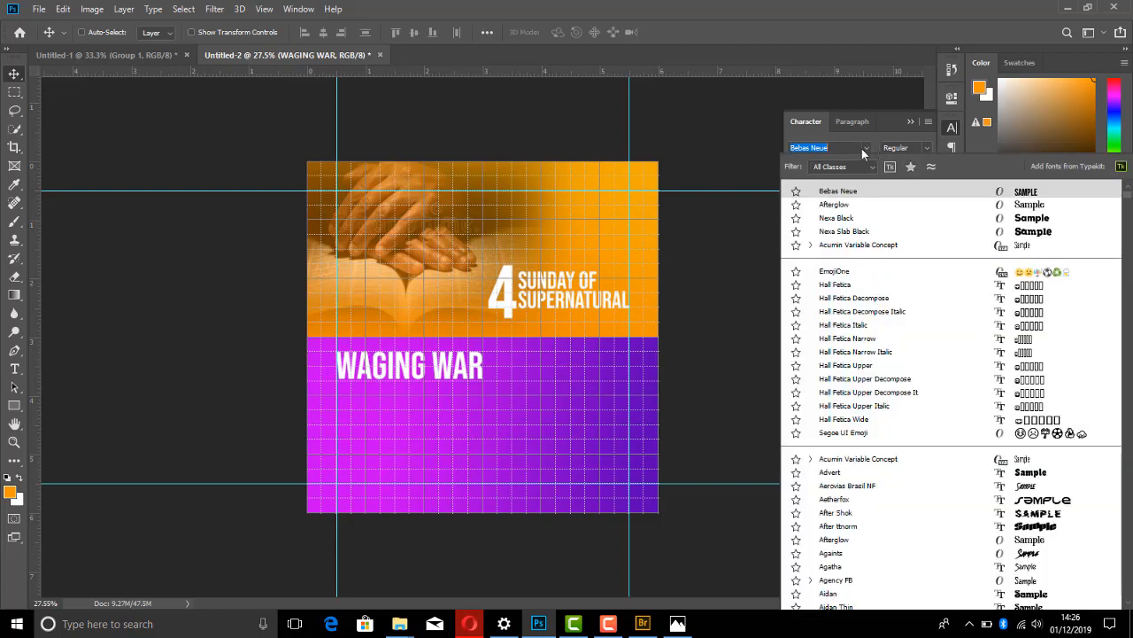
type("mont")
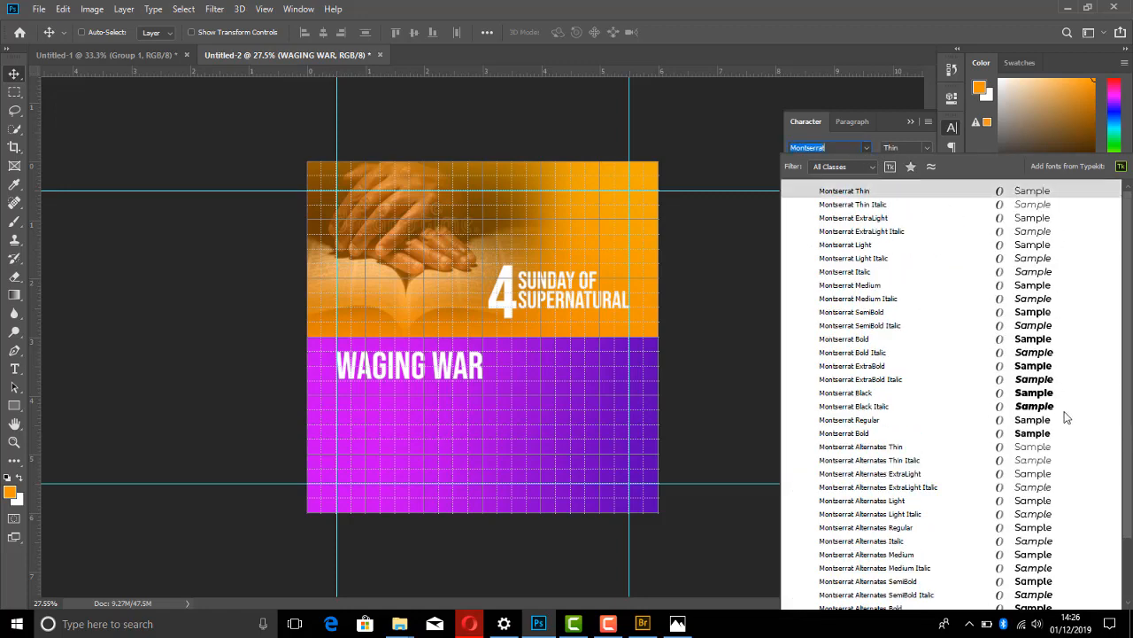
left_click(1047, 366)
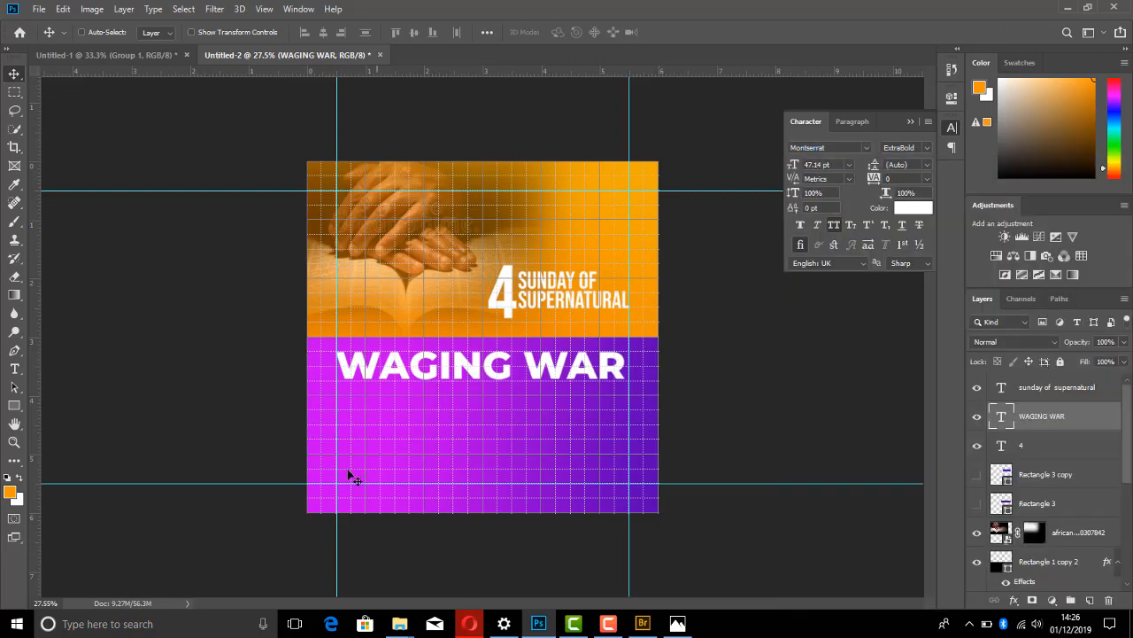
key("ctrl+t")
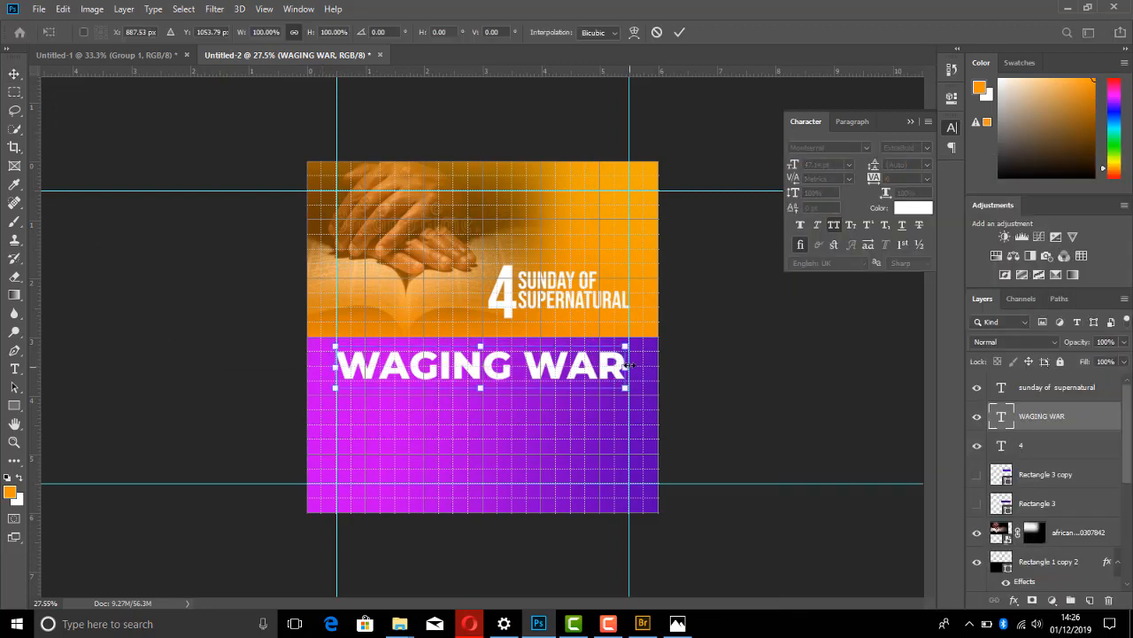
left_click_drag(629, 364, 458, 366)
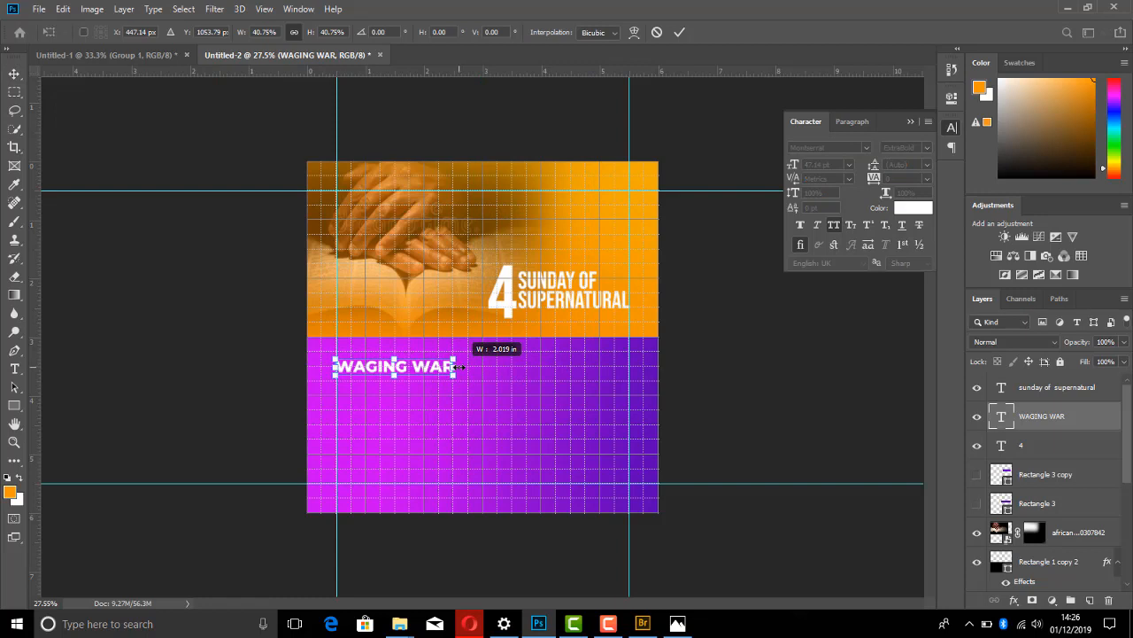
key("Return")
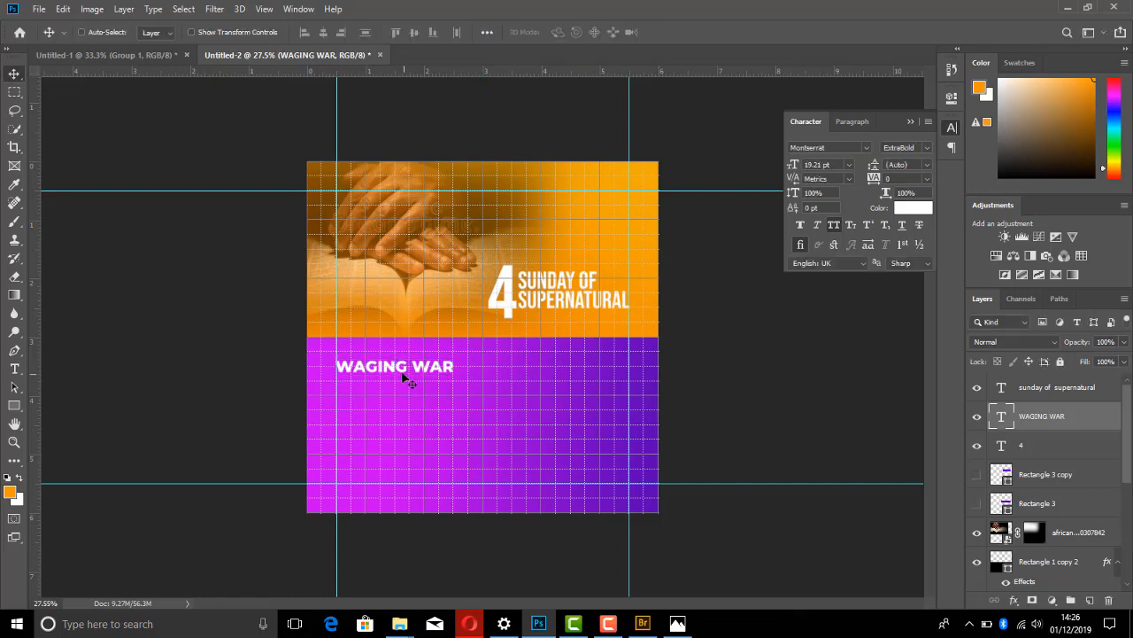
- Duplicate "WAGING WAR" directly beneath the original and change the copy's text to "WORD"
left_click_drag(398, 375, 457, 376)
left_click(16, 369)
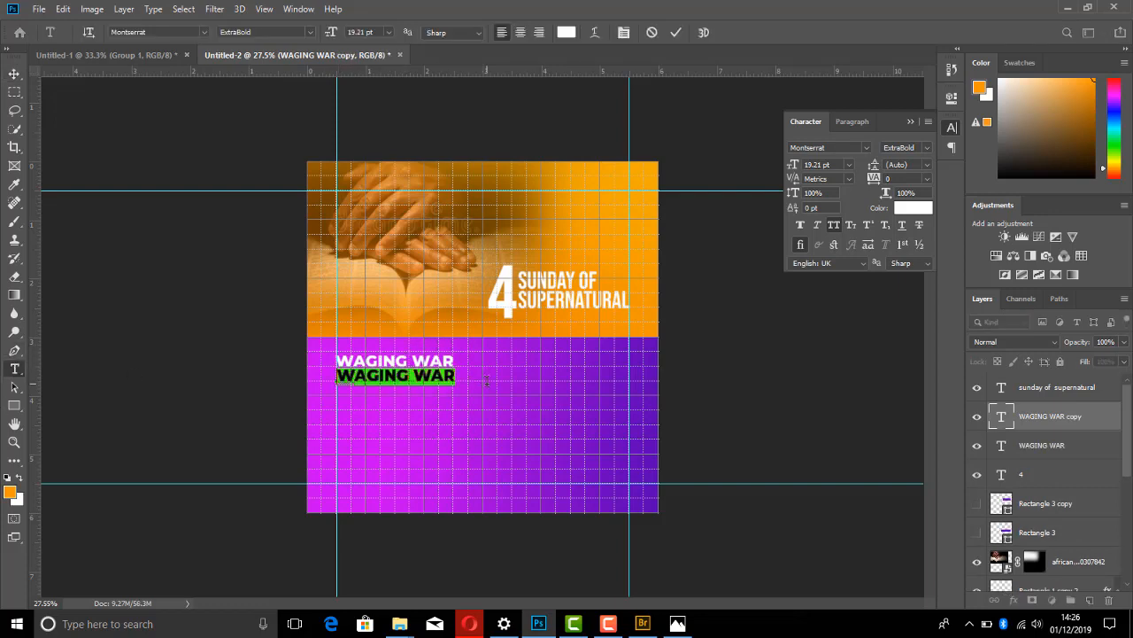
type("WORD")
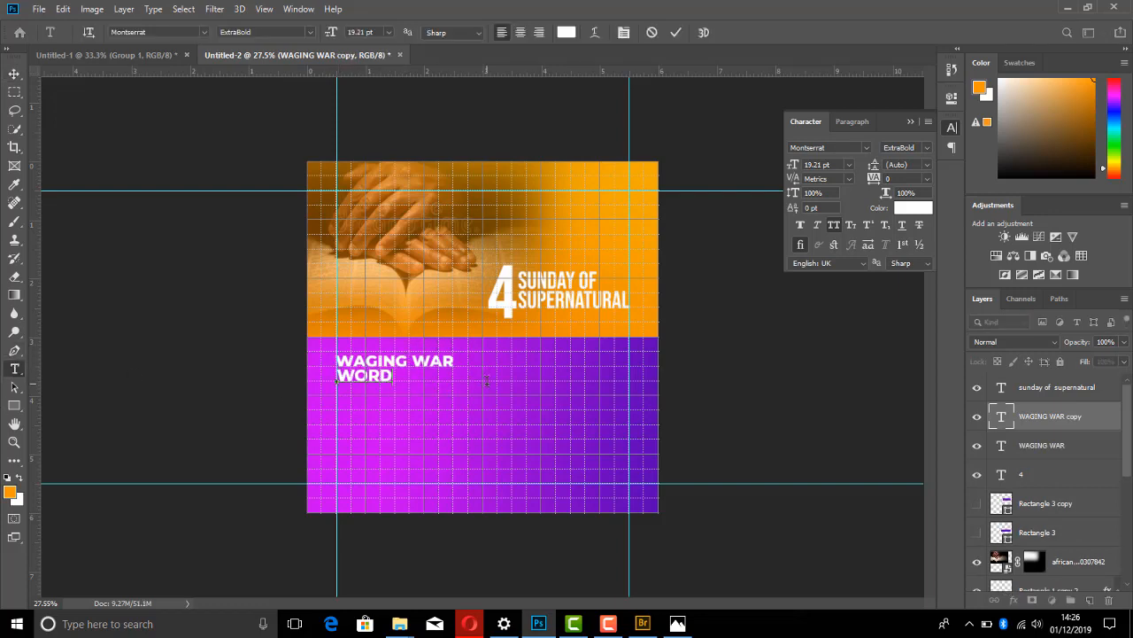
left_click(14, 74)
- Scale "WORD" up to about 40.5 pt so it matches the width of "WAGING WAR"
key("ctrl+t")
left_click_drag(395, 383, 453, 414)
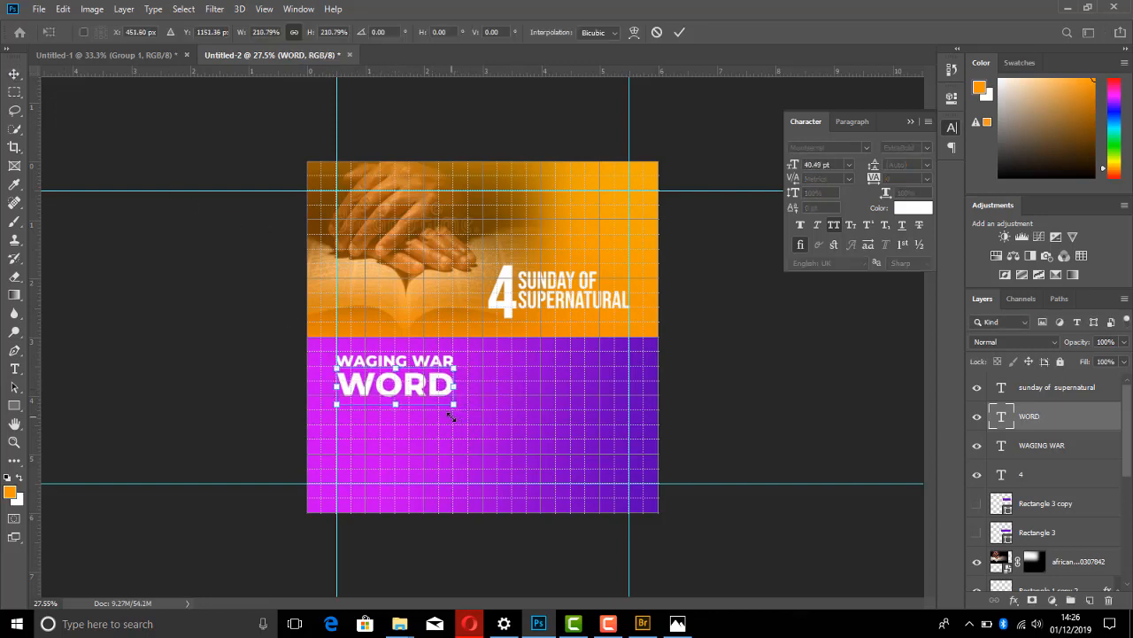
key("Return")
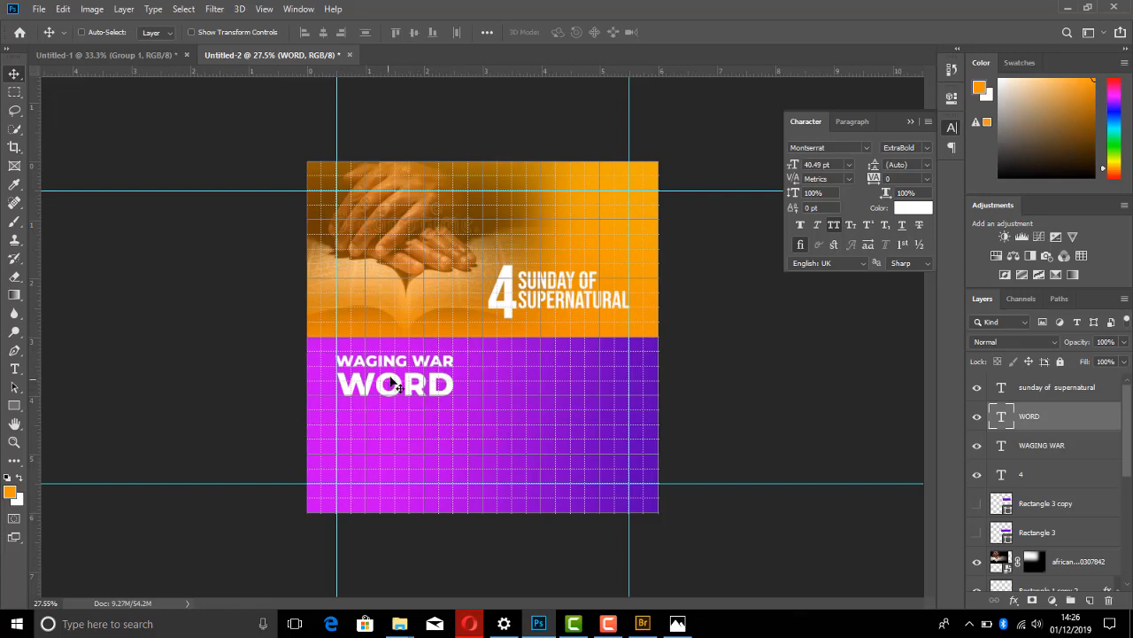
- Retype the upper line as "Waging war", turn off its All Caps formatting and nudge it into place above "WORD"
left_click(14, 368)
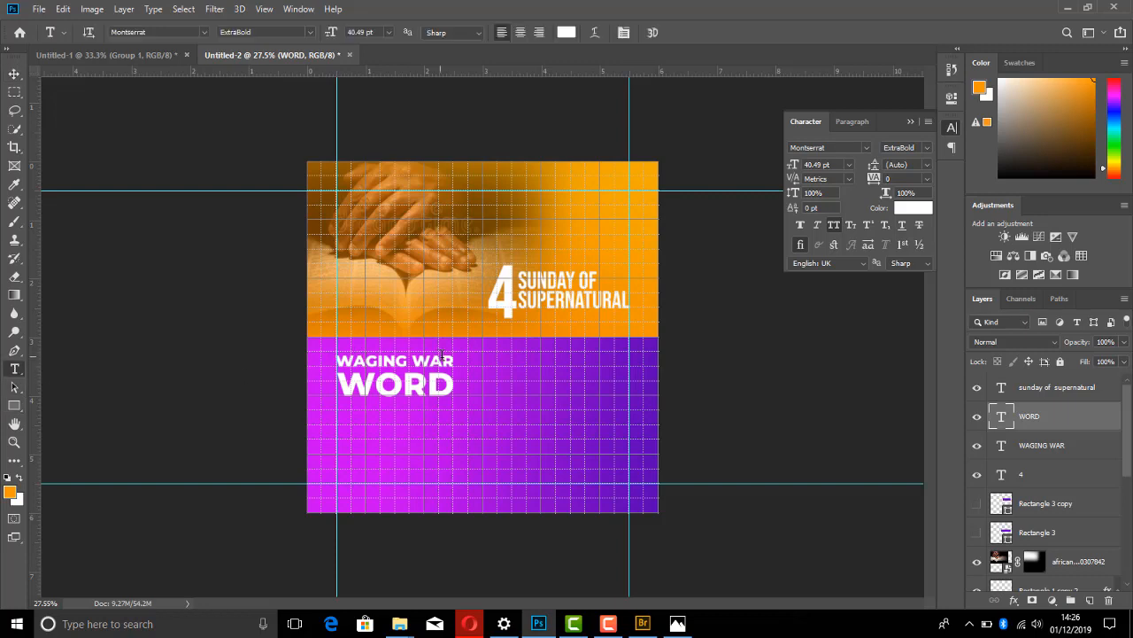
left_click_drag(452, 361, 336, 361)
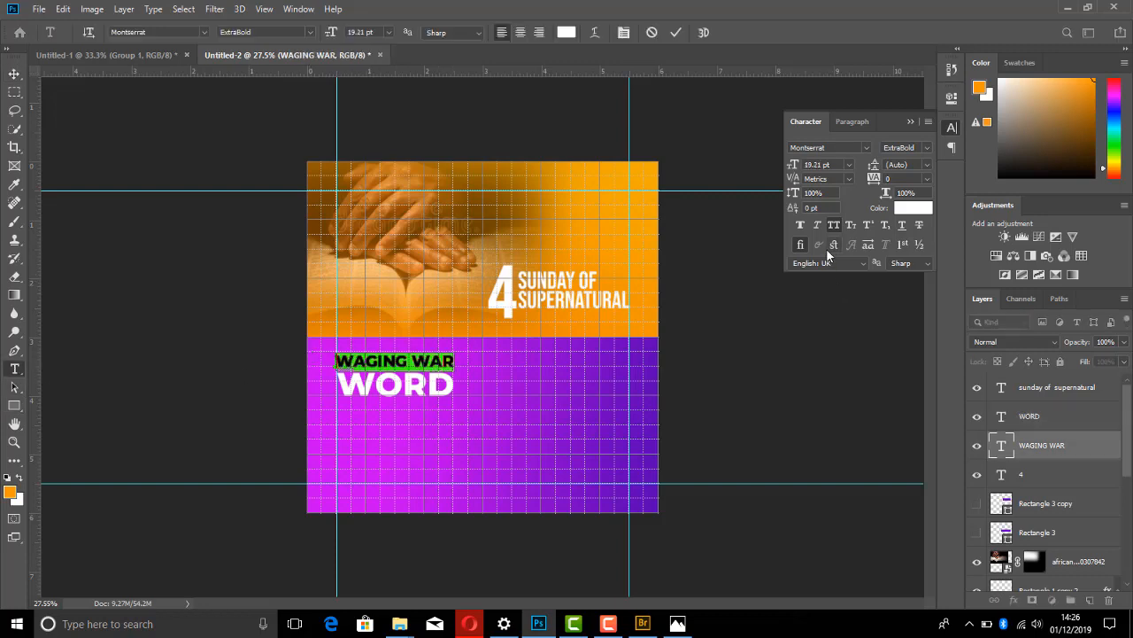
type("WAG")
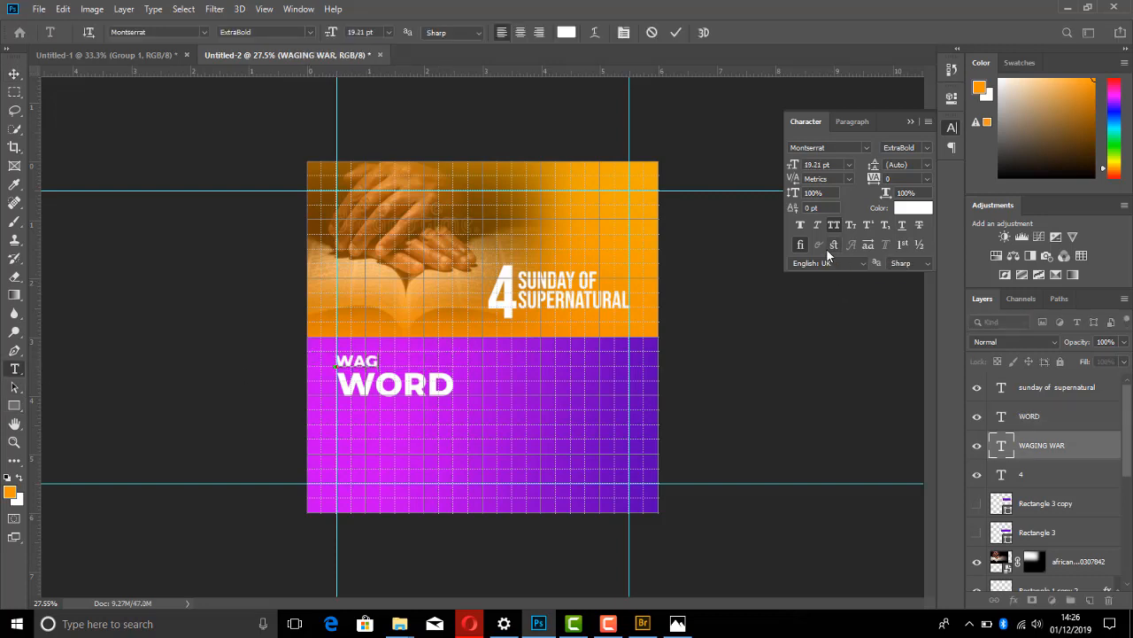
type("ING WAR")
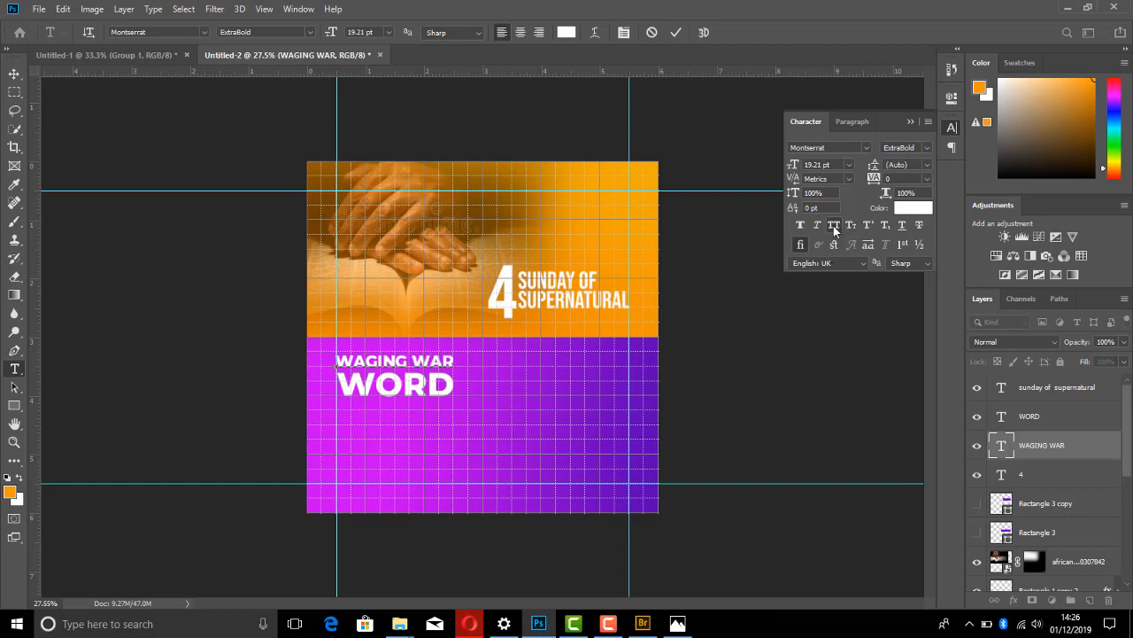
left_click(14, 73)
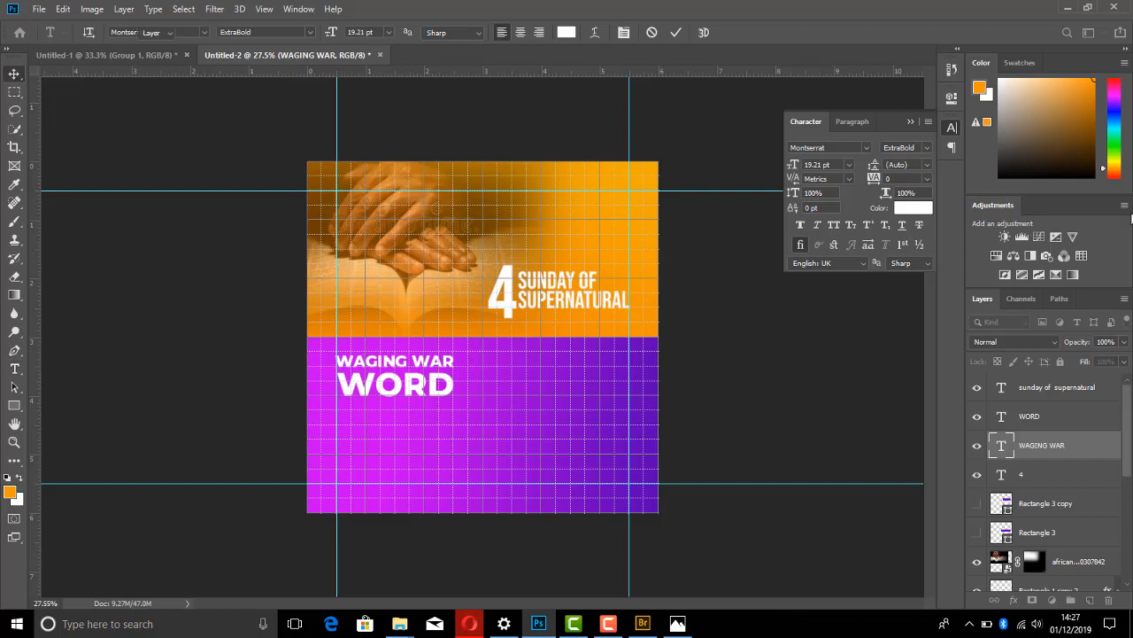
left_click(833, 227)
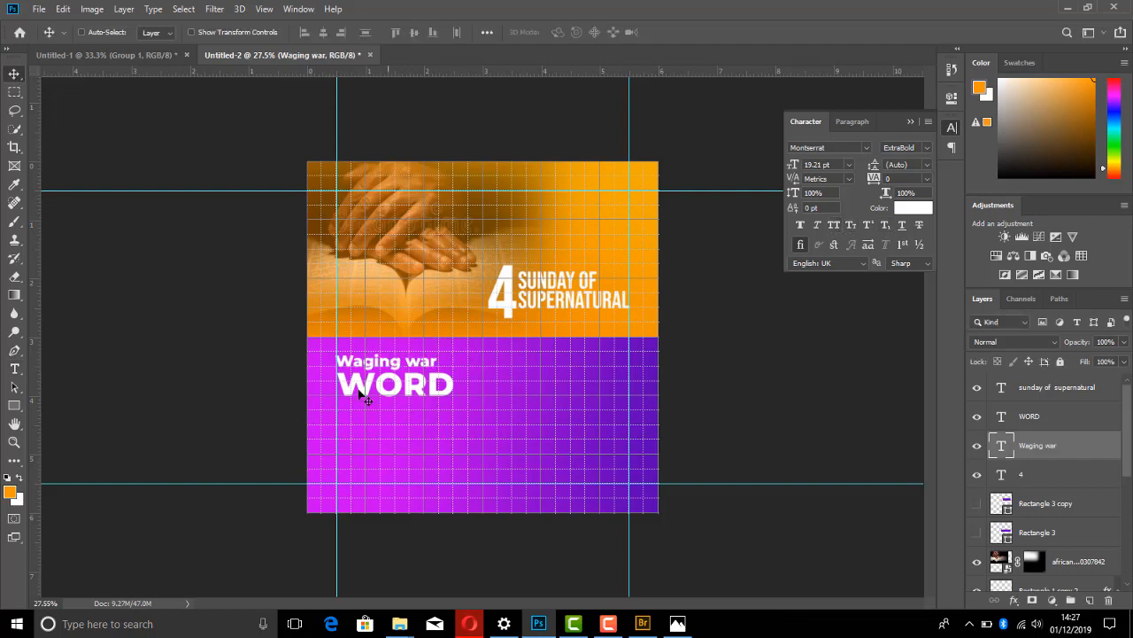
left_click_drag(381, 369, 382, 367)
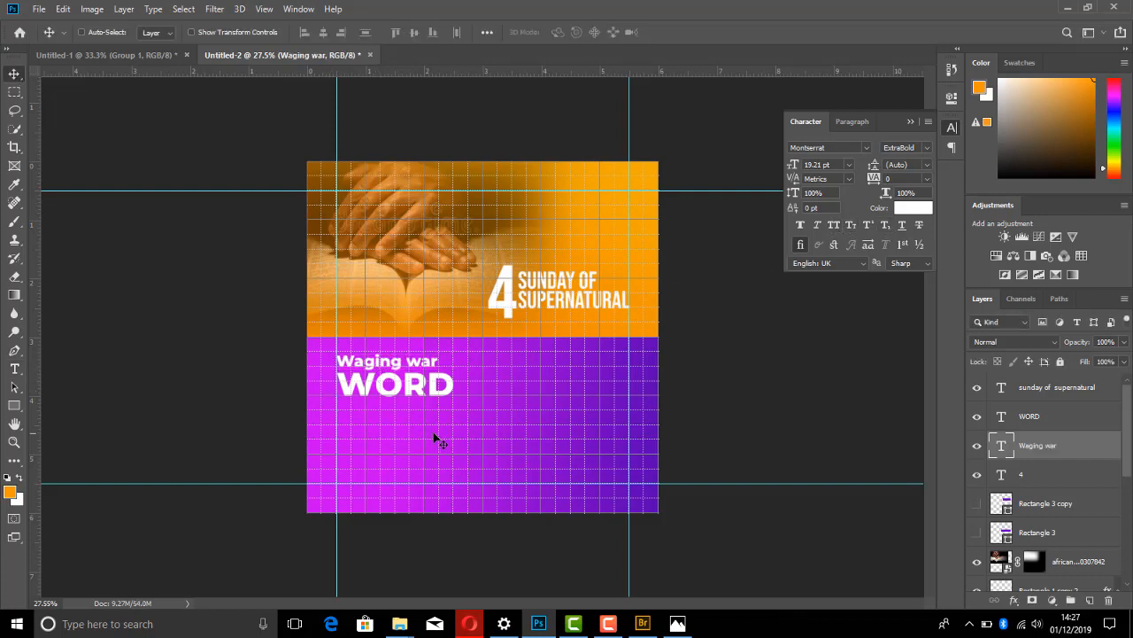
- Try the Thin style on "Waging war" and set its Montserrat style to Medium
left_click(870, 147)
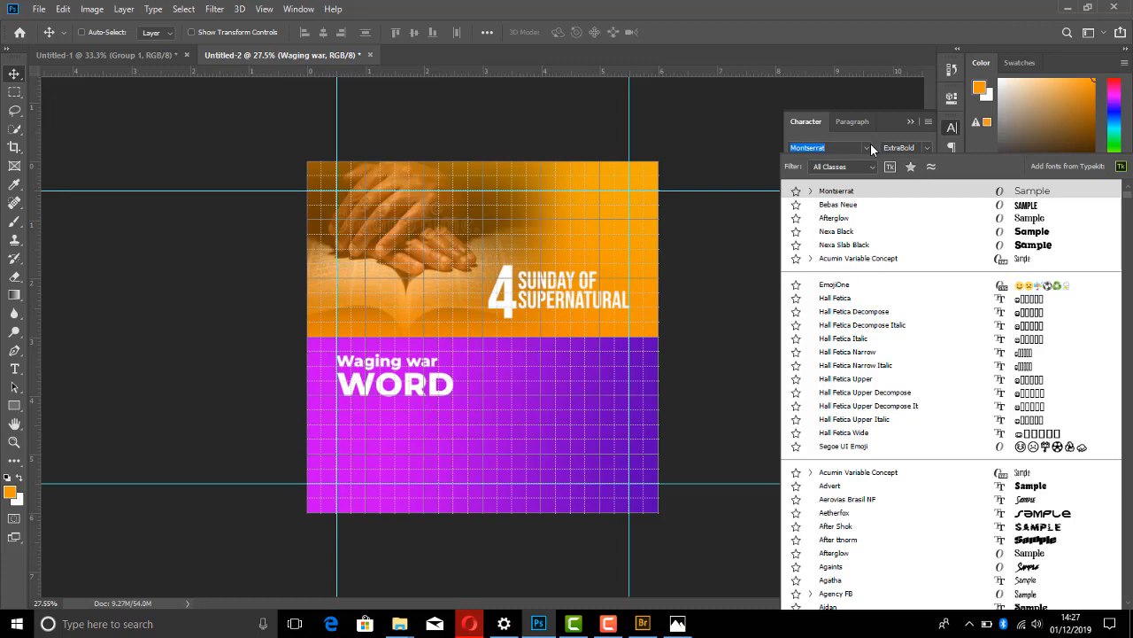
left_click(864, 144)
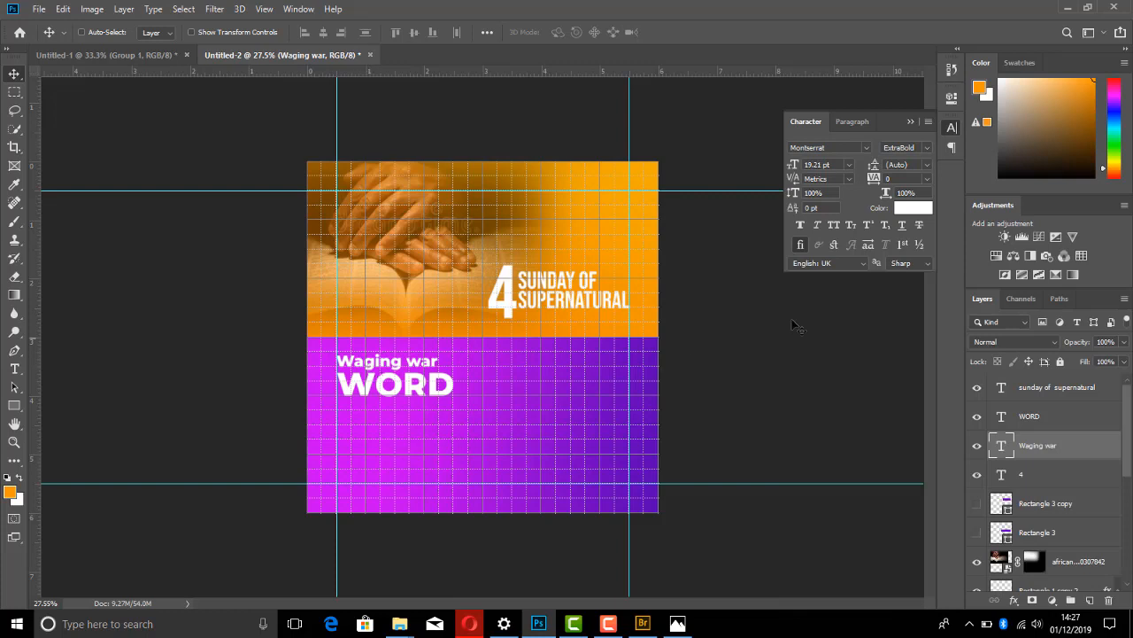
left_click(927, 149)
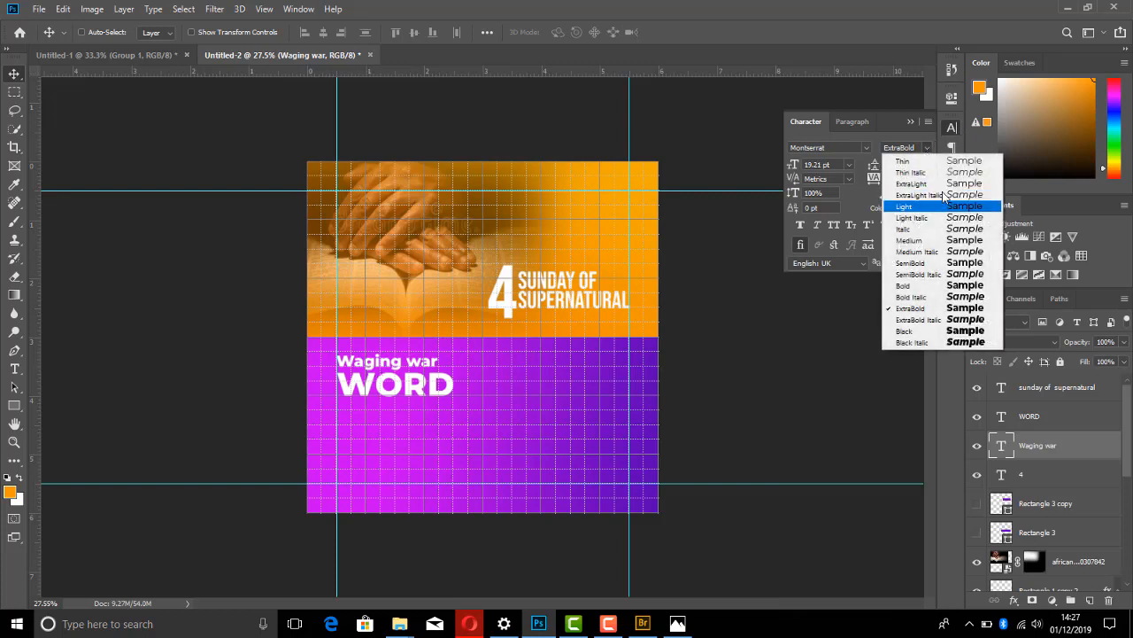
left_click(946, 163)
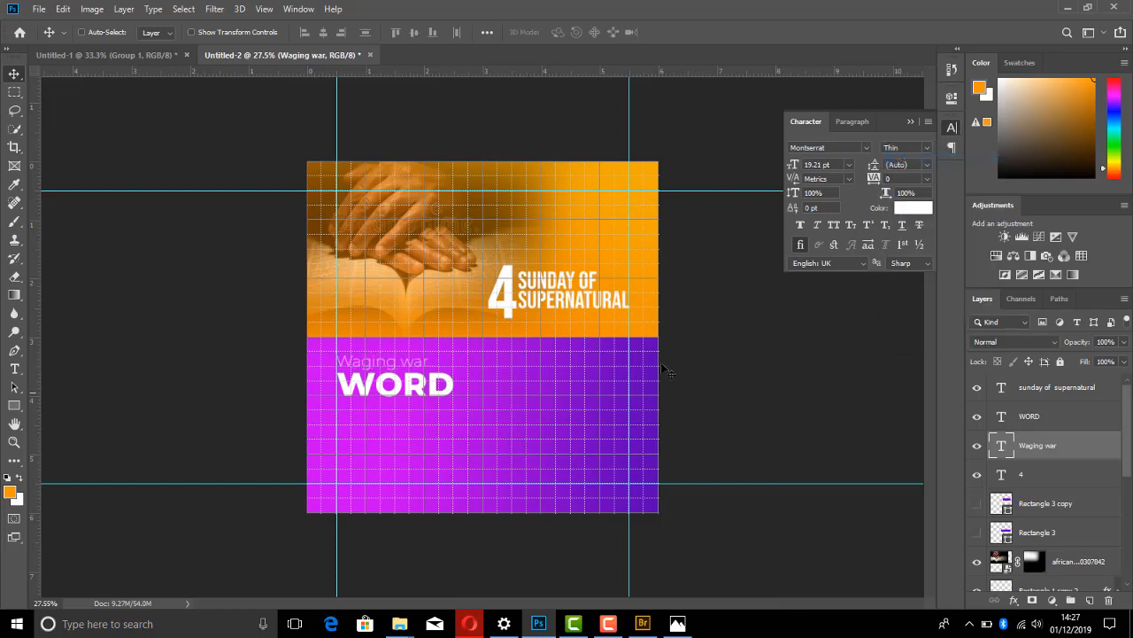
left_click(930, 148)
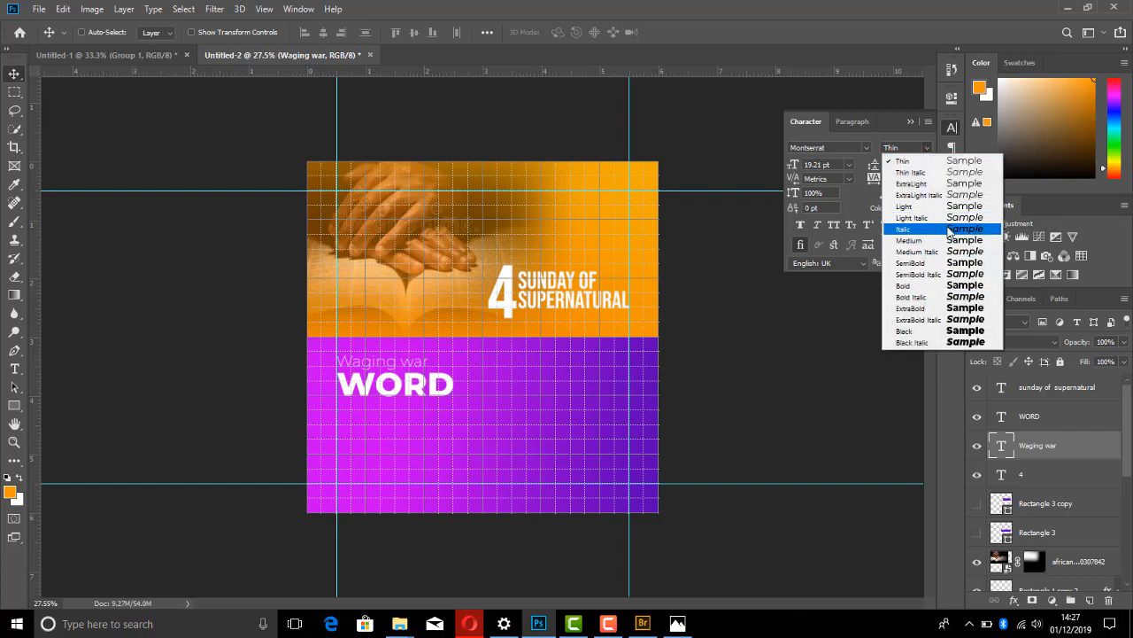
left_click(945, 240)
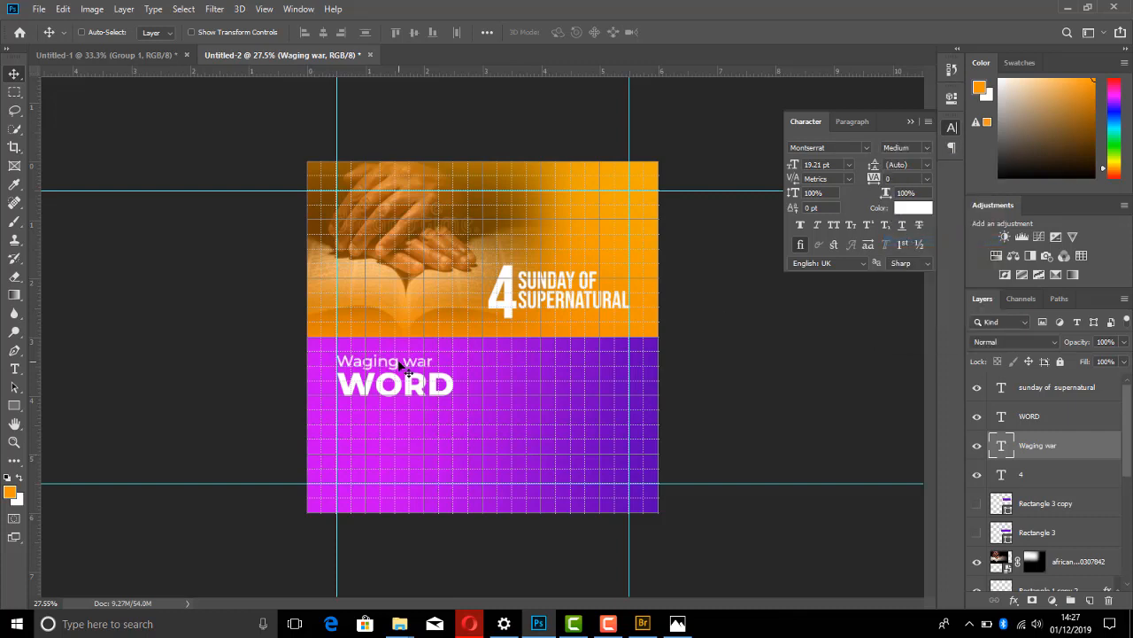
- Scale "Waging war" to about 123% to match the width of "WORD" and nudge it down closer to it
key("ctrl+t")
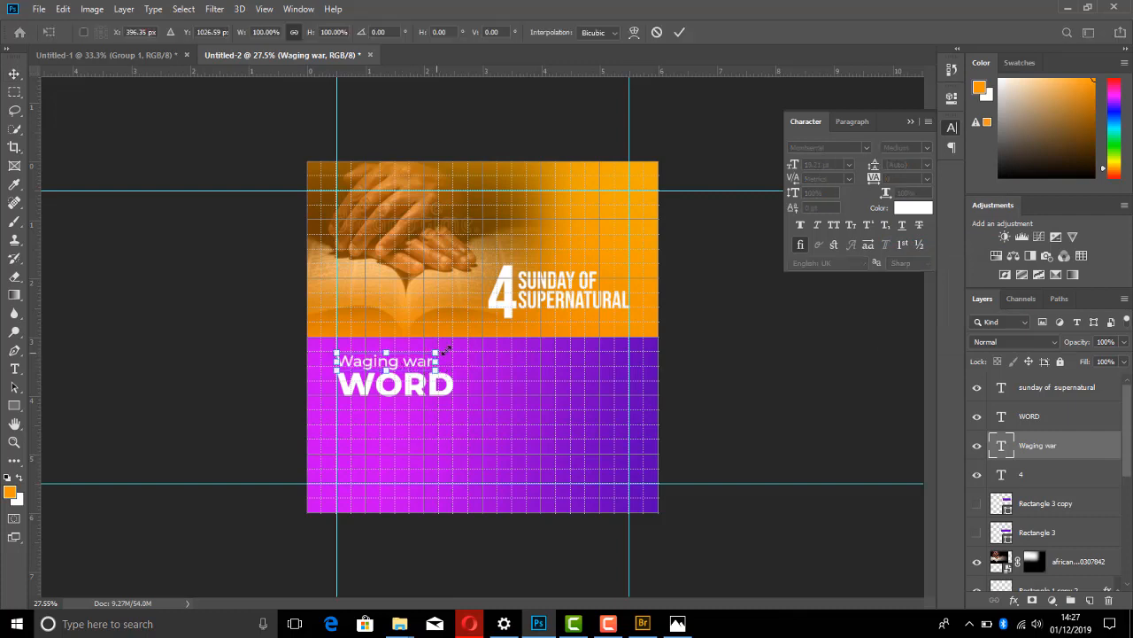
left_click_drag(455, 347, 457, 345)
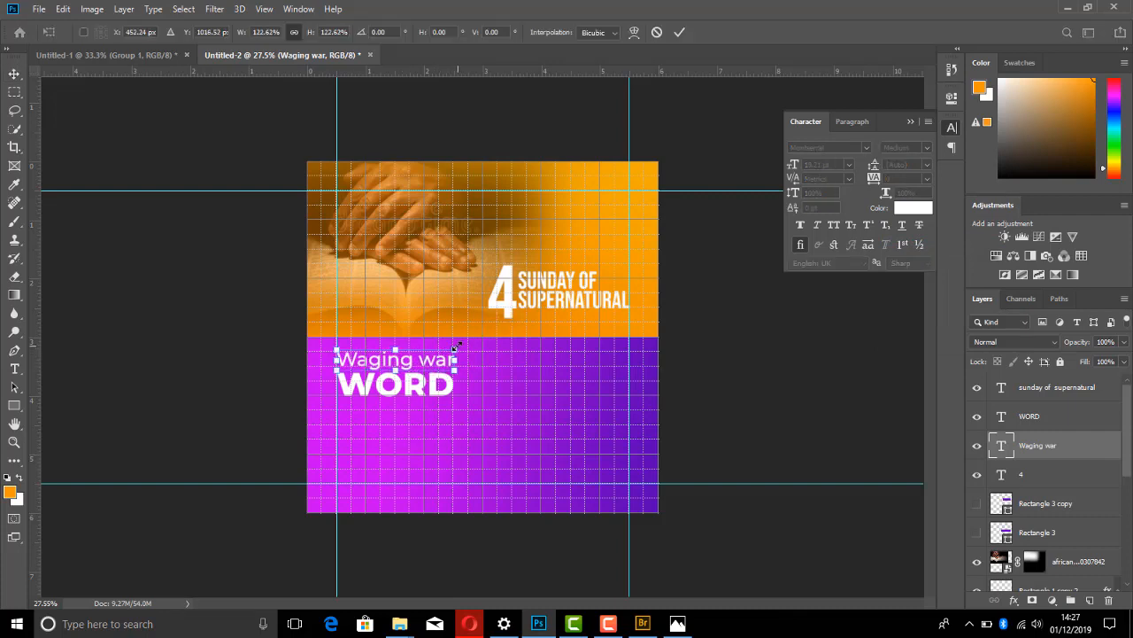
key("Return")
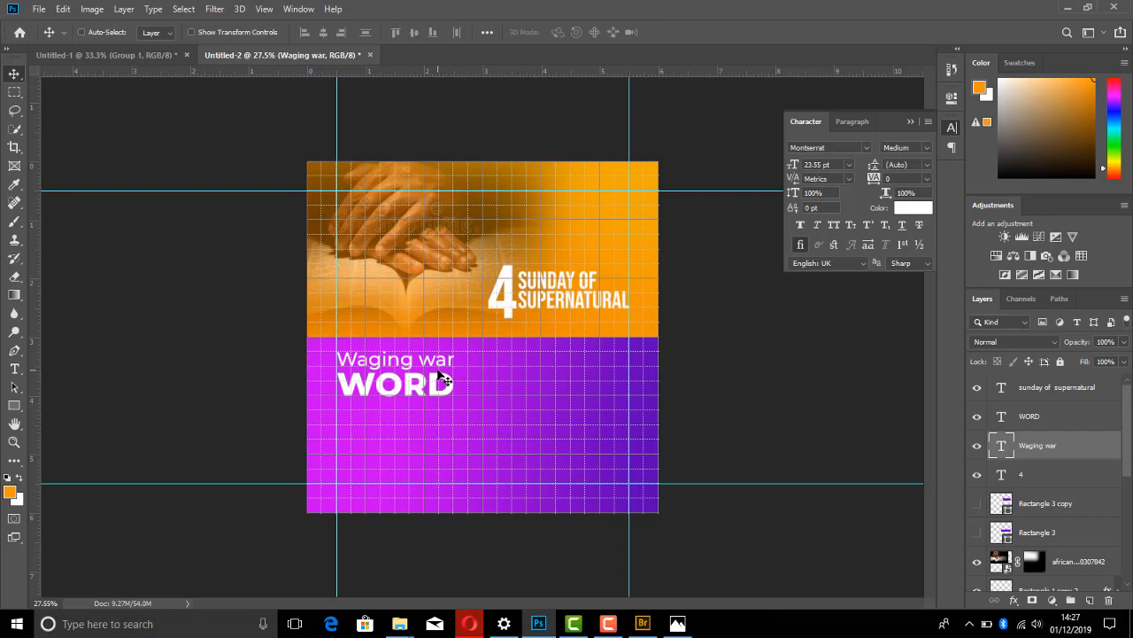
key("Down")
key("Down")
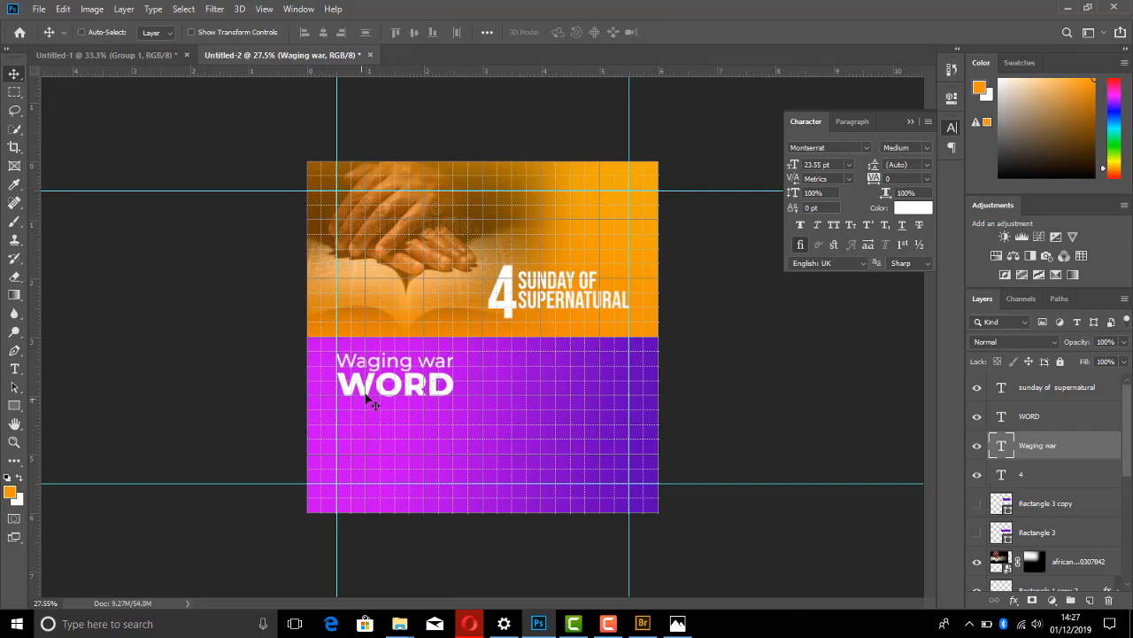
- Add the text "with the" in white Montserrat Medium, scale it to about 22 pt and place it beside "WORD"
left_click(14, 369)
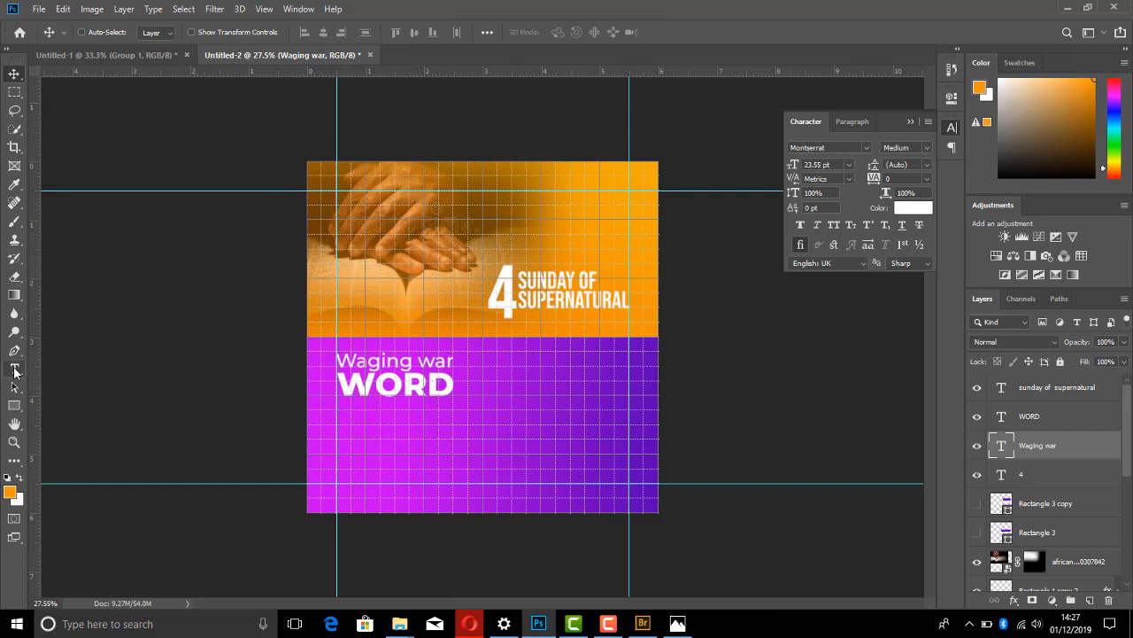
left_click(487, 452)
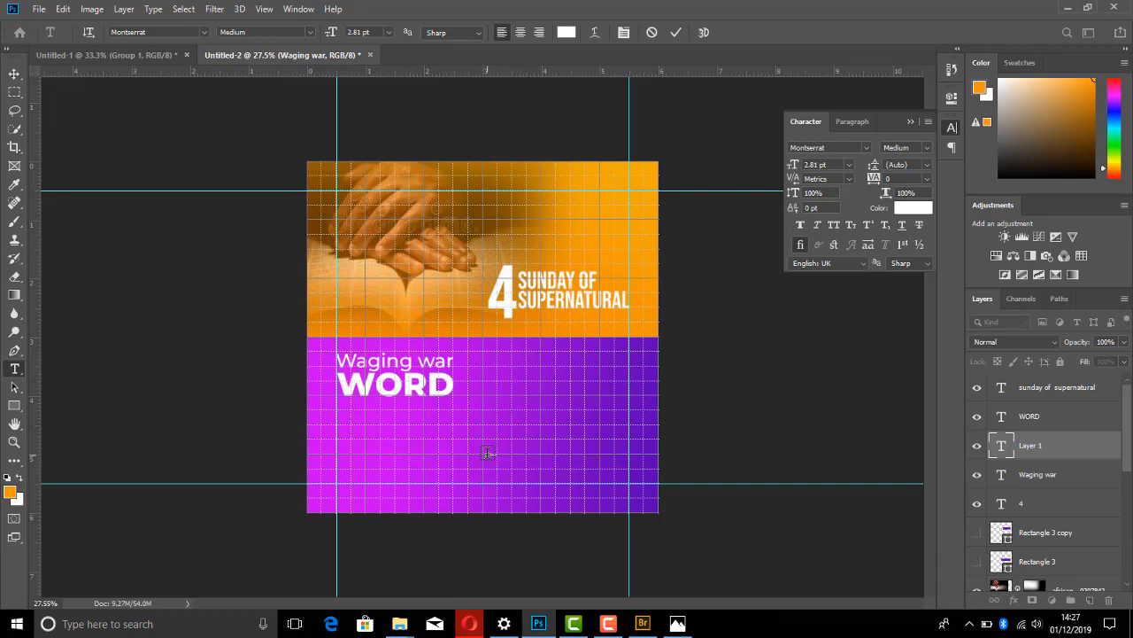
left_click(12, 75)
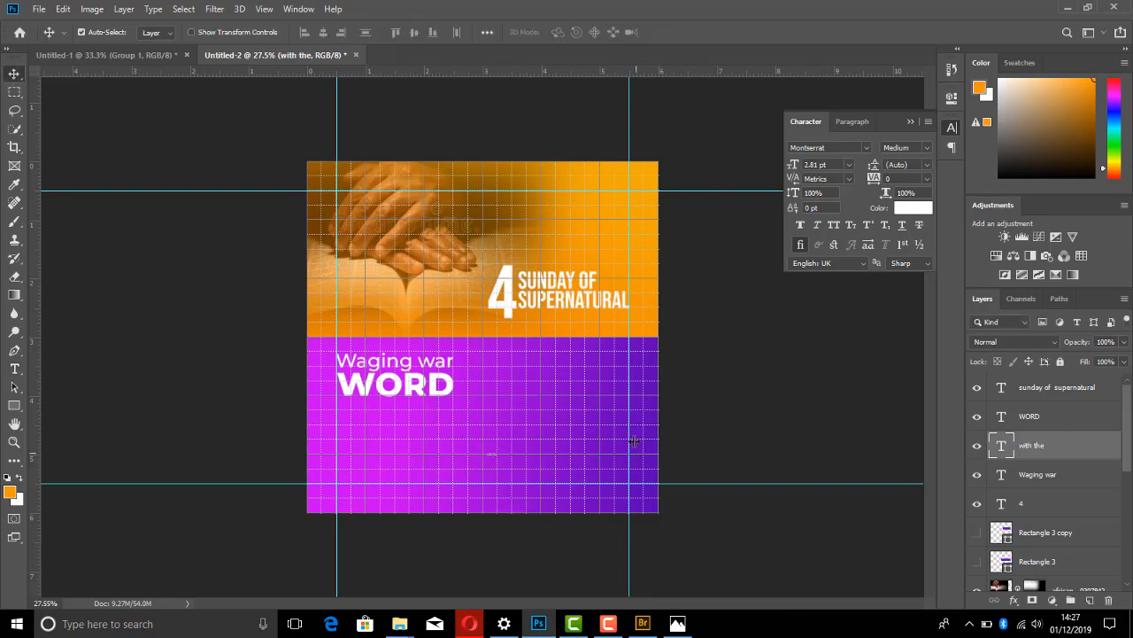
key("ctrl+t")
left_click_drag(492, 454, 343, 400)
key("Return")
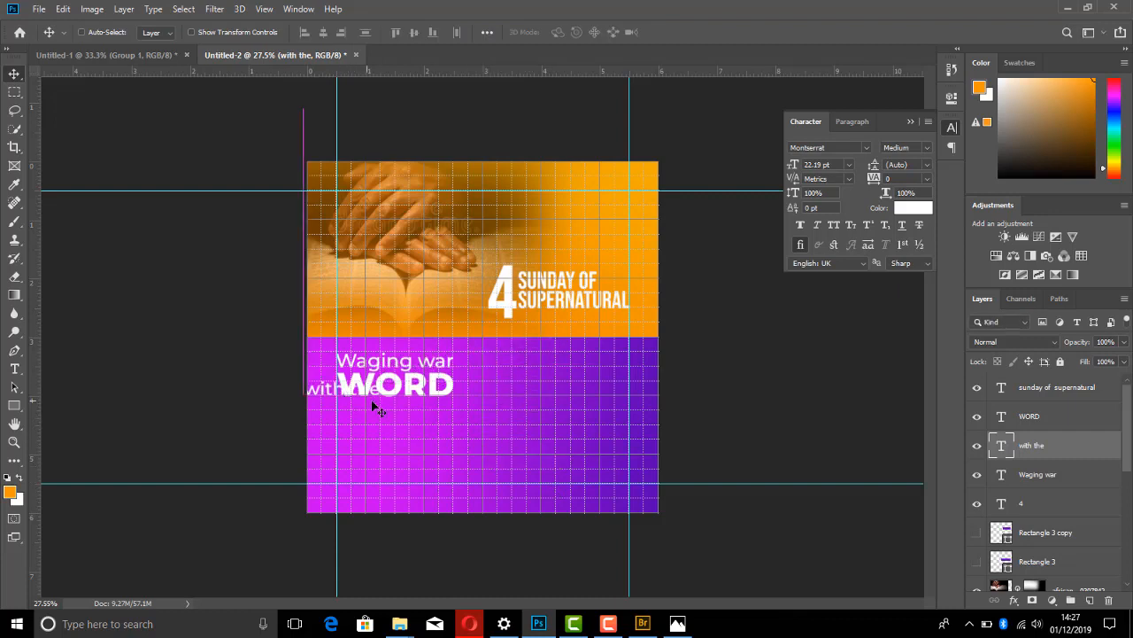
- Select "WORD" and "Waging war" together and move both about half an inch to the right
scroll(342, 400, "up", 1)
left_click(427, 393)
right_click(428, 392)
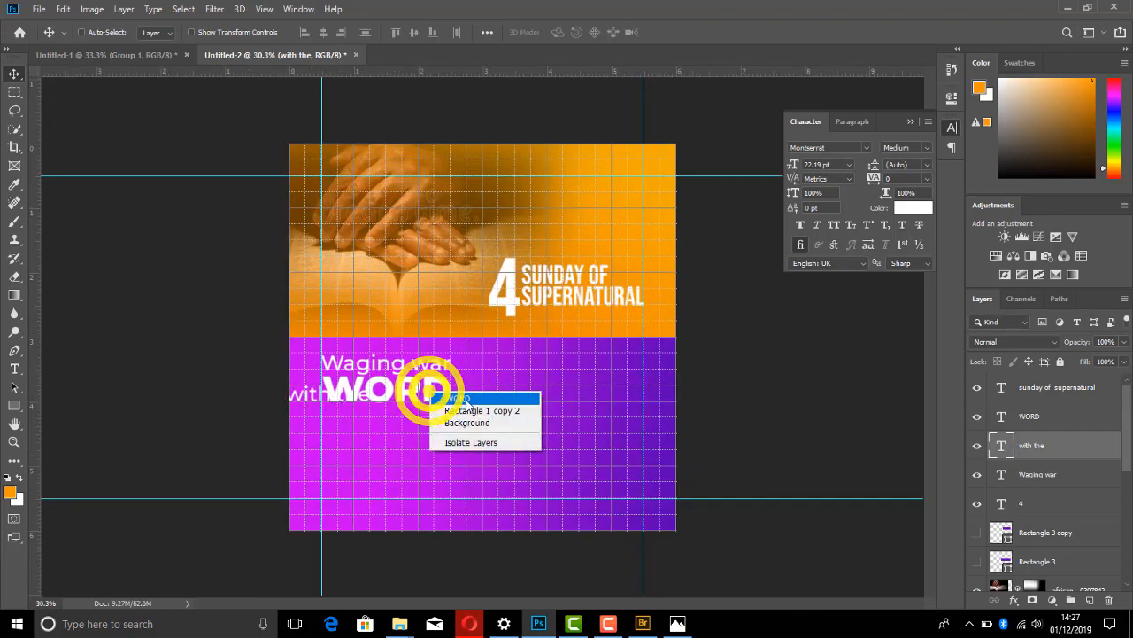
left_click(441, 397)
right_click(422, 365)
left_click(430, 373, "shift")
left_click_drag(403, 367, 435, 370)
- Move "with the" below "WORD" and turn on All Caps for it
right_click(346, 400)
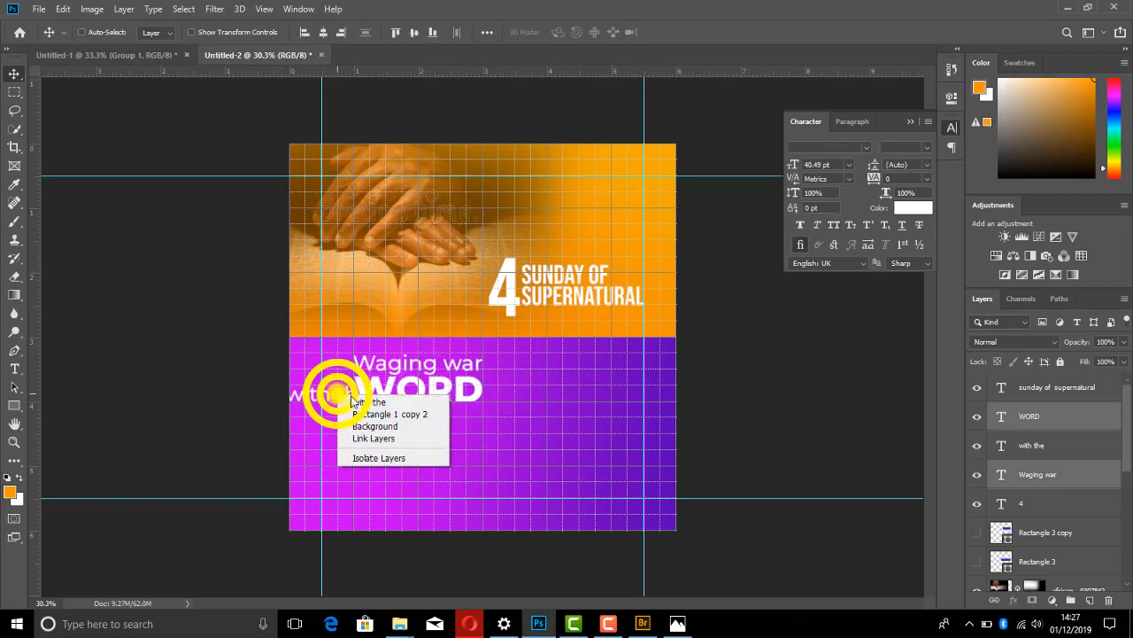
left_click(363, 395)
left_click_drag(324, 404, 411, 446)
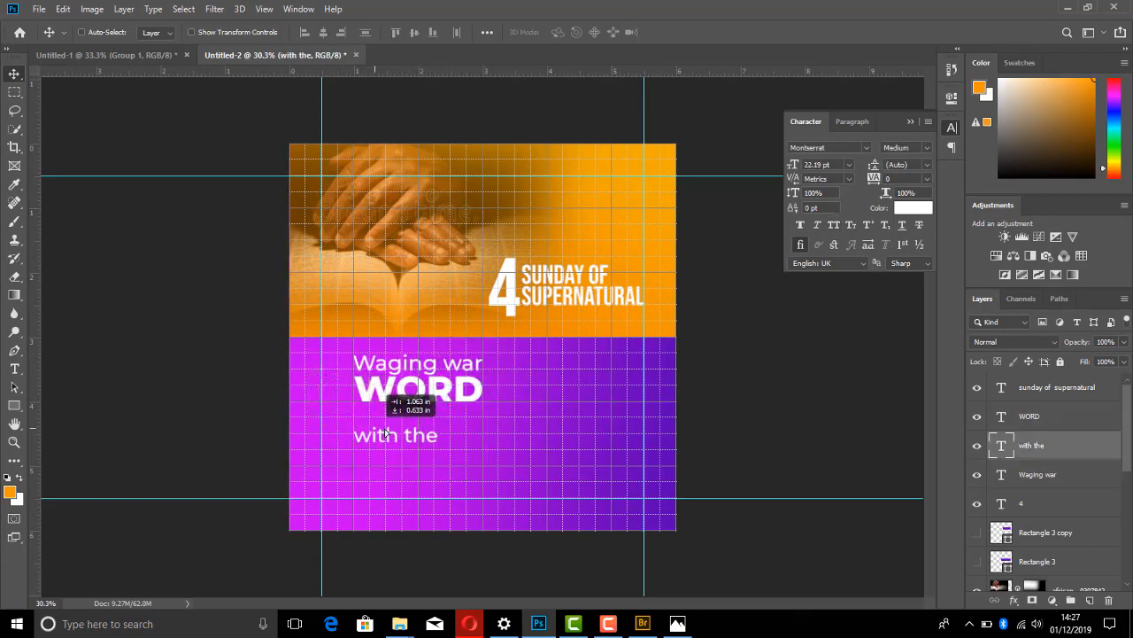
left_click(833, 224)
- Scale "WITH THE" down to about 9.3 pt and place it at the left edge of "WORD"
key("ctrl+t")
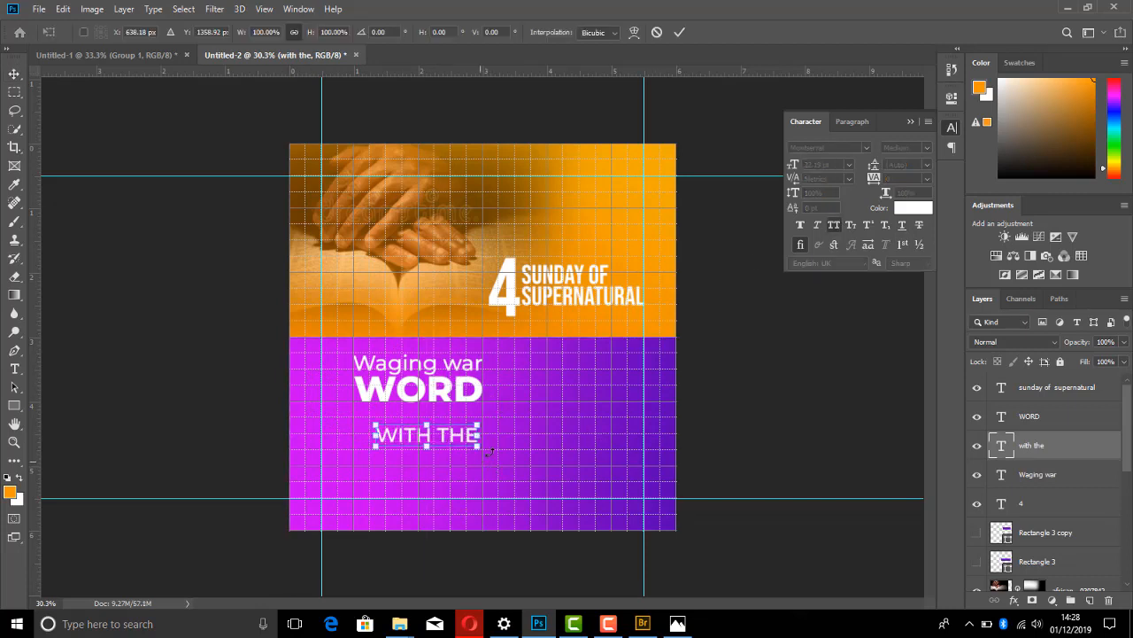
left_click_drag(484, 443, 341, 400)
key("Return")
- Rotate "WITH THE" to read vertically beside the "W" of "WORD" and shrink it to about 5.7 pt
key("ctrl+t")
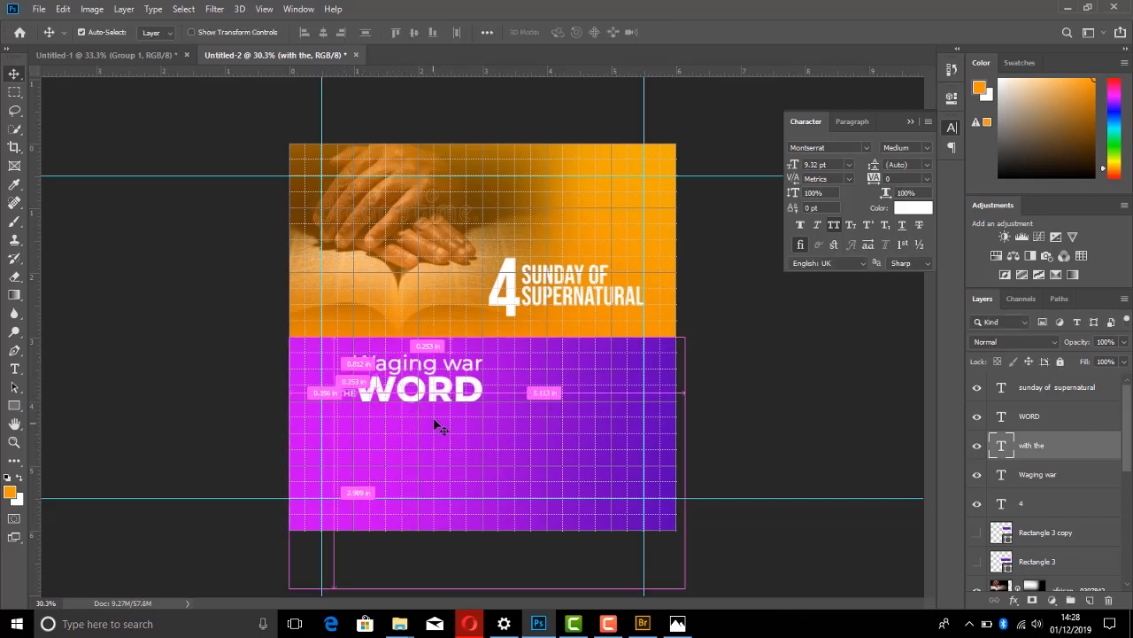
left_click_drag(368, 364, 343, 394)
key("Return")
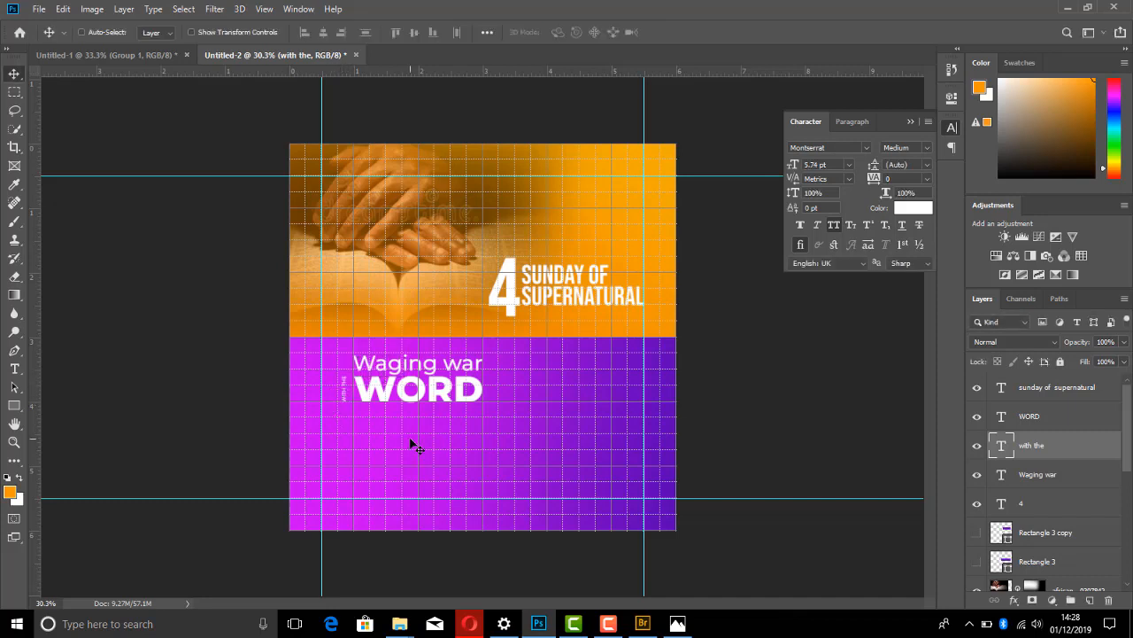
- Set the "WITH THE" text to Montserrat ExtraBold and move it further left, clear of "WORD"
left_click(929, 152)
left_click(940, 307)
scroll(383, 406, "up", 4)
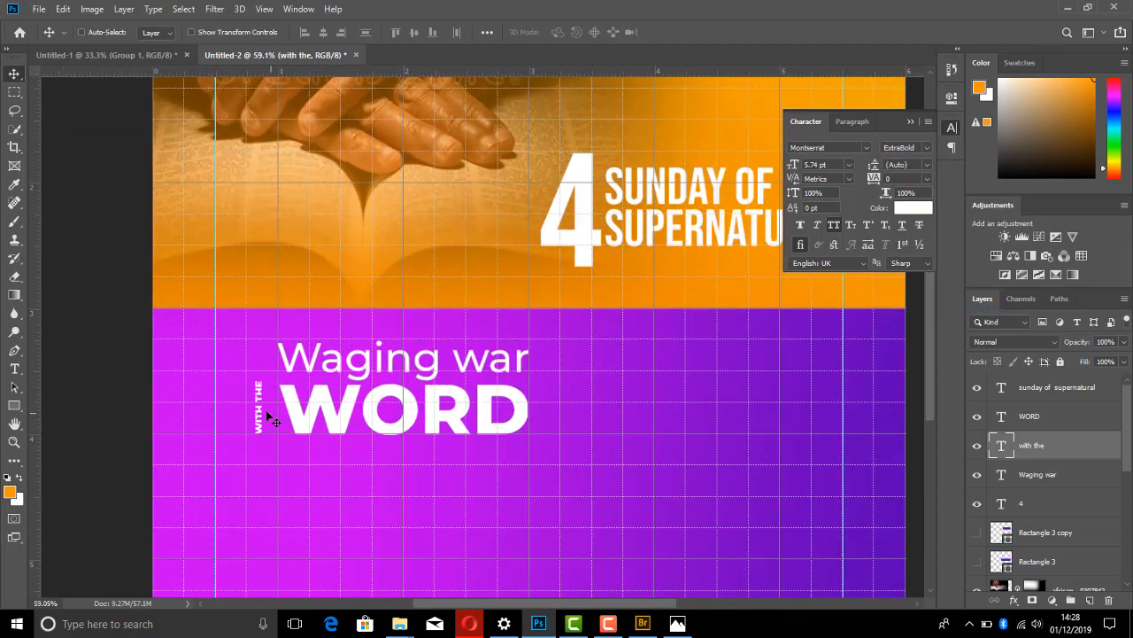
left_click_drag(268, 416, 279, 416)
left_click_drag(271, 390, 236, 380)
- Add a layer mask to "WORD", hide a rectangular area over the upper part of its "W" and deselect
left_click(329, 412, "ctrl")
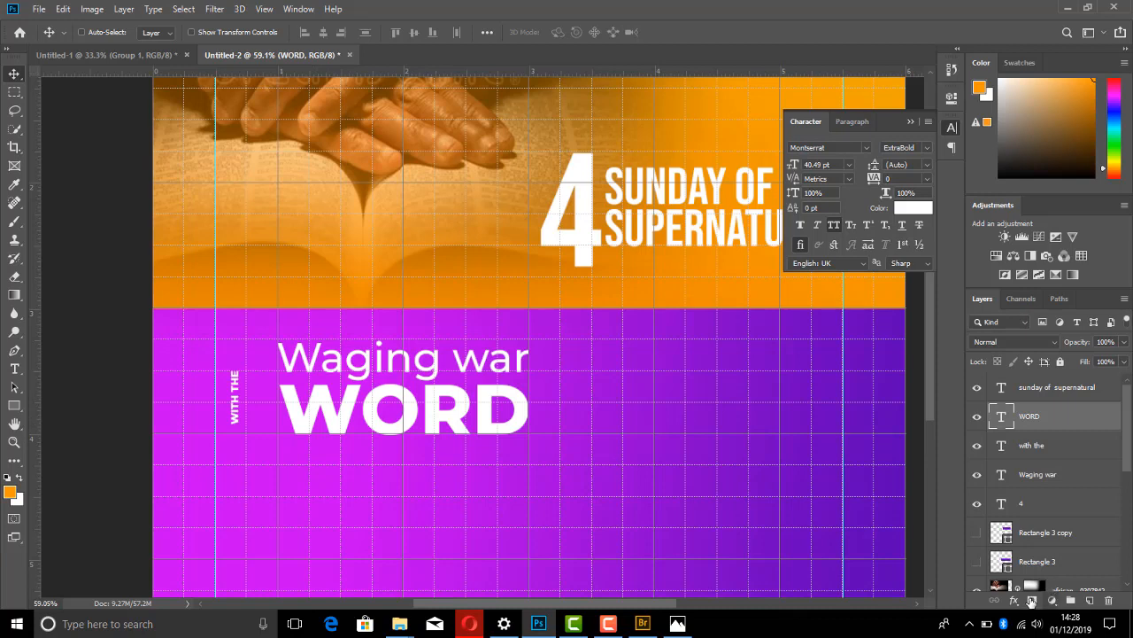
left_click(1032, 600)
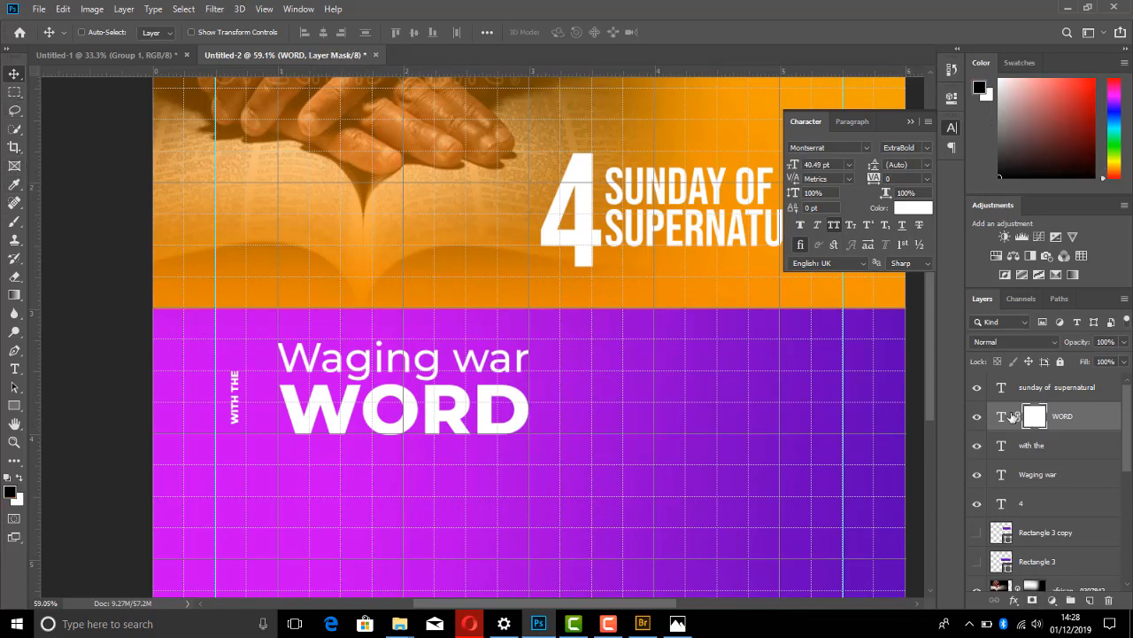
left_click(15, 93)
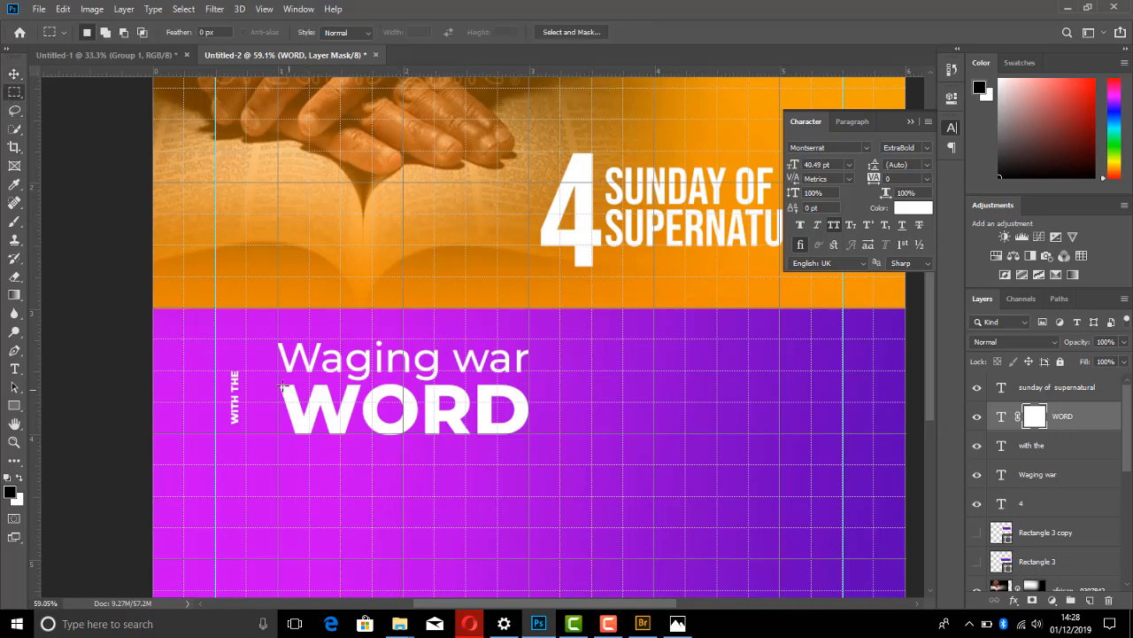
left_click_drag(263, 371, 365, 402)
key("alt+BackSpace")
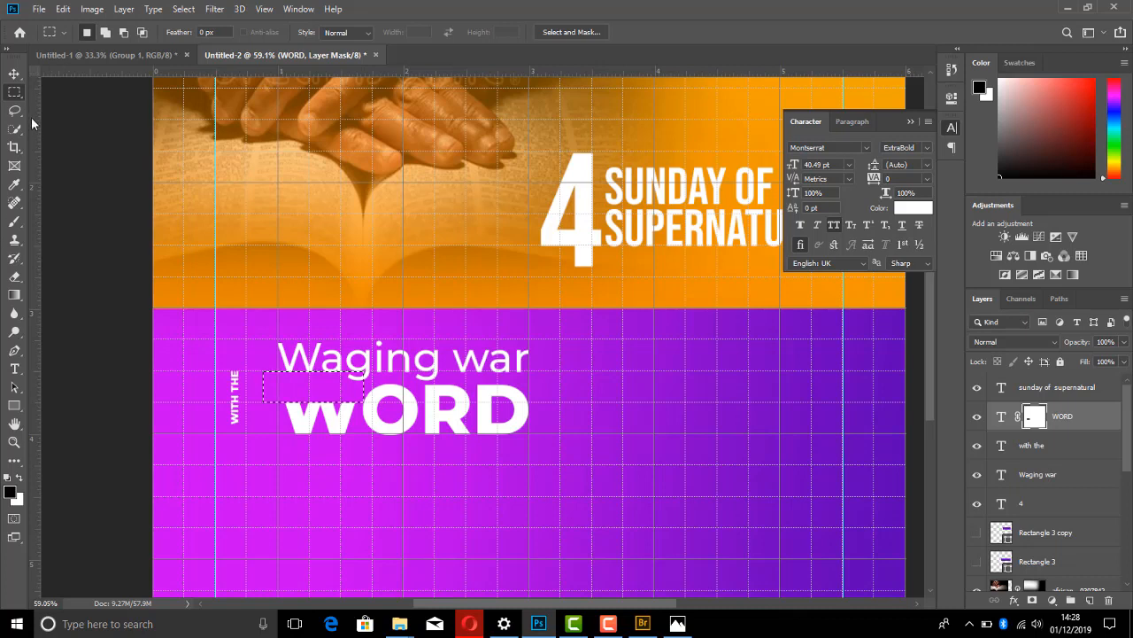
left_click(15, 72)
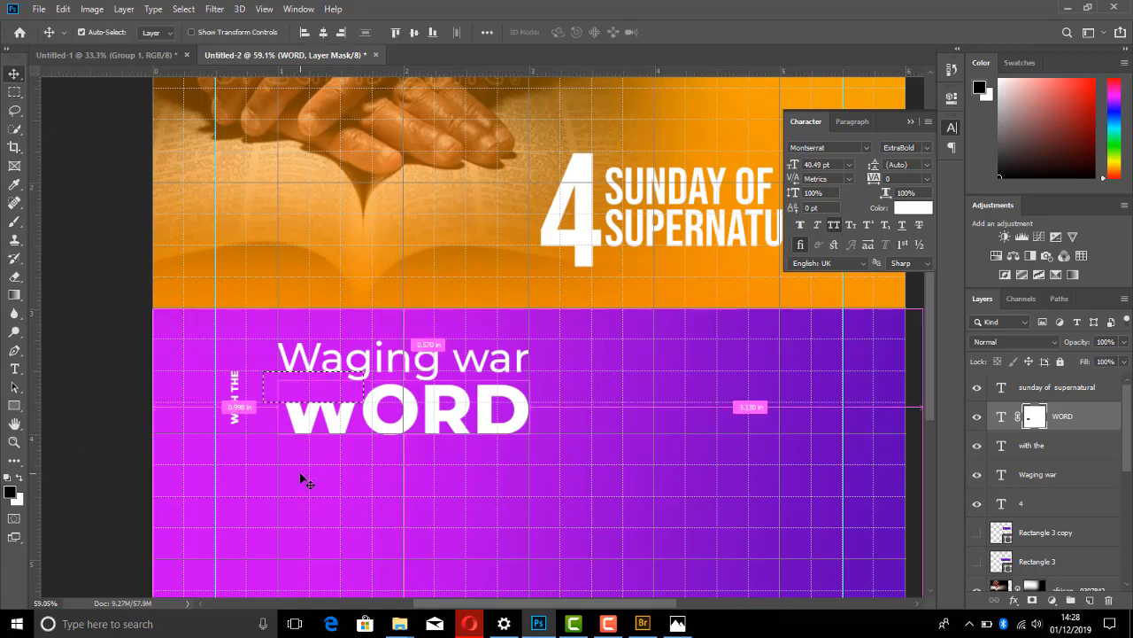
key("ctrl+d")
- Rotate "WITH THE" by 90° so it reads horizontally
right_click(236, 408)
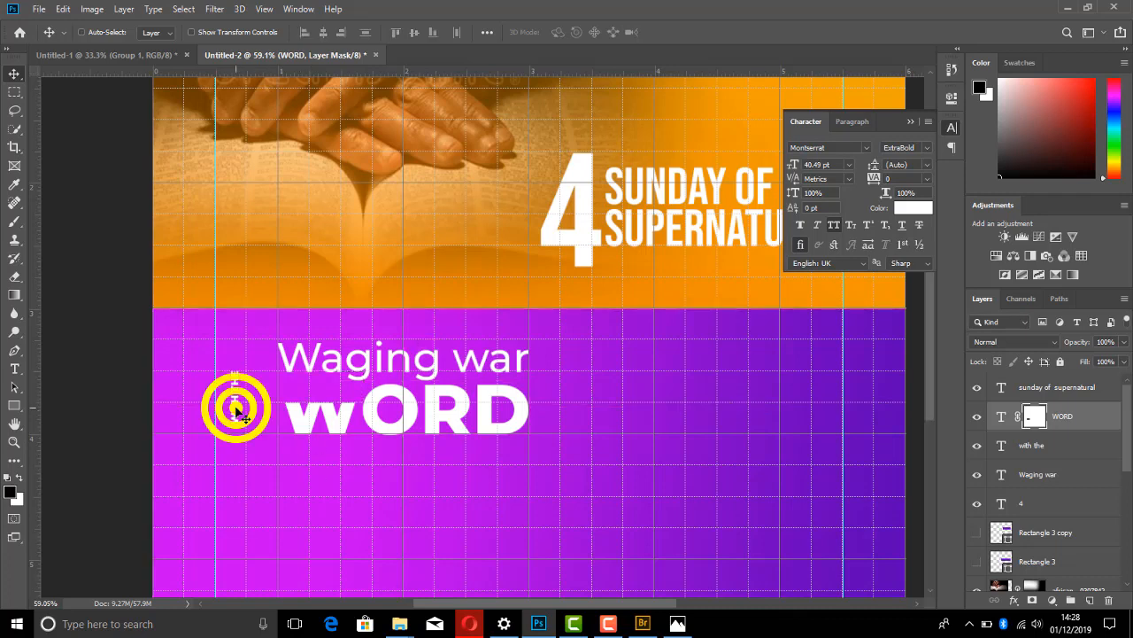
left_click(249, 415)
key("ctrl+t")
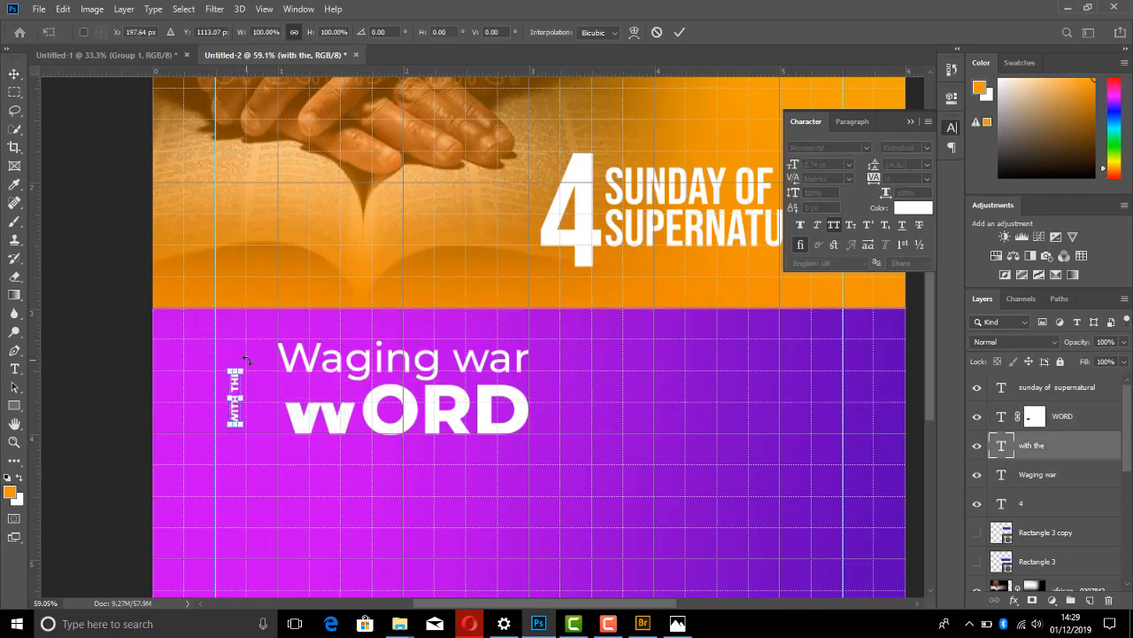
left_click_drag(284, 421, 292, 417)
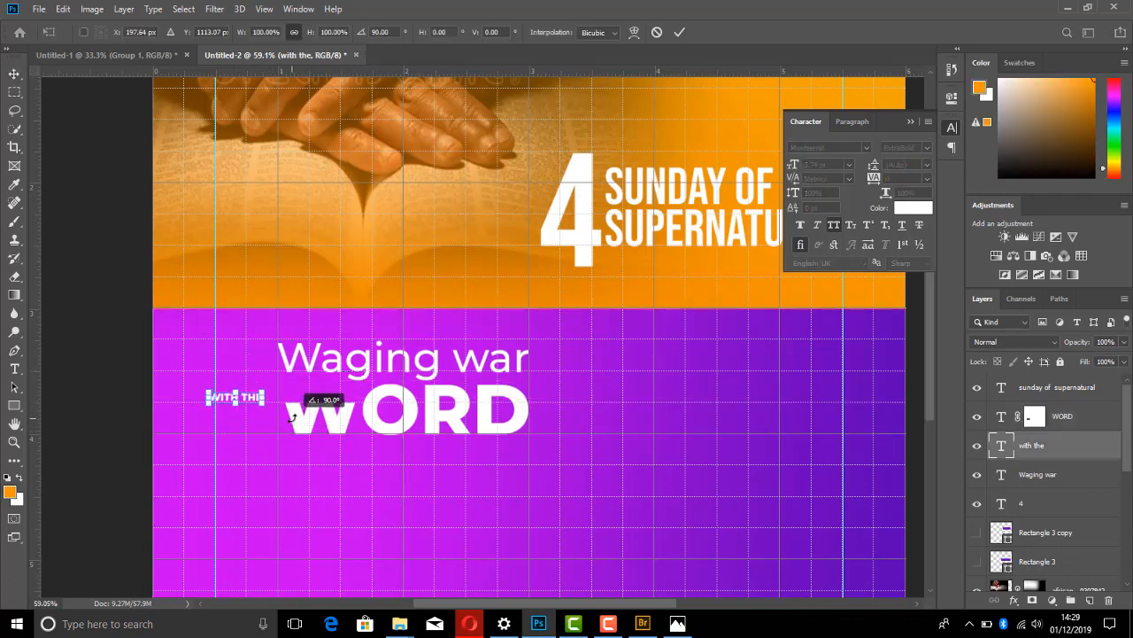
key("Return")
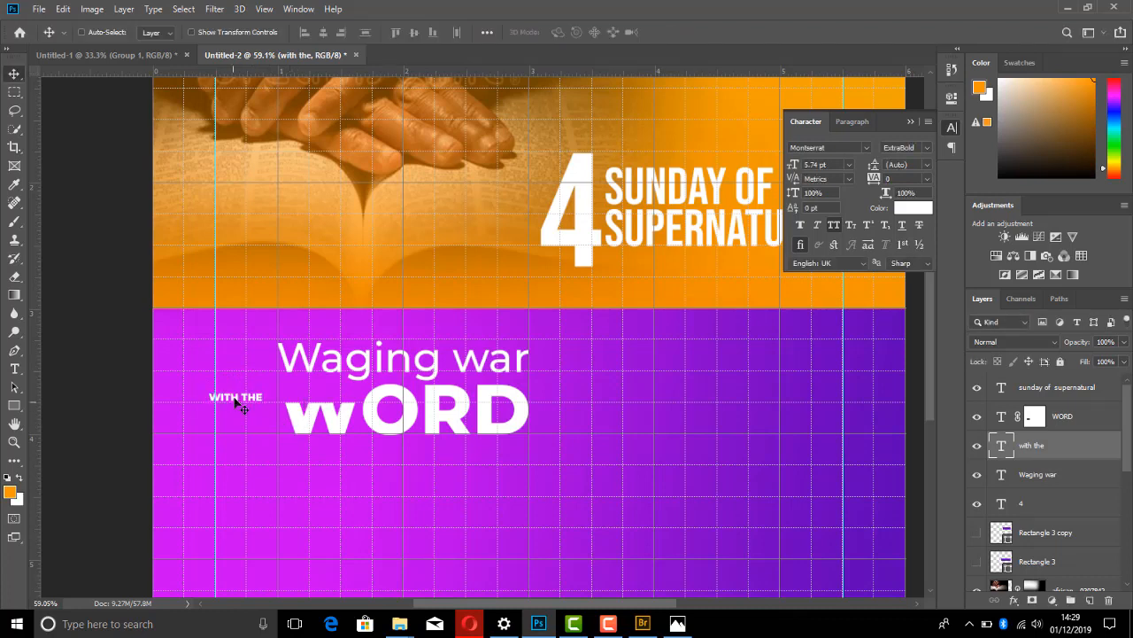
- Scale "WITH THE" to about 8.4 pt and fit it into the cut-out above the "W" of "WORD"
left_click_drag(313, 398, 343, 396)
key("ctrl+t")
key("Return")
key("Down")
key("Right")
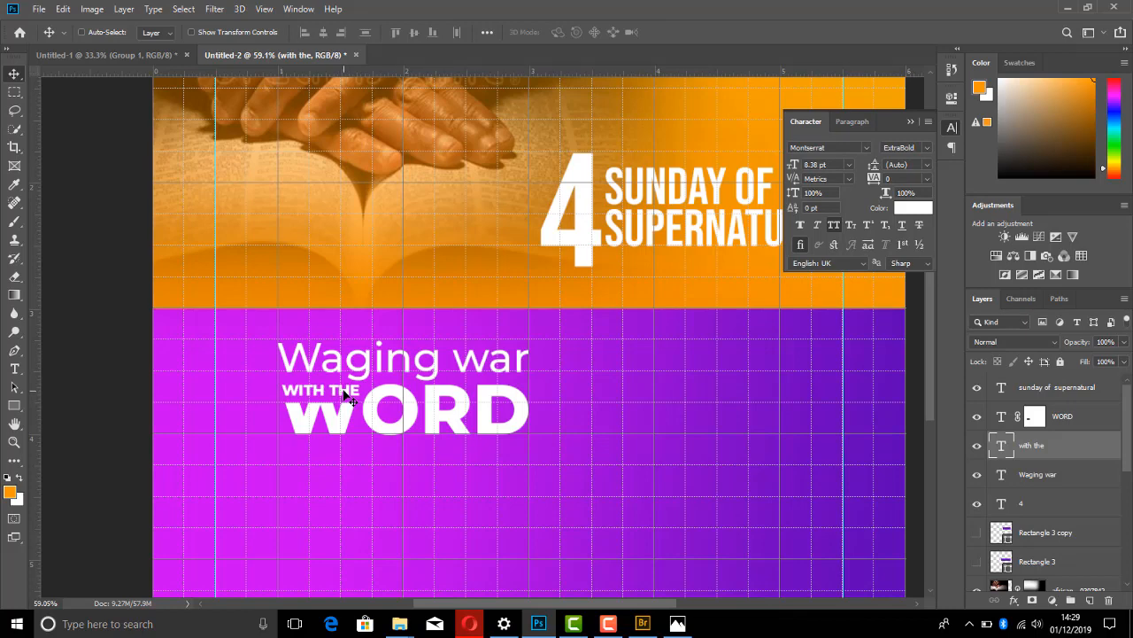
- Select the "Waging war", "with the" and "WORD" layers, scale them together to about 151% and align them to the left margin guide
scroll(379, 380, "down", 4)
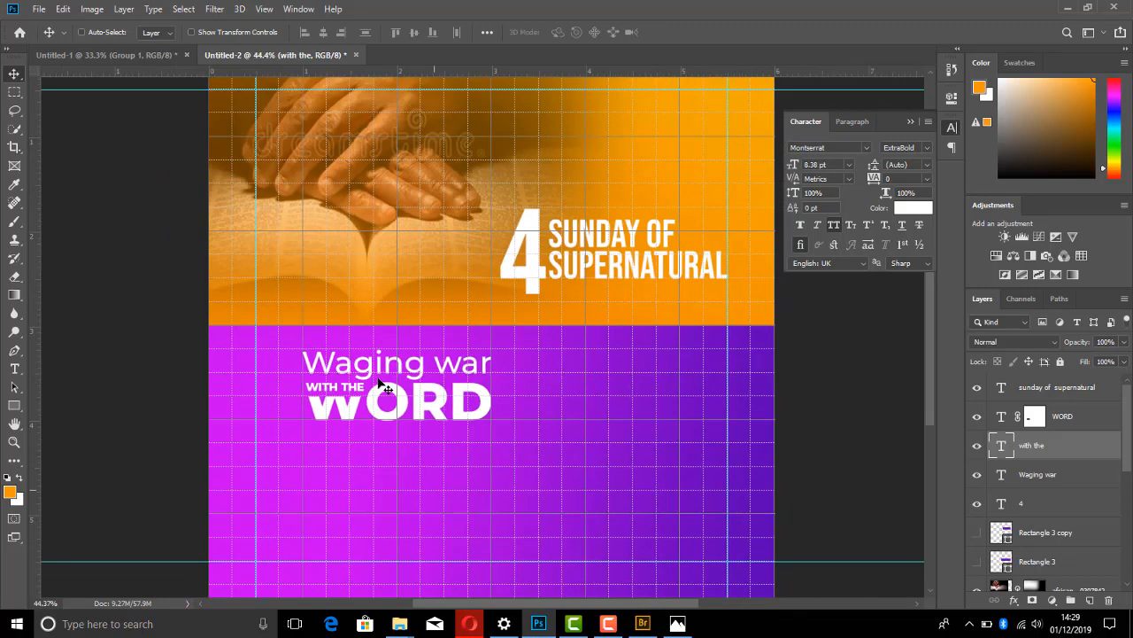
left_click(1046, 473, "shift")
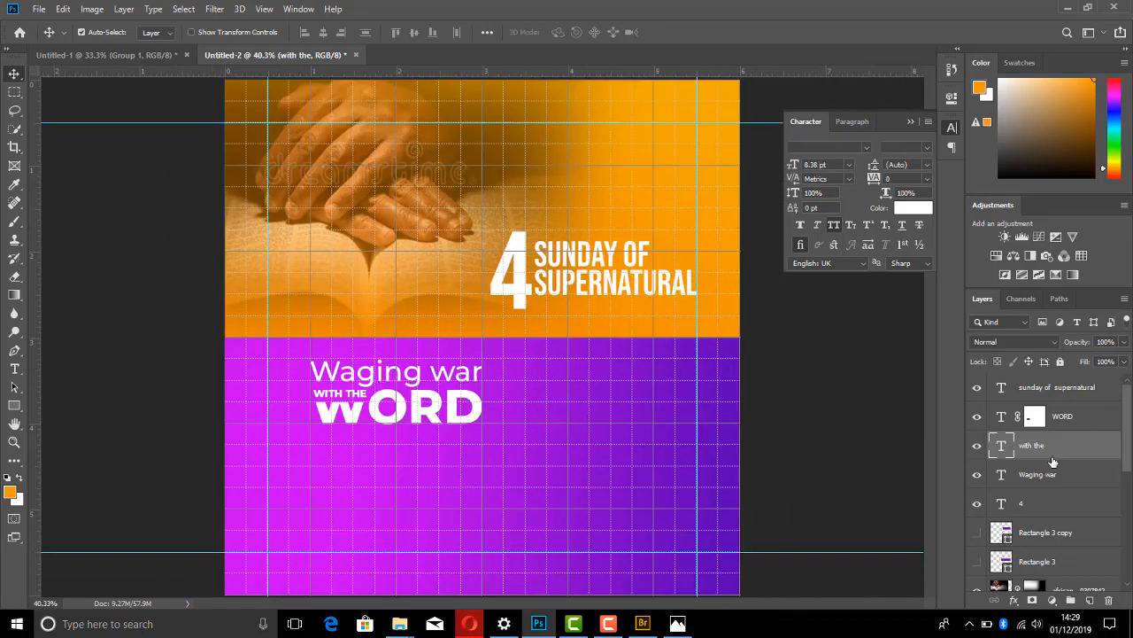
left_click(1085, 414, "shift")
mouse_move(405, 396)
left_mouse_down()
mouse_move(432, 396)
mouse_move(396, 387)
left_mouse_up()
key("ctrl+t")
left_click_drag(493, 417, 518, 427)
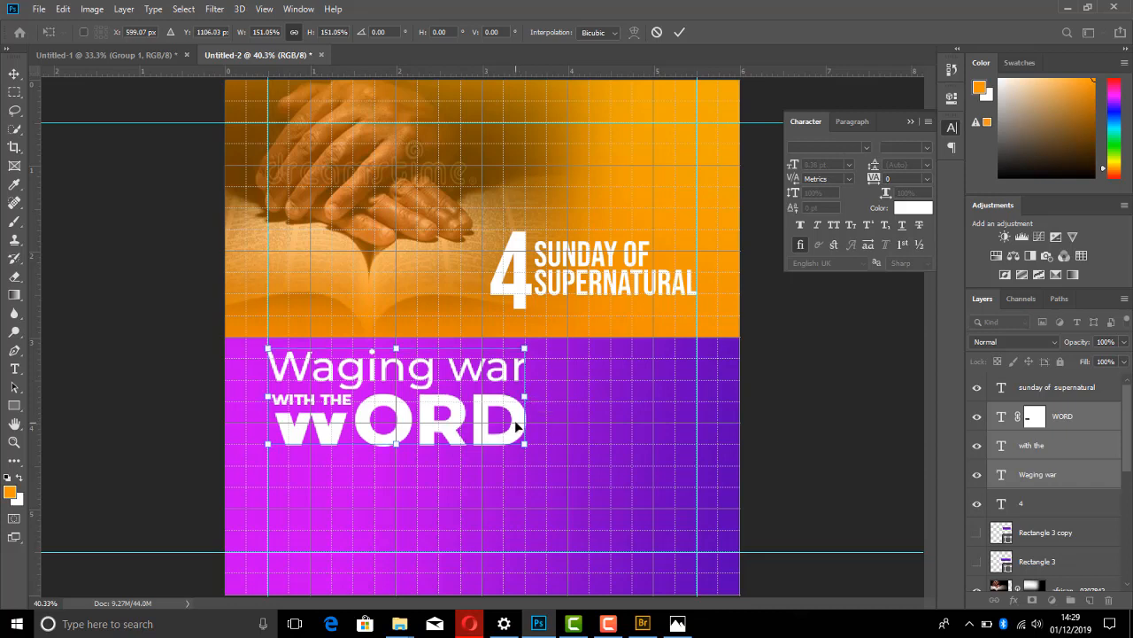
key("Return")
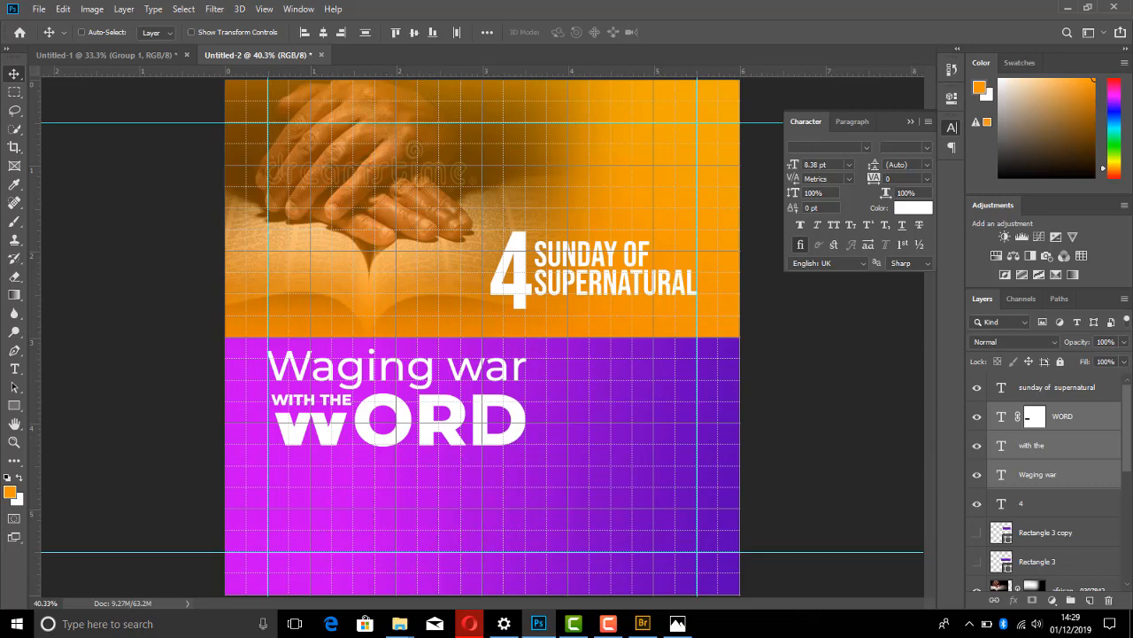
- Check the reference flyer in Photos, return to Photoshop and draw a black circle about 773 px wide in the flyer's lower right area
left_click(677, 623)
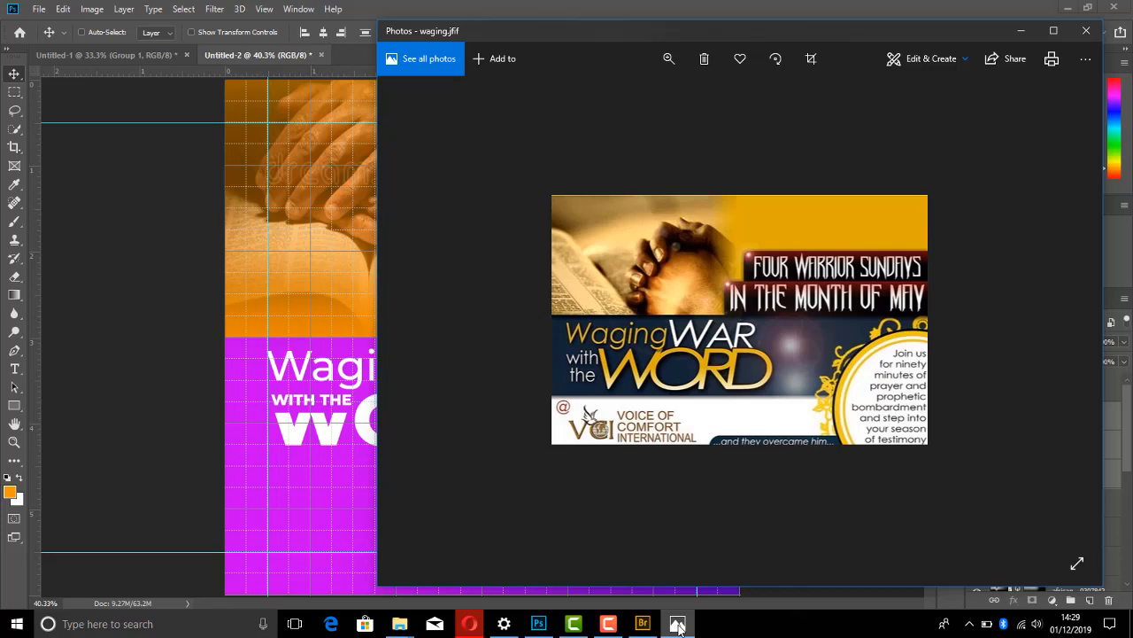
left_click(677, 623)
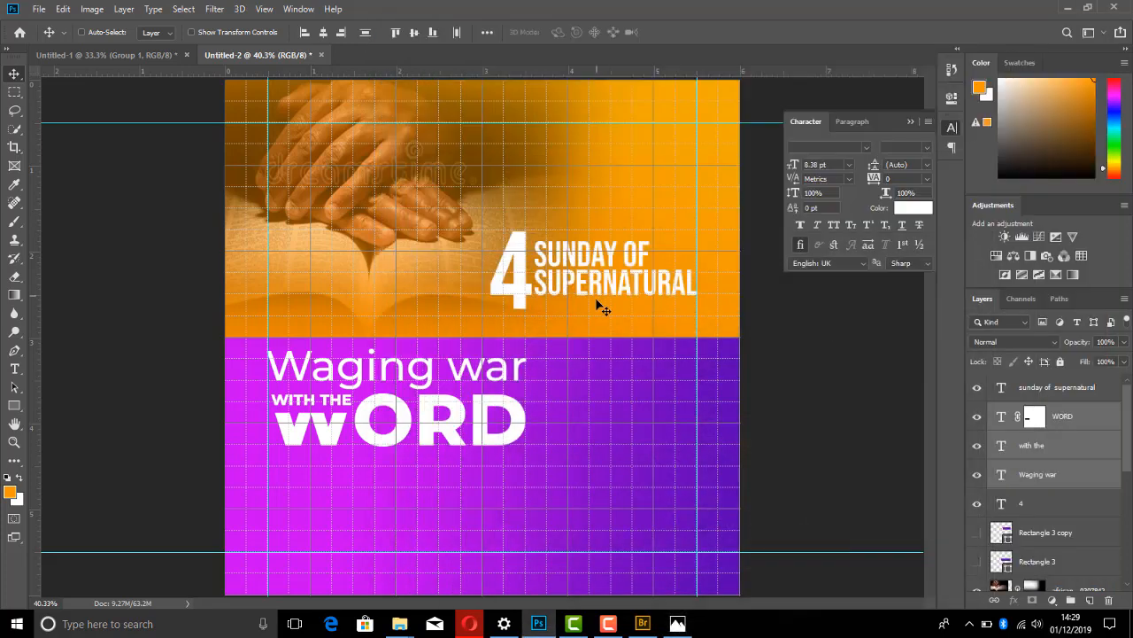
left_click(14, 407)
left_click_drag(15, 406, 62, 434)
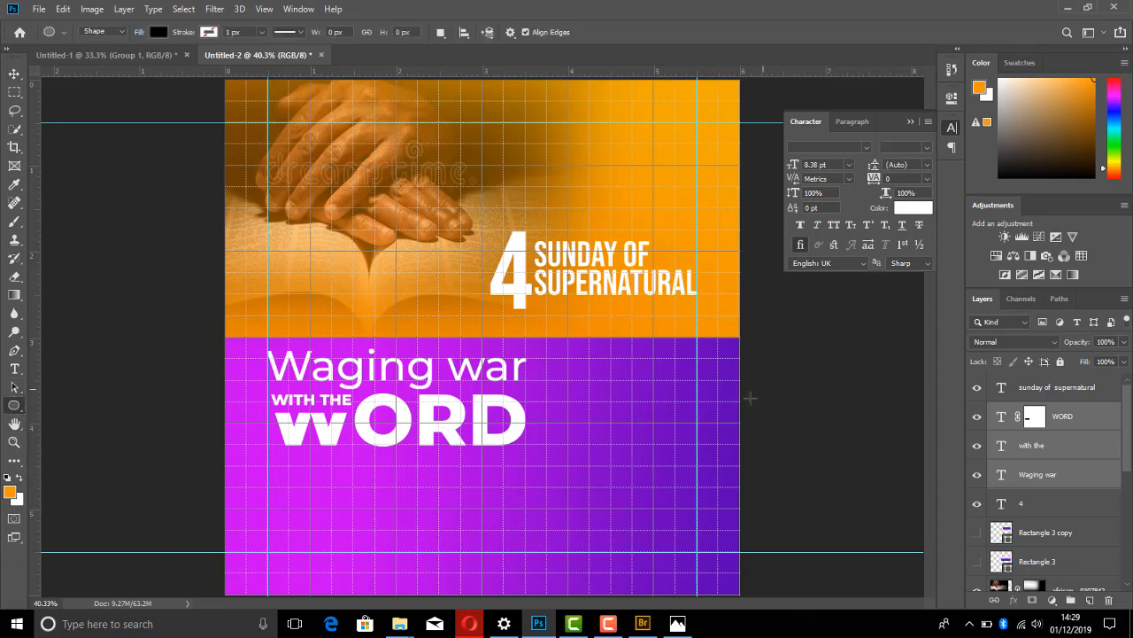
left_click_drag(750, 397, 541, 595)
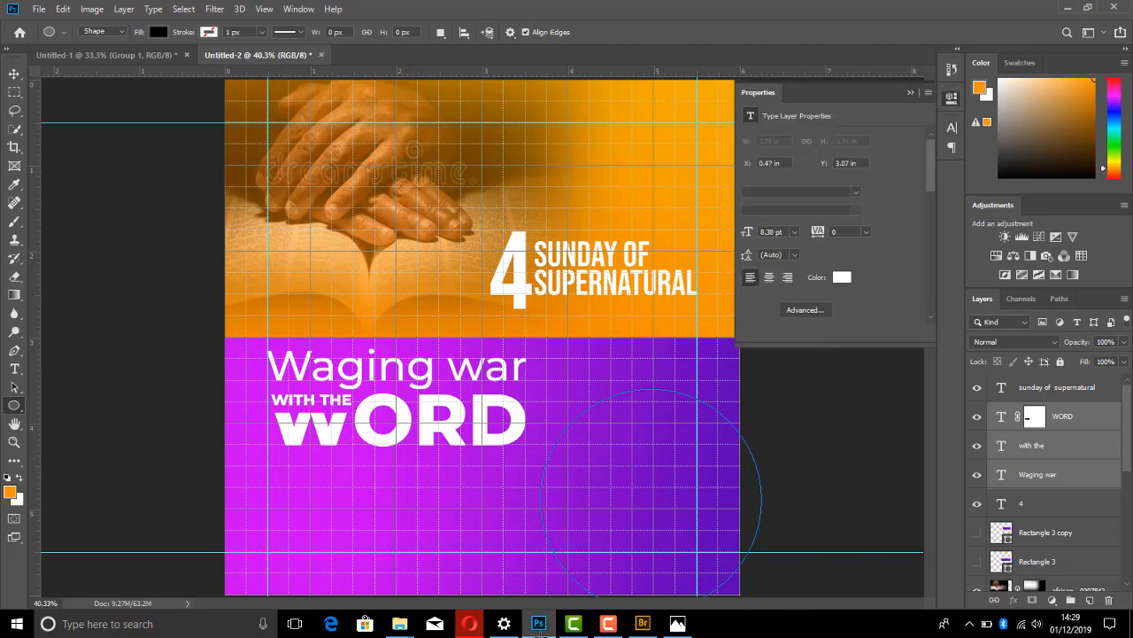
- Move the circle into the flyer's lower right corner and enlarge it to about 948 px, extending past the right edge
left_click(14, 73)
left_click_drag(722, 509, 743, 517)
key("ctrl+t")
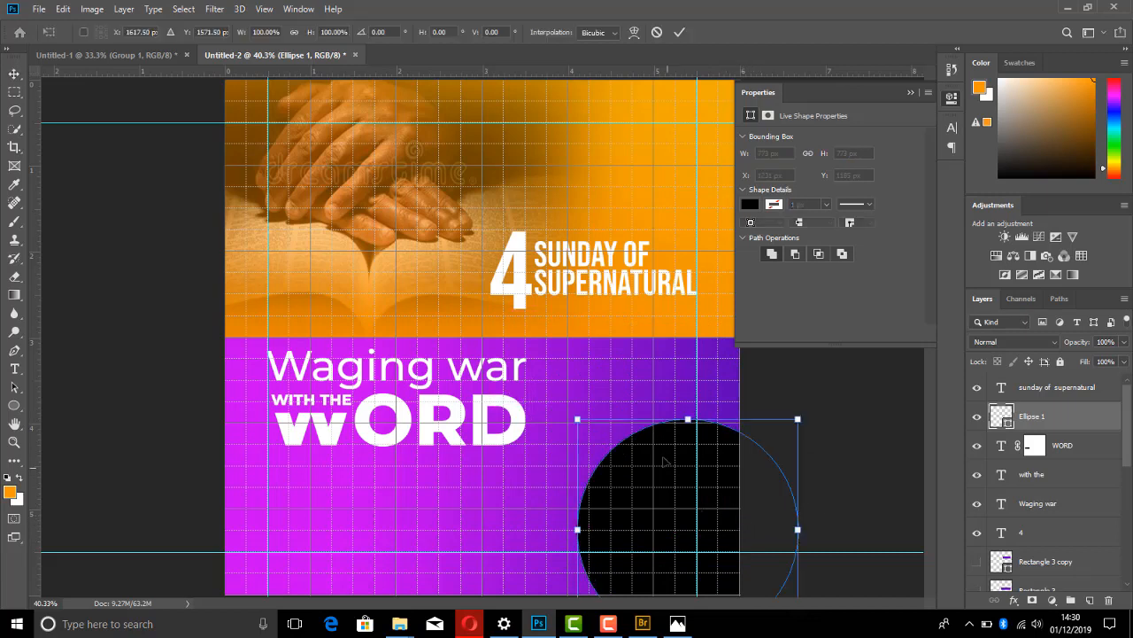
left_click_drag(578, 418, 529, 364)
key("Return")
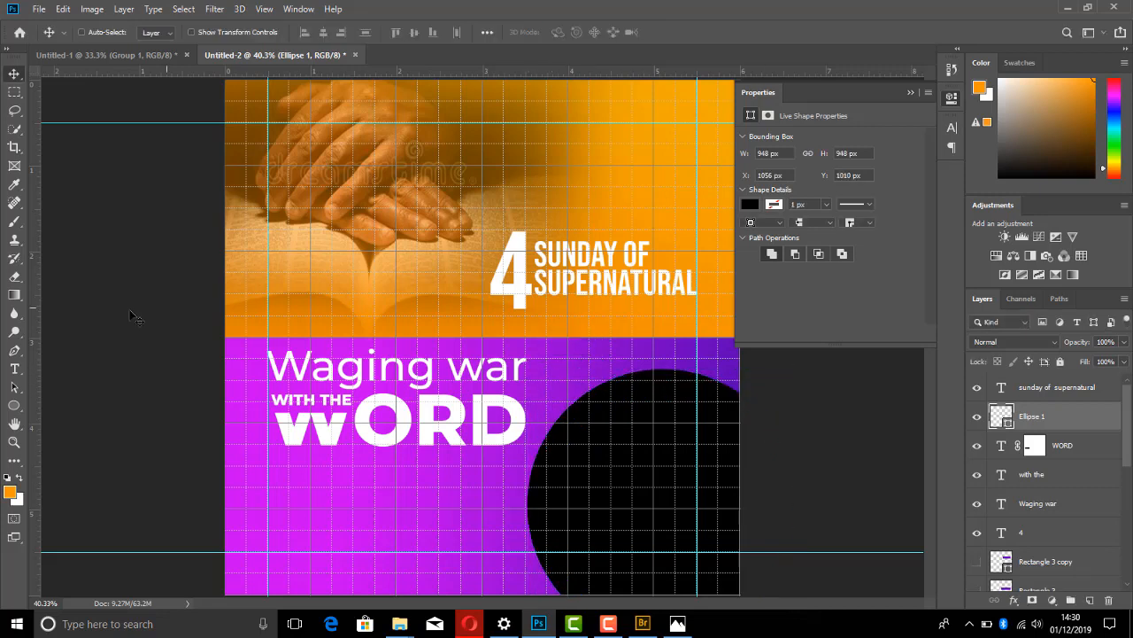
- Change the circle's fill colour to white
left_click(750, 205)
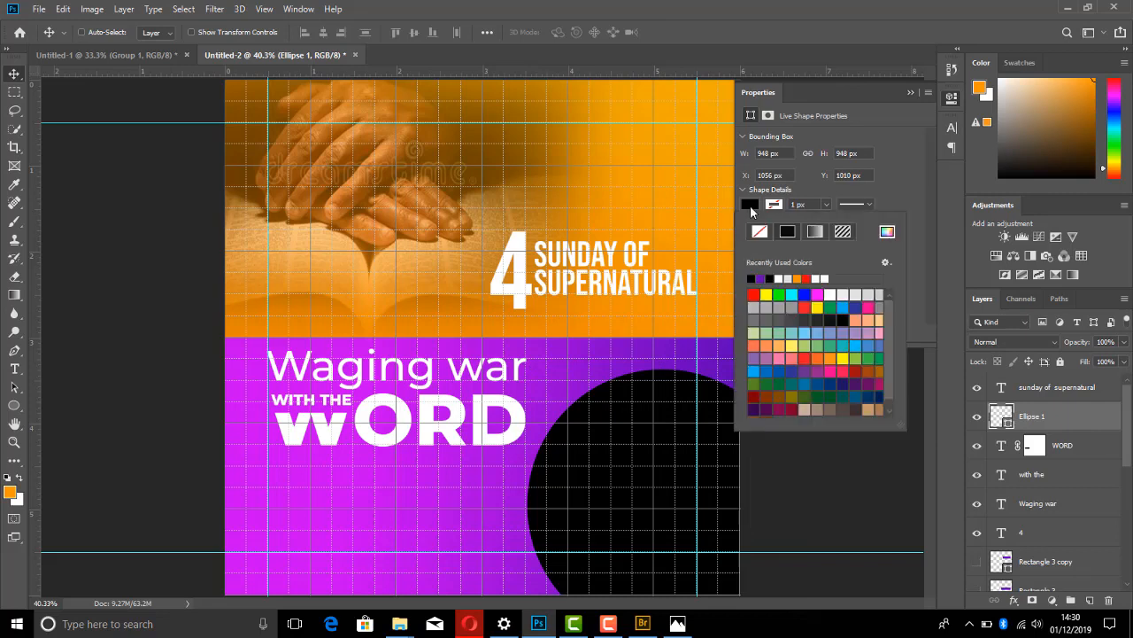
left_click(831, 293)
left_click(910, 93)
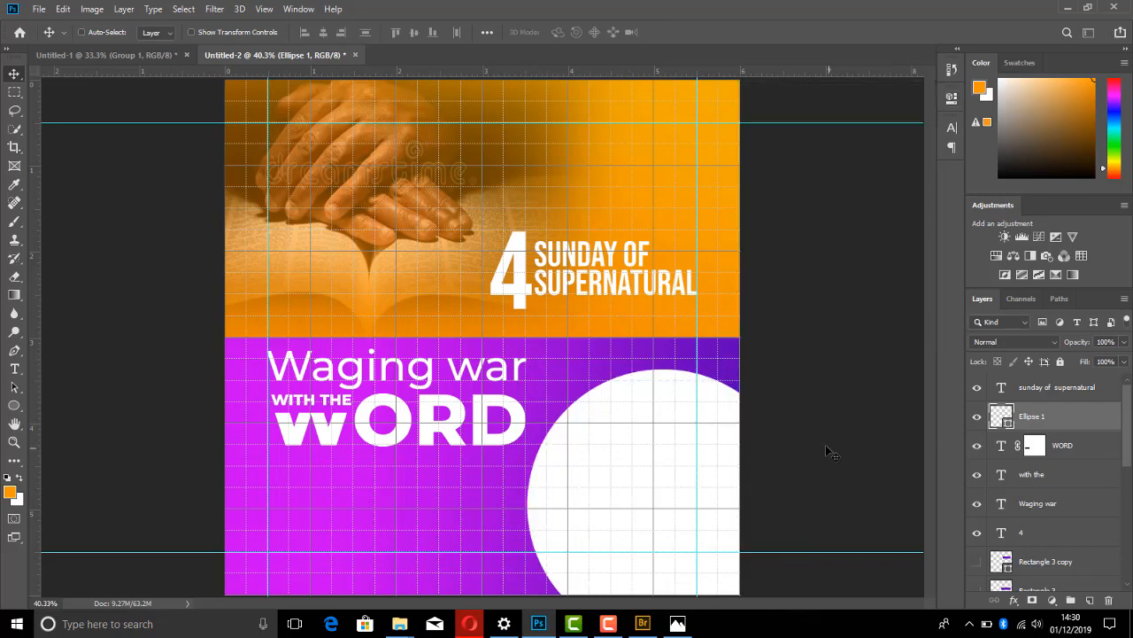
- Duplicate the white circle, enlarge the copy slightly about its centre and place it directly behind the original circle
key("ctrl")
key("ctrl+j")
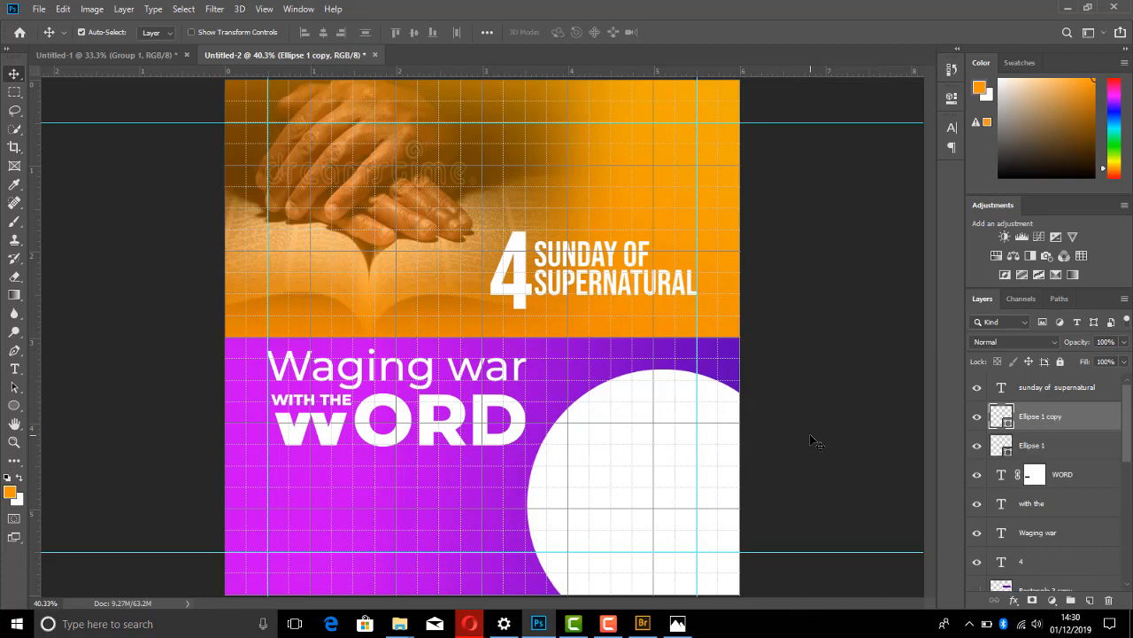
key("ctrl+t")
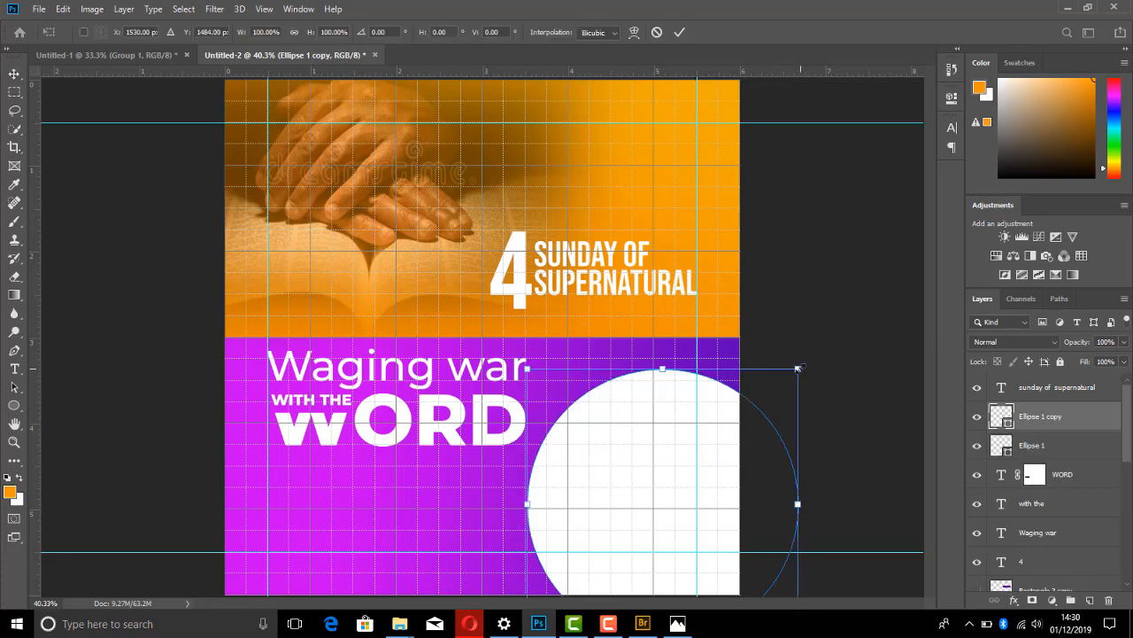
left_click_drag(798, 368, 810, 355)
key("Return")
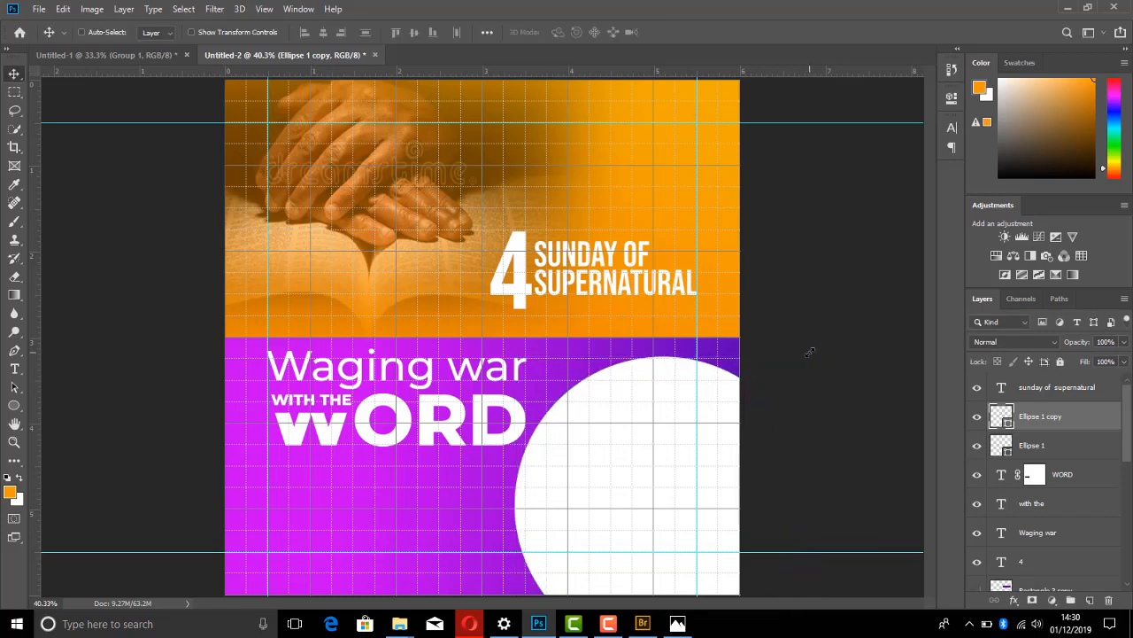
key("ctrl+bracketleft")
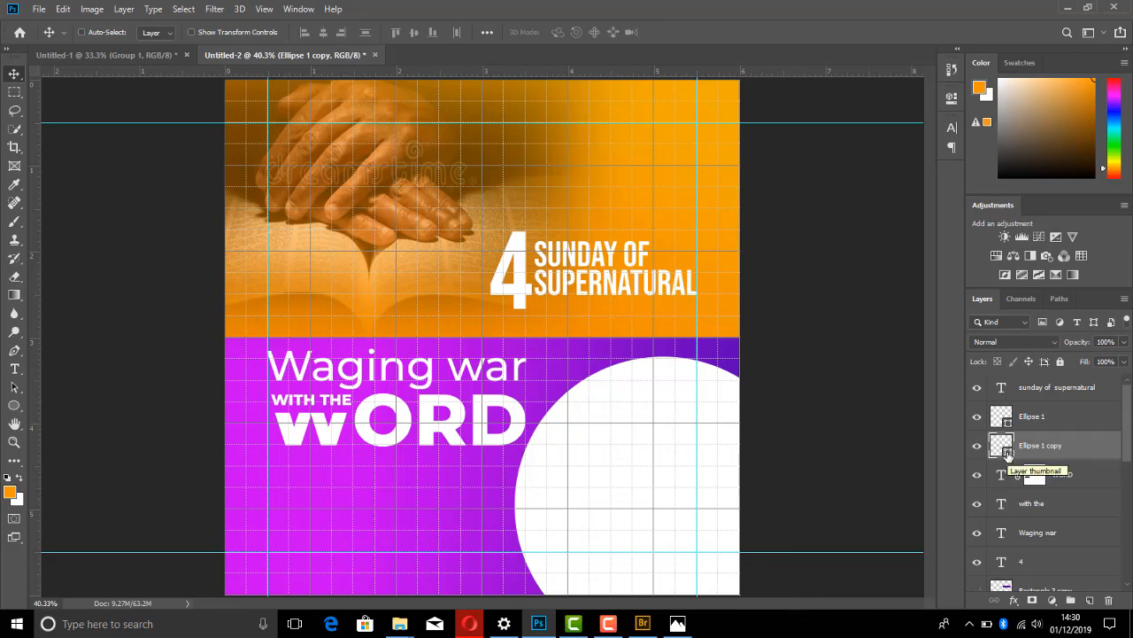
- Change the larger rear circle's fill to the orange #f0a900 sampled from the flyer's upper background
double_click(1007, 452)
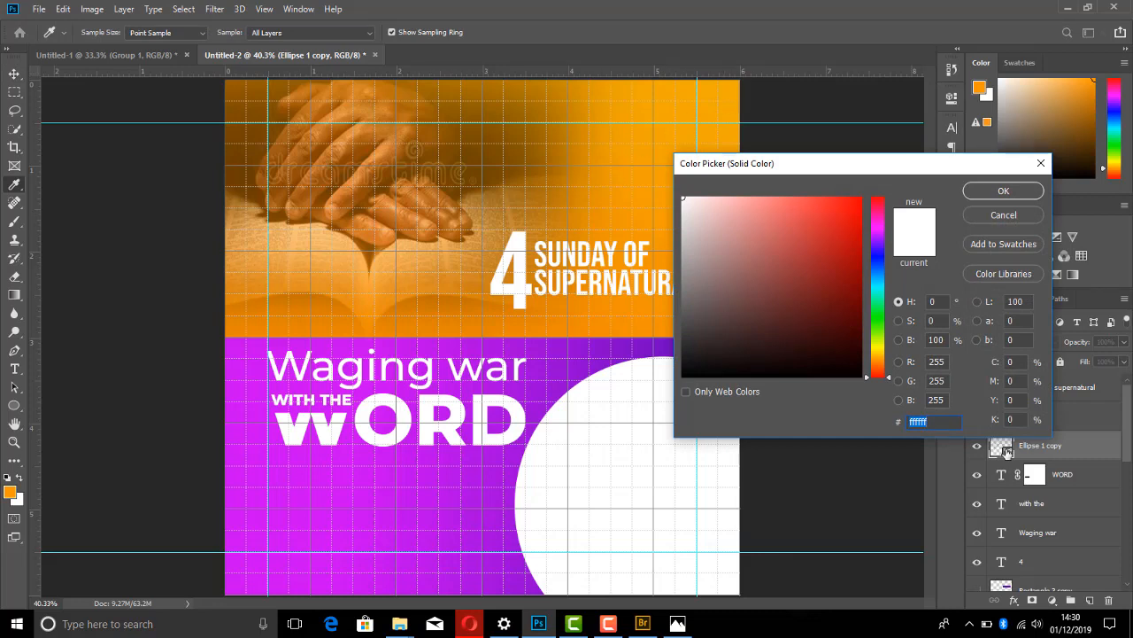
left_click(735, 105)
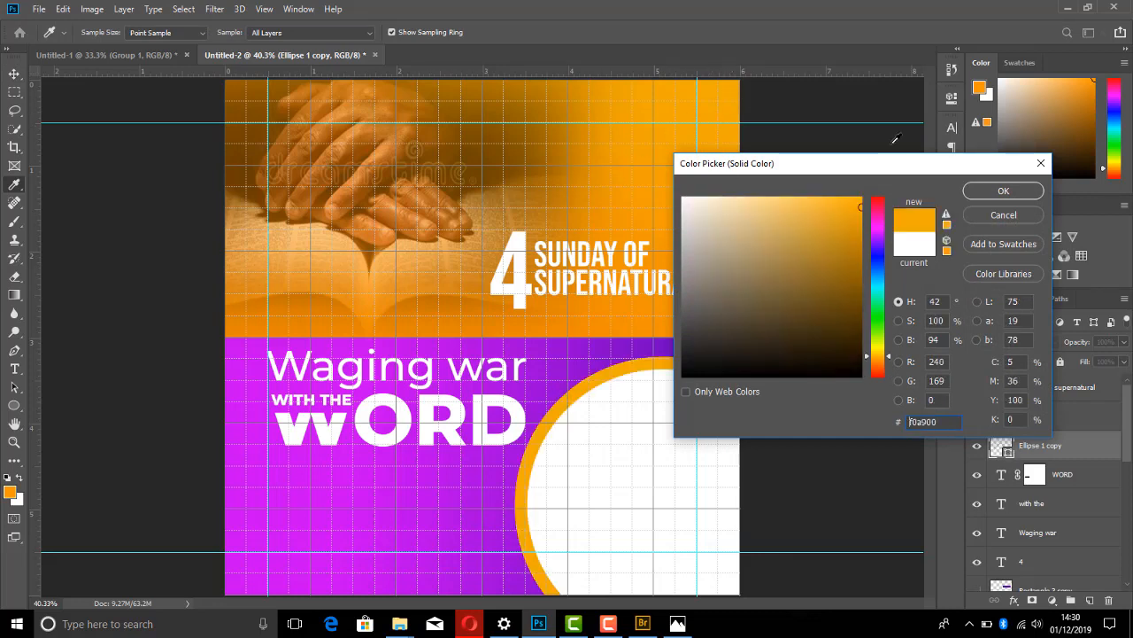
left_click(1004, 191)
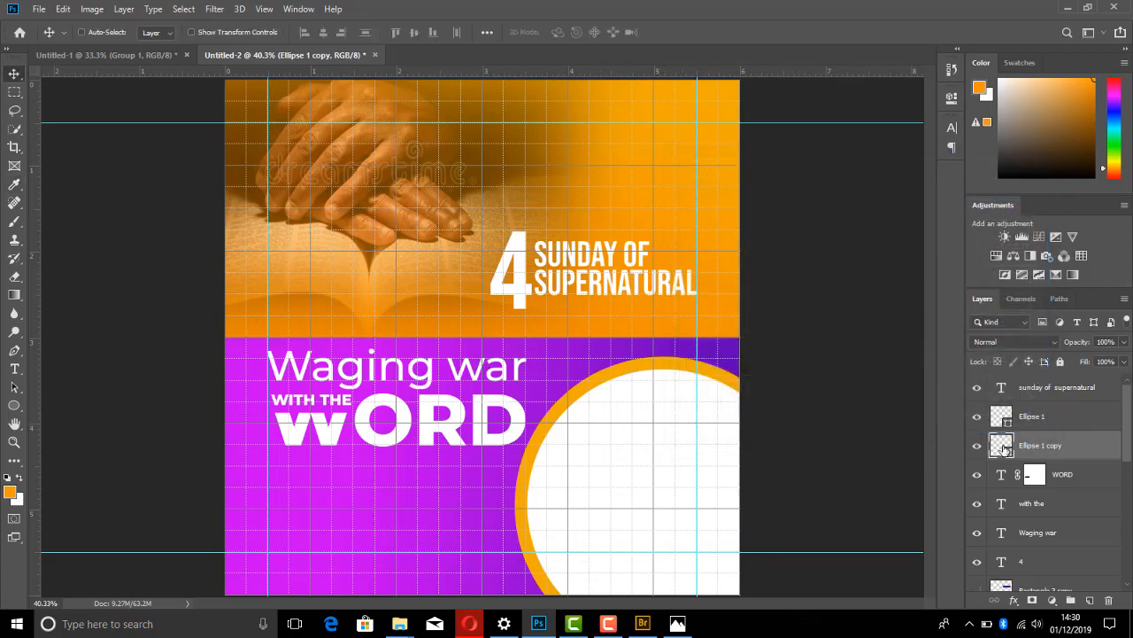
- Select both circles and scale them down together towards the flyer's lower right corner
left_click(1038, 418, "ctrl")
key("ctrl+t")
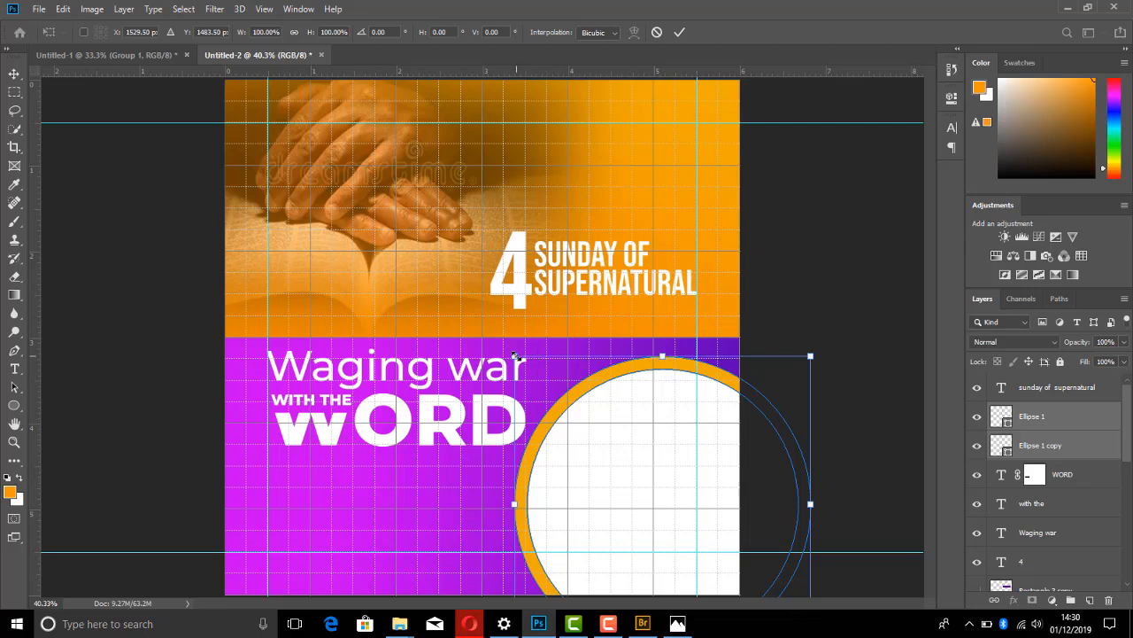
left_click_drag(514, 355, 558, 394)
key("Return")
key("ctrl+minus")
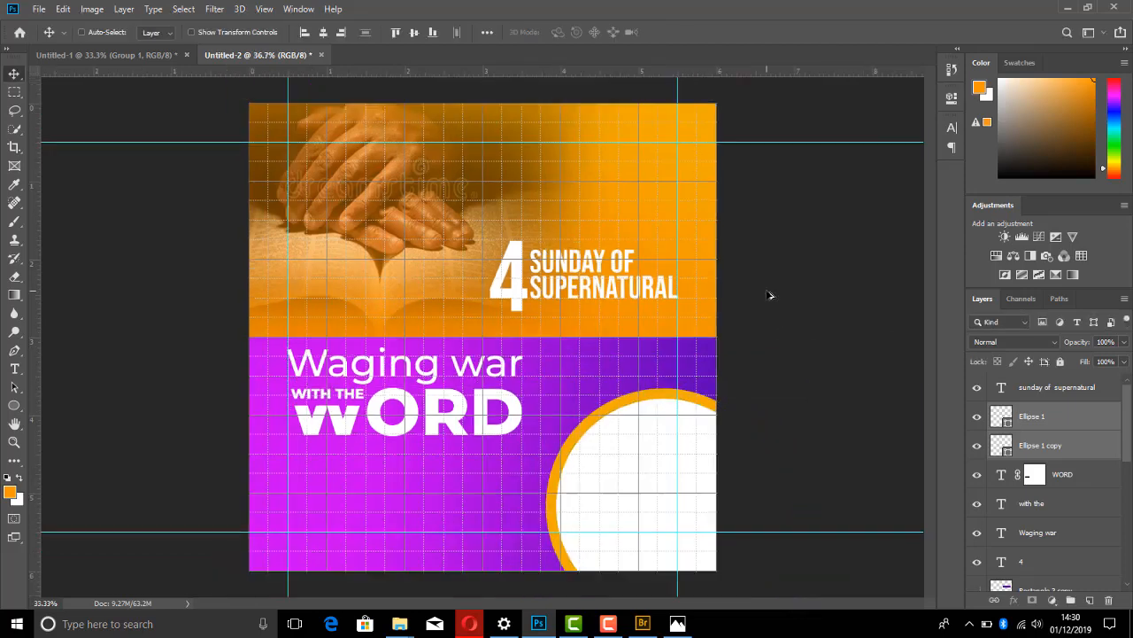
key("ctrl+0")
- Add a paragraph text box with placeholder lorem ipsum over the circle's upper left edge and set its size to 10 pt
left_click(14, 369)
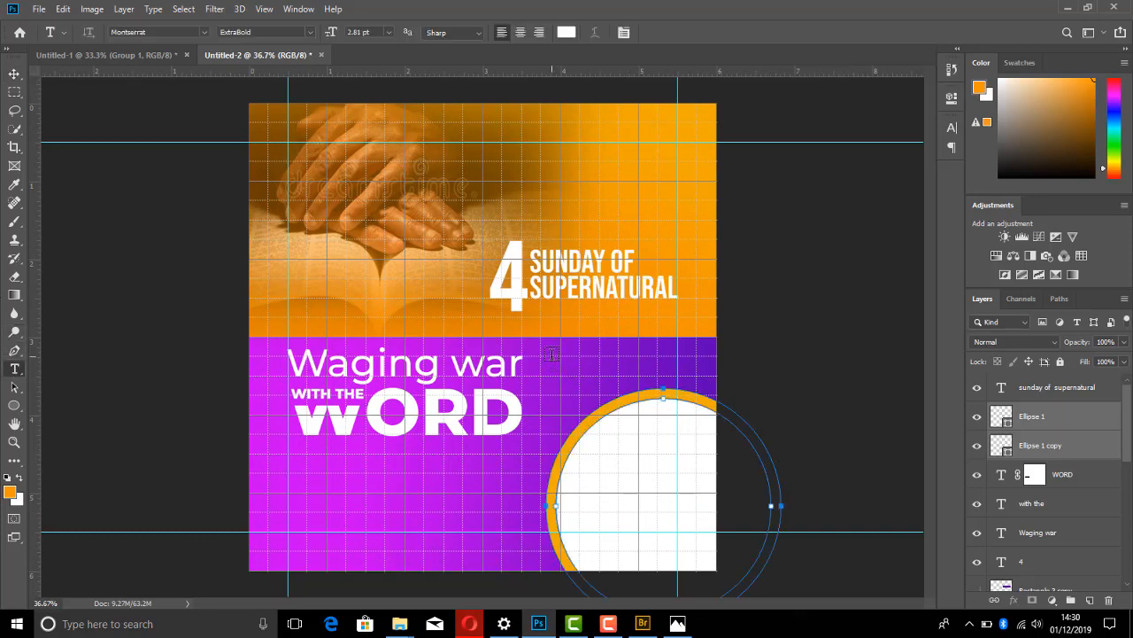
left_click_drag(556, 356, 653, 472)
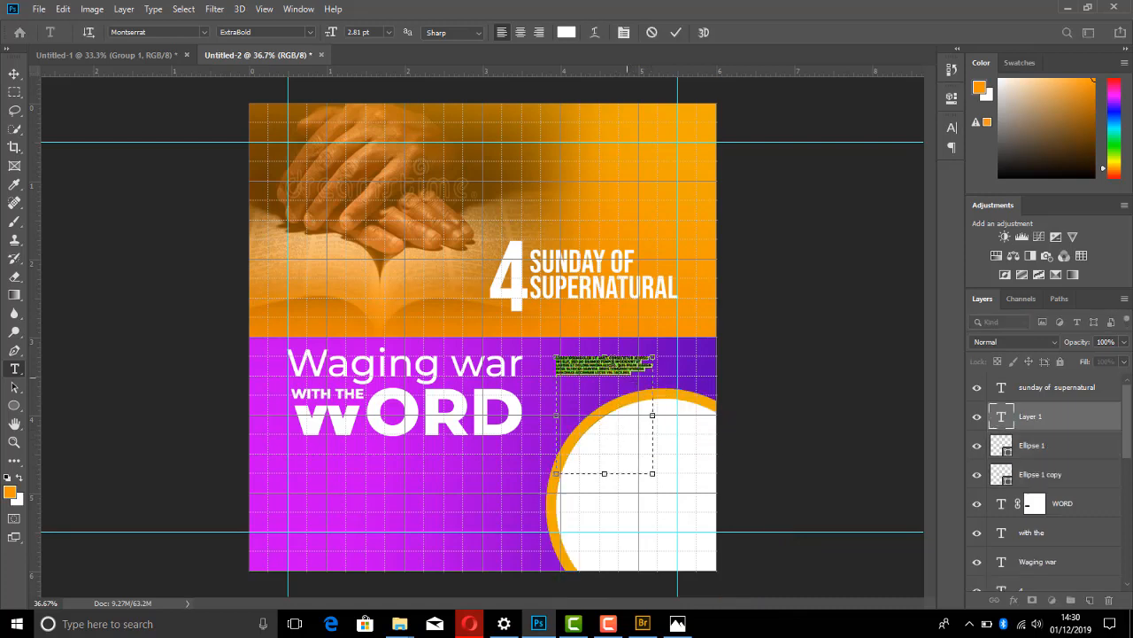
left_click(953, 127)
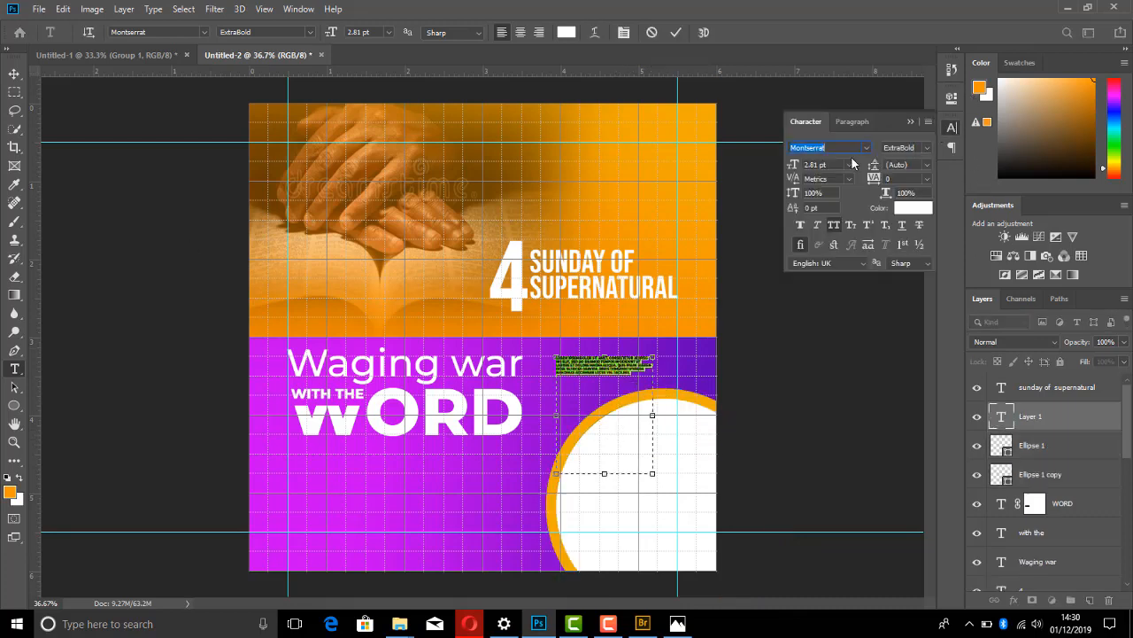
left_click(847, 165)
left_click(832, 235)
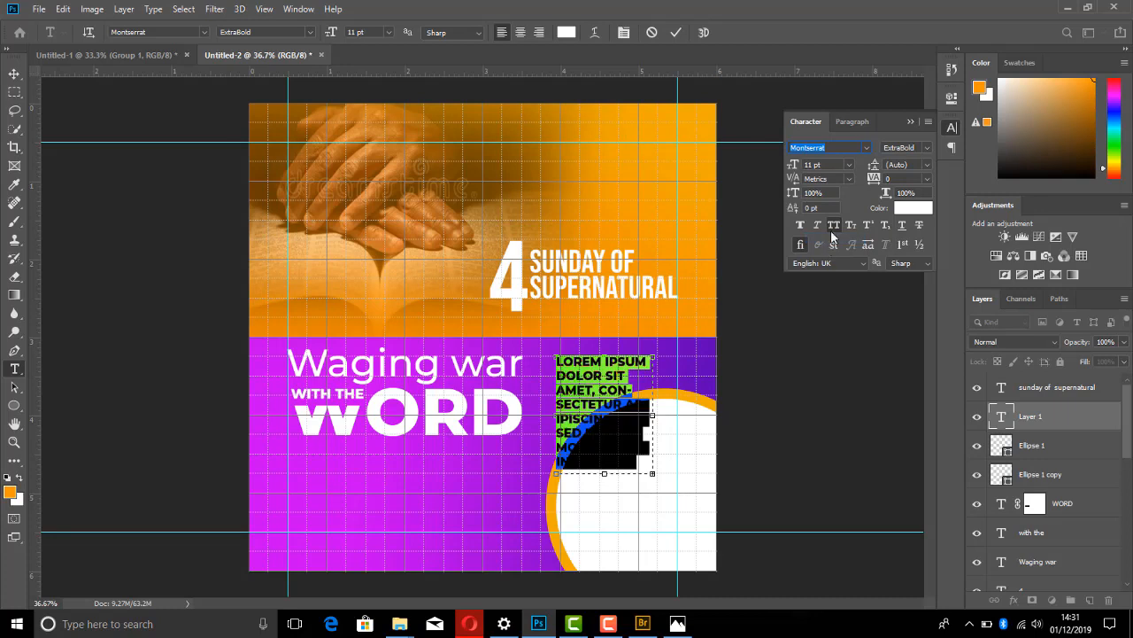
left_click(847, 165)
left_click(810, 218)
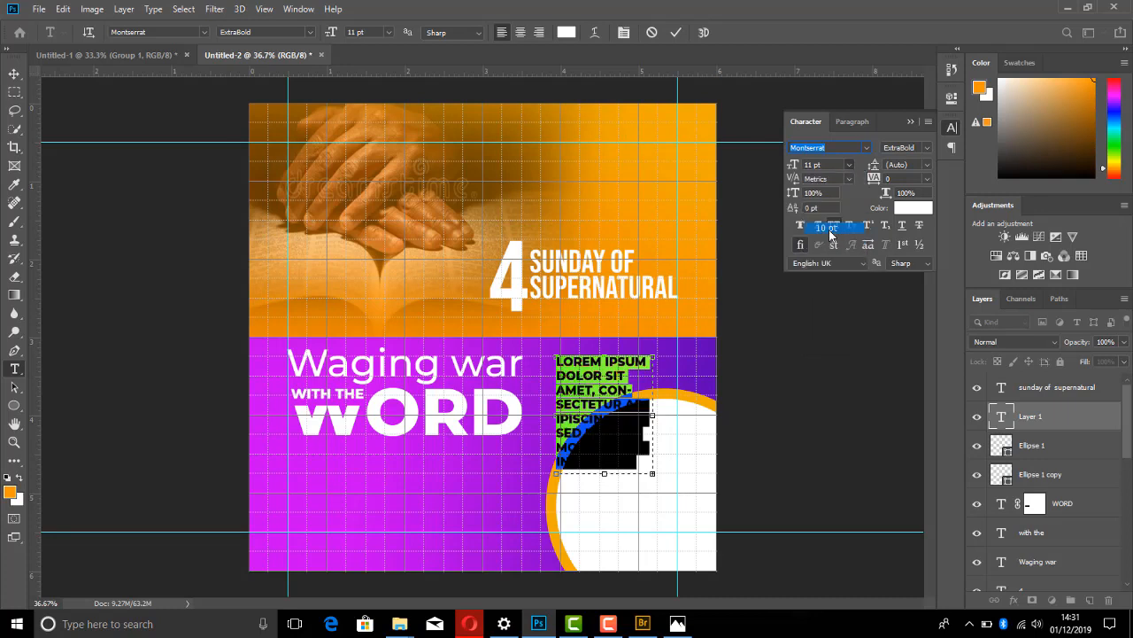
left_click(14, 74)
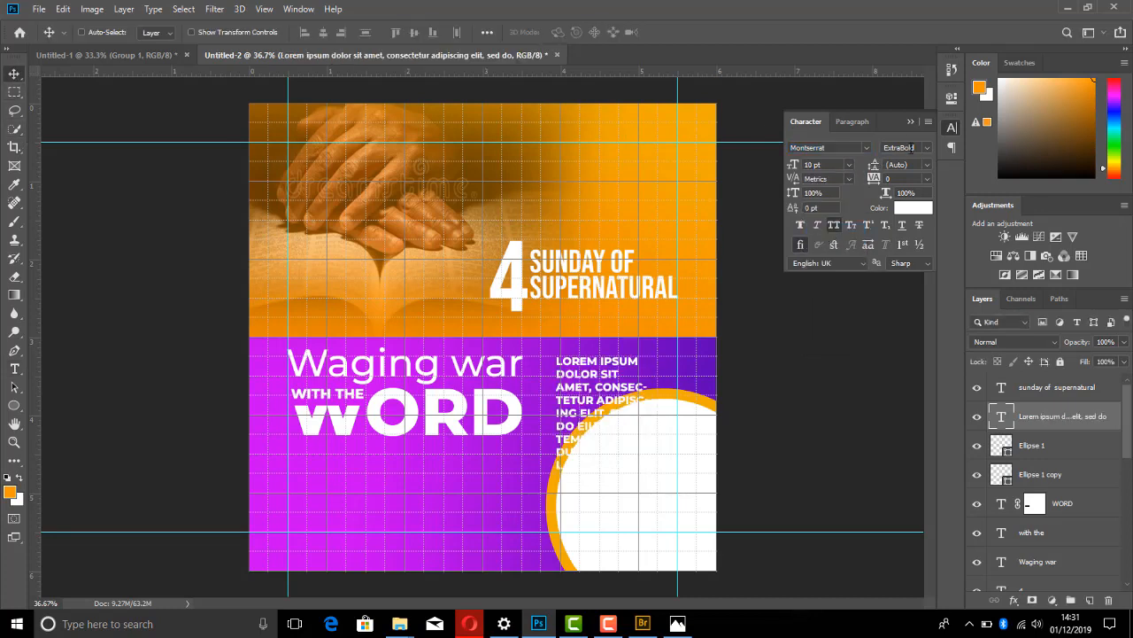
- Move the lorem ipsum text onto the white circle and set its colour to the dark purple #150120
left_click(853, 120)
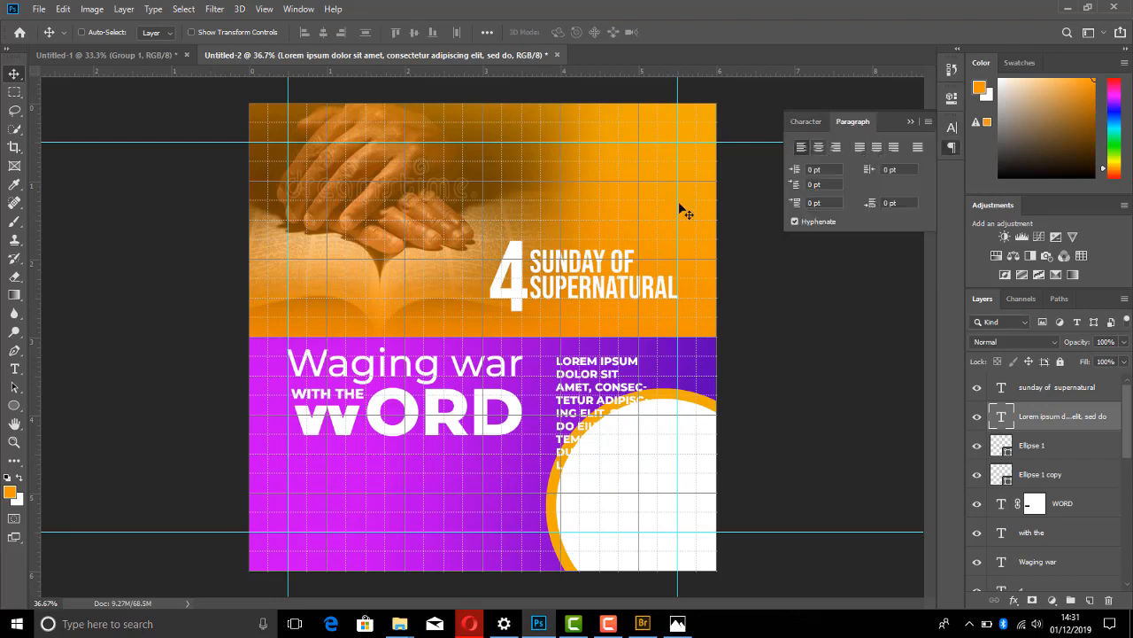
left_click_drag(598, 405, 641, 459)
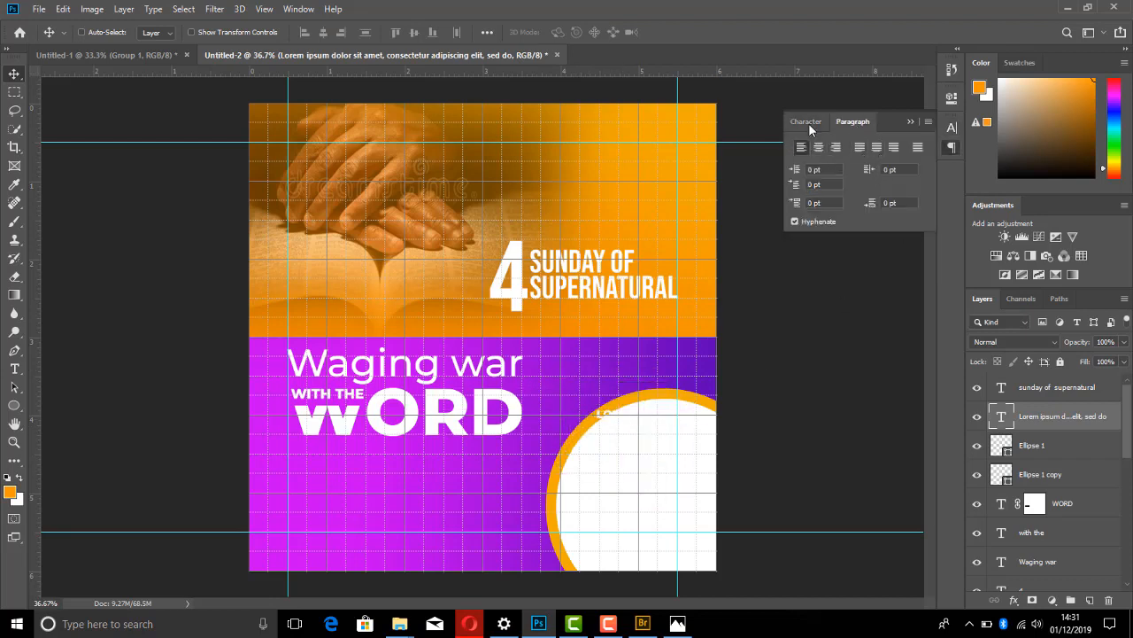
left_click(807, 123)
left_click(905, 213)
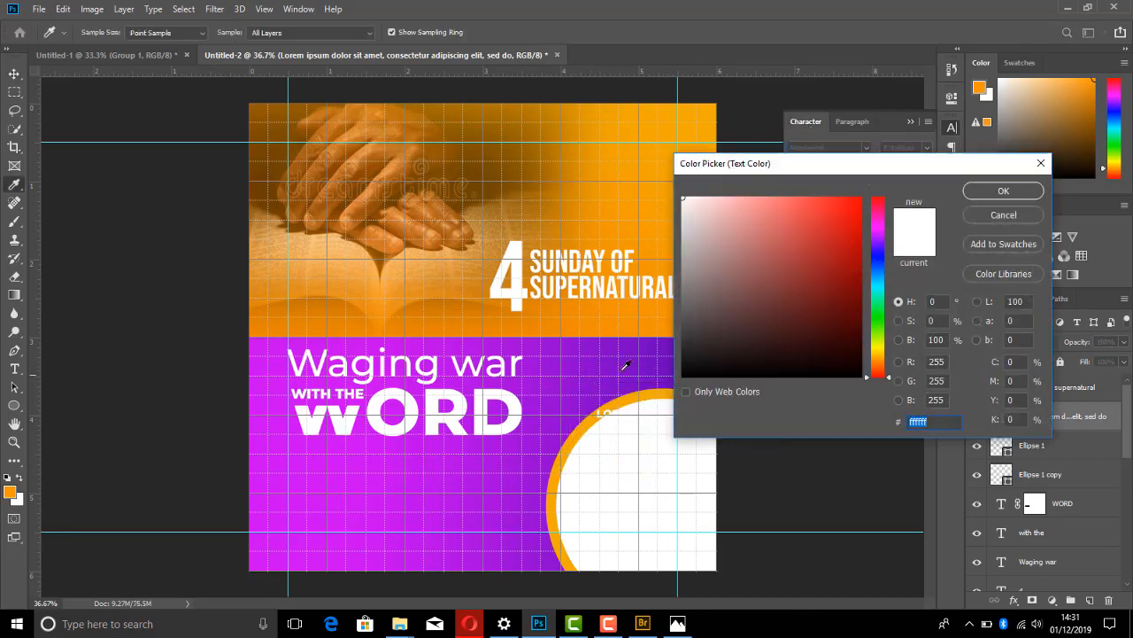
left_click(625, 364)
left_click(726, 348)
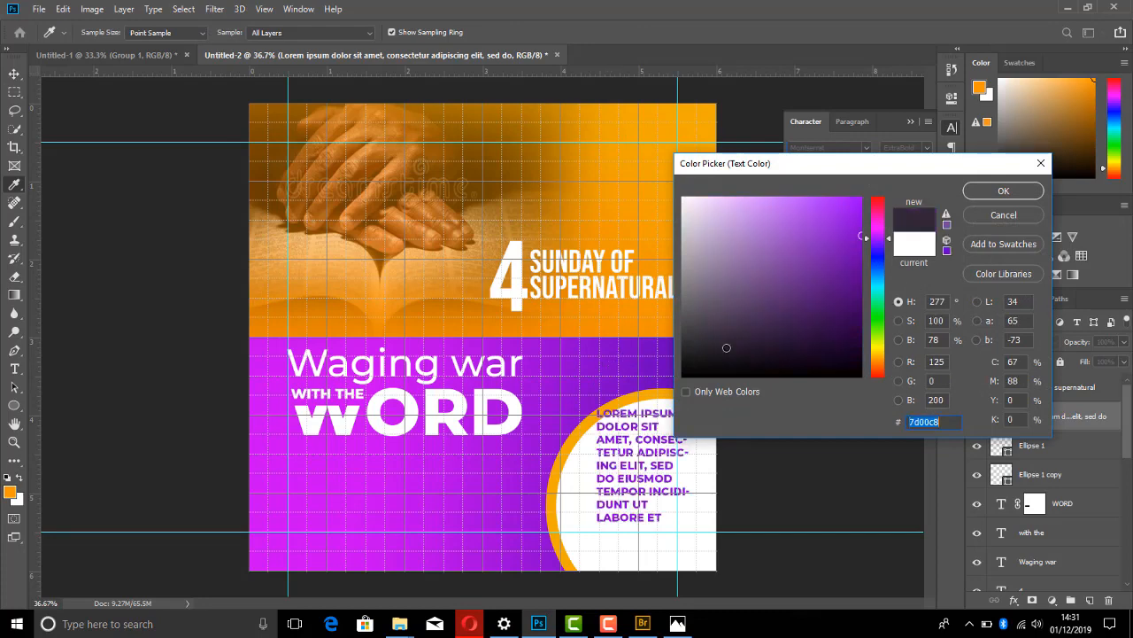
left_click(855, 354)
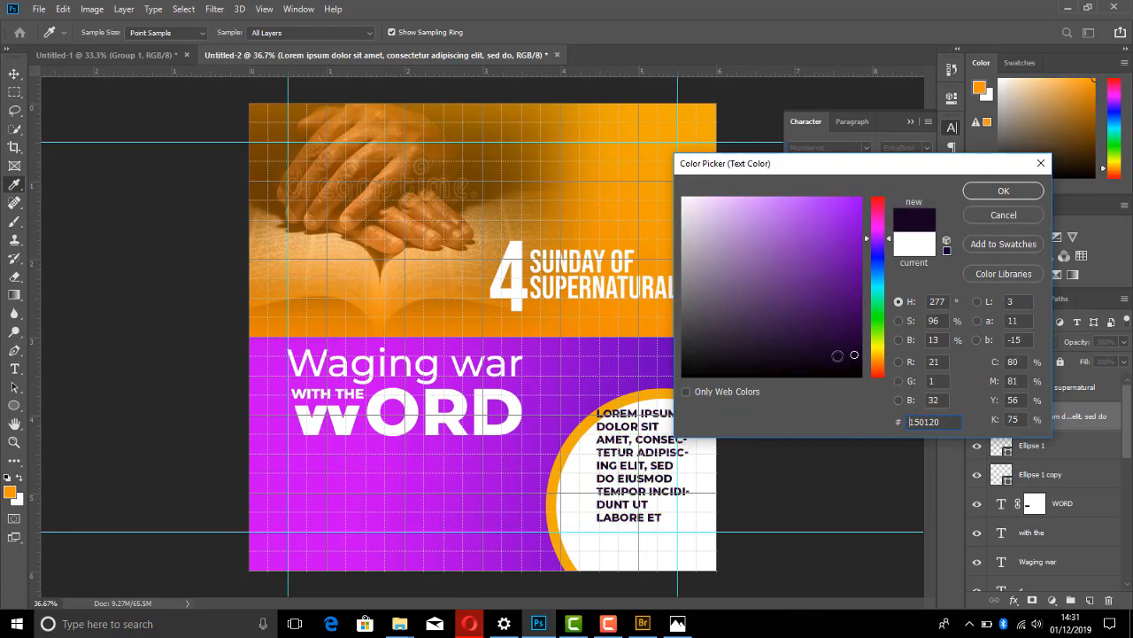
left_click(1001, 192)
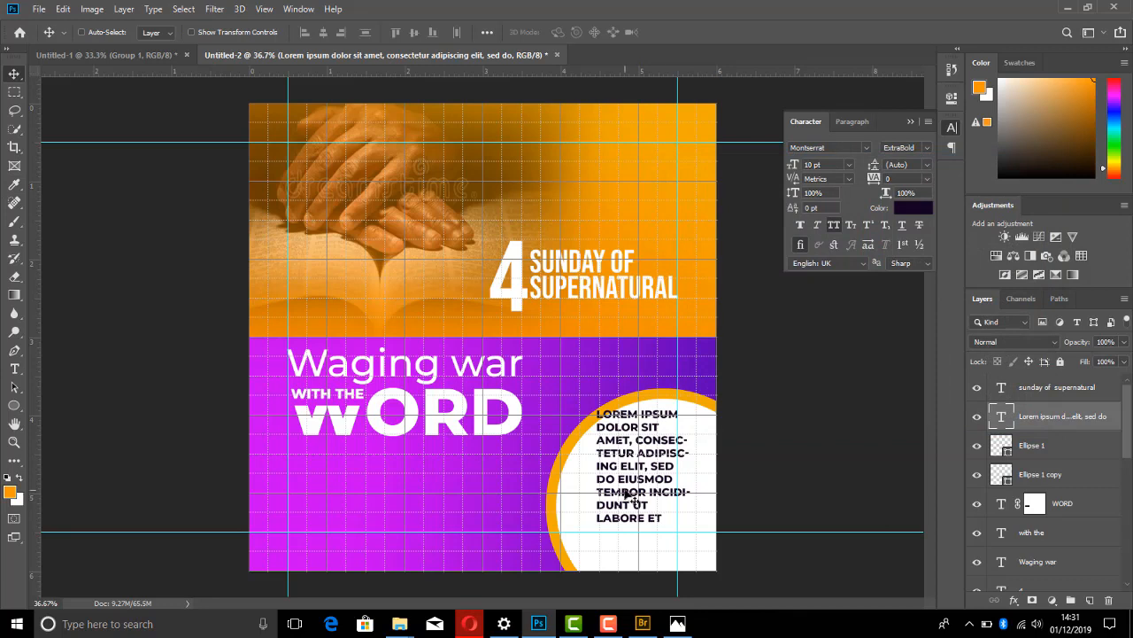
- Right-align the lorem ipsum paragraph and reposition it inside the visible part of the white circle
left_click_drag(631, 496, 616, 524)
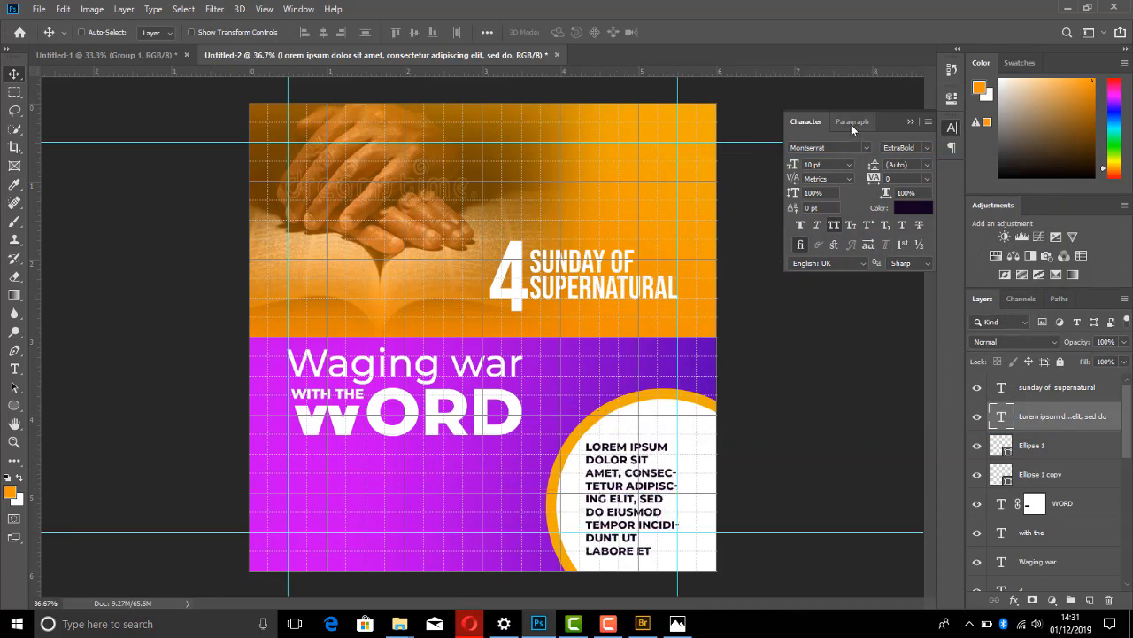
left_click(851, 122)
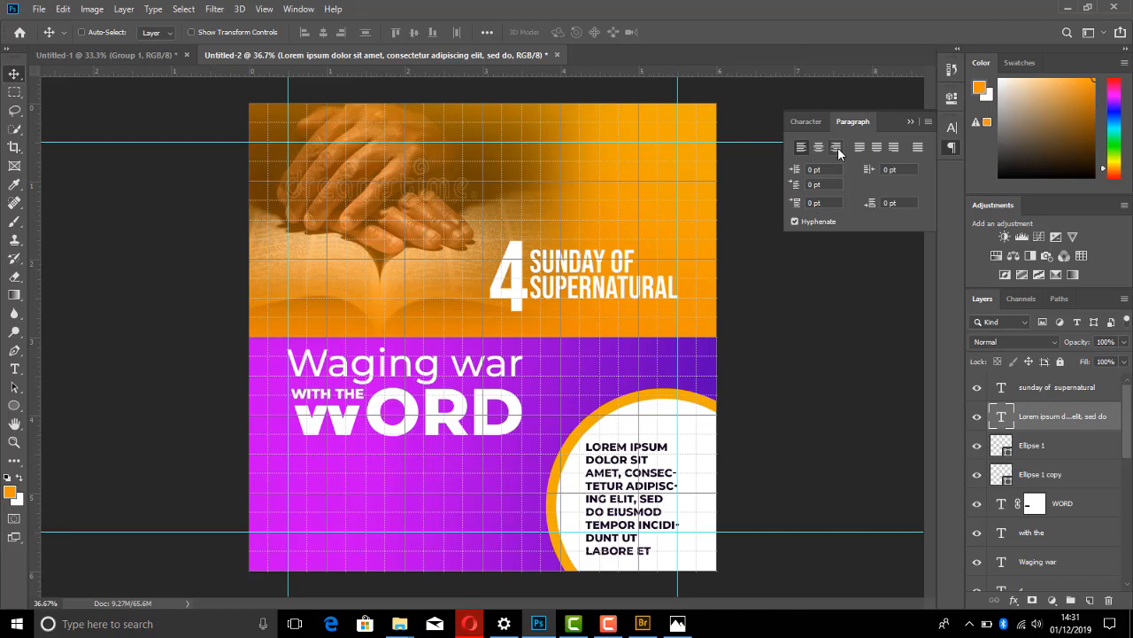
left_click(832, 149)
mouse_move(671, 487)
left_mouse_down()
mouse_move(672, 472)
mouse_move(713, 483)
mouse_move(675, 475)
left_mouse_up()
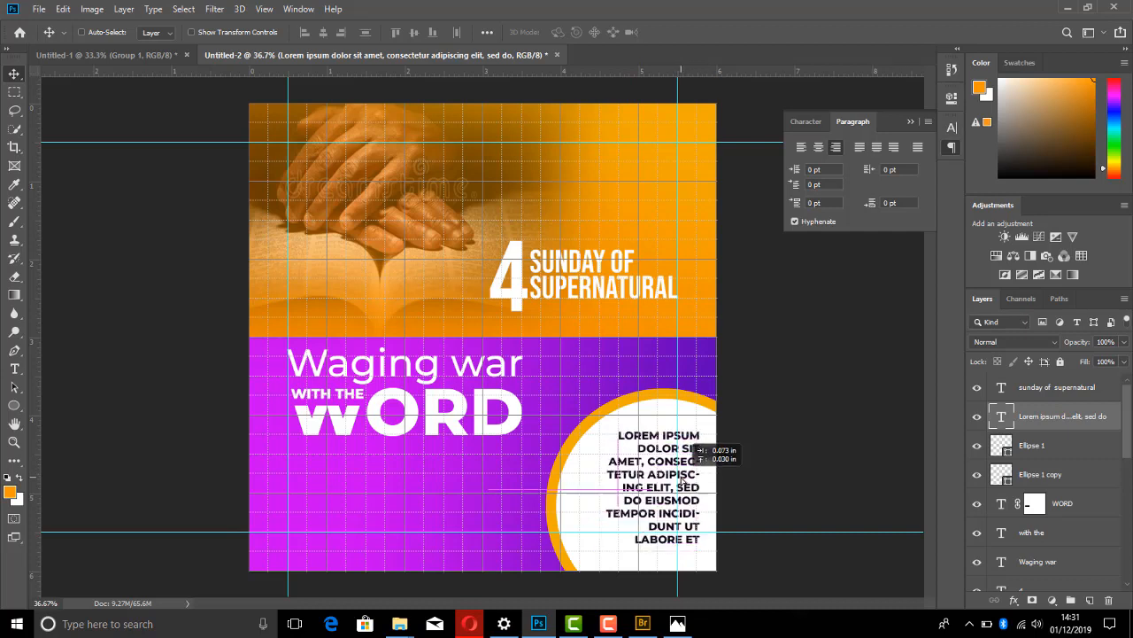
left_click_drag(680, 479, 680, 486)
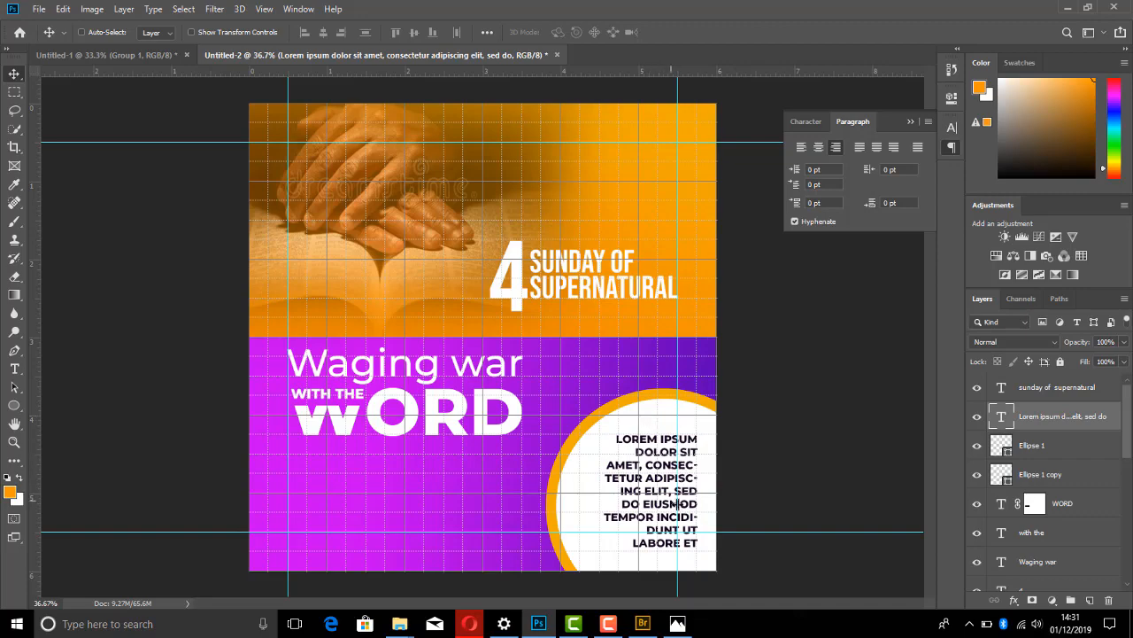
- Fine-tune the right-aligned paragraph's position, shifting it slightly left within the white circle
scroll(727, 501, "up", 5)
mouse_move(651, 427)
left_mouse_down()
mouse_move(529, 427)
mouse_move(649, 425)
left_mouse_up()
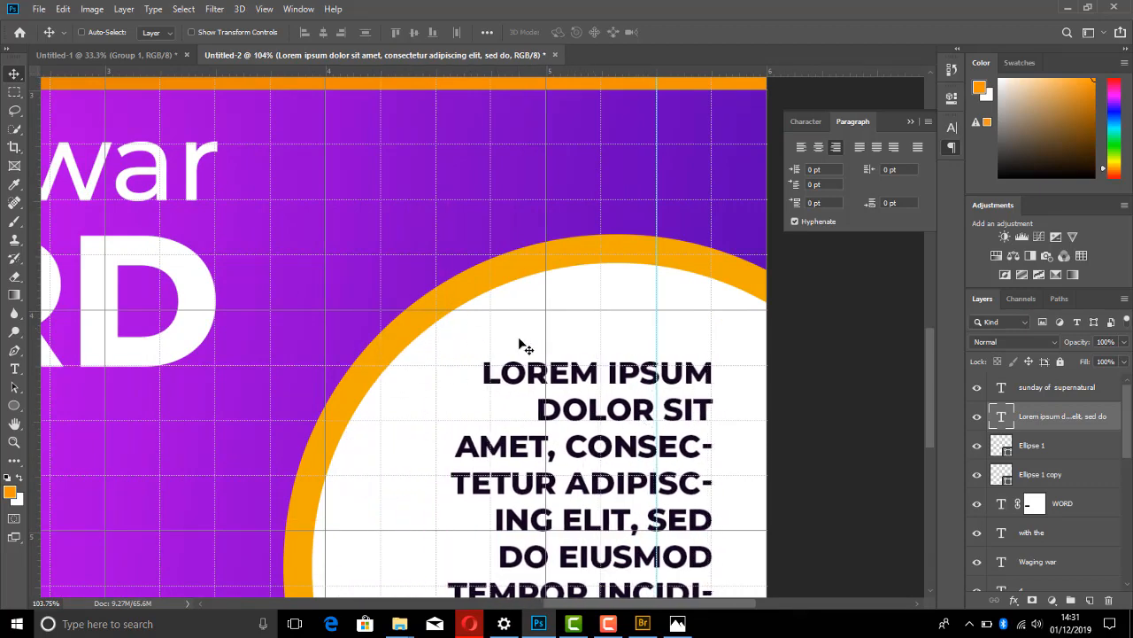
scroll(514, 294, "down", 4)
left_click_drag(580, 392, 560, 417)
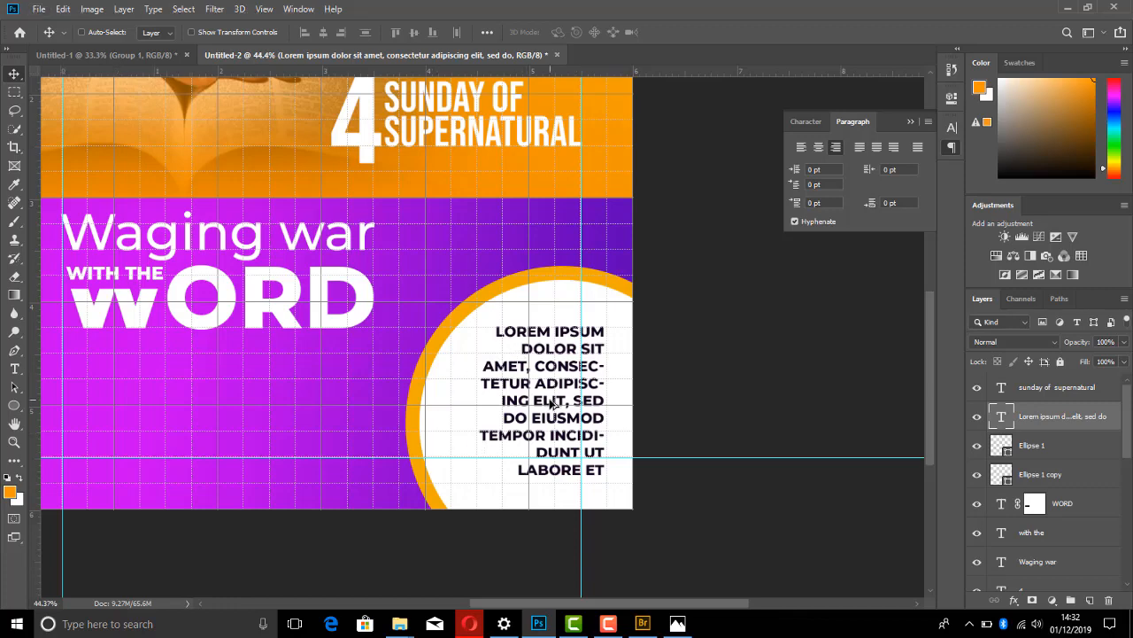
scroll(554, 404, "down", 2)
scroll(656, 503, "down", 1)
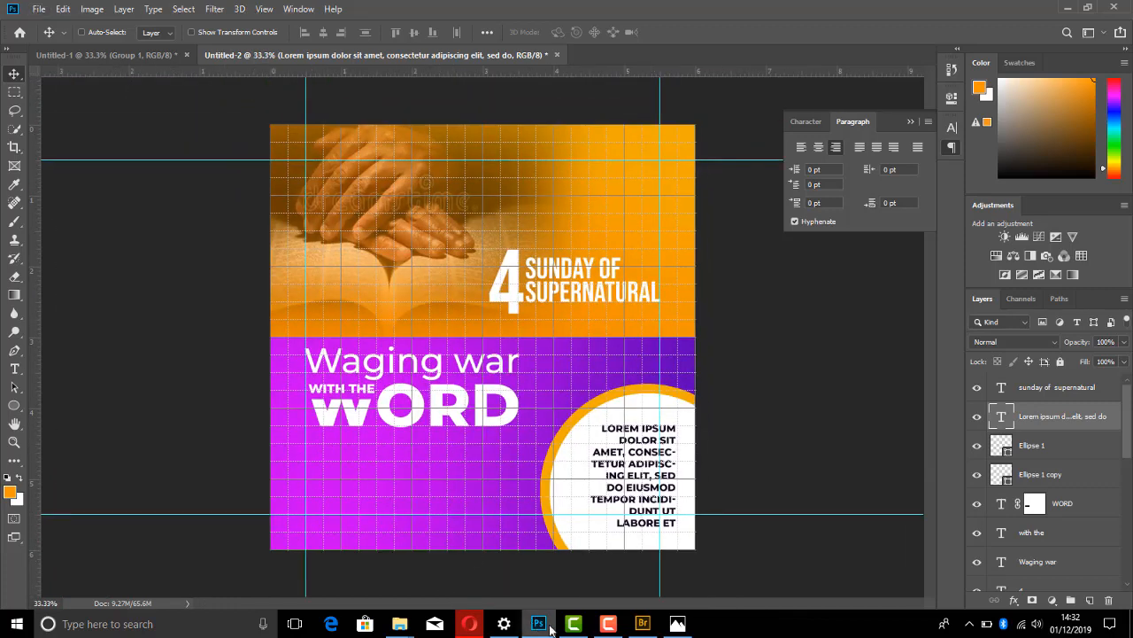
- Check the reference flyer in Photos, return to Photoshop and place a copy of the lorem ipsum paragraph below "WORD"
left_click(677, 623)
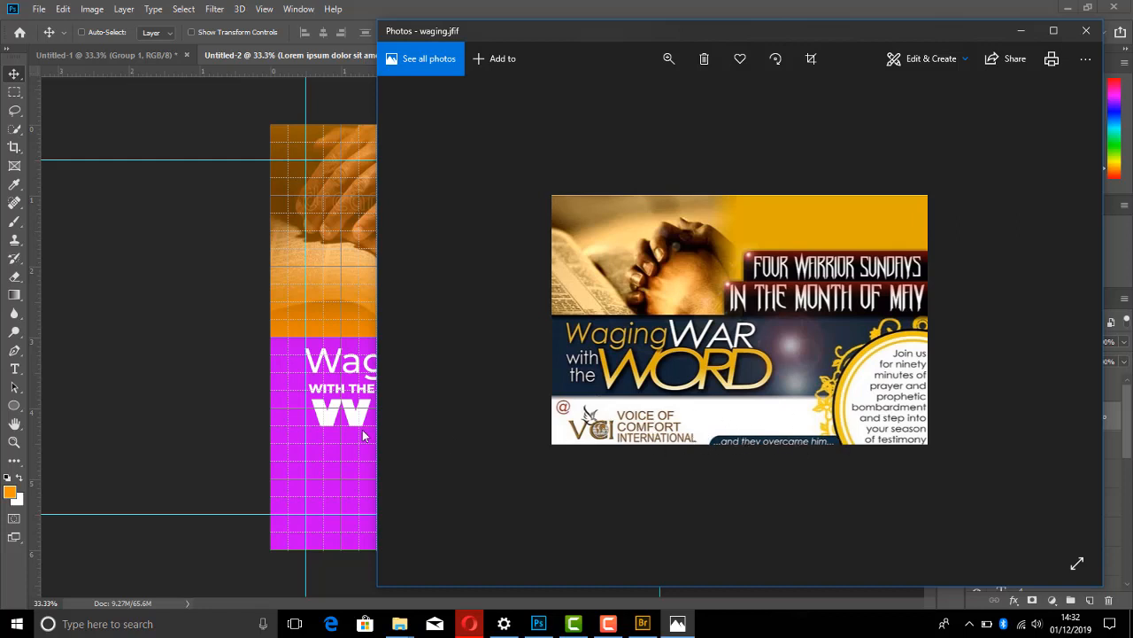
left_click(331, 444)
right_click(625, 446)
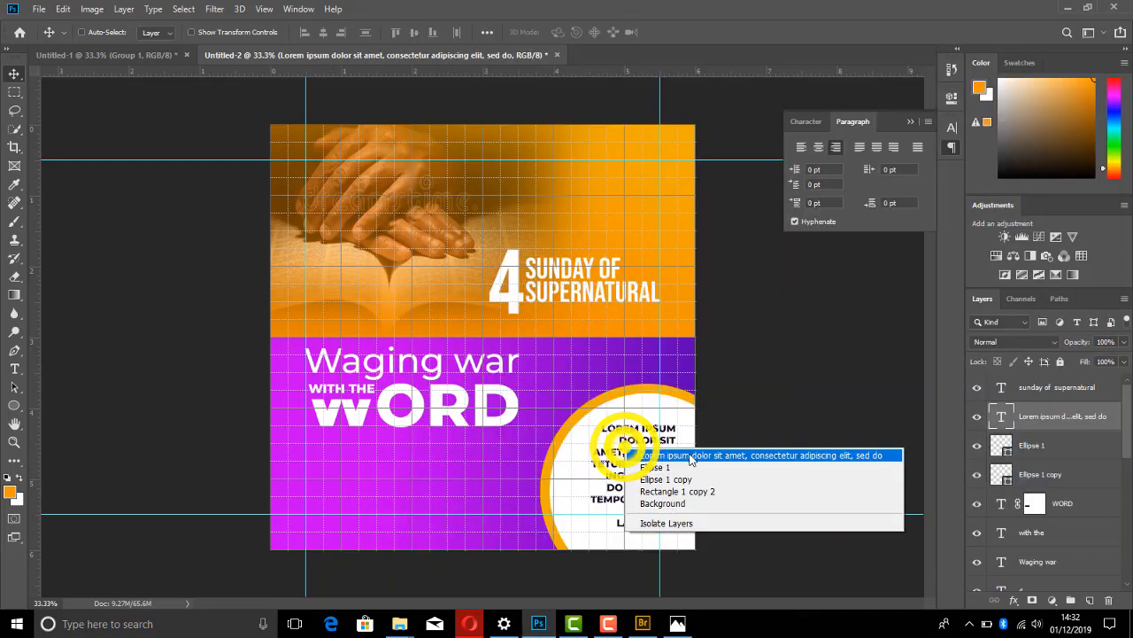
left_click(637, 432)
left_click_drag(637, 431, 345, 452)
- Resize the copied paragraph's box to about the title's width and four lines high, and move it down against the left margin guide
left_click(14, 369)
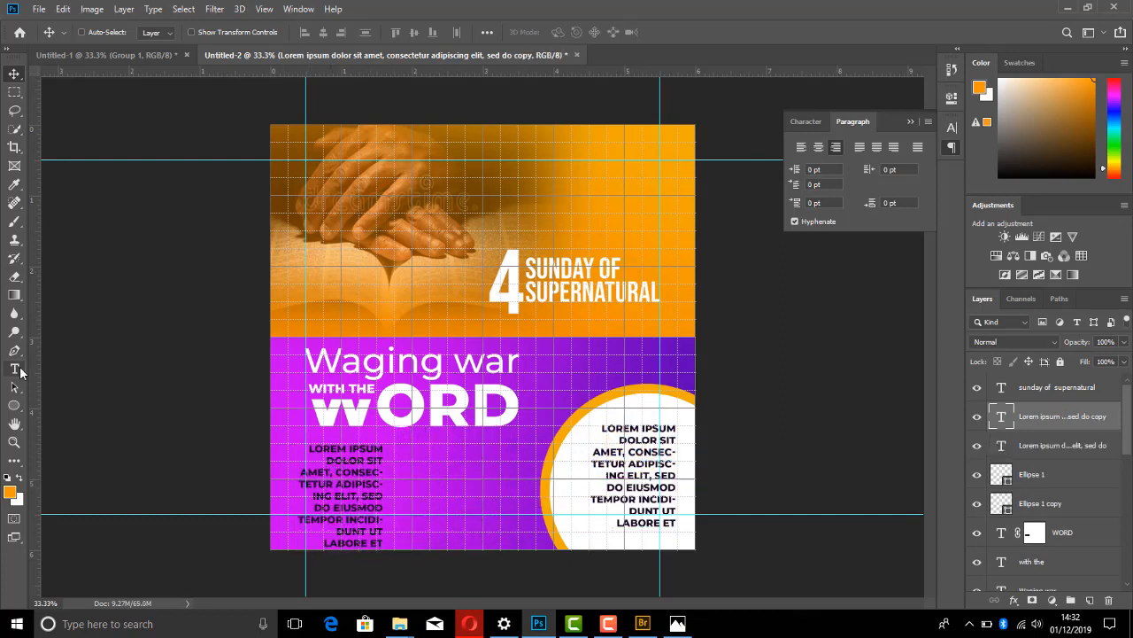
left_click(377, 496)
left_click_drag(381, 497, 519, 497)
left_click_drag(408, 549, 411, 489)
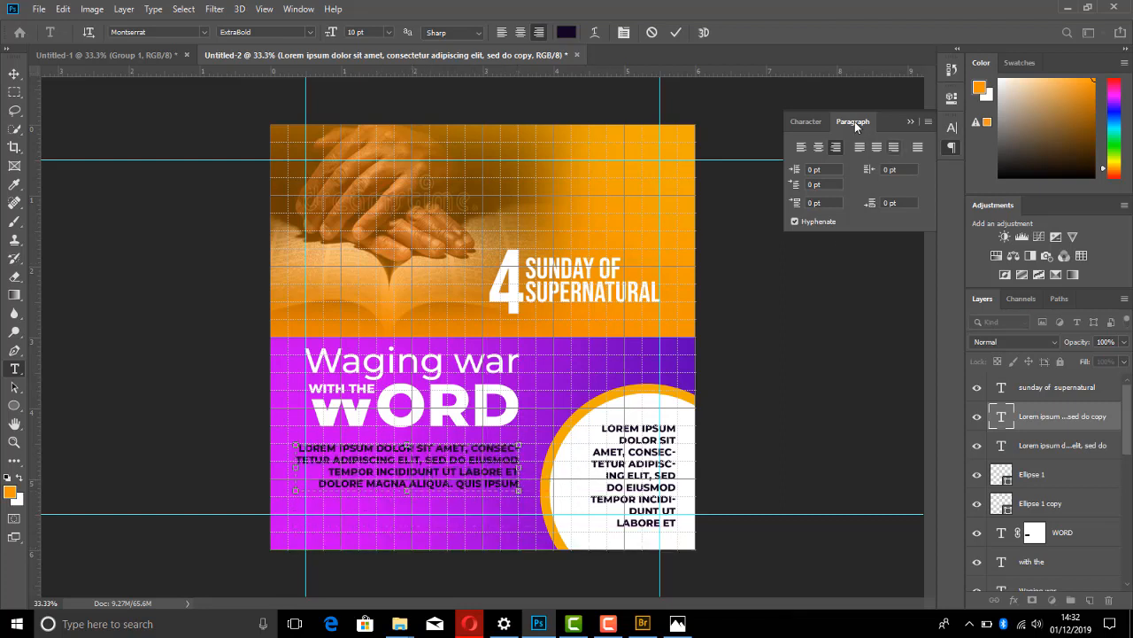
left_click(806, 122)
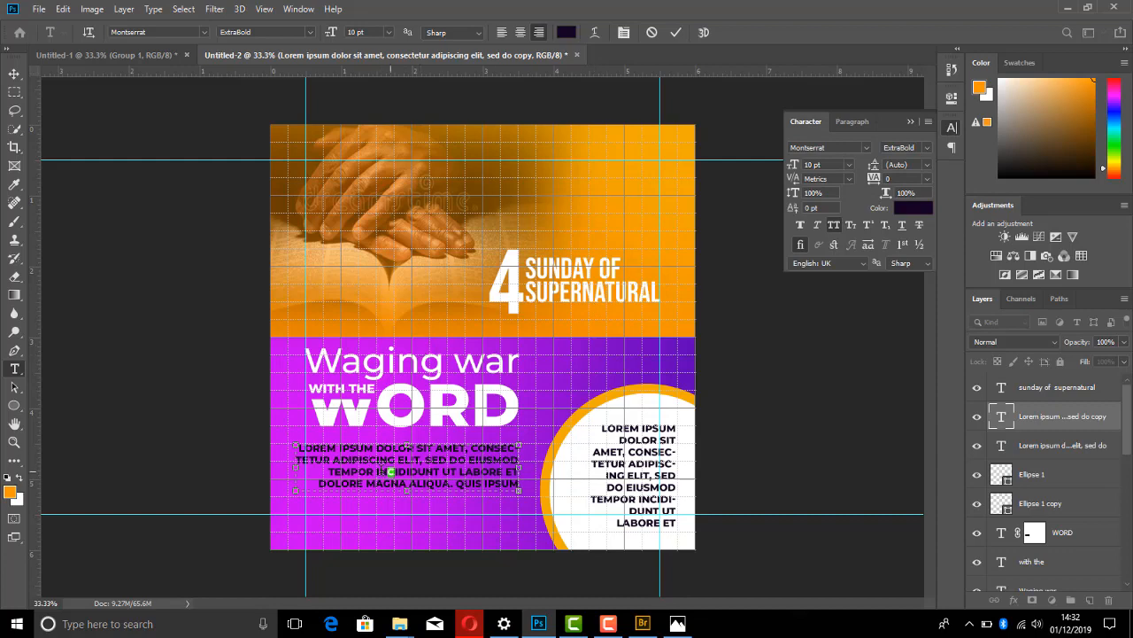
left_click(14, 73)
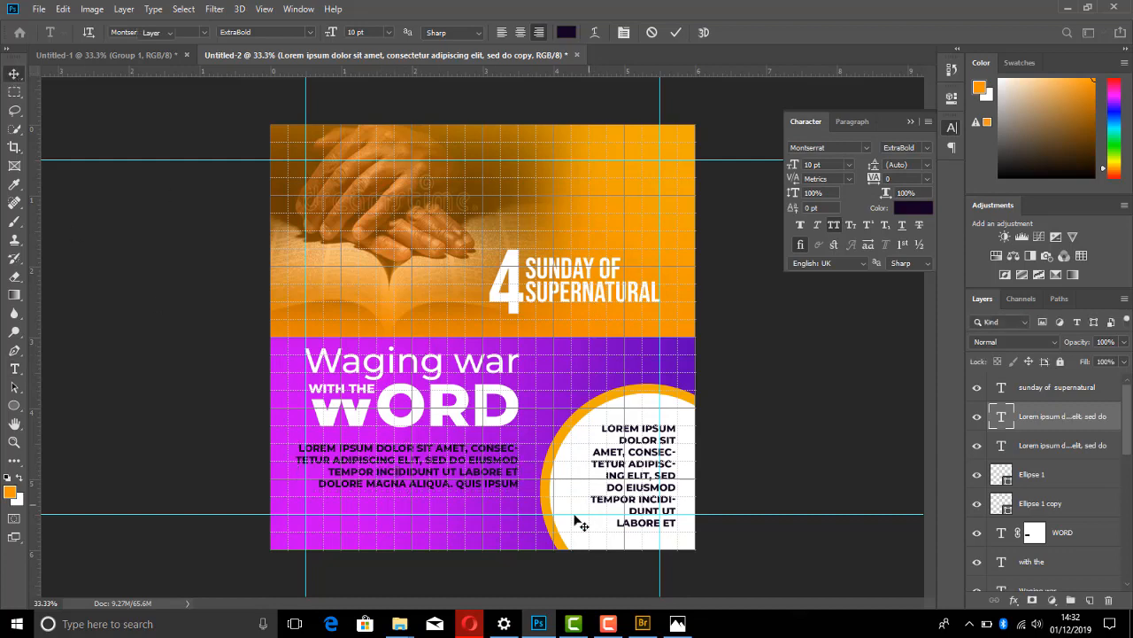
mouse_move(442, 471)
left_mouse_down()
mouse_move(416, 466)
mouse_move(423, 483)
mouse_move(476, 488)
mouse_move(450, 484)
mouse_move(460, 480)
left_mouse_up()
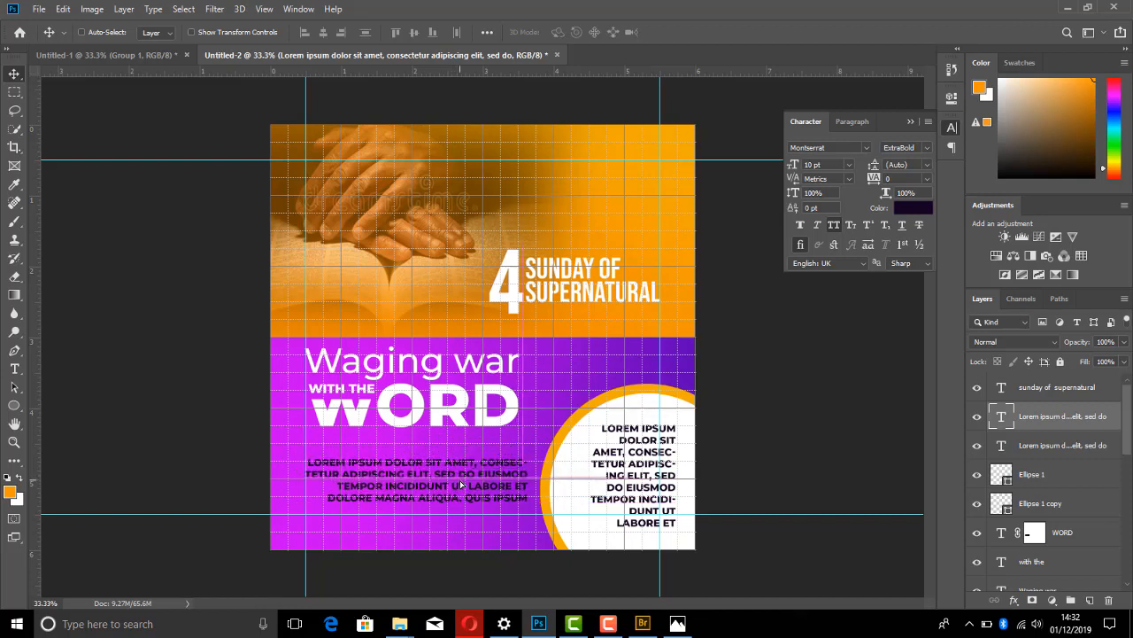
- Left-align the copied lorem ipsum paragraph and move it up just below "WORD", against the left margin guide
left_click(852, 123)
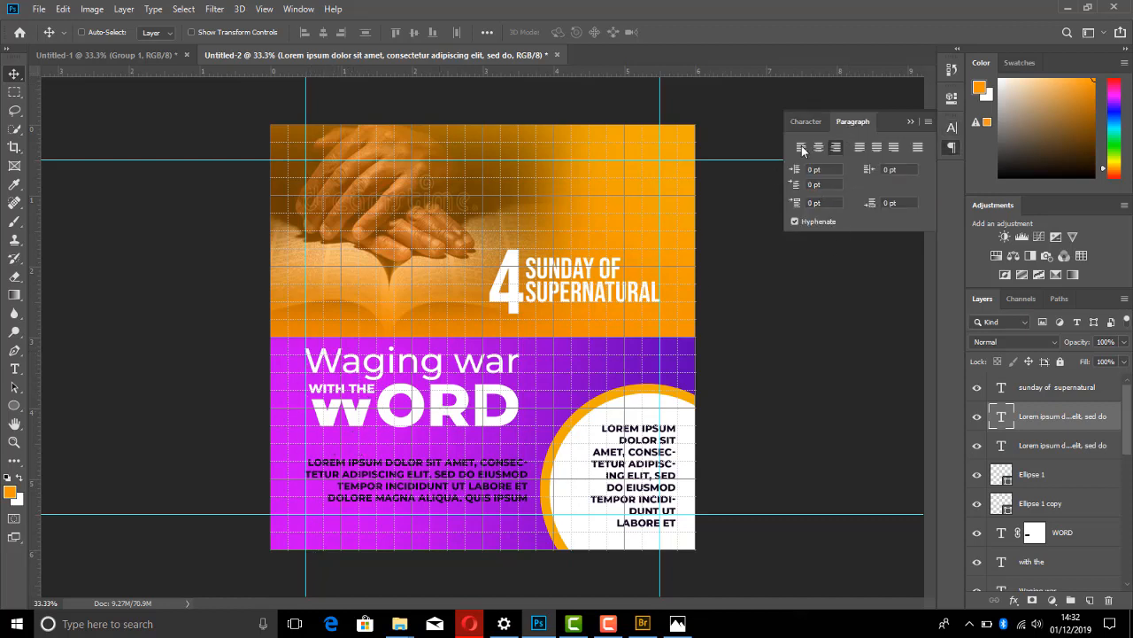
left_click(801, 147)
mouse_move(410, 484)
left_mouse_down()
mouse_move(407, 501)
mouse_move(418, 452)
mouse_move(409, 464)
left_mouse_up()
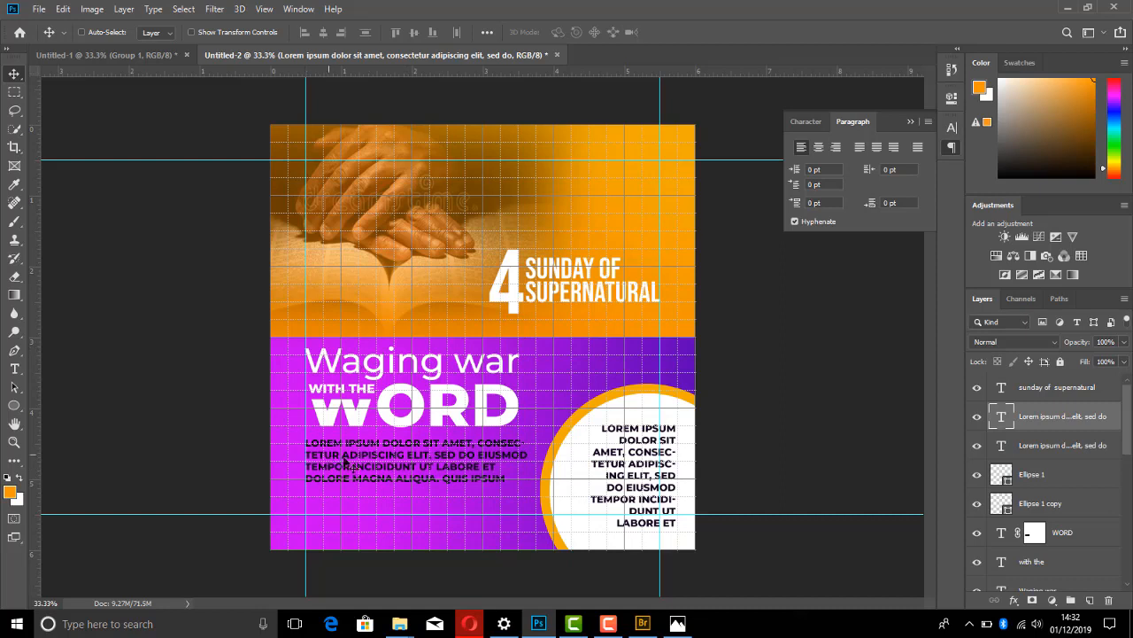
left_click_drag(346, 464, 348, 464)
- Change the copied paragraph's text colour to white (ffffff), sampled from the corner circle
left_click(799, 123)
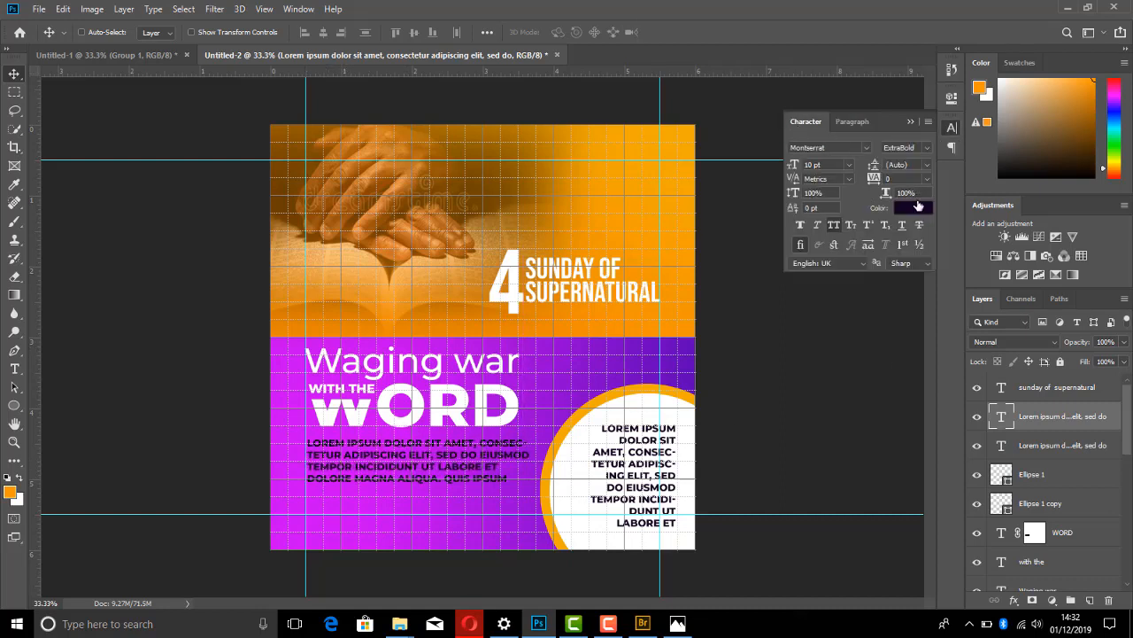
left_click(912, 209)
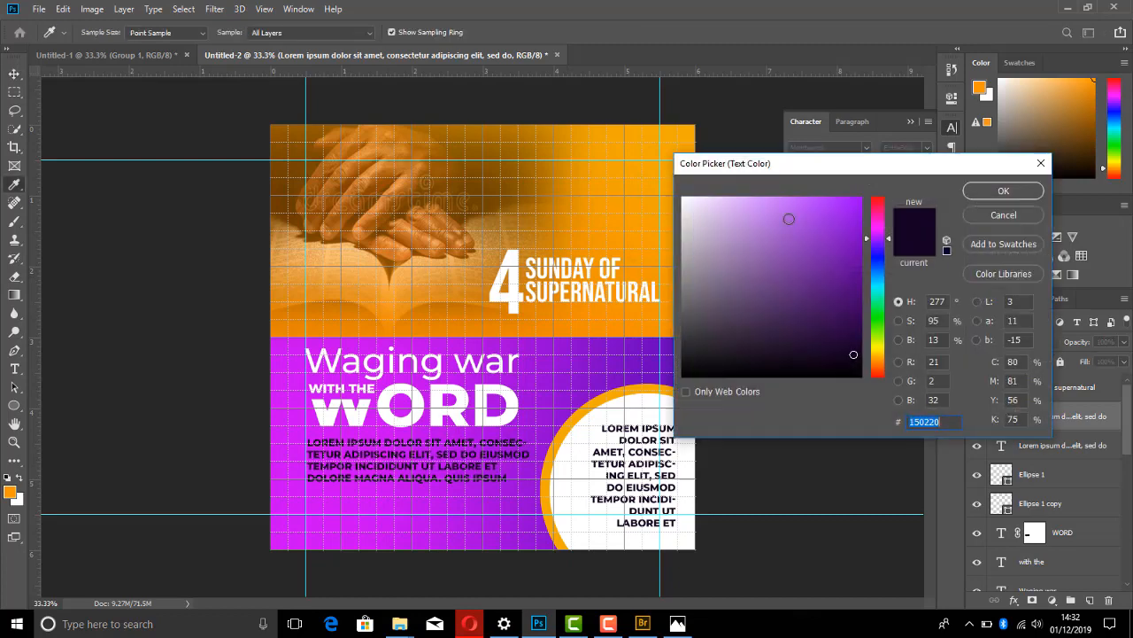
left_click(581, 445)
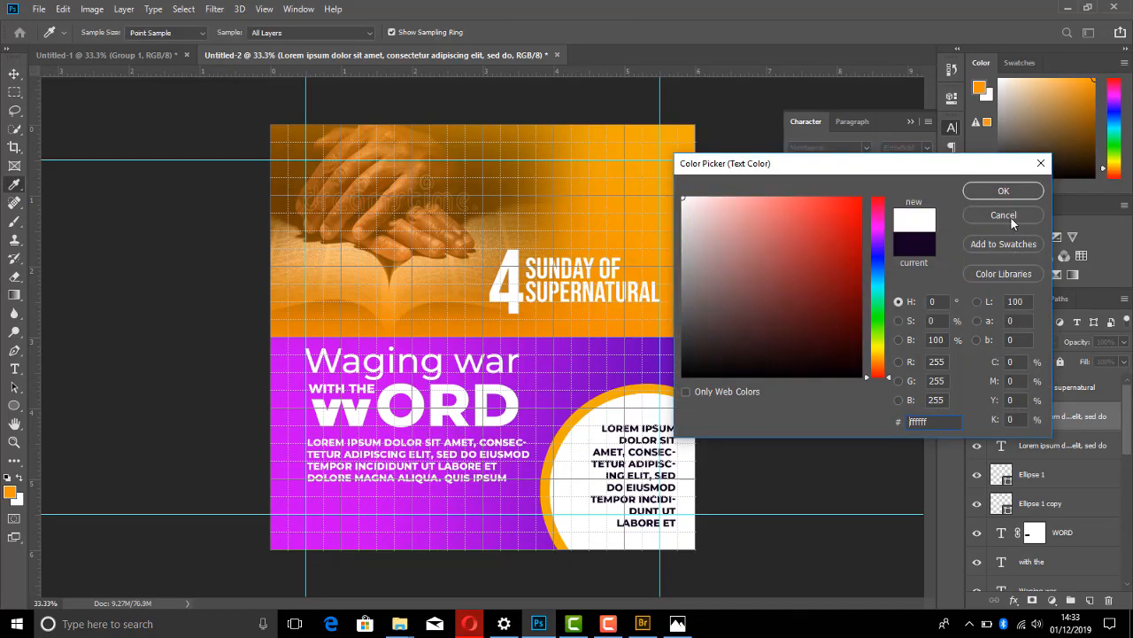
left_click(1004, 192)
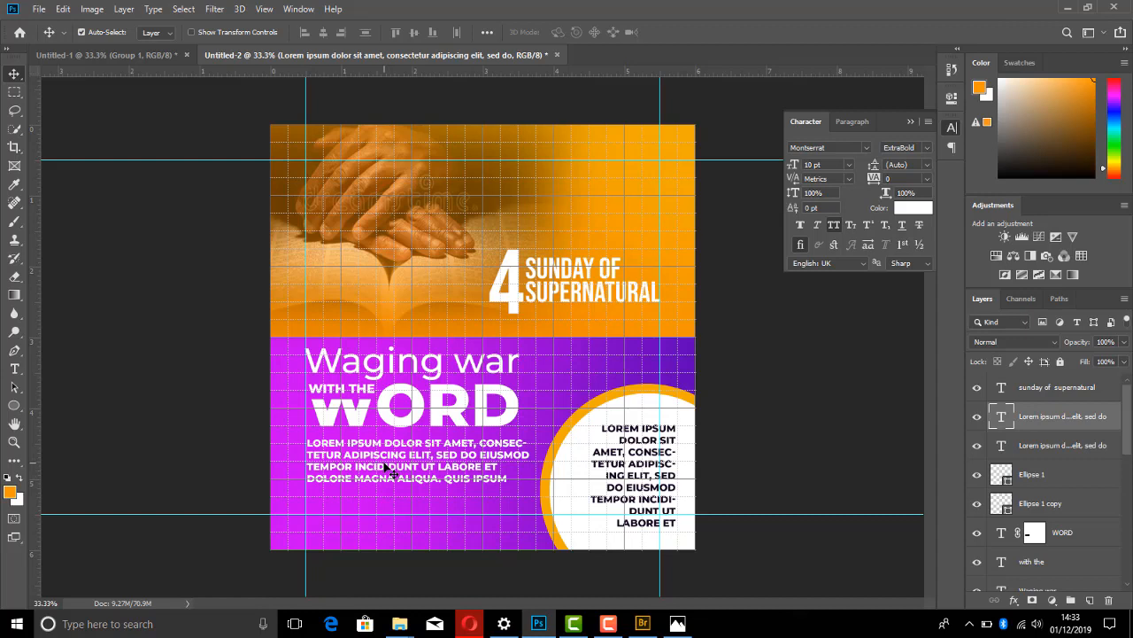
- Scale the white paragraph down to about 7.14 pt, indented from the margin with its right edge in line with "WORD"
key("ctrl+t")
left_click_drag(306, 463, 359, 469)
left_click_drag(531, 460, 519, 460)
key("Return")
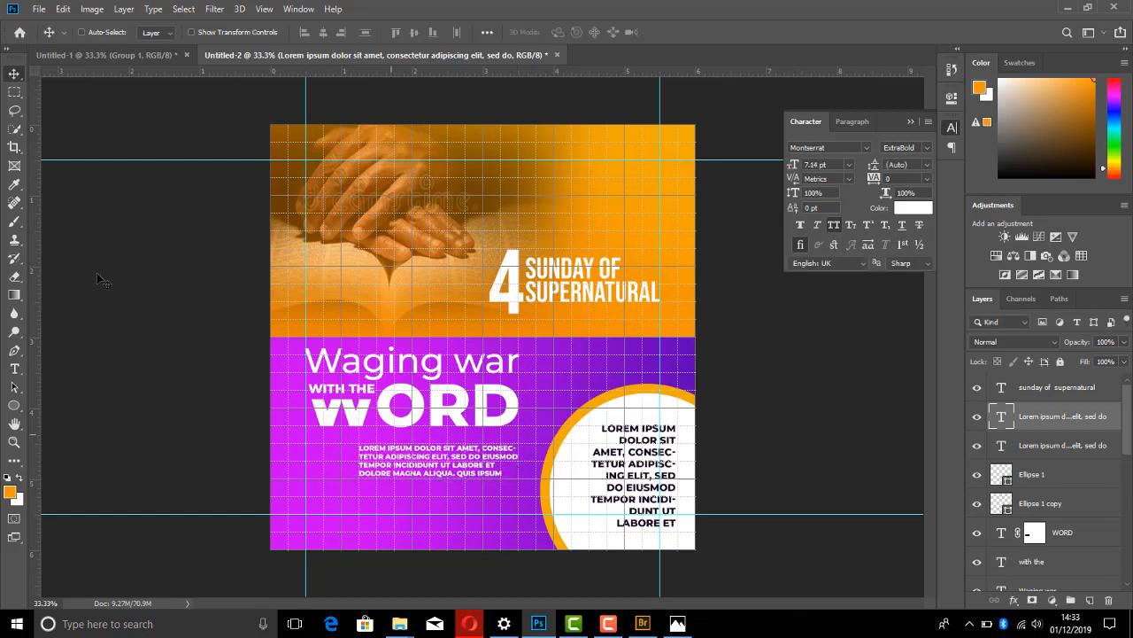
- Draw a circle about 186 px across in the gap beside the small white paragraph and fill it white
left_click(15, 404)
left_click_drag(324, 453, 356, 479)
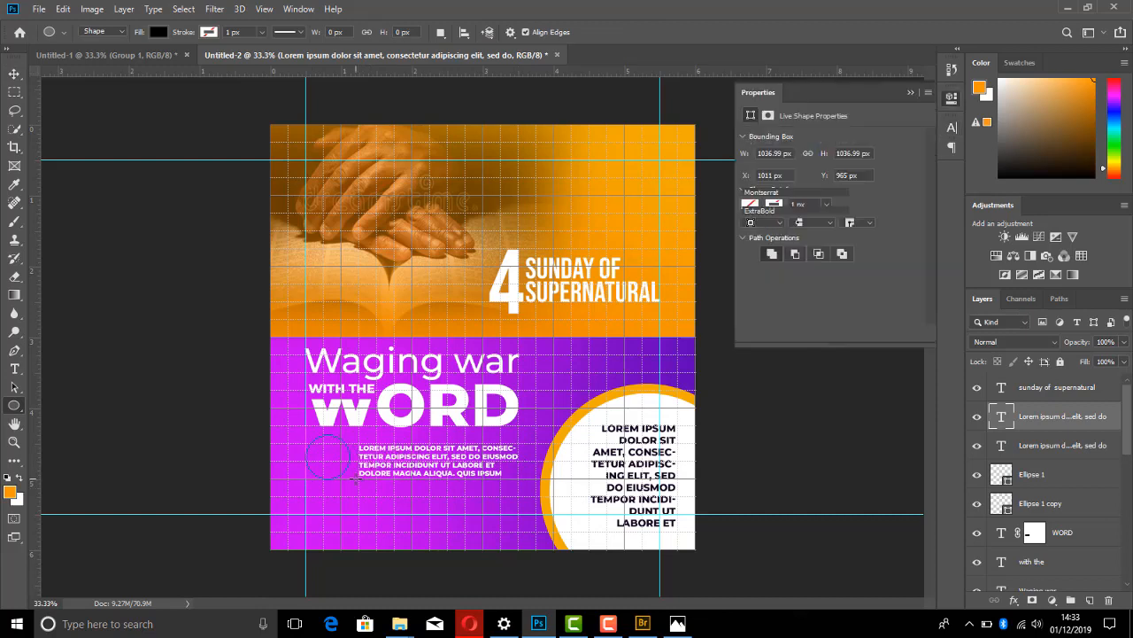
left_click(751, 204)
left_click(751, 278)
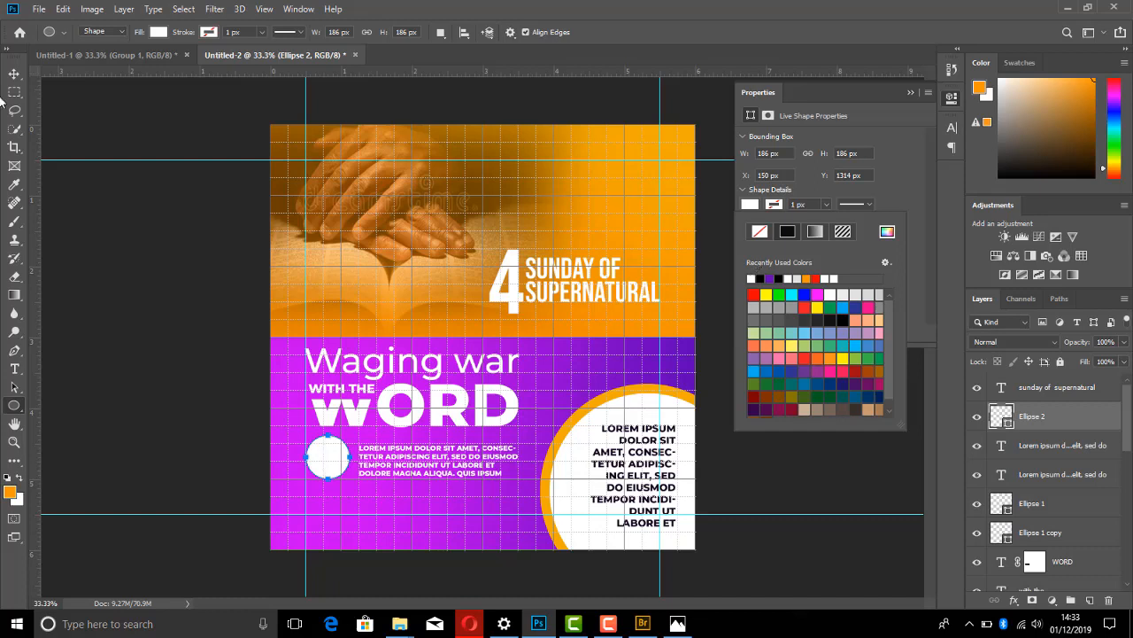
- Nudge the small white circle to about X 161 px, Y 1311 px so it lines up with the paragraph beside it
left_click(14, 73)
left_click_drag(325, 463, 327, 463)
key("Right")
key("Down")
key("Down")
key("Down")
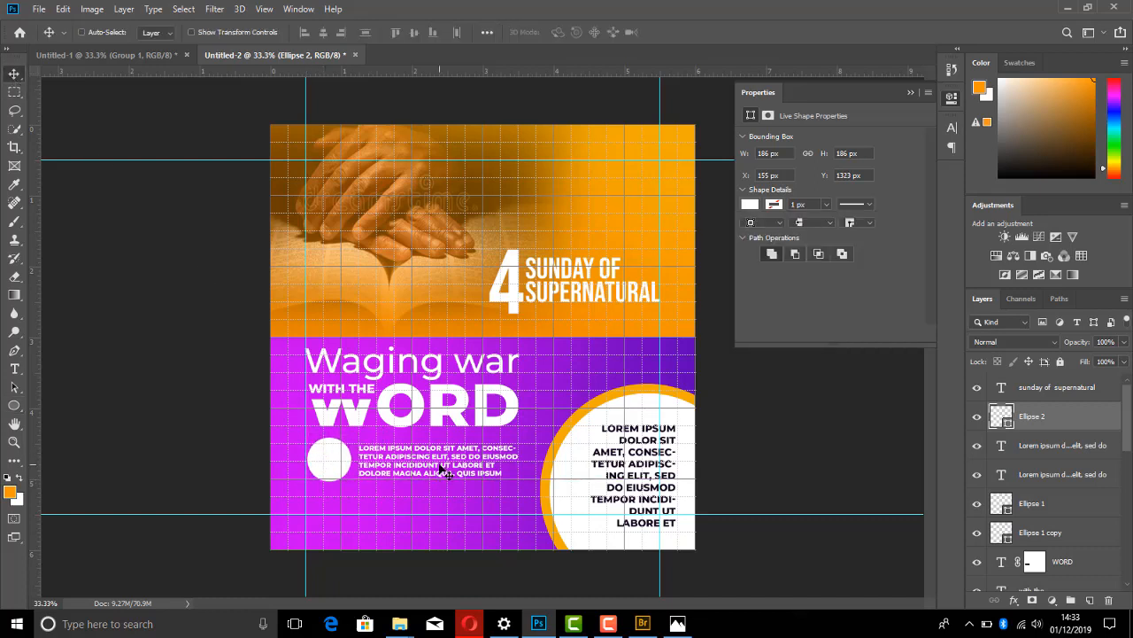
key("Right")
key("Up")
key("Up")
key("Up")
key("Up")
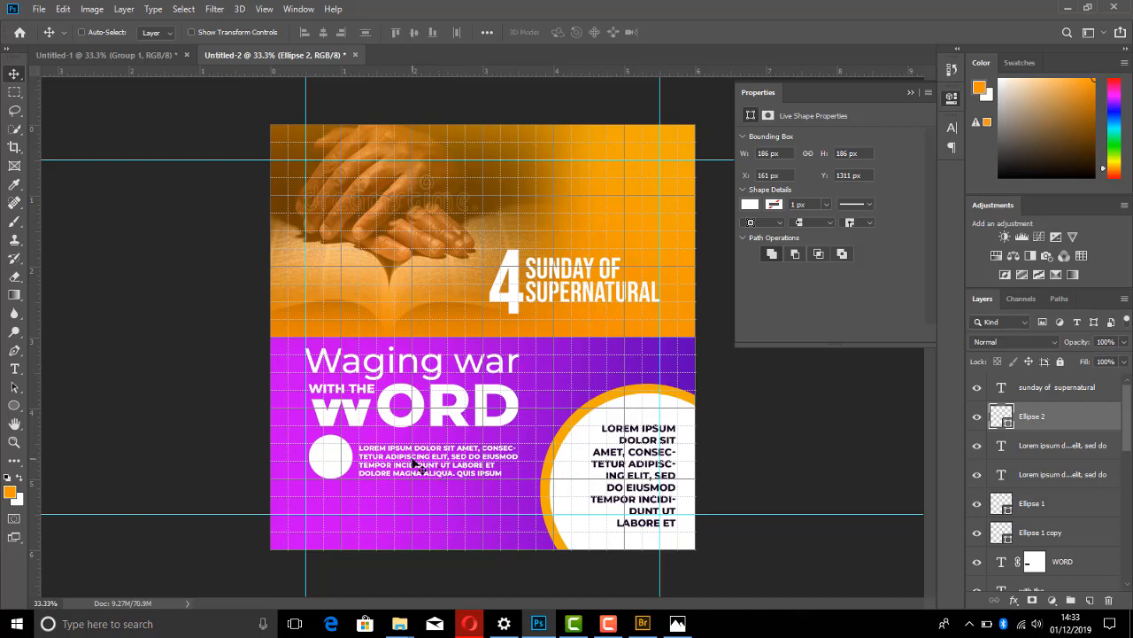
- Place a copy of the small white paragraph directly below the original, near the flyer's lower edge
right_click(402, 472)
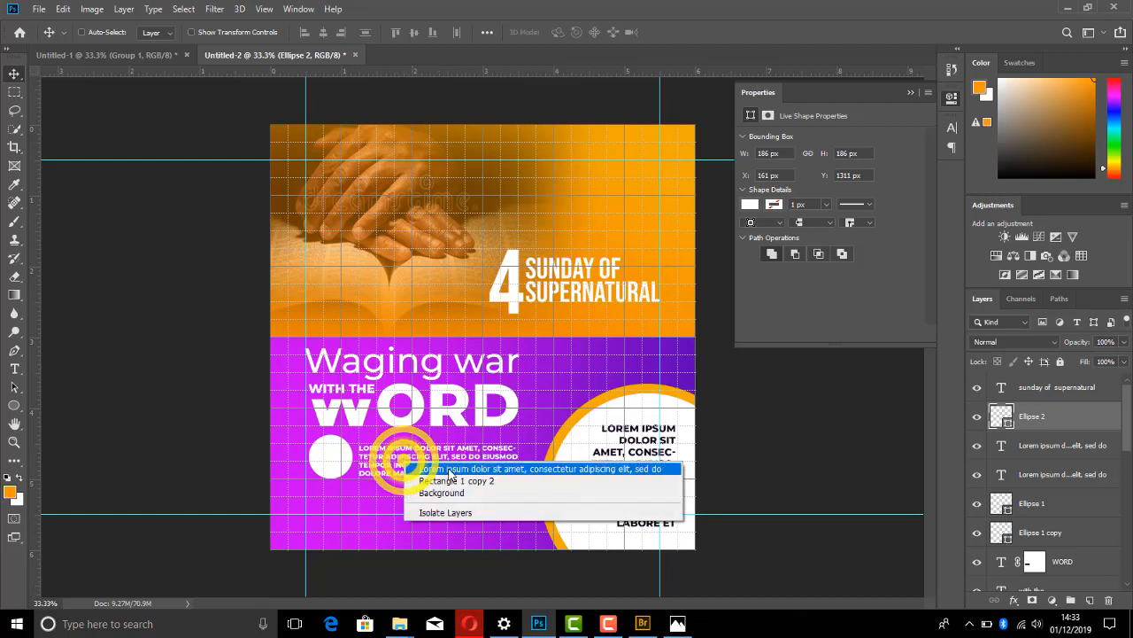
left_click(432, 464)
left_click_drag(417, 478, 475, 528)
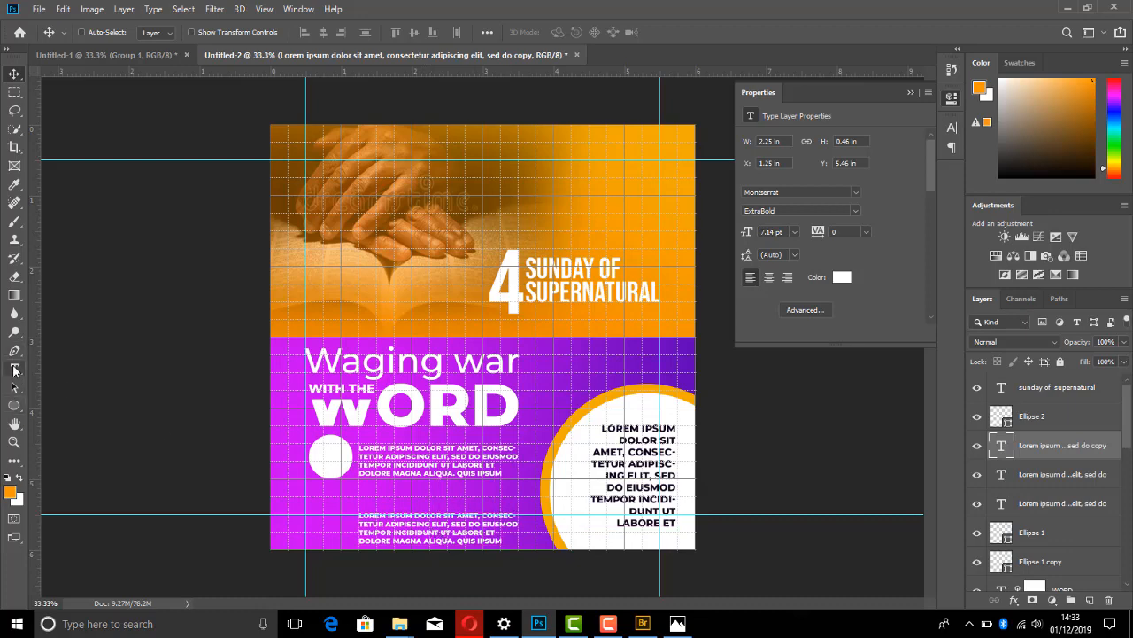
- Cut the lower paragraph copy to its first line, "Lorem ipsum dolor sit amet, consec-", and move it to the left margin guide
scroll(474, 477, "up", 2)
scroll(474, 477, "down", 2)
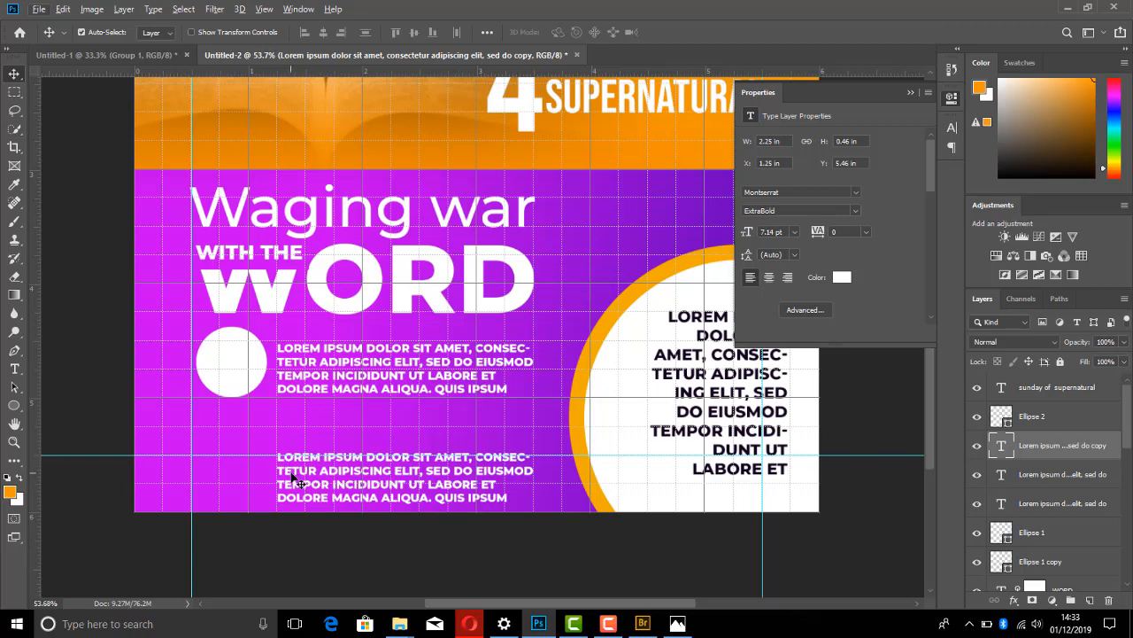
left_click(14, 368)
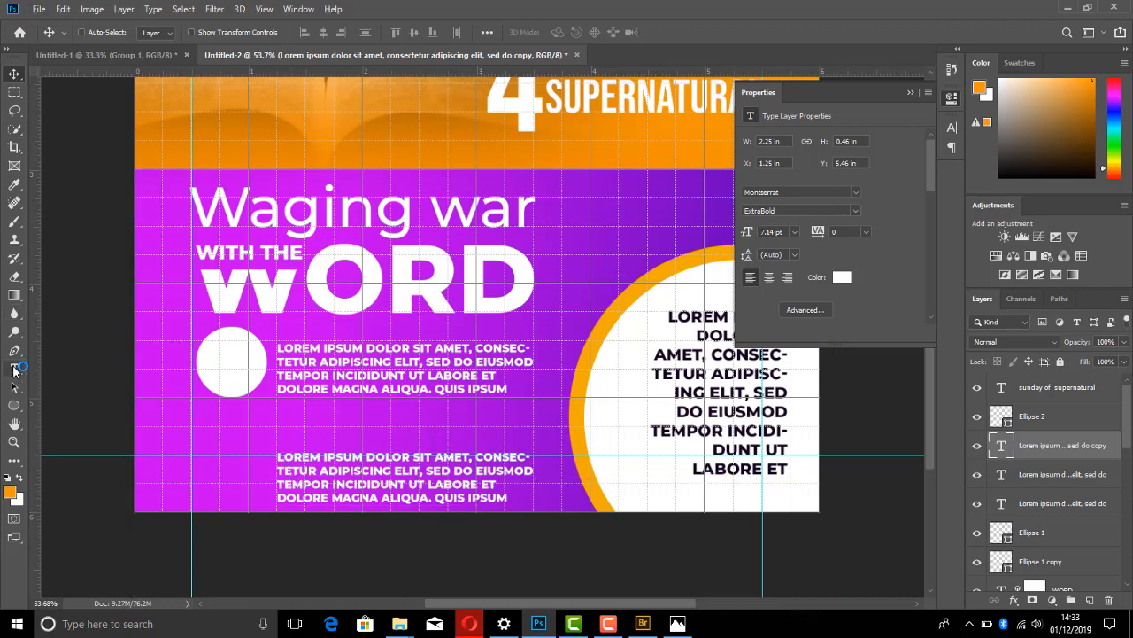
left_click(403, 495)
left_click_drag(406, 511, 311, 475)
left_click(14, 74)
key("ctrl+z")
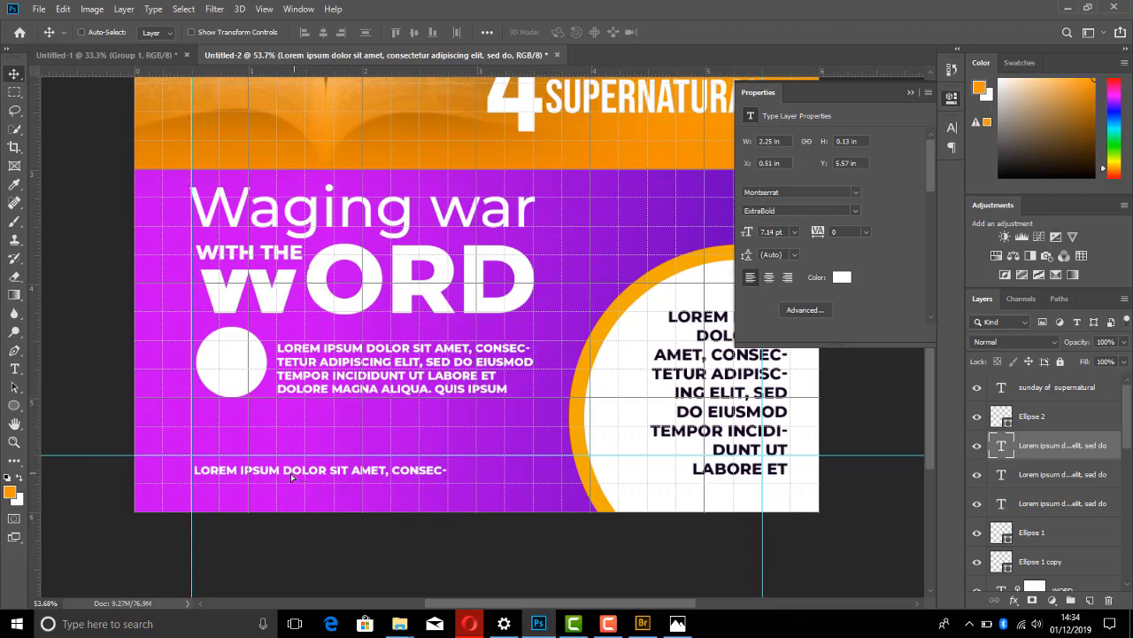
left_click_drag(292, 477, 290, 477)
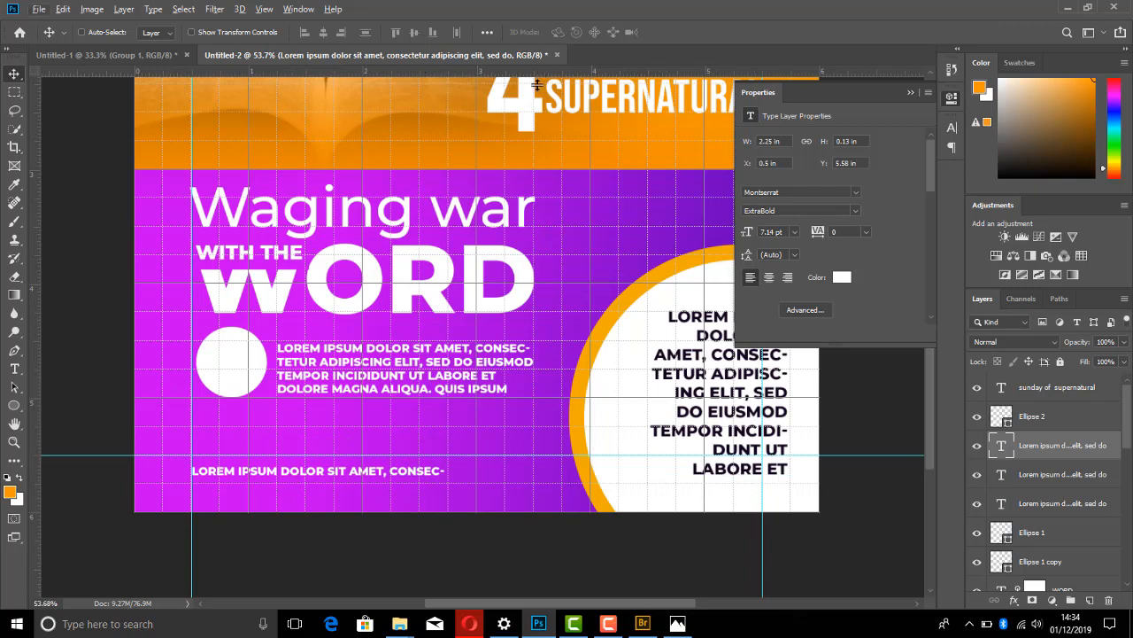
- Add a horizontal guide just below the bottom margin guide, along the single line of text
left_click_drag(537, 84, 605, 476)
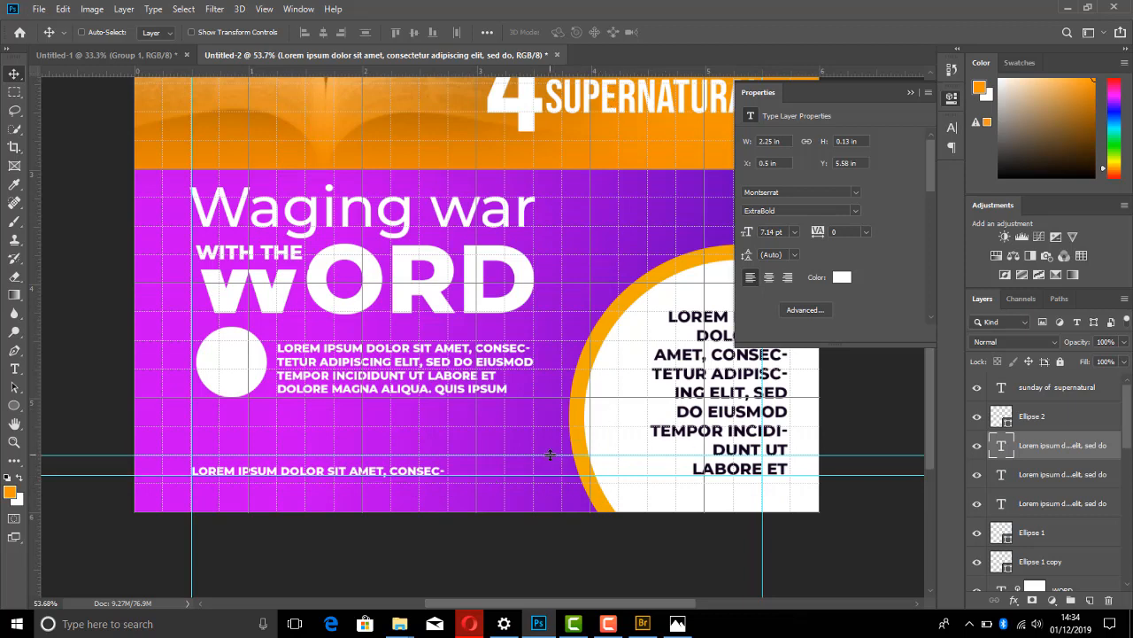
left_click_drag(550, 455, 518, 456)
scroll(432, 399, "down", 2)
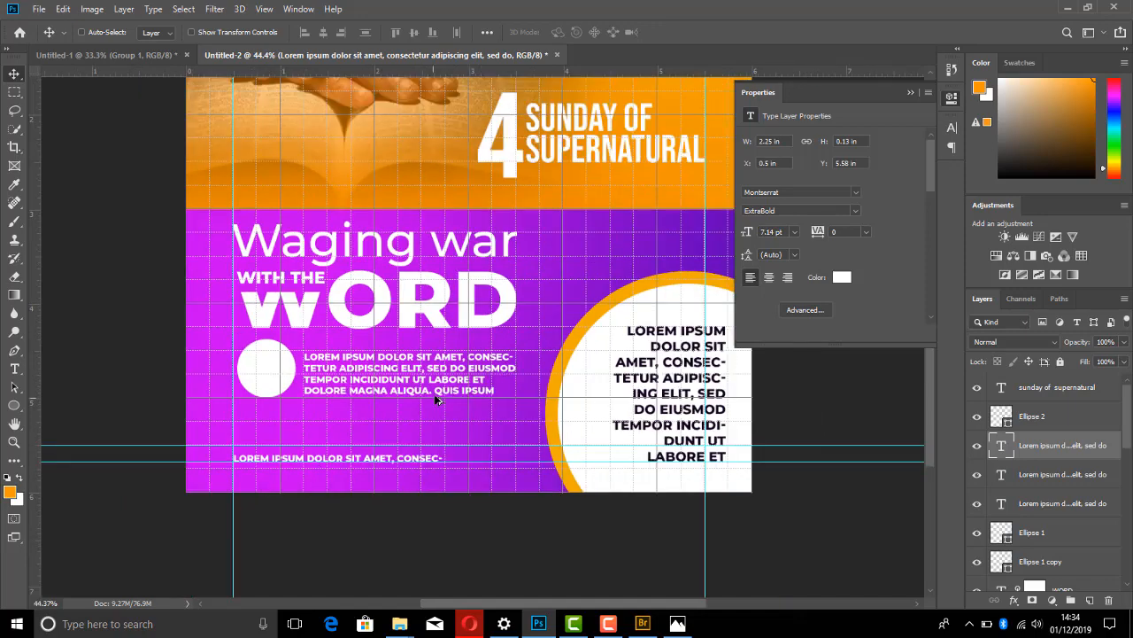
scroll(534, 399, "down", 1)
scroll(549, 401, "up", 1)
scroll(569, 347, "down", 2)
scroll(574, 350, "down", 1)
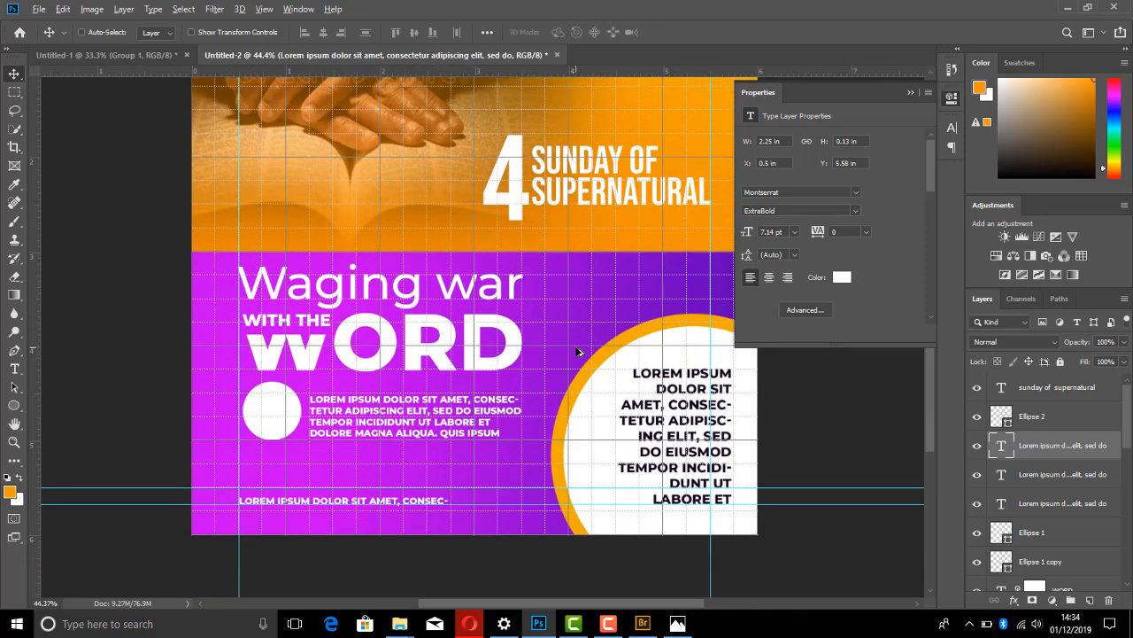
scroll(578, 351, "up", 1)
scroll(577, 350, "down", 2)
scroll(584, 363, "up", 1)
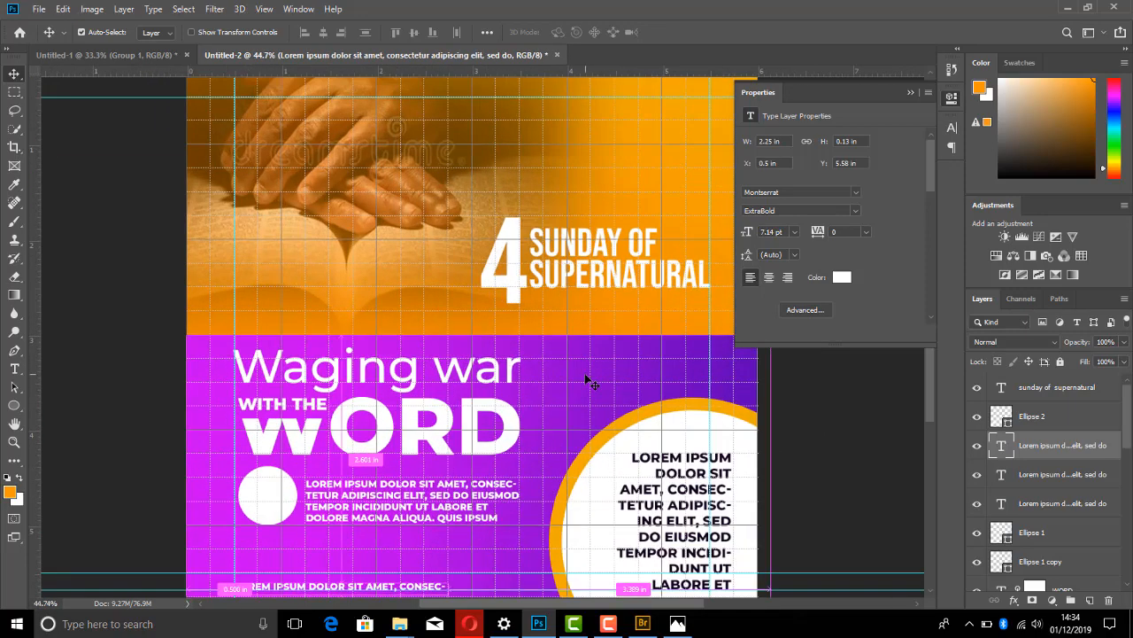
left_click(588, 379, "ctrl")
scroll(607, 377, "down", 3)
right_click(436, 336)
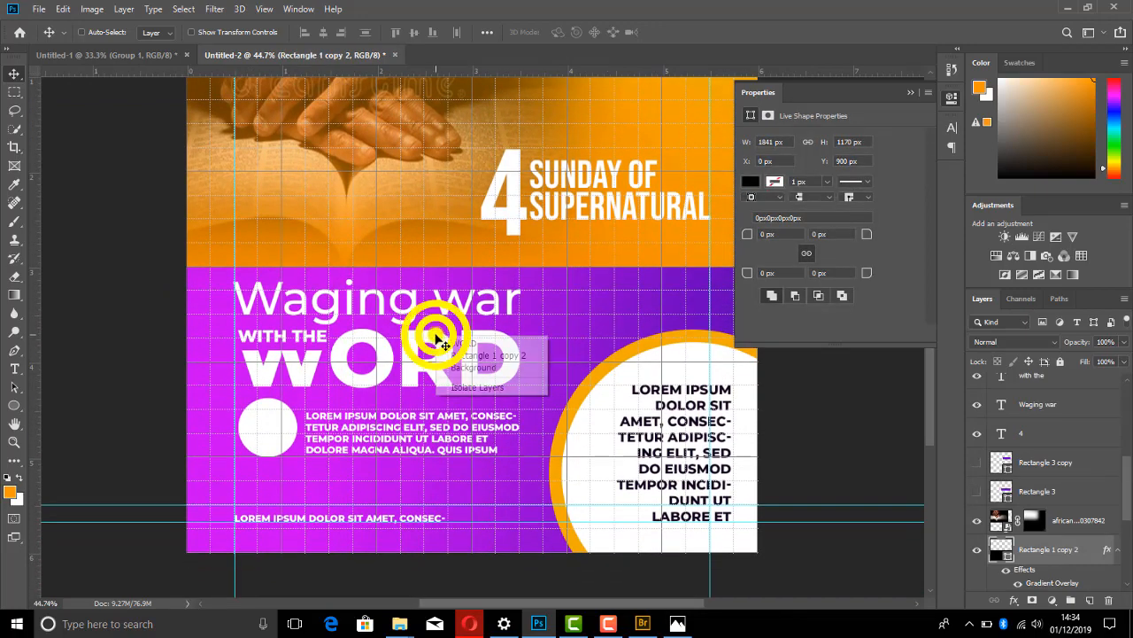
left_click(436, 336)
scroll(548, 264, "up", 1)
scroll(553, 270, "up", 1)
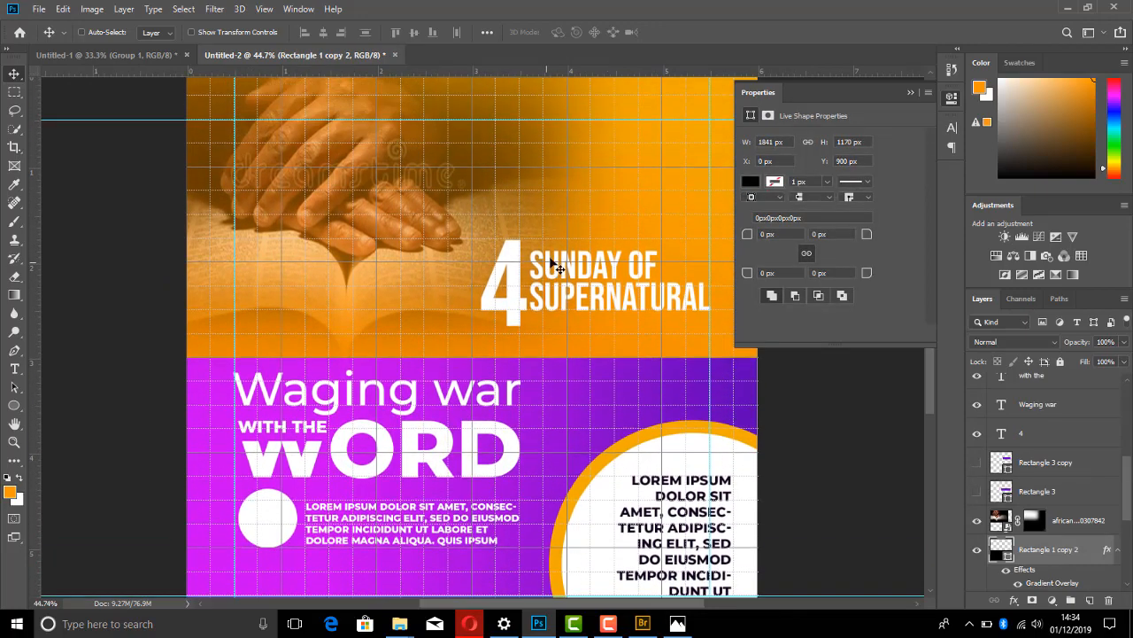
scroll(506, 278, "down", 2)
scroll(569, 291, "down", 1)
scroll(559, 351, "up", 1)
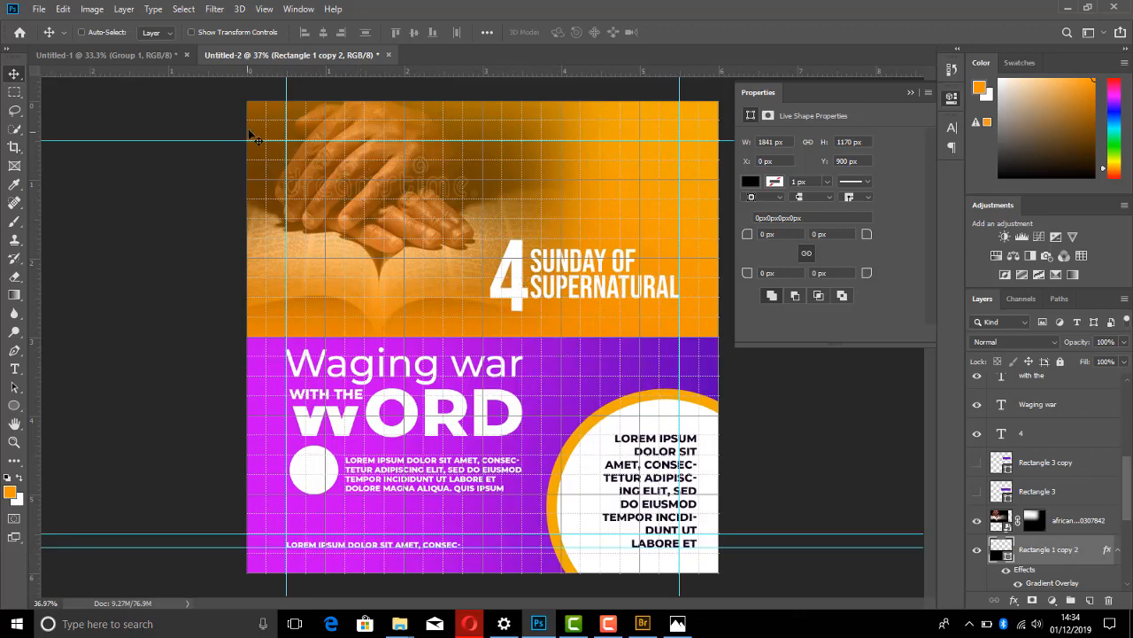
- Remove all guides from the flyer, hide the grid and collapse the shape properties
left_click_drag(286, 149, 32, 144)
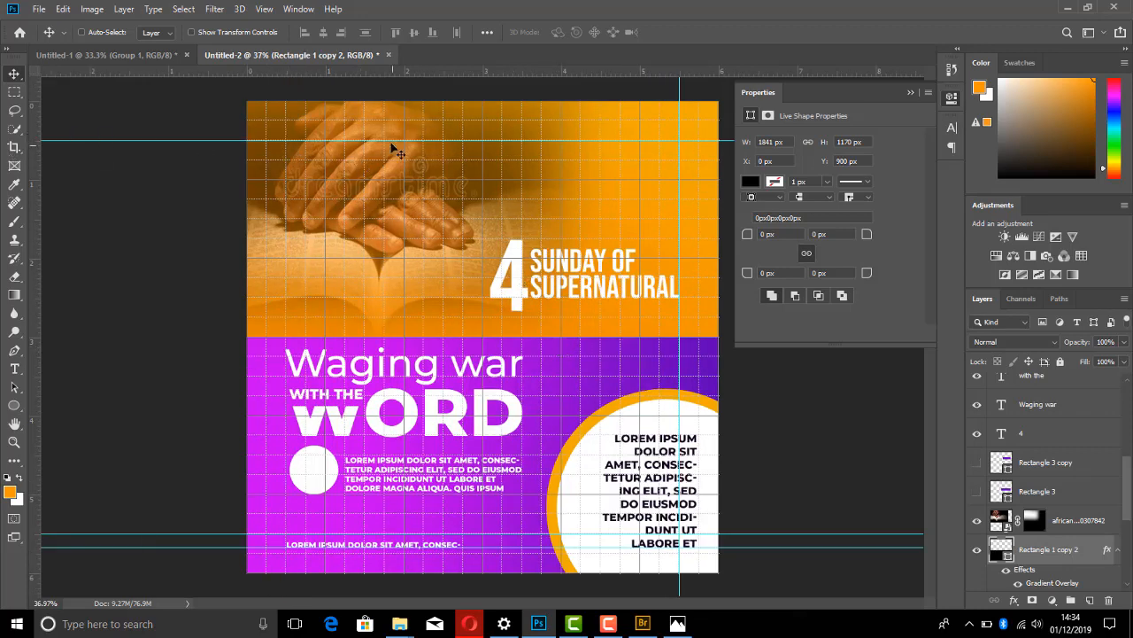
left_click_drag(392, 140, 656, 69)
left_click_drag(679, 110, 20, 202)
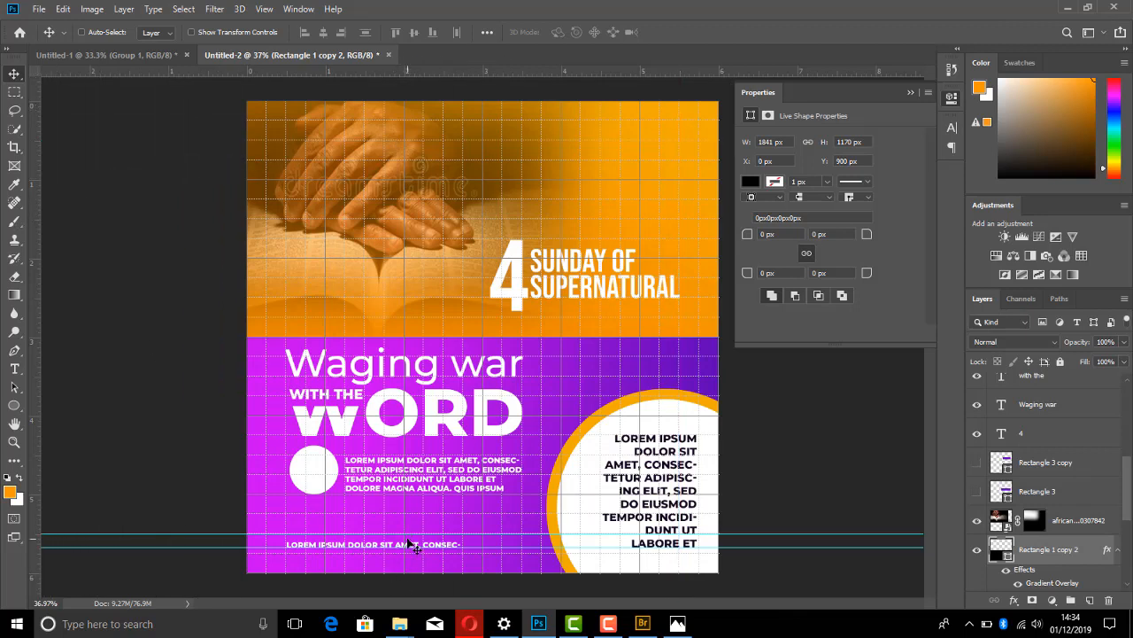
left_click_drag(408, 535, 482, 40)
left_click_drag(467, 549, 519, 71)
key("ctrl+apostrophe")
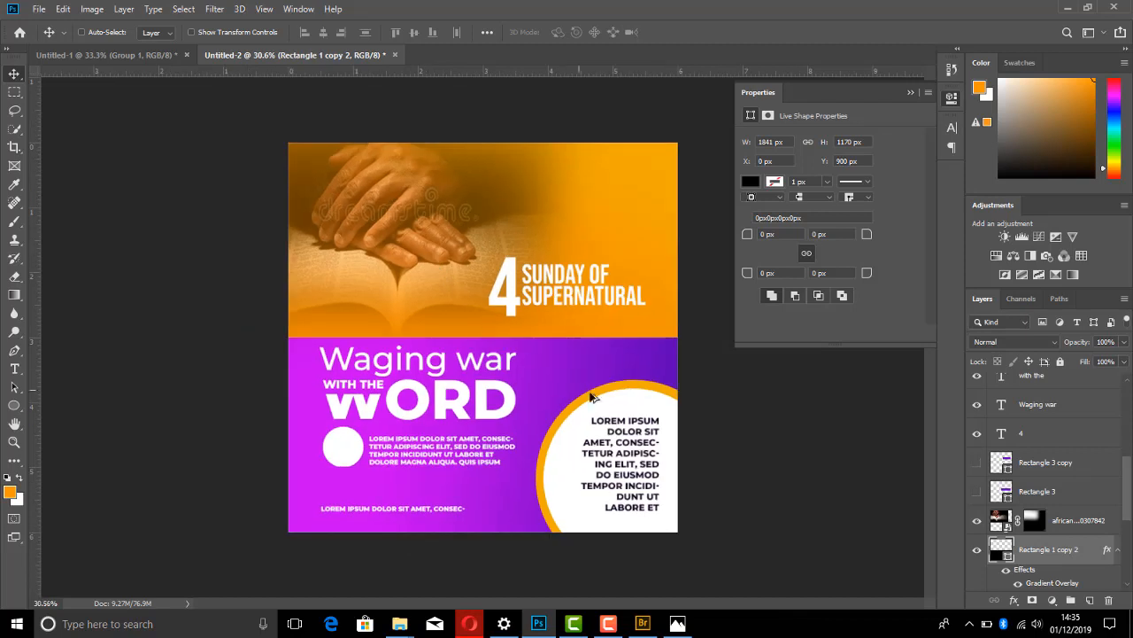
scroll(682, 427, "down", 1)
left_click(912, 93)
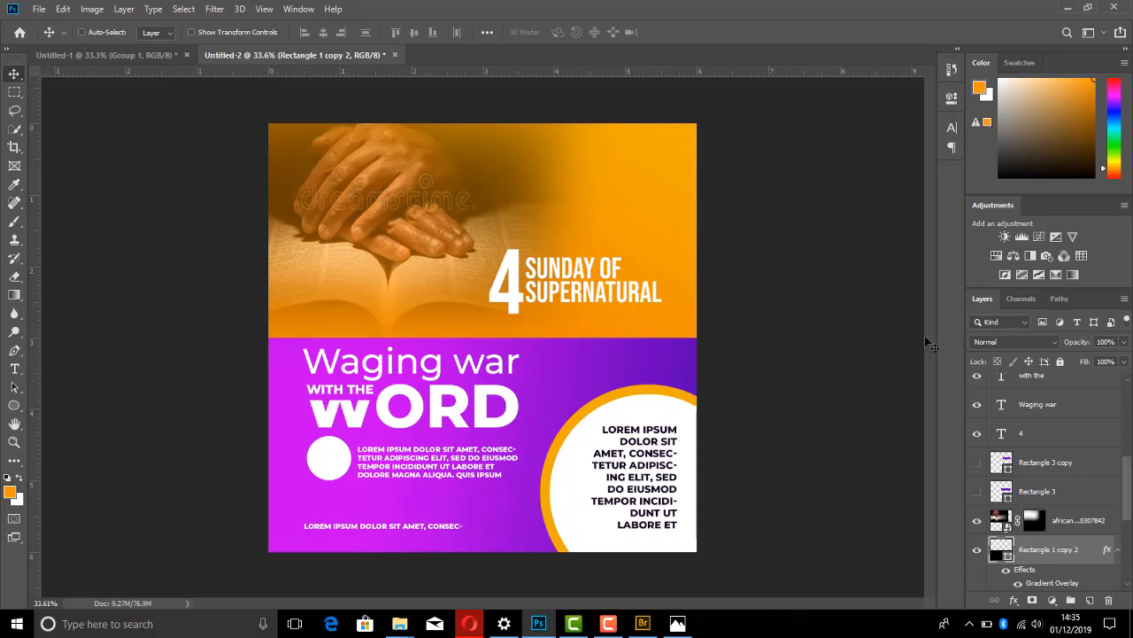
- Compare the flyer with the "Make your design stand out" checklist in the Untitled-1 document
left_click(153, 57)
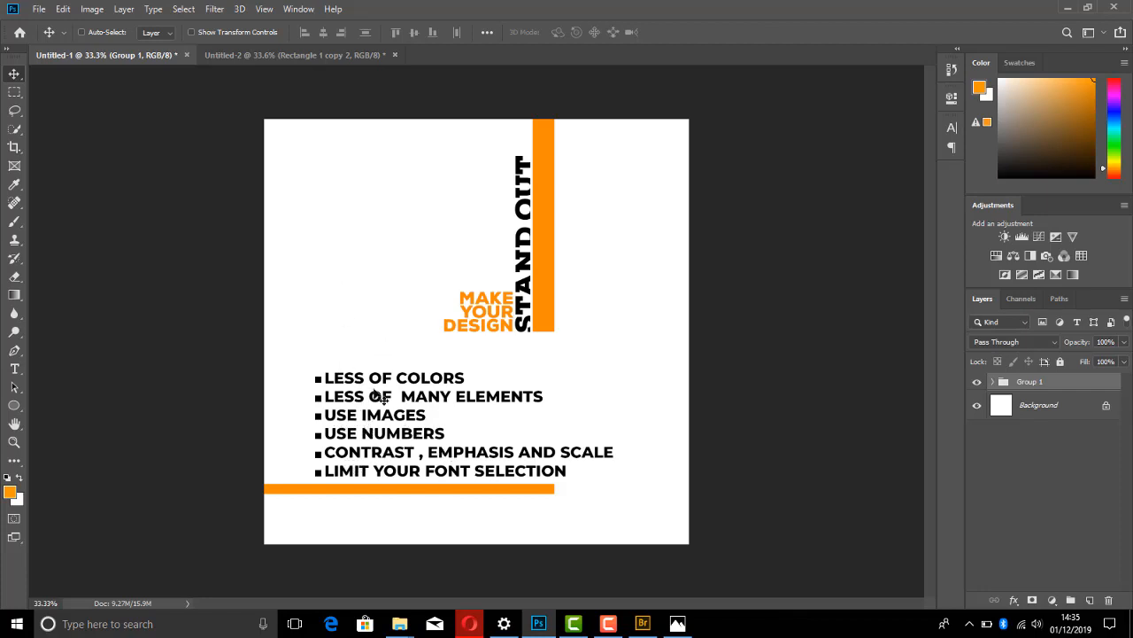
left_click(295, 55)
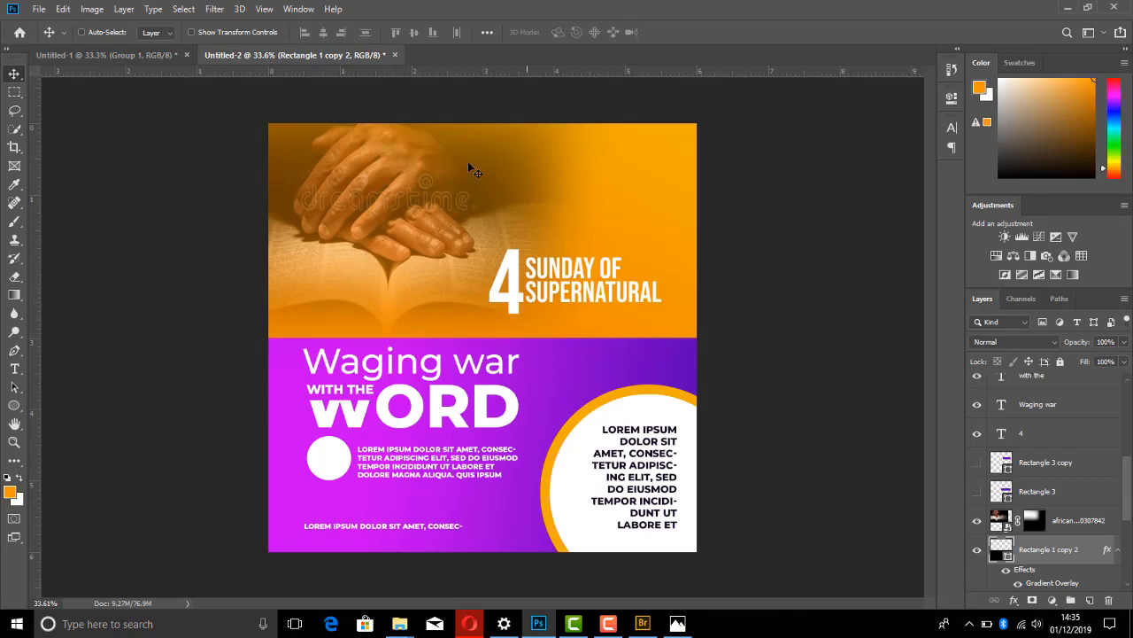
left_click(139, 54)
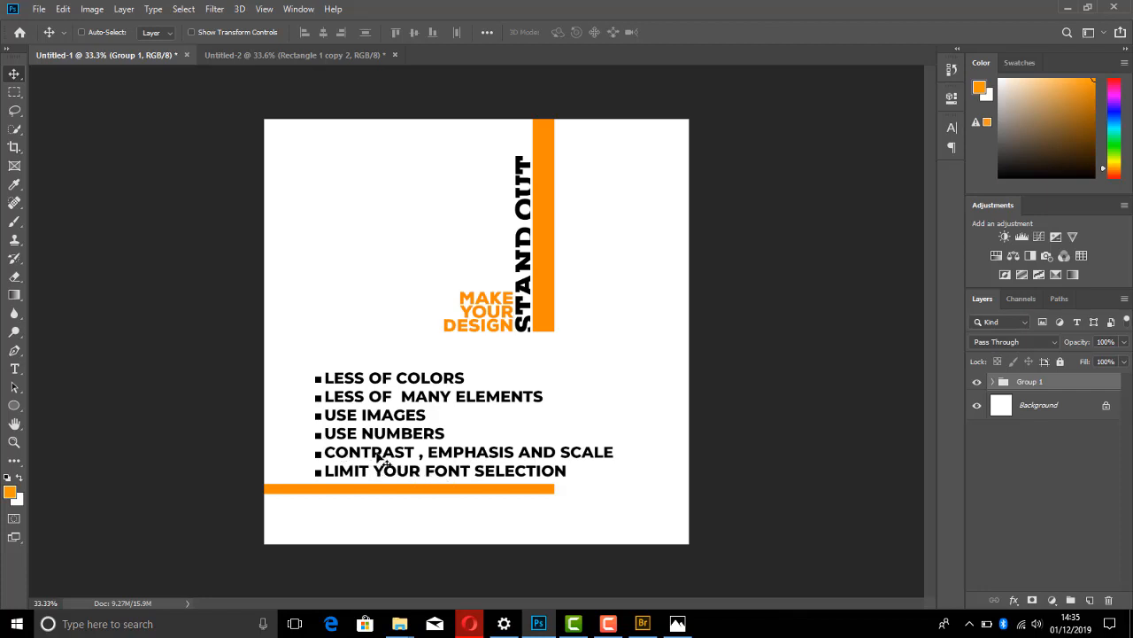
left_click(253, 56)
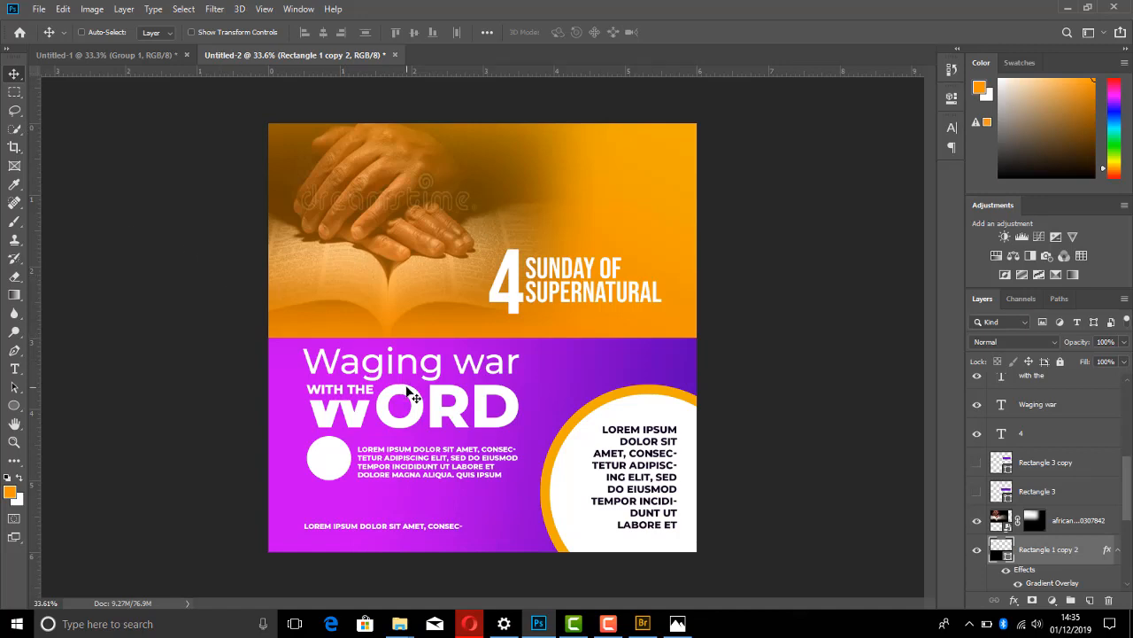
scroll(446, 414, "up", 2)
scroll(474, 381, "down", 2)
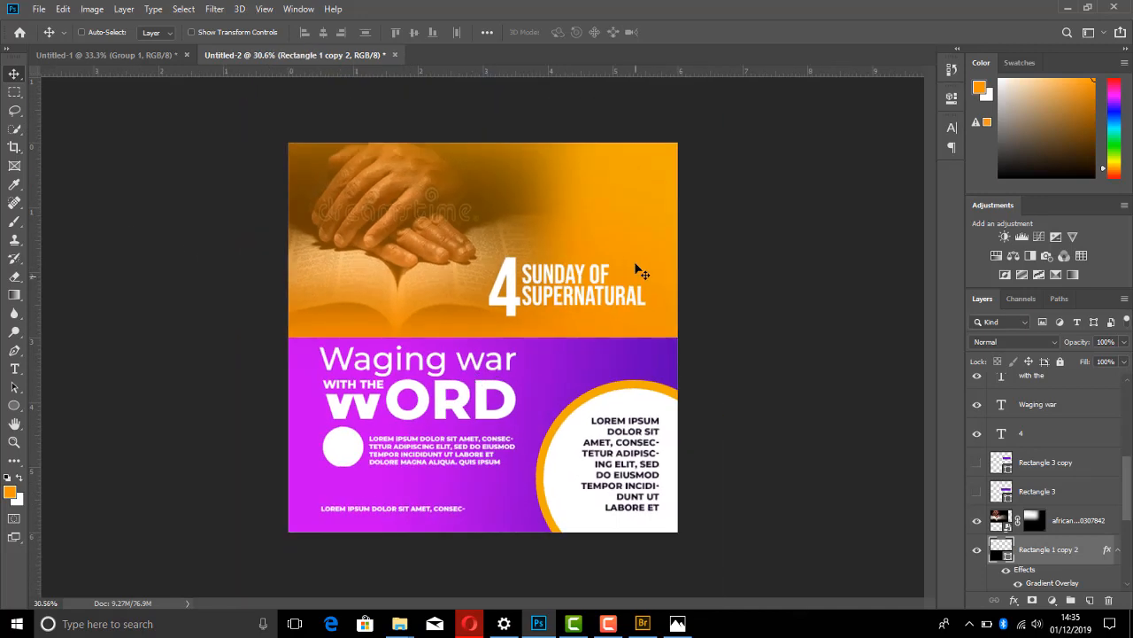
- Set the text colour of the "Sunday of Supernatural" heading to red, ff0000
right_click(575, 274)
left_click(634, 278)
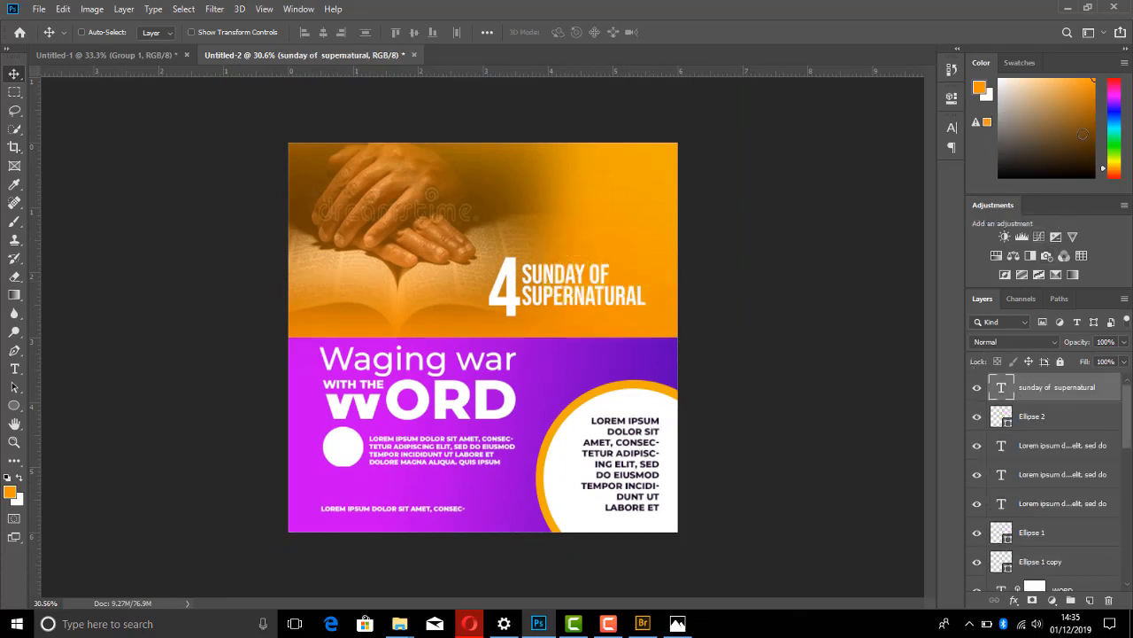
left_click_drag(1114, 156, 1114, 149)
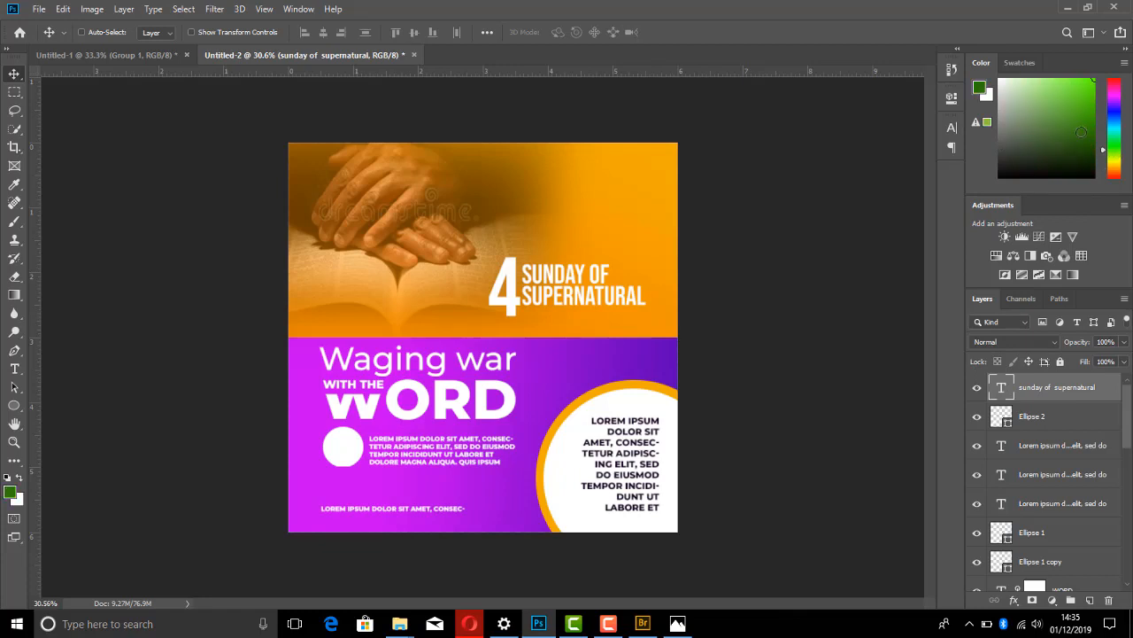
left_click(1082, 132)
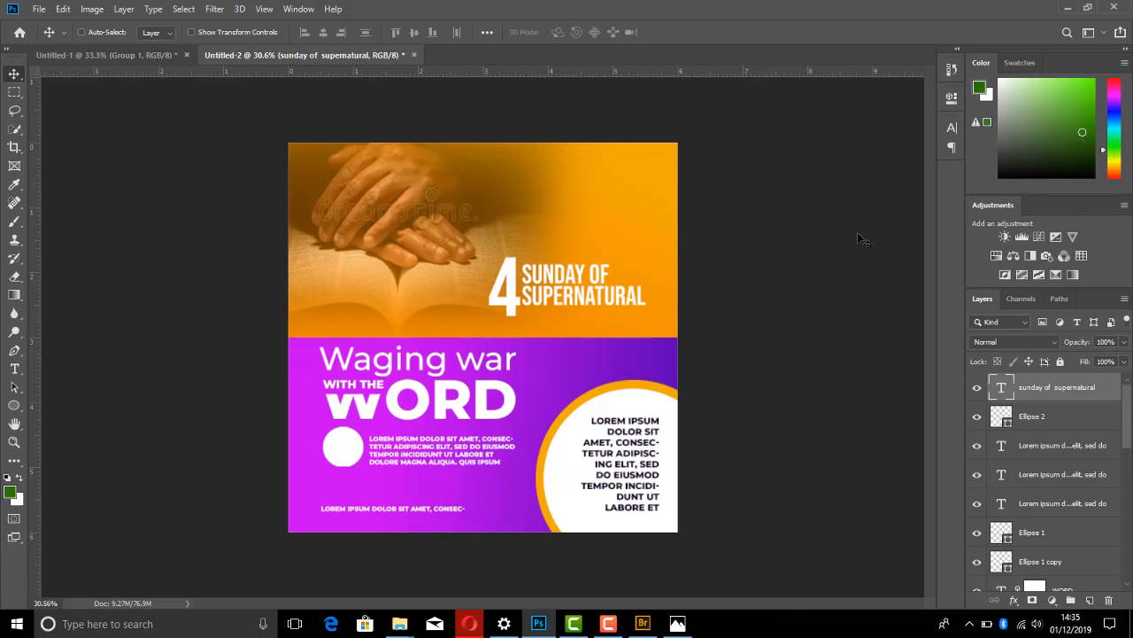
left_click(952, 127)
left_click(913, 207)
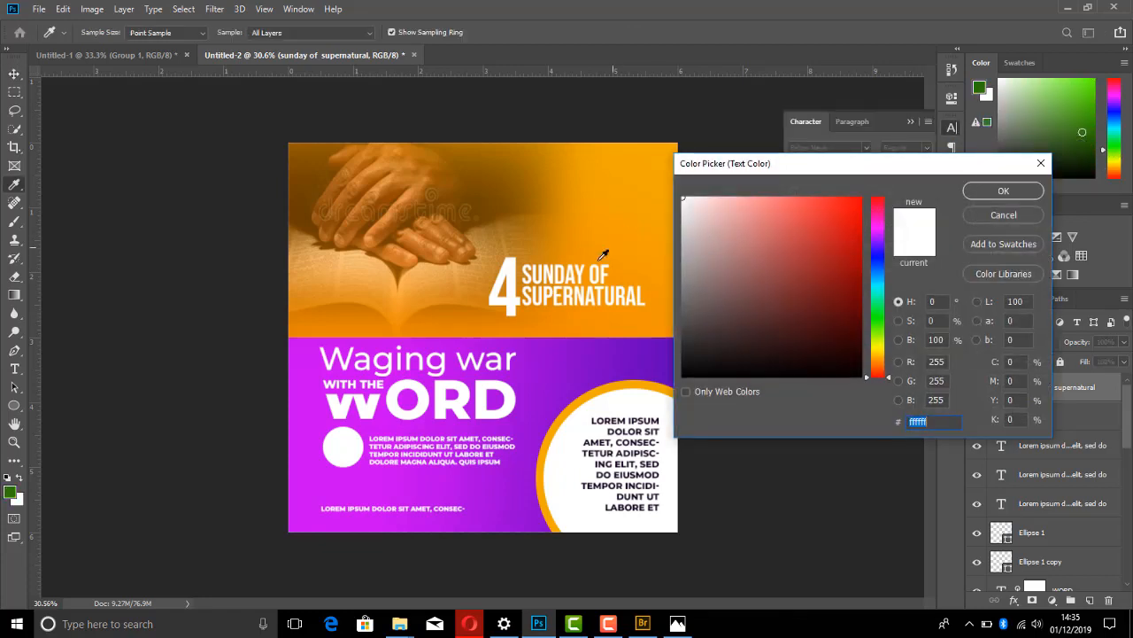
type("ff0000")
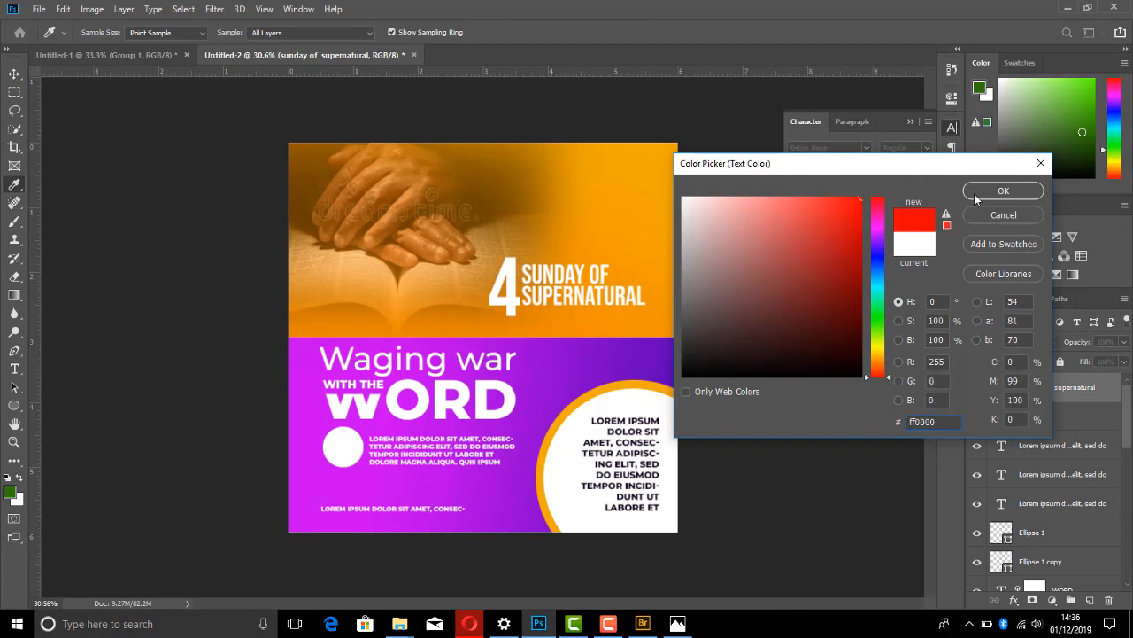
left_click(1003, 191)
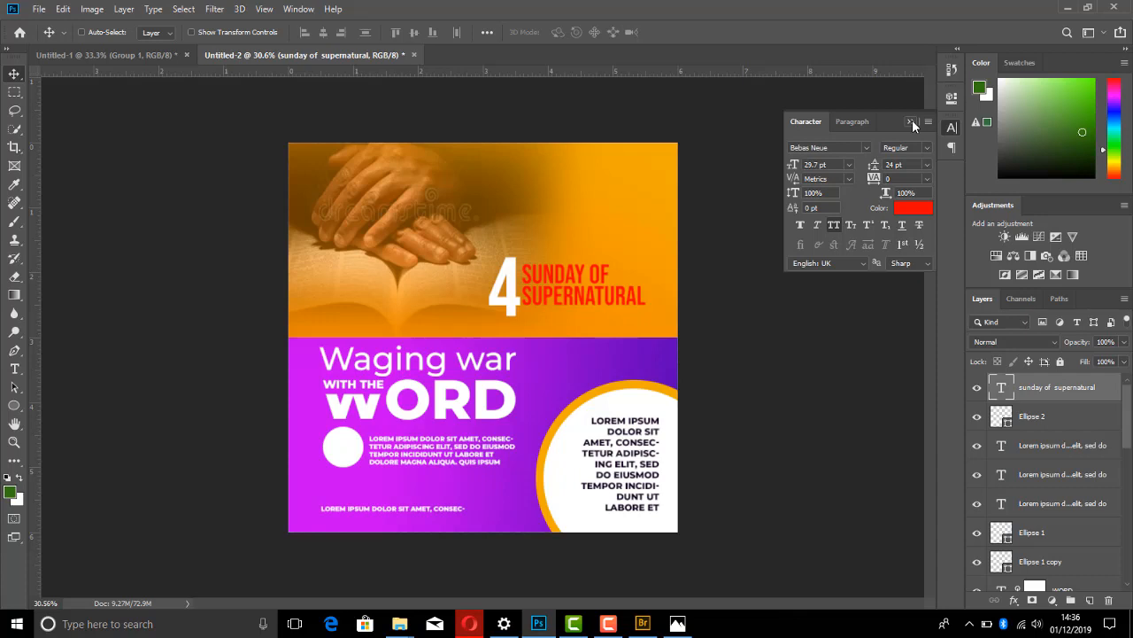
- Restore the "Sunday of Supernatural" heading's text colour to white, ffffff
left_click(913, 209)
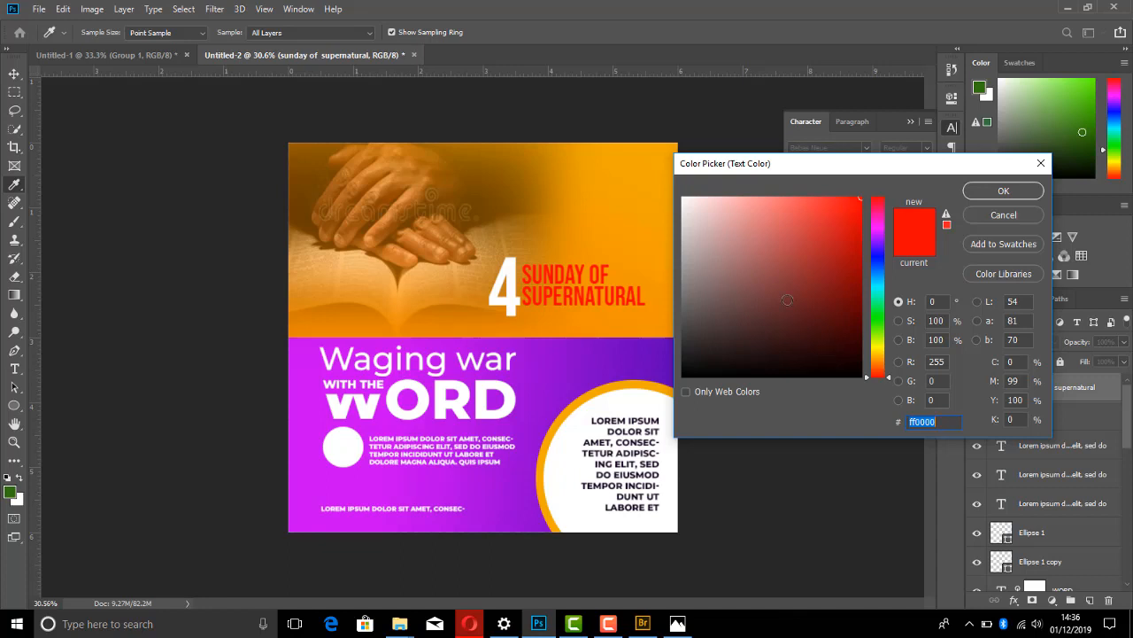
type("ffffff")
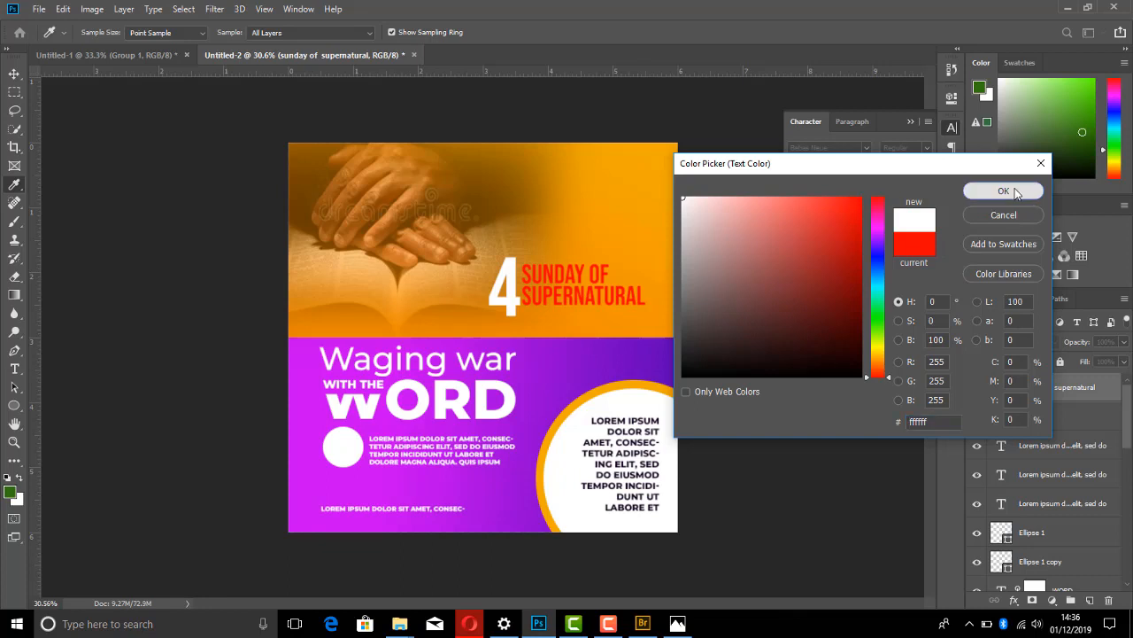
left_click(970, 191)
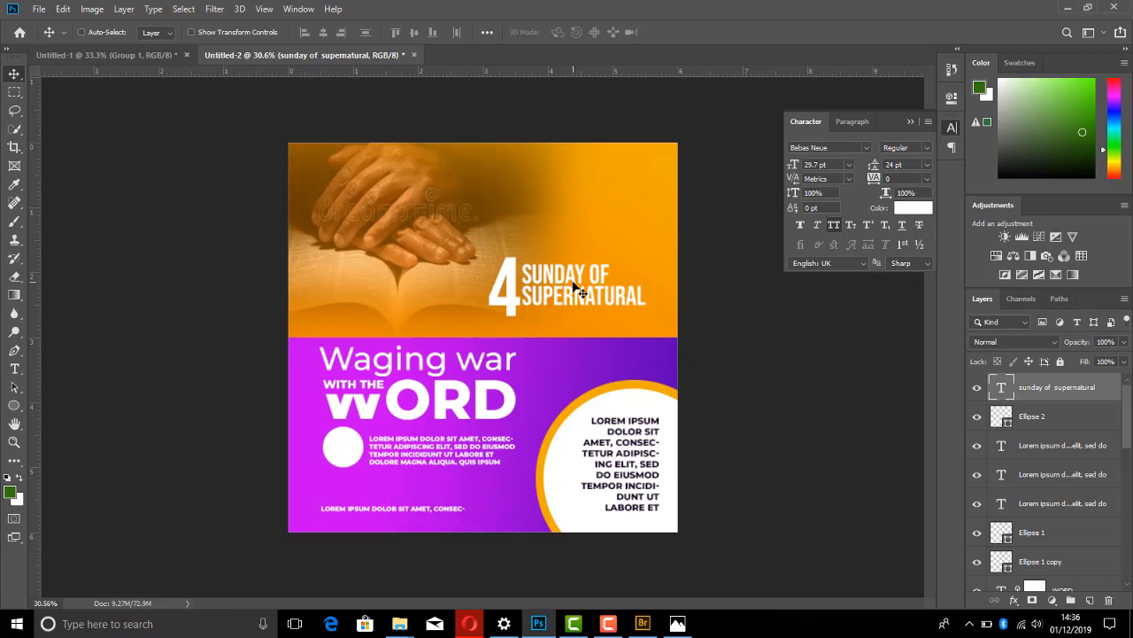
- Try a dark red text colour on the large heading "WORD"
right_click(458, 395)
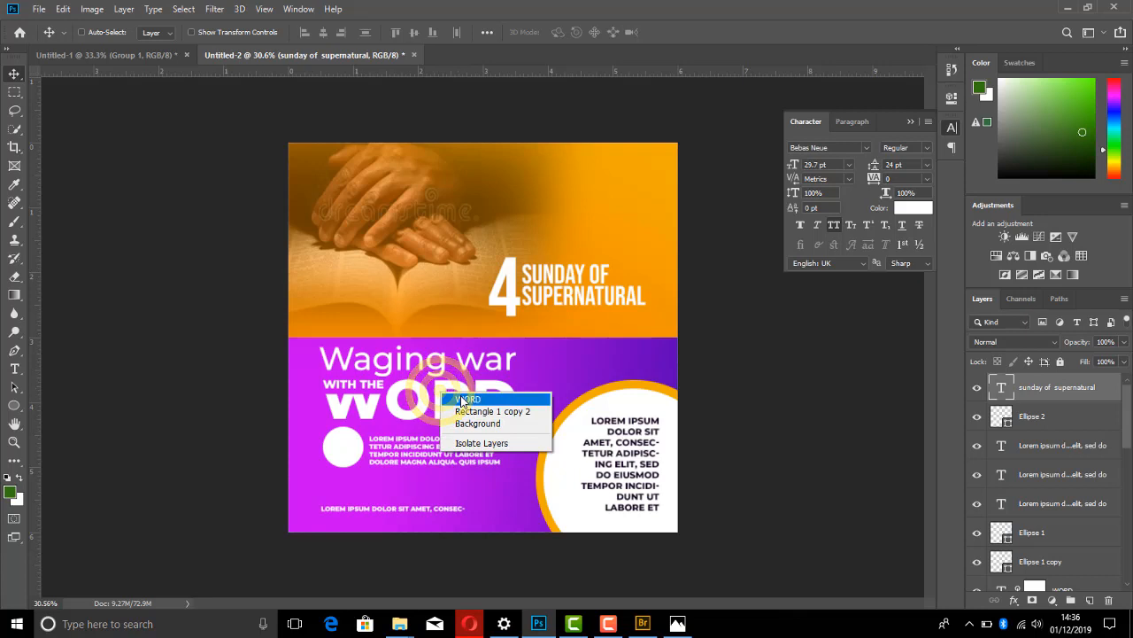
left_click(467, 398)
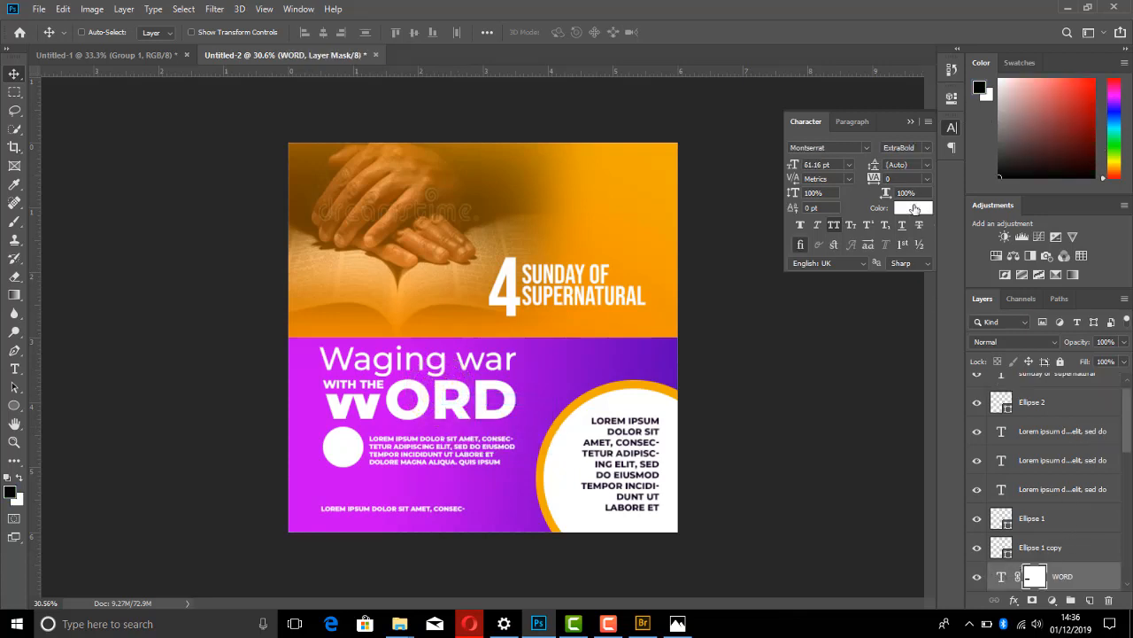
left_click(915, 208)
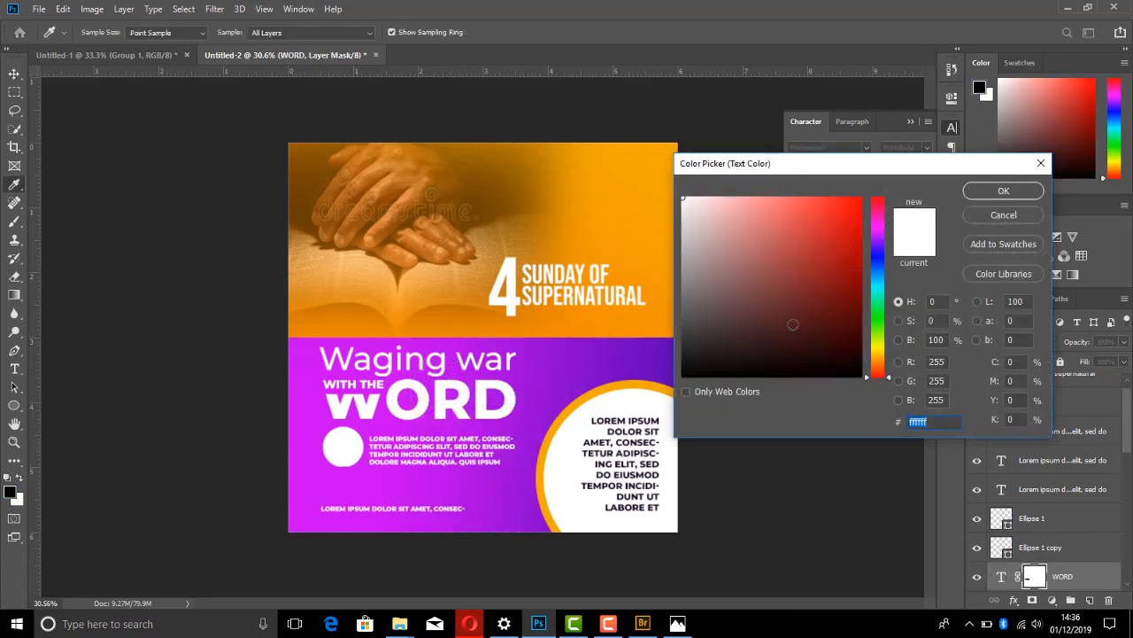
left_click_drag(836, 303, 861, 255)
mouse_move(877, 252)
left_mouse_down()
mouse_move(877, 233)
mouse_move(876, 249)
left_mouse_up()
left_click(565, 372)
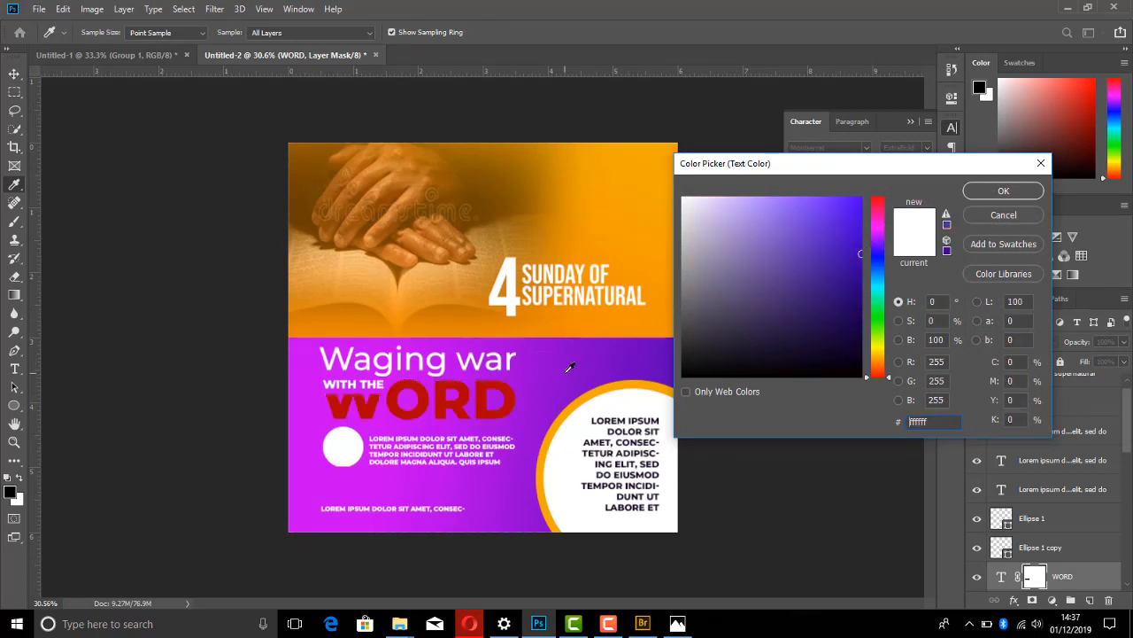
left_click(1003, 191)
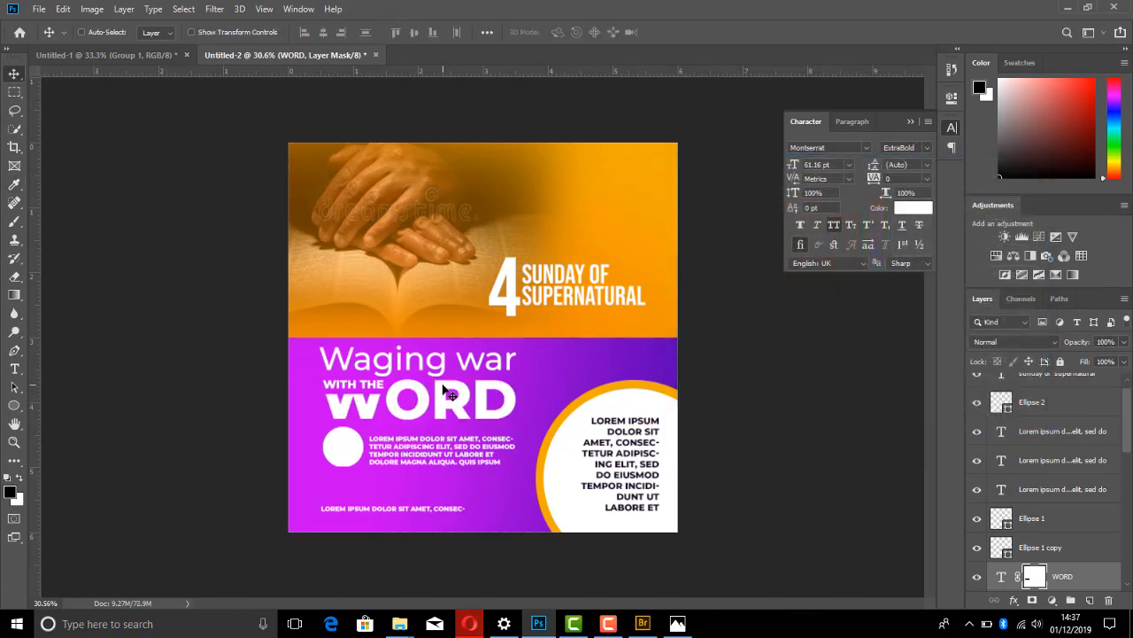
- Recolour the heading "WORD" with purple 6400b9 sampled from the lower background, and undo the change
left_click(914, 211)
left_click(981, 212)
left_click(912, 209)
left_click(658, 356)
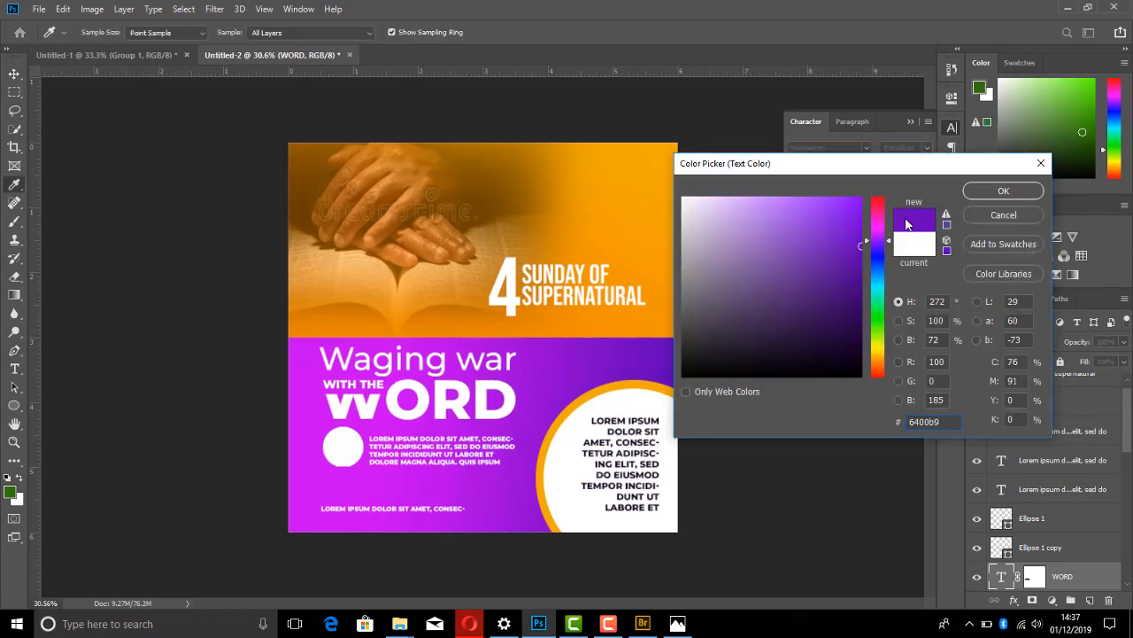
left_click(1006, 190)
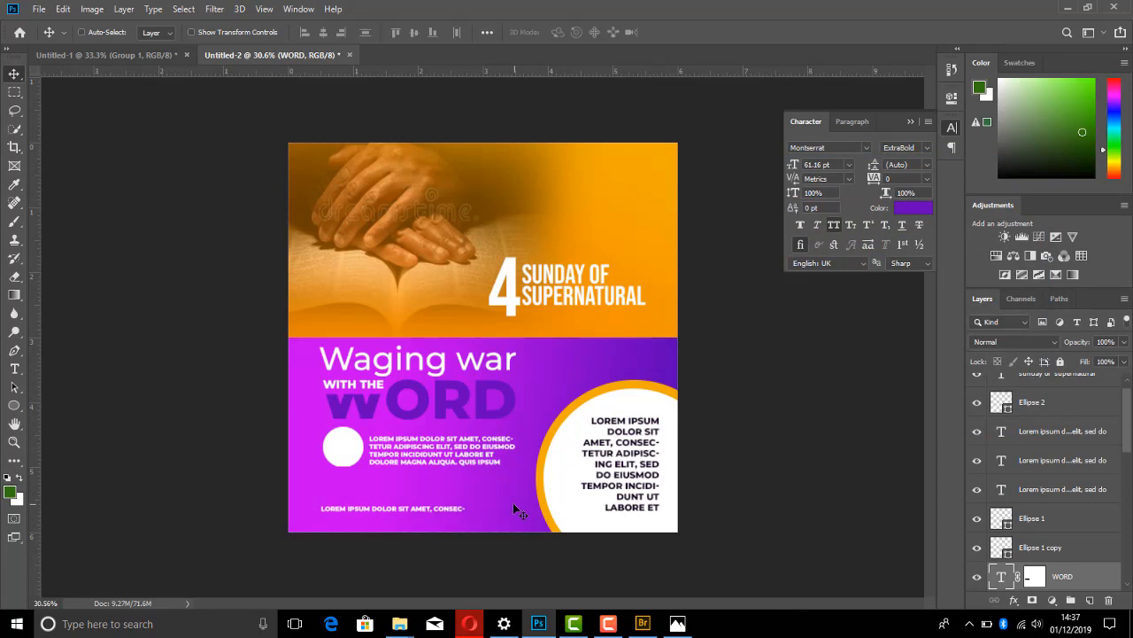
left_click(910, 124)
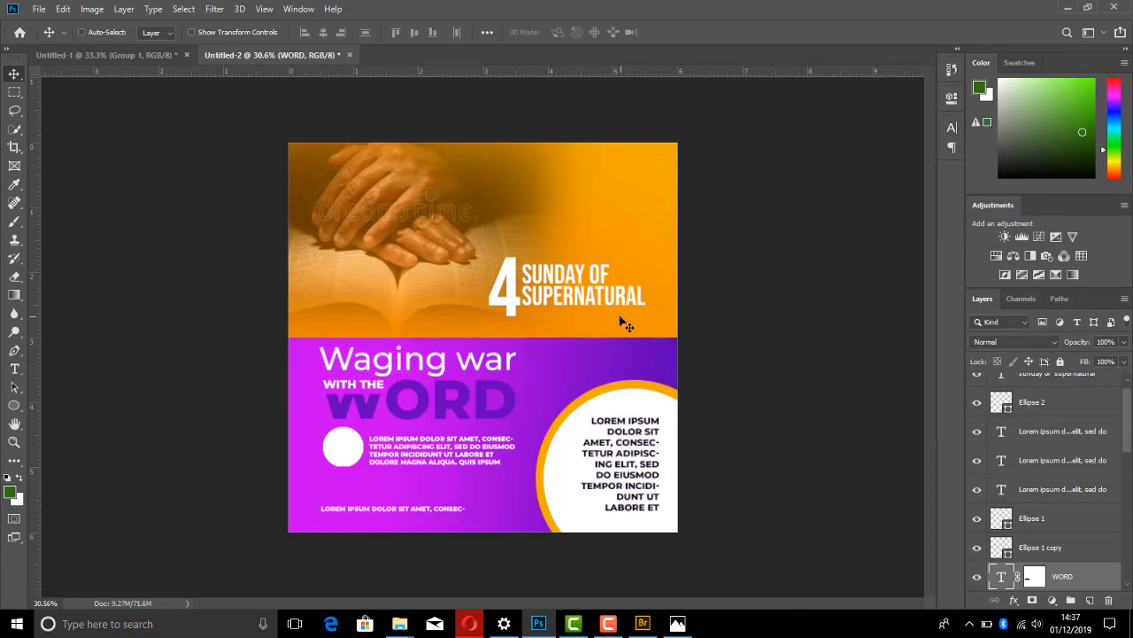
key("ctrl+z")
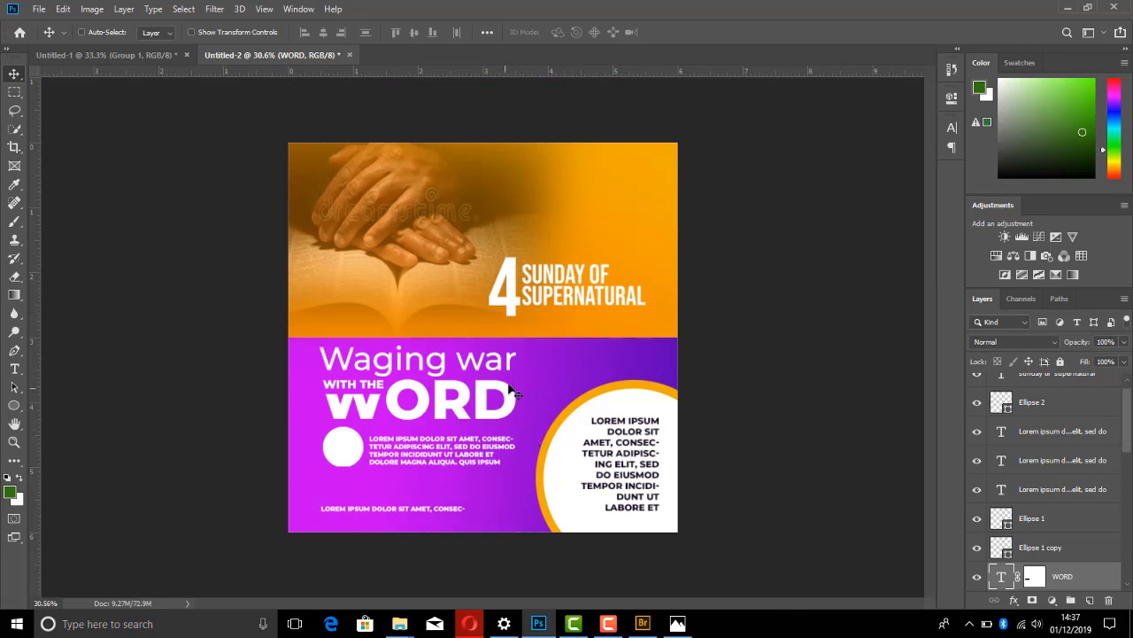
- Consult the checklist in Untitled-1 and change the font of the "Waging war" heading to Hunters
left_click(129, 57)
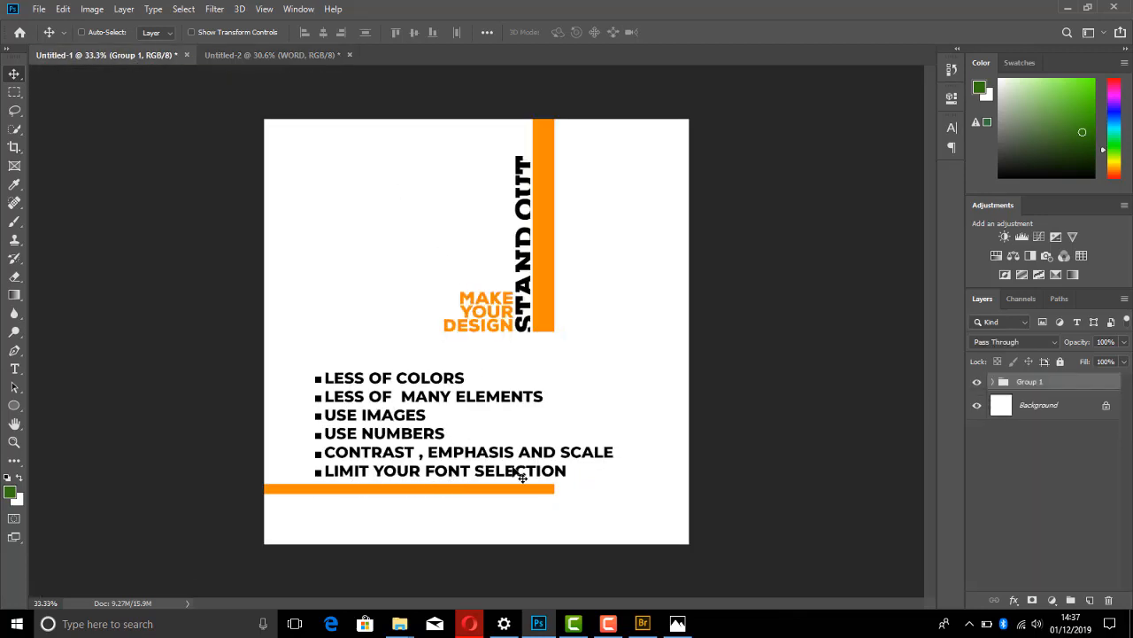
left_click(244, 53)
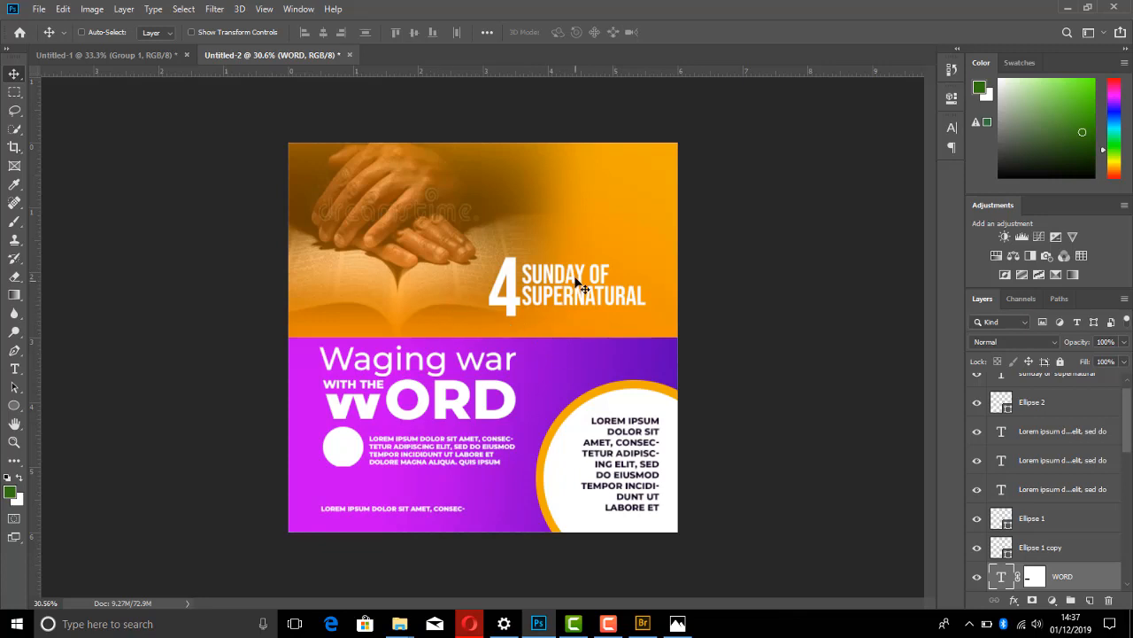
right_click(392, 372)
left_click(421, 379)
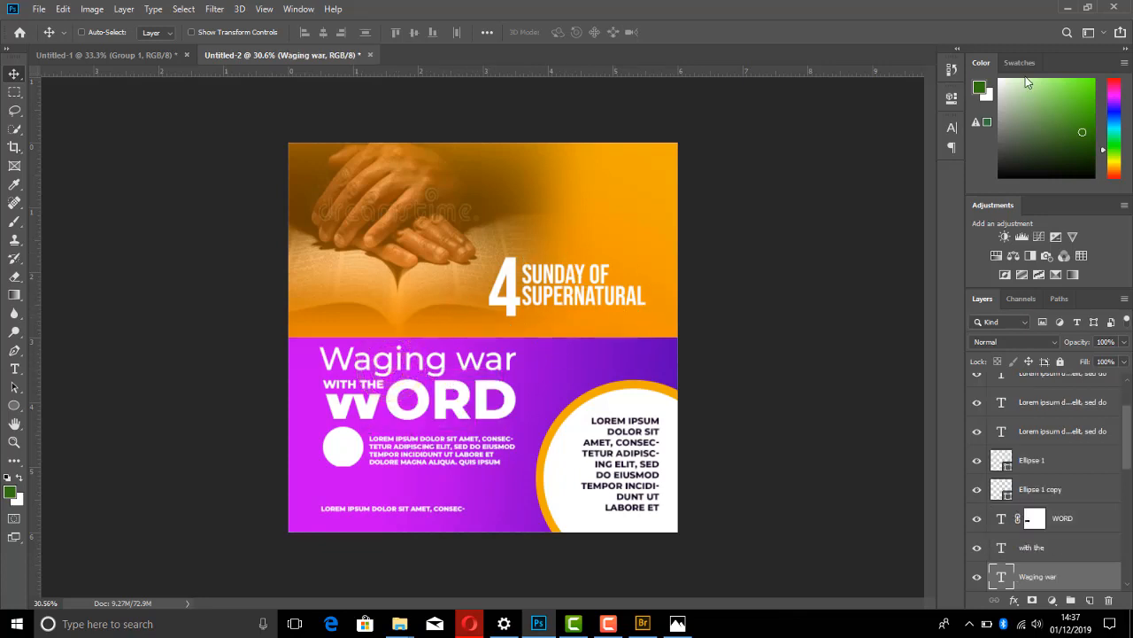
left_click(952, 125)
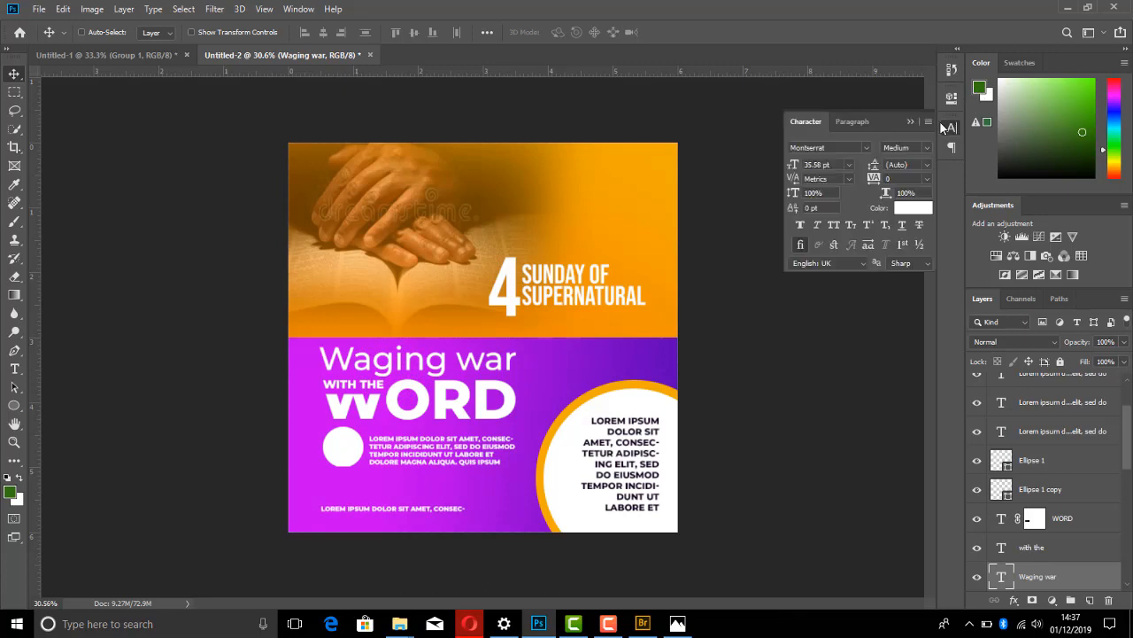
left_click(862, 121)
left_click(809, 121)
left_click(869, 148)
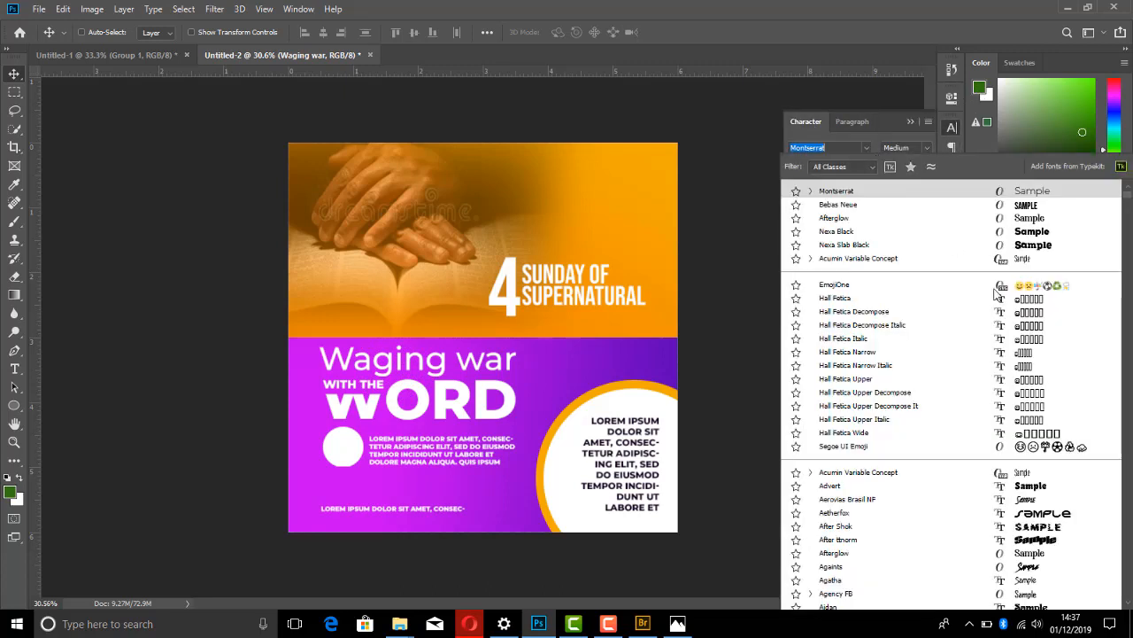
left_click_drag(1128, 200, 1126, 400)
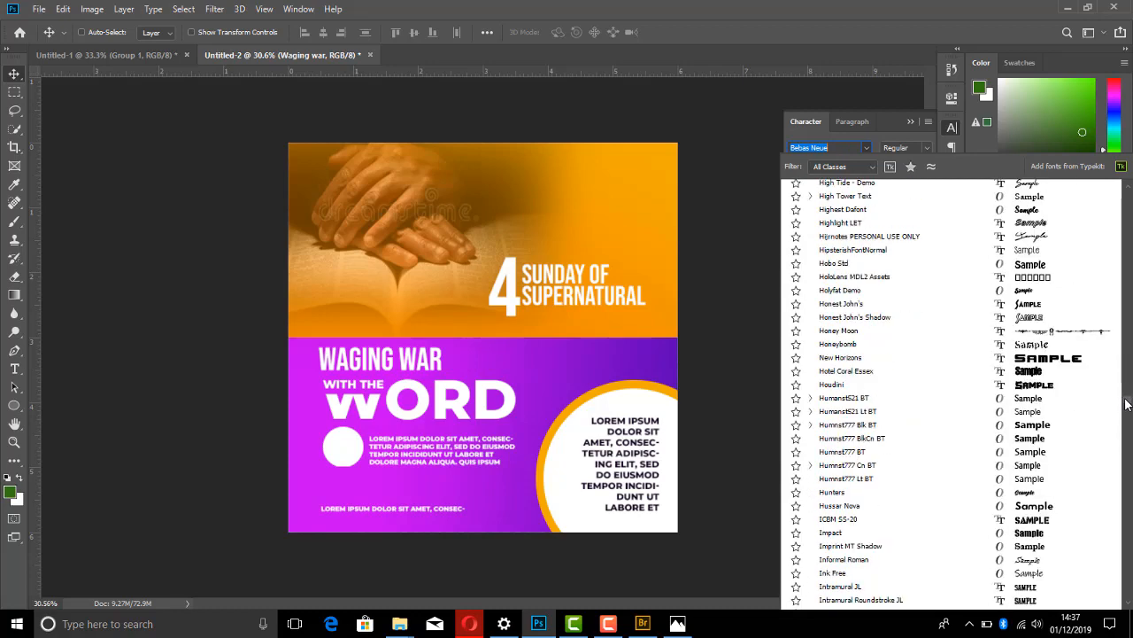
left_click(1029, 494)
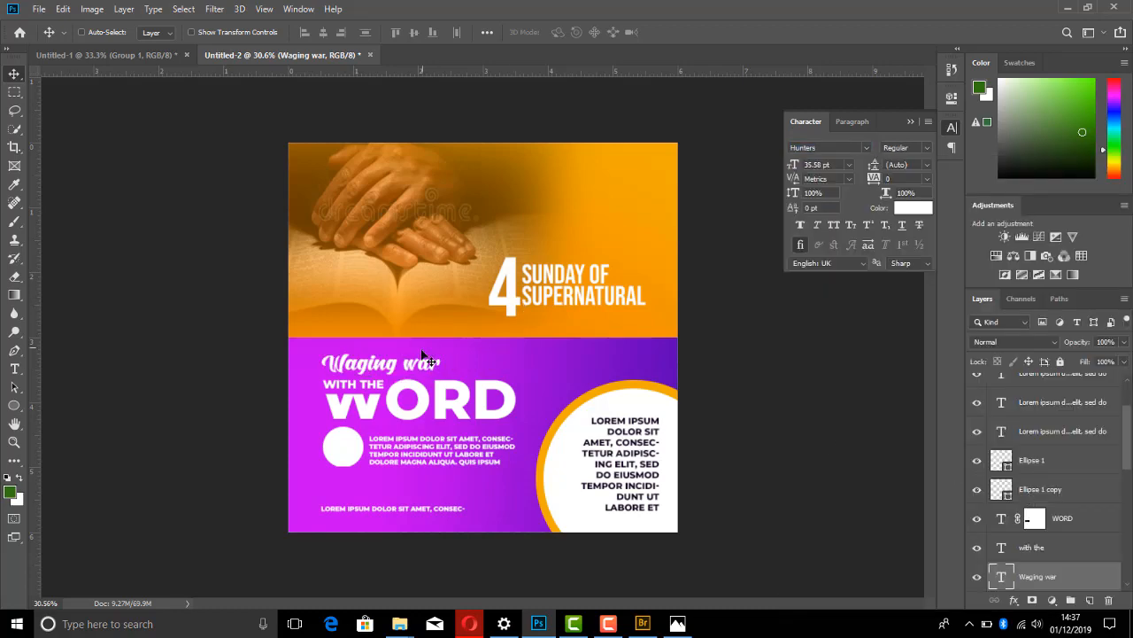
- Enlarge "Waging war" to about 58 pt, matching the width of "WORD", and nudge it down slightly
key("ctrl+t")
left_click_drag(443, 358, 499, 358)
key("Return")
key("ctrl+t")
key("Return")
key("Down")
key("Down")
key("Down")
key("Down")
key("Down")
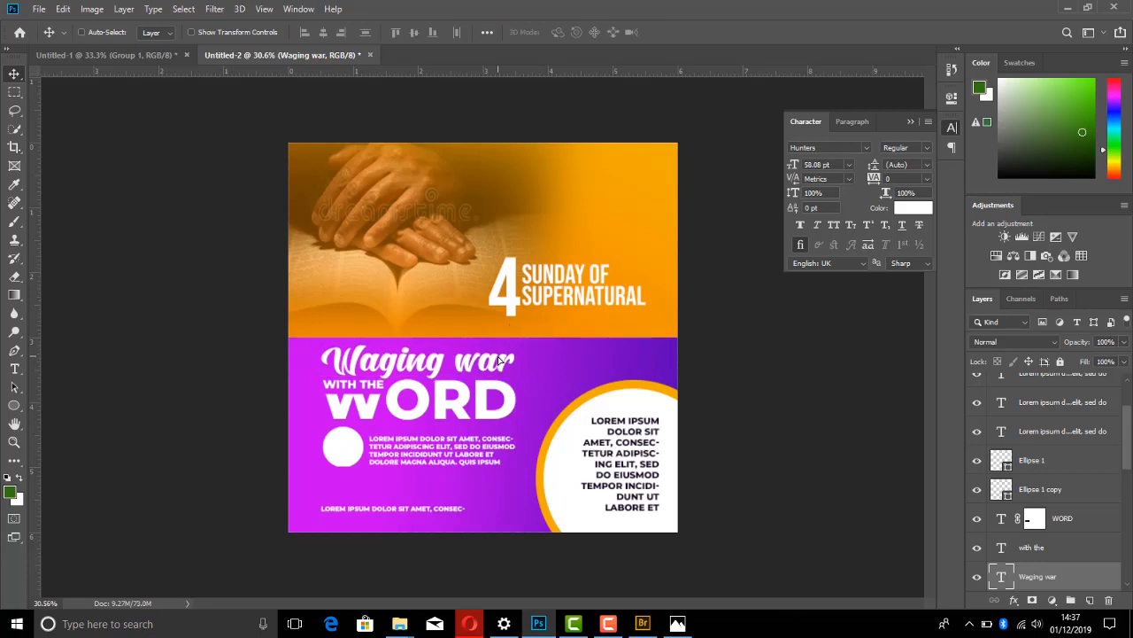
- Move the small white circle and the four-line paragraph beside it down slightly together, away from the "WORD" heading
right_click(406, 457)
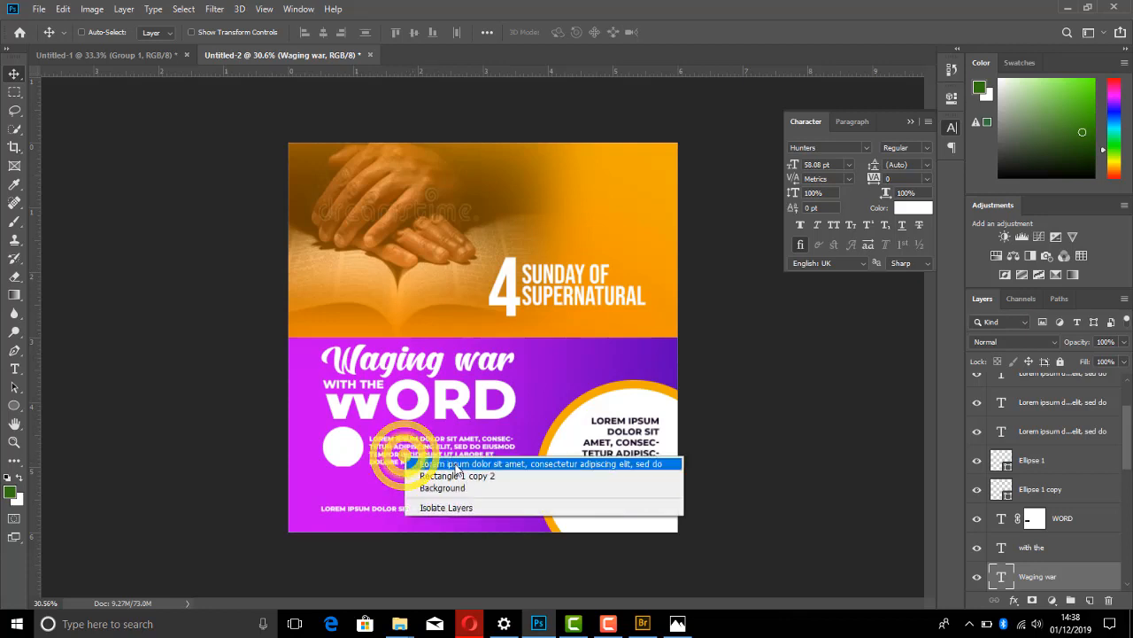
left_click(456, 465)
right_click(344, 450, "shift")
left_click(351, 457, "shift")
left_click_drag(349, 447, 349, 463)
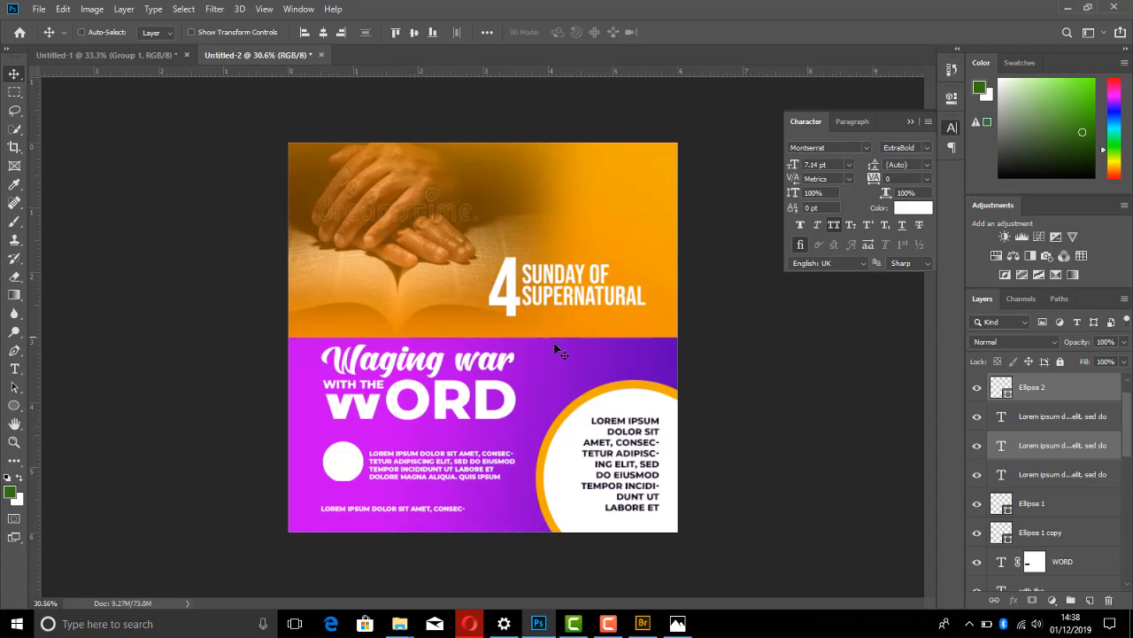
- Change the purple stop at location 0 of the lower background rectangle's gradient overlay to very dark purple 18012f
left_click(582, 357, "ctrl")
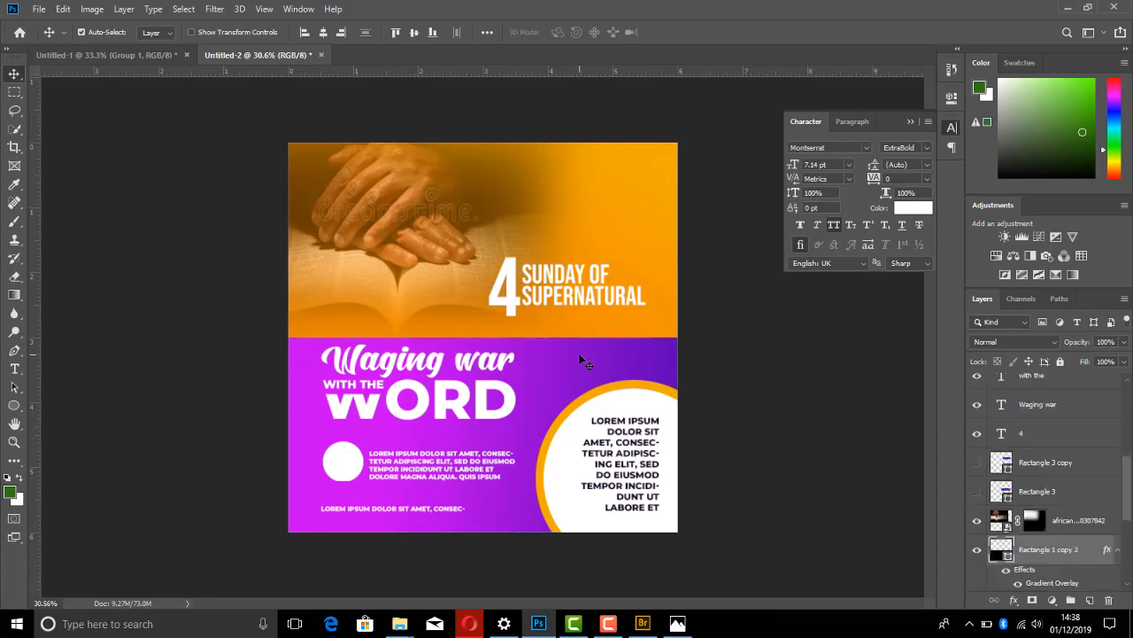
double_click(1049, 584)
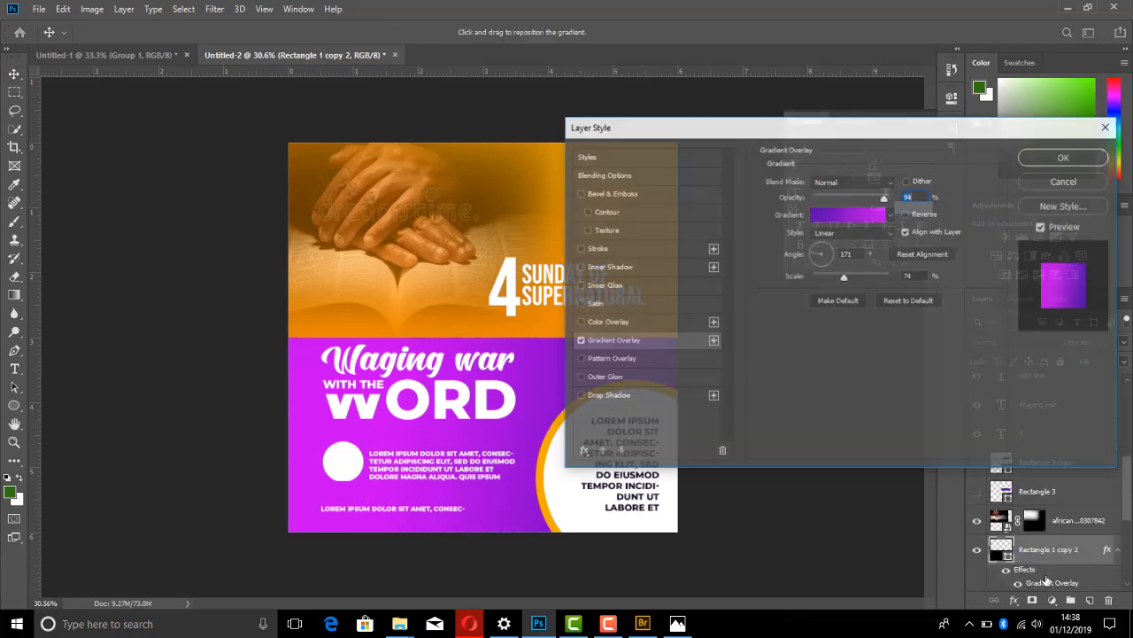
left_click(834, 223)
left_click(627, 349)
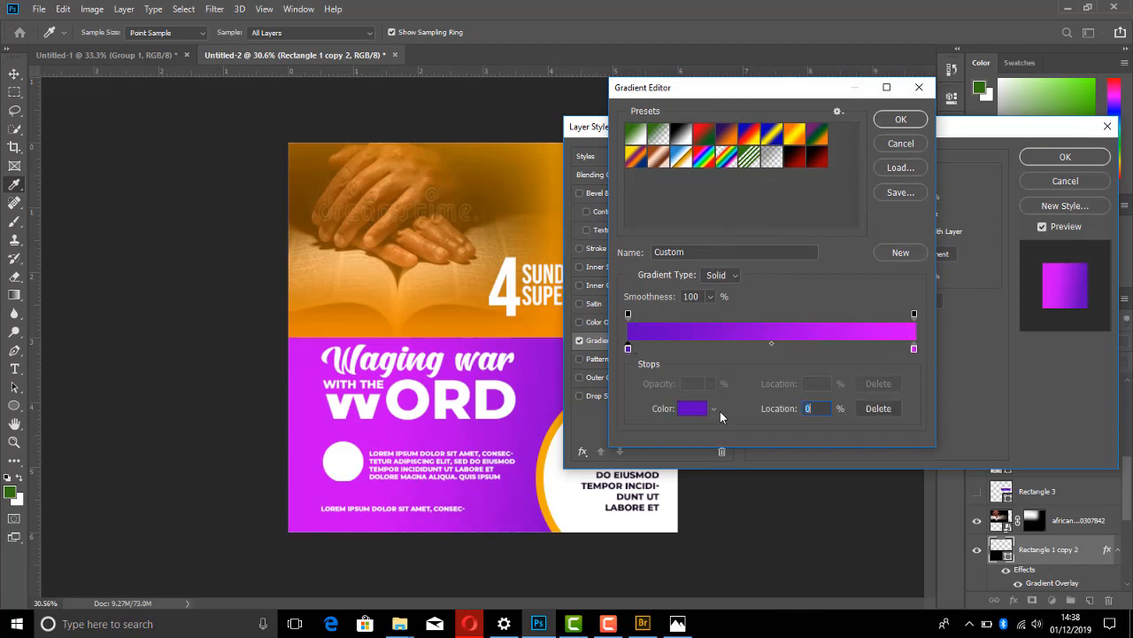
left_click(693, 408)
left_click_drag(861, 312, 853, 336)
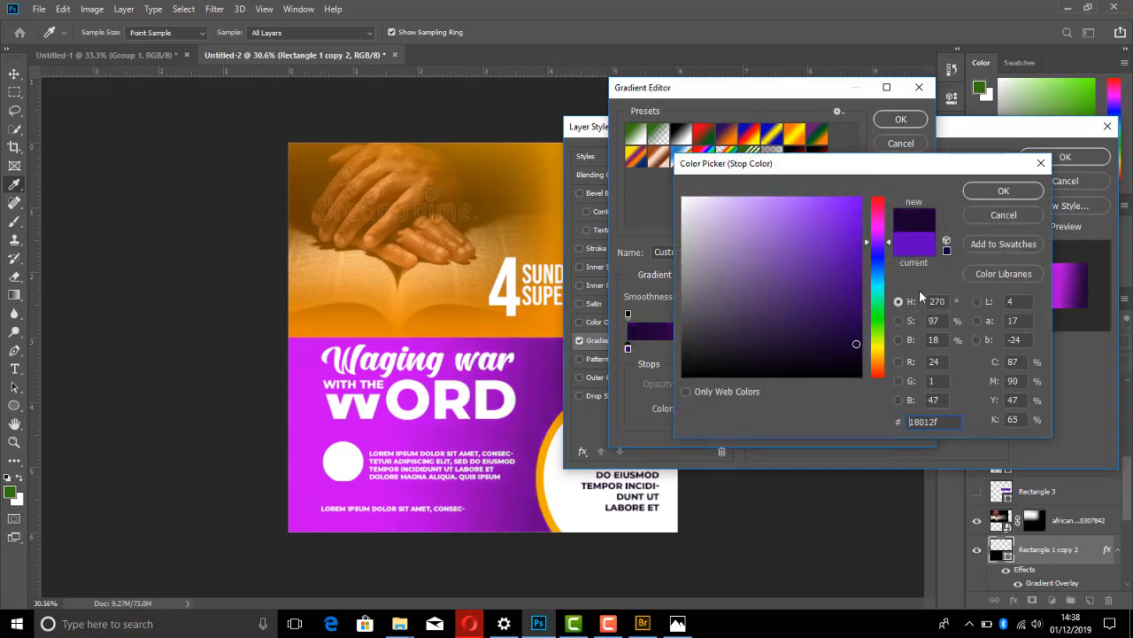
left_click(993, 191)
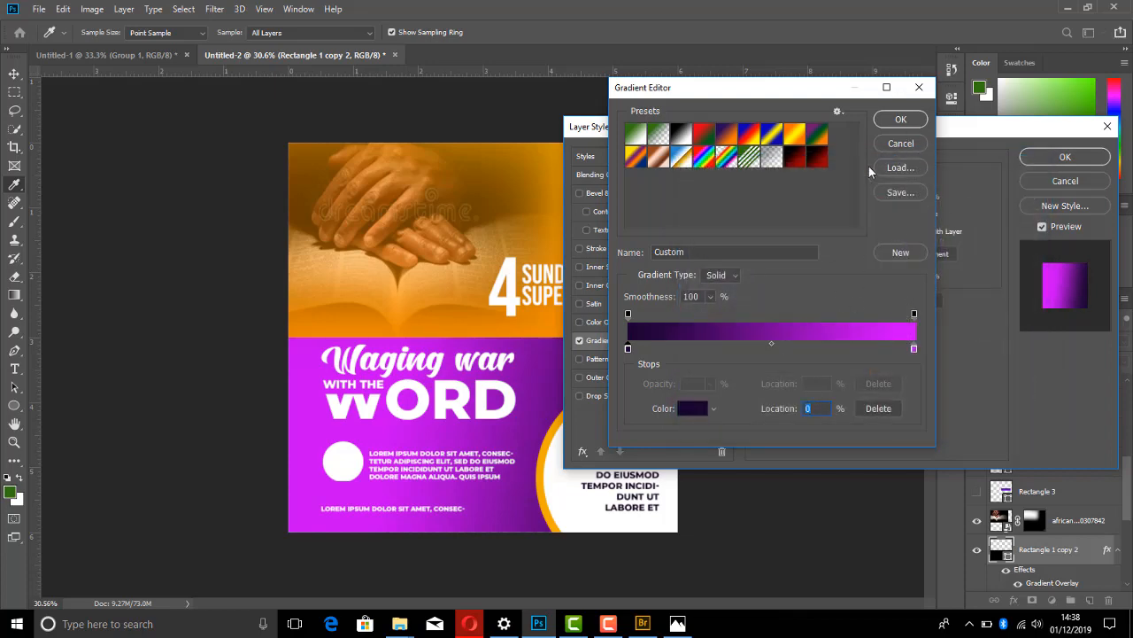
left_click(894, 118)
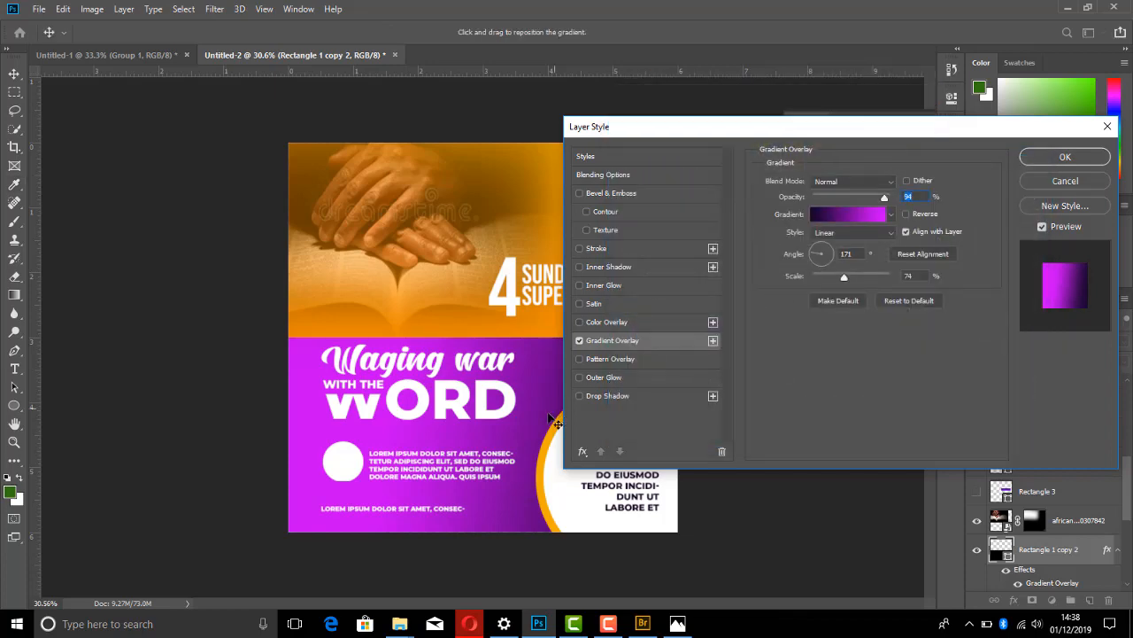
- Shift the lower background's gradient overlay so the dark purple spreads further towards the "WORD" heading, and apply the layer style
left_click_drag(472, 425, 428, 348)
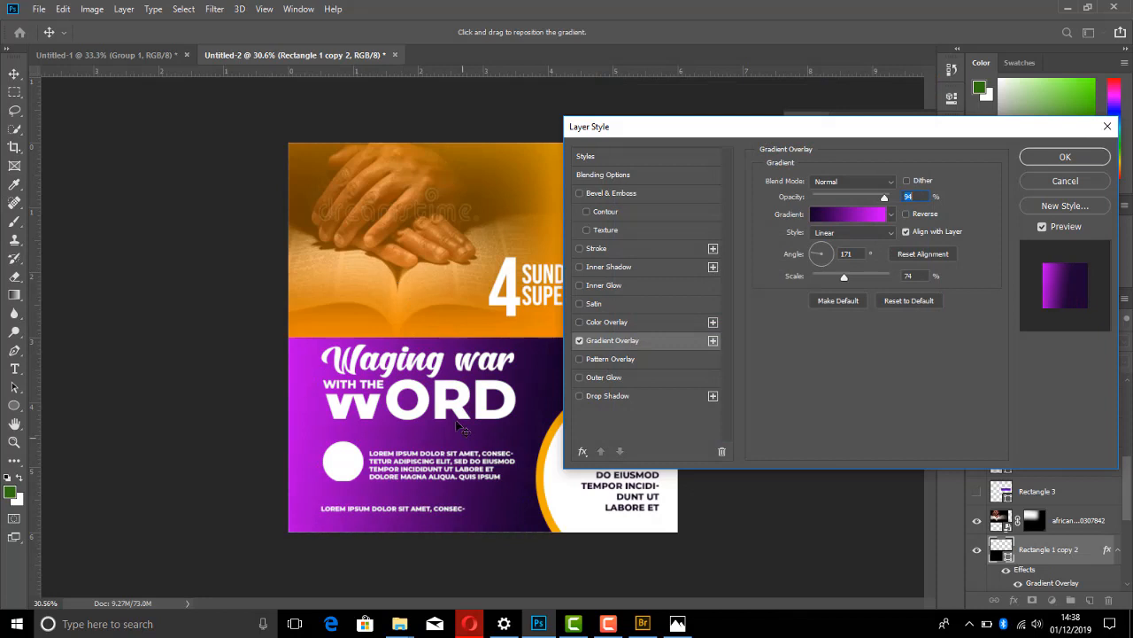
left_click(1066, 158)
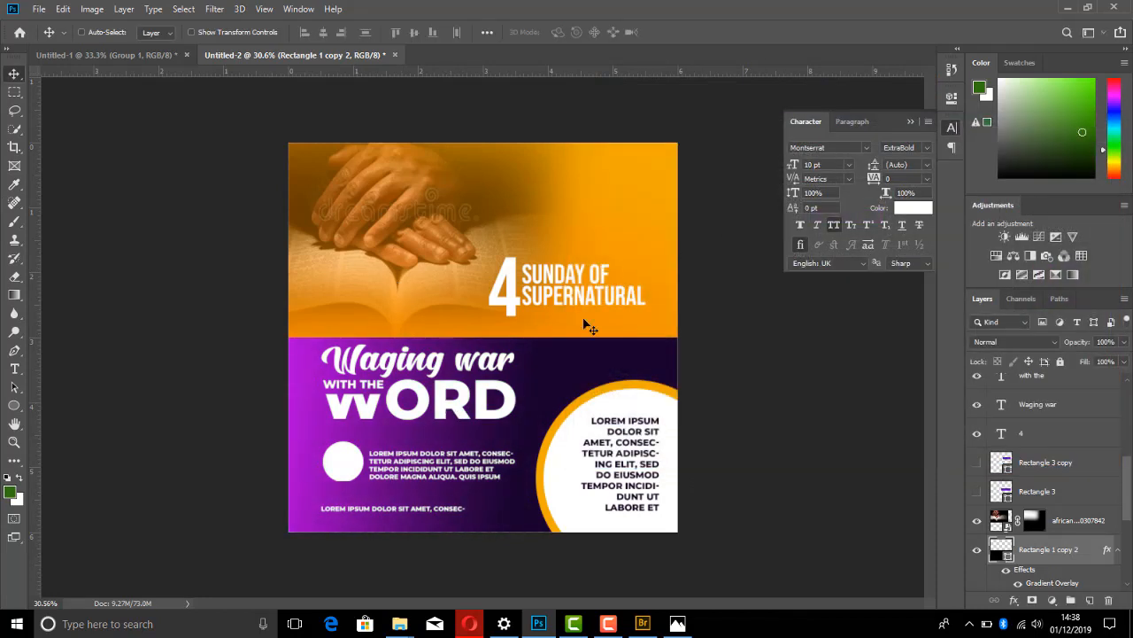
left_click(911, 122)
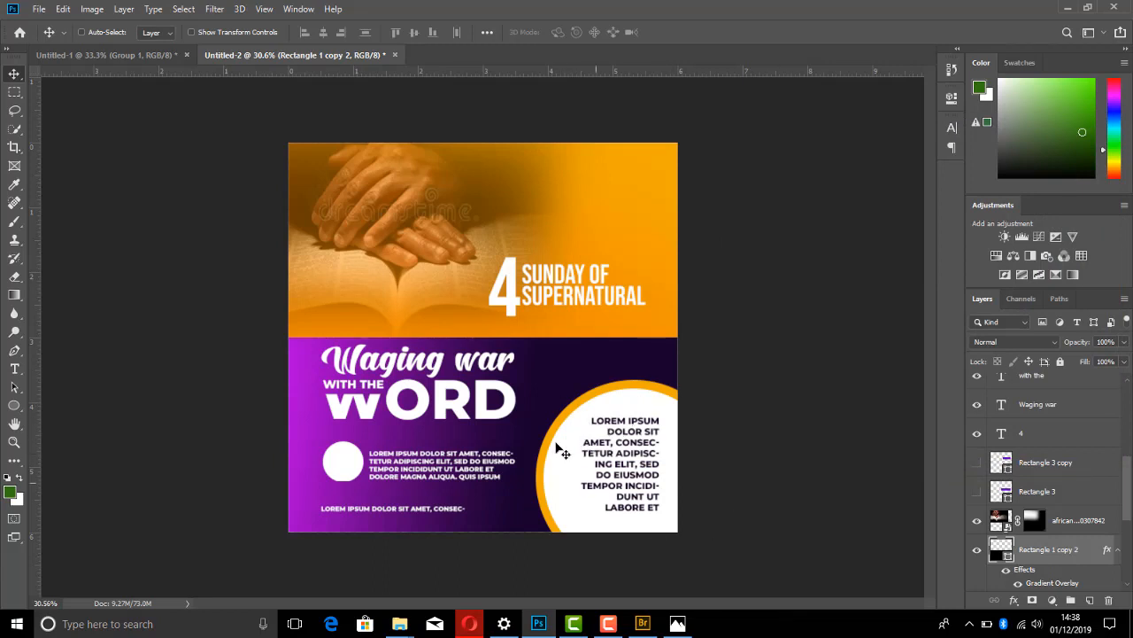
- Duplicate the orange circle behind the white circle and enlarge the copy slightly about its centre to form a wider ring
right_click(653, 384)
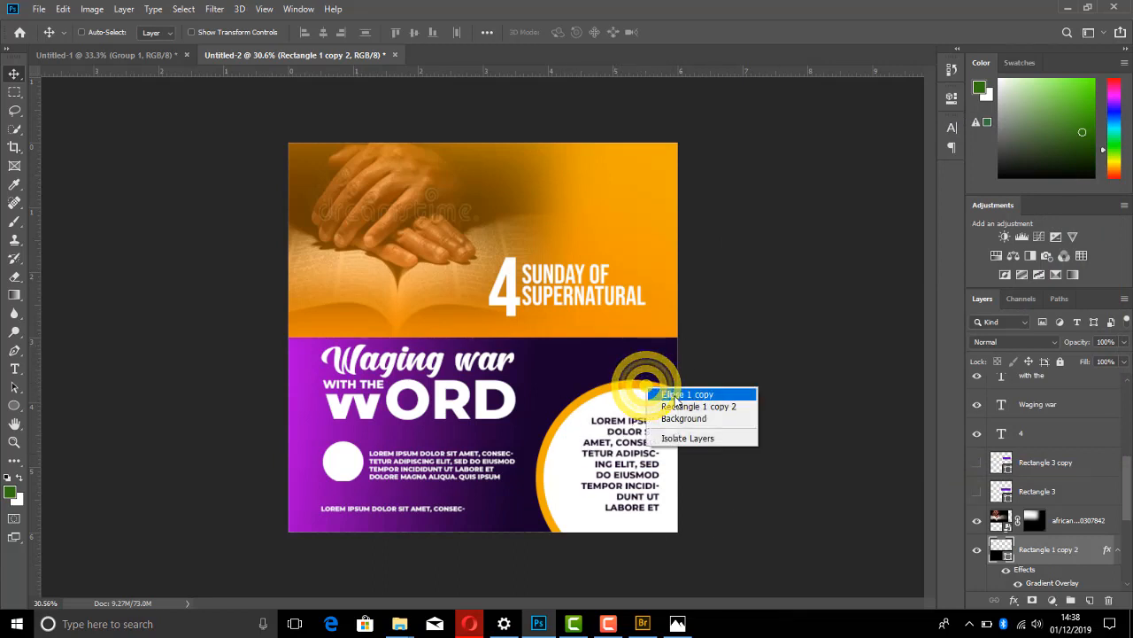
left_click(671, 393)
key("ctrl+j")
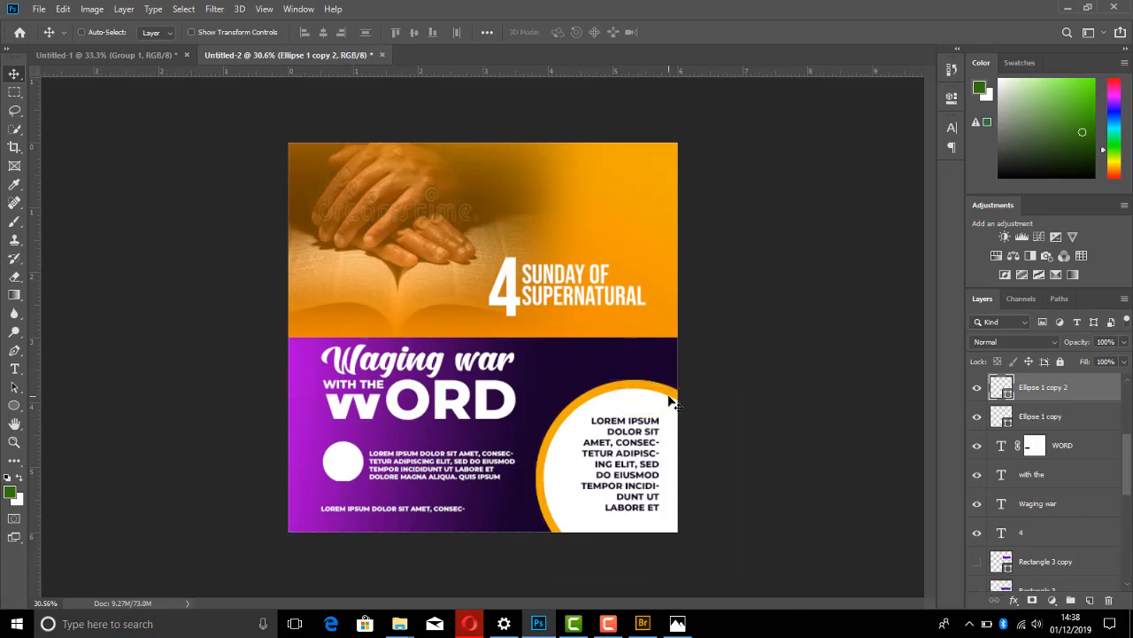
key("ctrl+t")
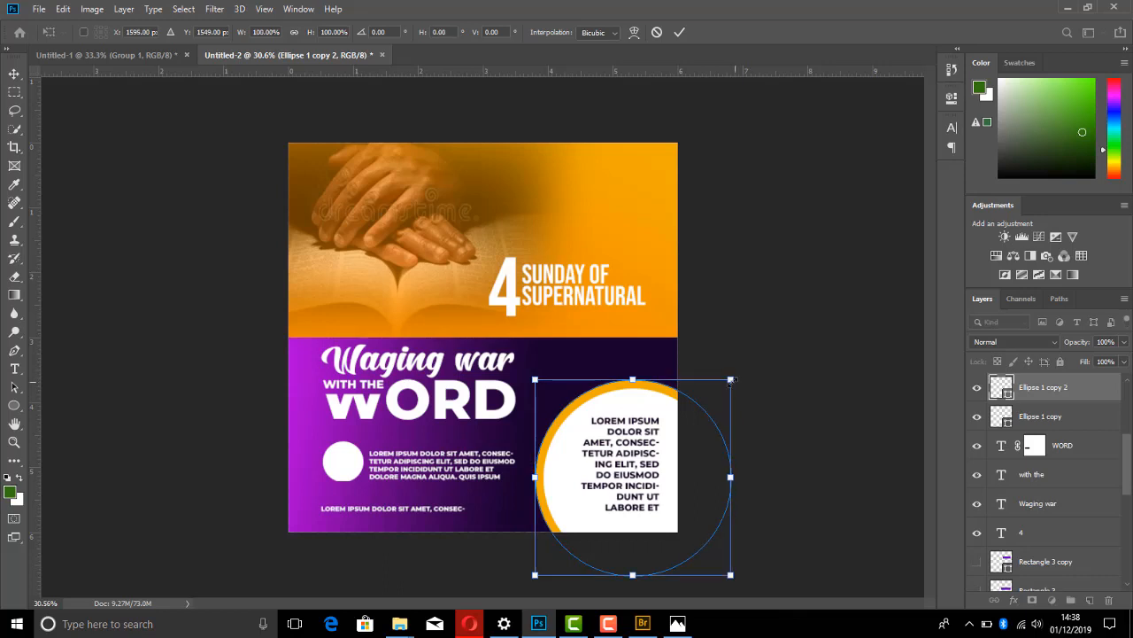
left_click_drag(734, 375, 740, 368)
key("Return")
- Send the enlarged orange circle copy backward in the layer stack, to just beneath the "Waging war" text layer
key("ctrl+bracketleft")
key("ctrl+bracketleft")
key("ctrl+bracketleft")
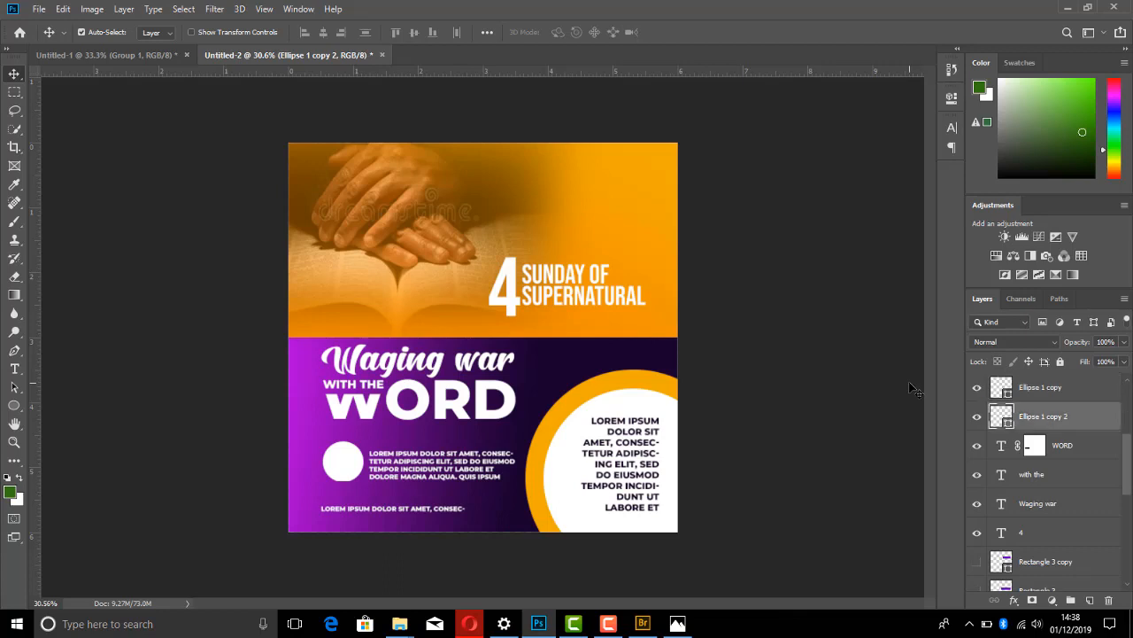
key("ctrl+bracketleft")
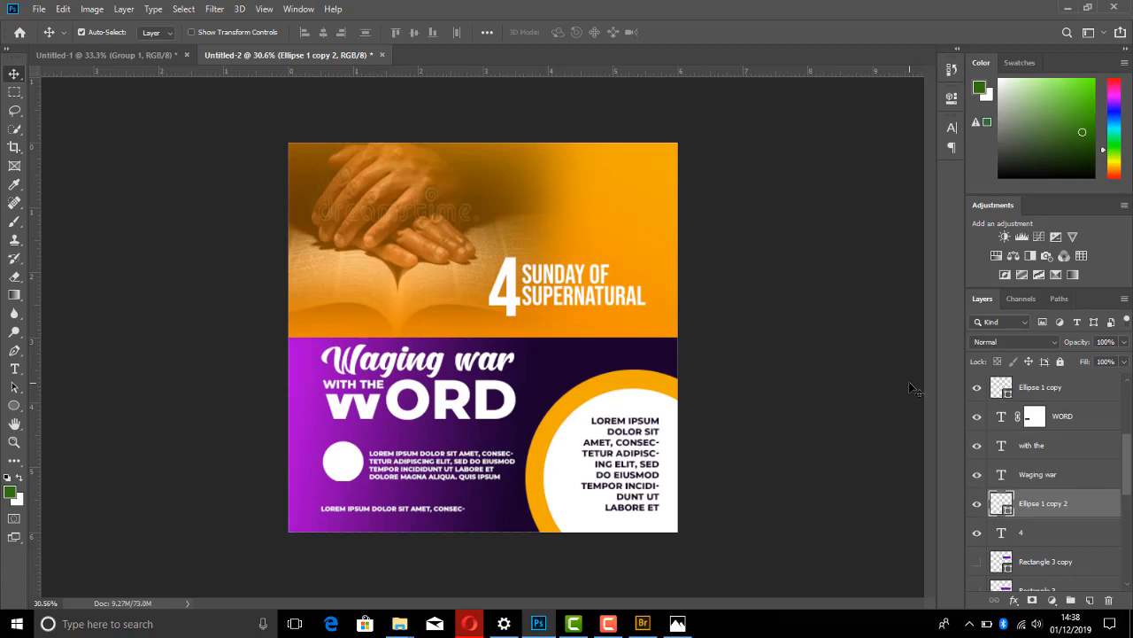
- Recolour the enlarged outer circle with the darker orange db8800
double_click(1009, 506)
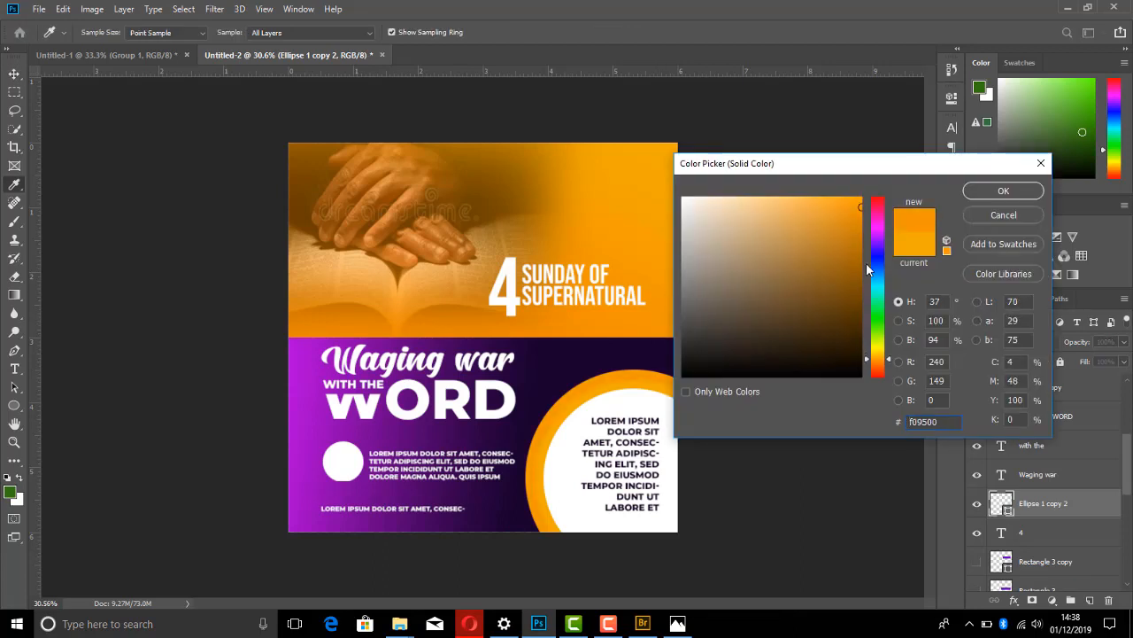
left_click_drag(866, 262, 865, 222)
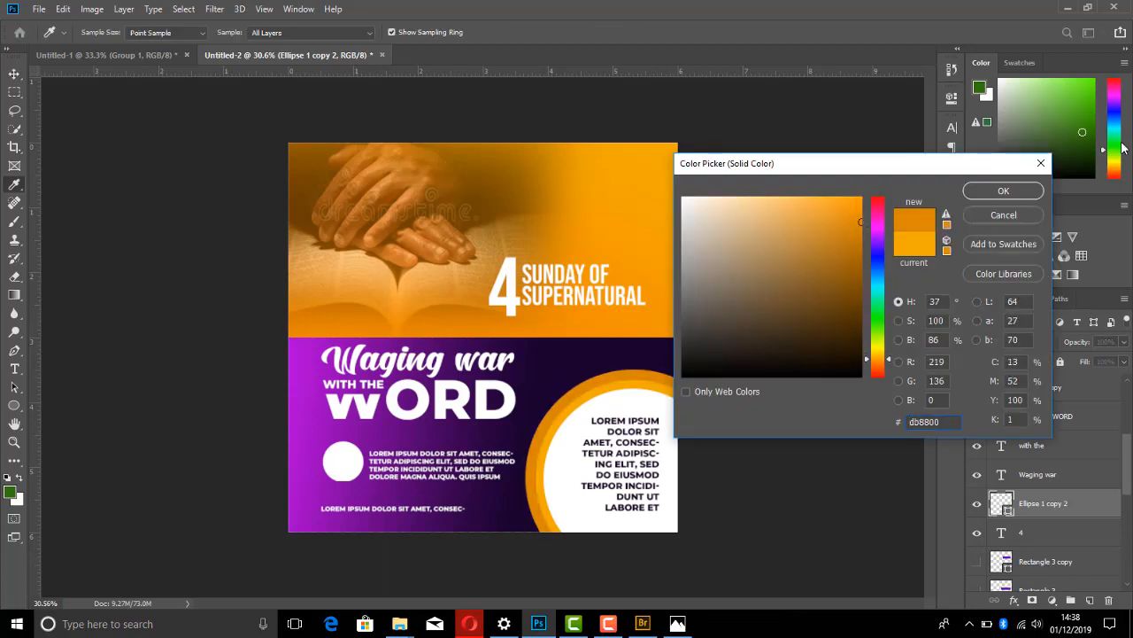
left_click(1032, 191)
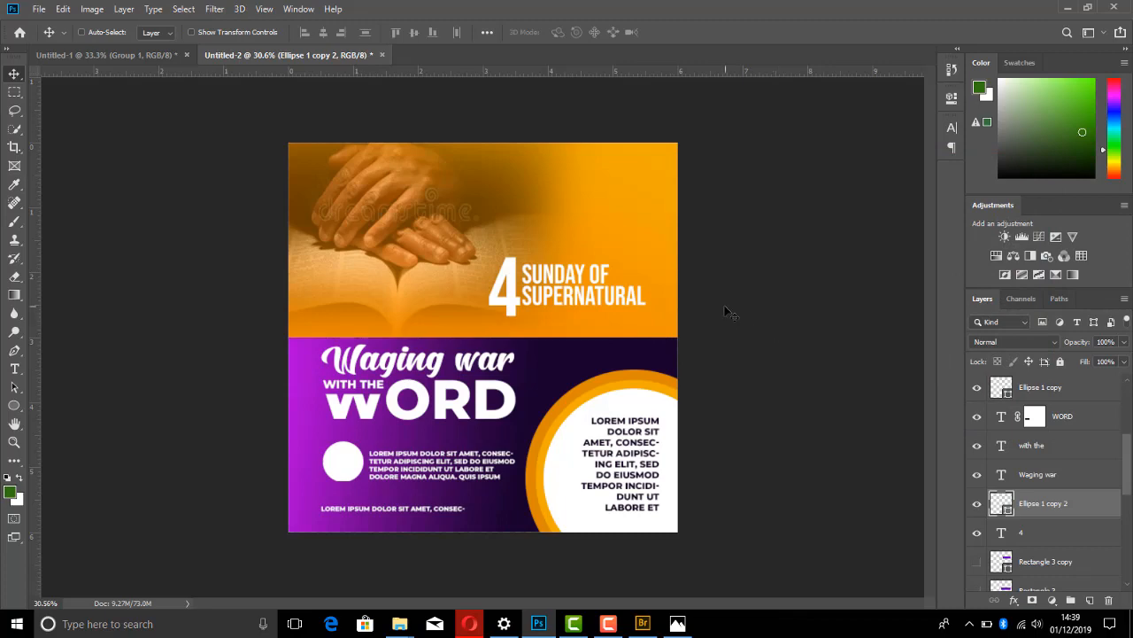
- Review the flyer up close and compare it with the design tips checklist in Untitled-1
scroll(663, 318, "up", 2)
scroll(652, 323, "up", 3)
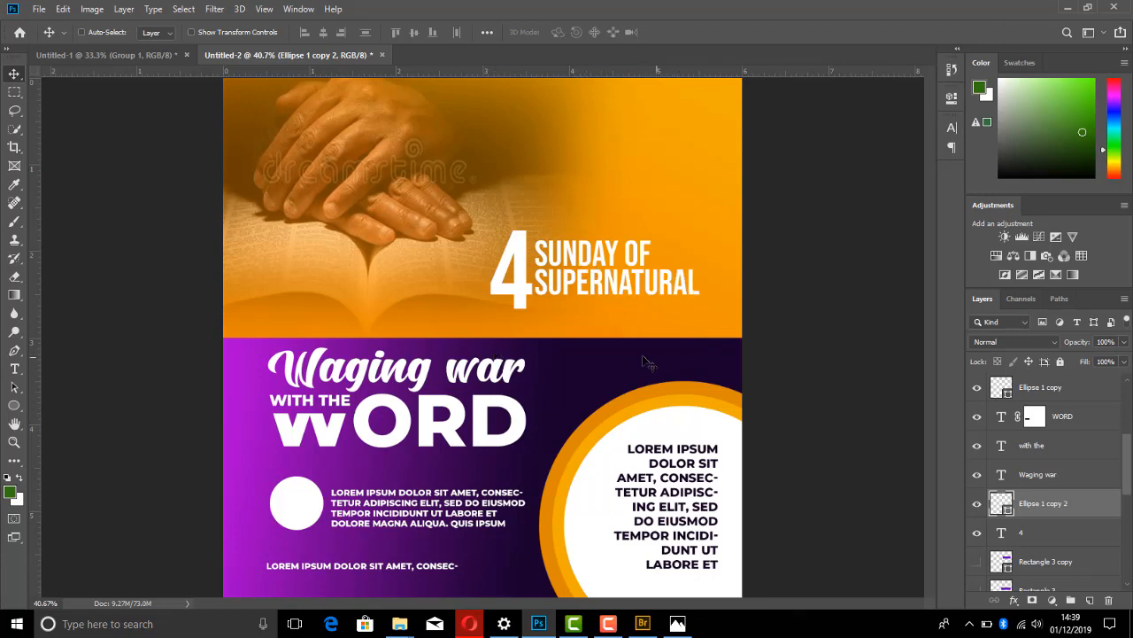
scroll(650, 351, "down", 2)
scroll(655, 412, "up", 2)
left_click(53, 55)
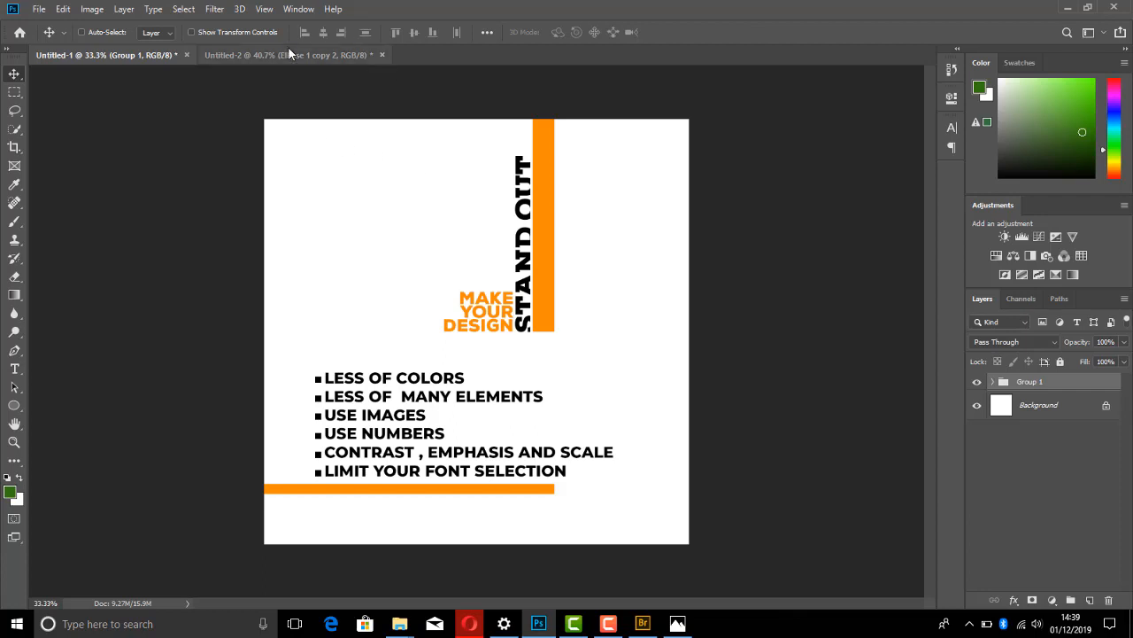
left_click(260, 57)
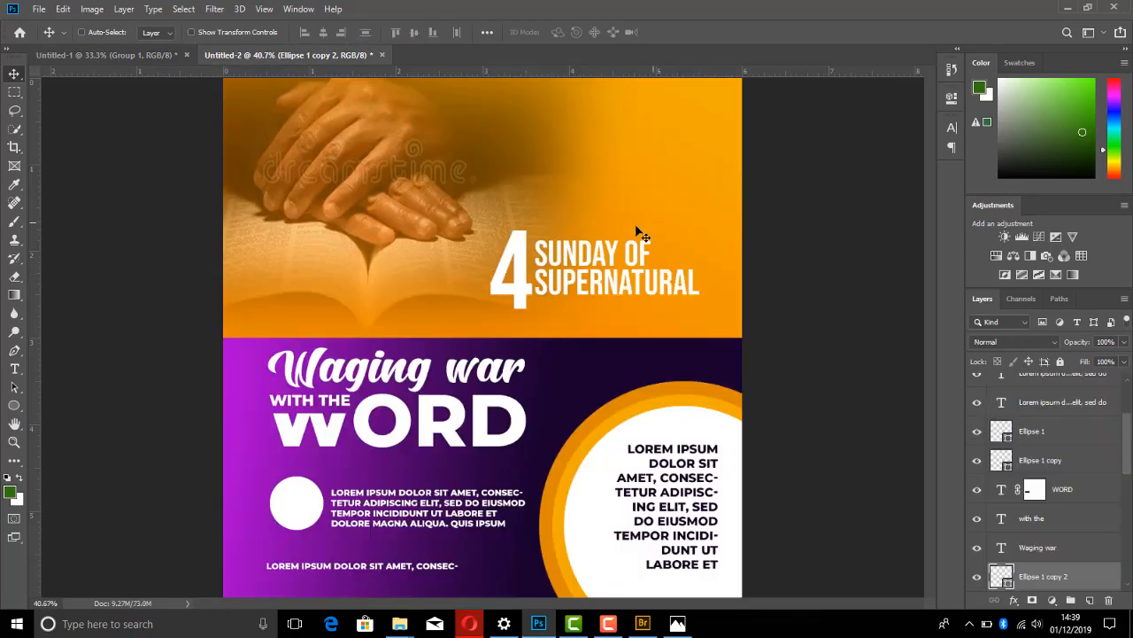
left_click(152, 54)
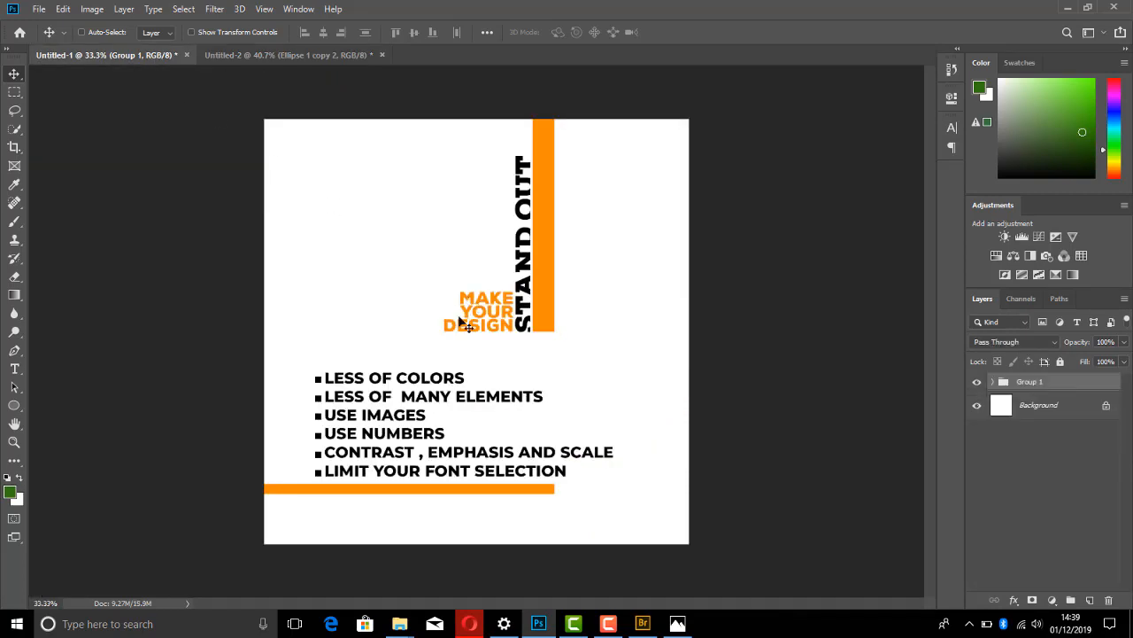
left_click(238, 53)
left_click(143, 55)
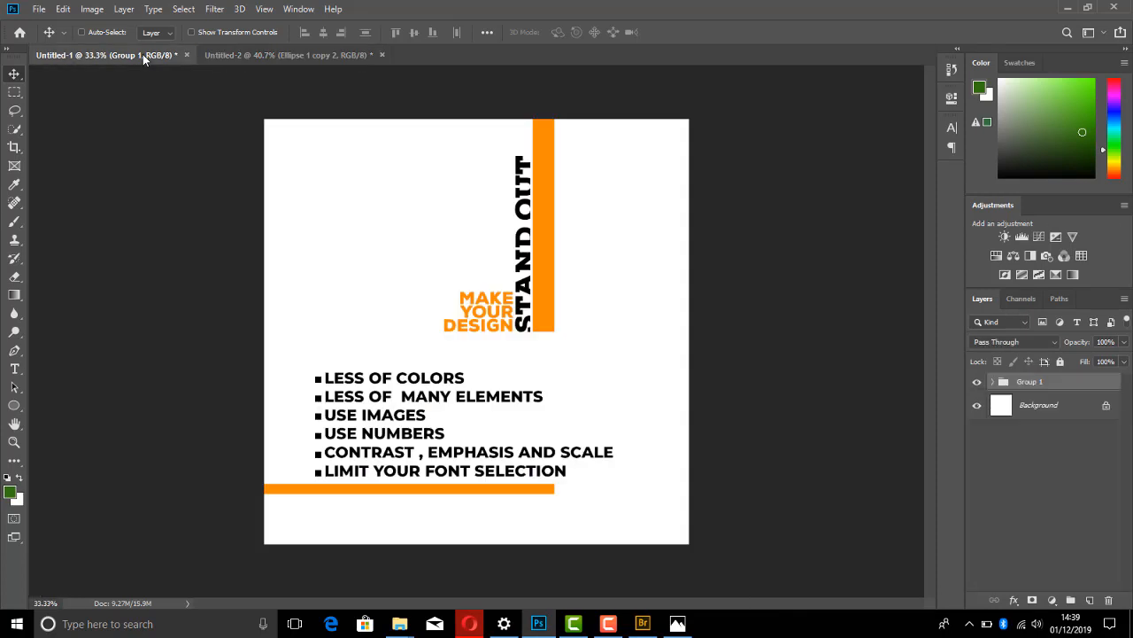